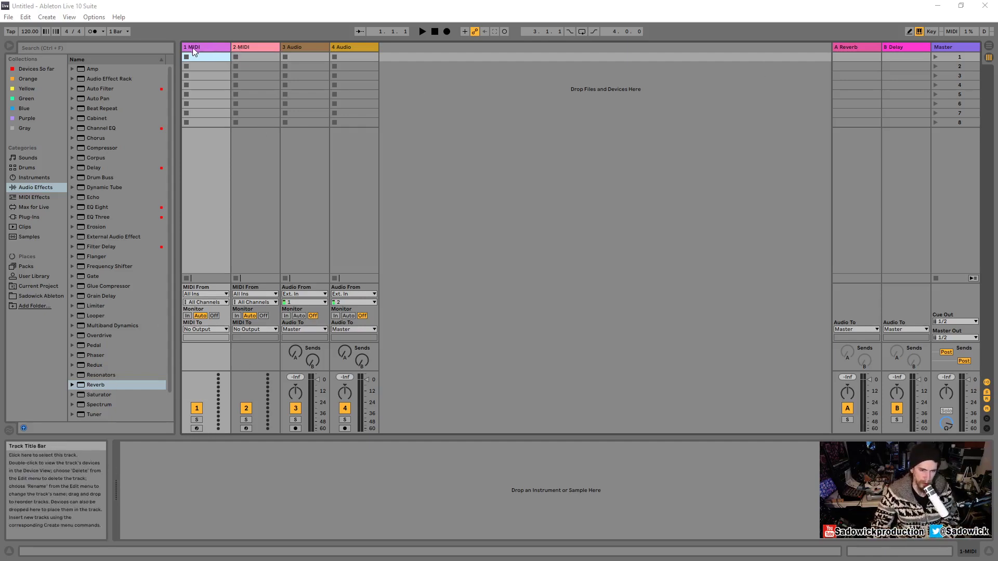
# Delete both MIDI tracks, one audio track and both return tracks, leaving a single audio track
pyautogui.press('Delete')
pyautogui.press('Delete')
pyautogui.press('Delete')
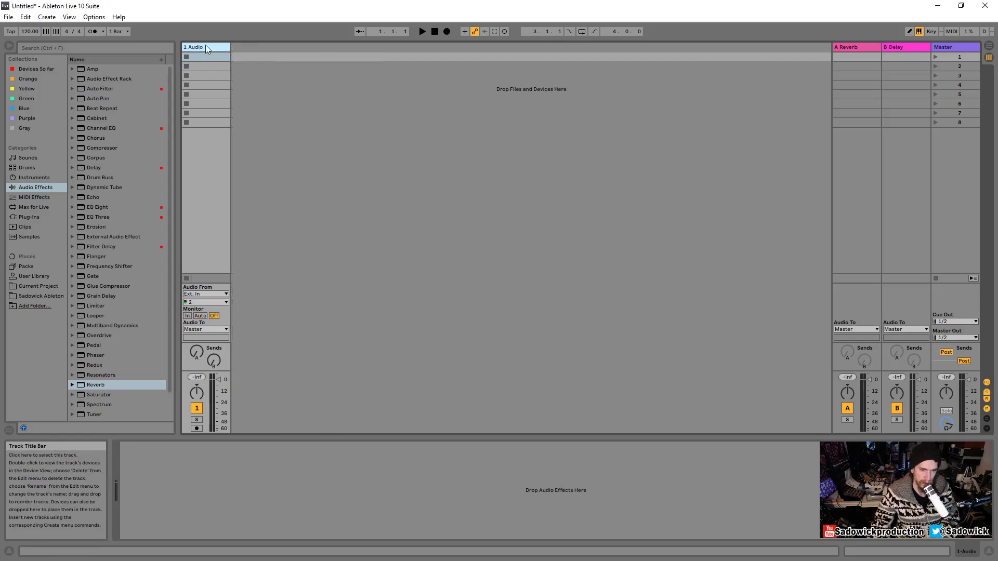
pyautogui.click(859, 47)
pyautogui.press('Delete')
pyautogui.press('Delete')
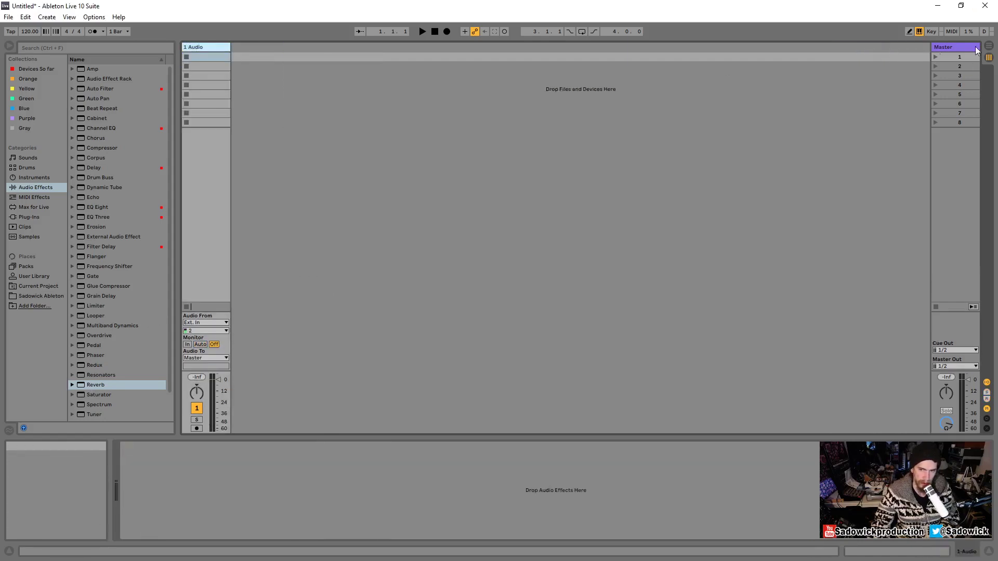
# In Arrangement View, add the Reverb audio effect to the audio track and deactivate the device
pyautogui.press('Tab')
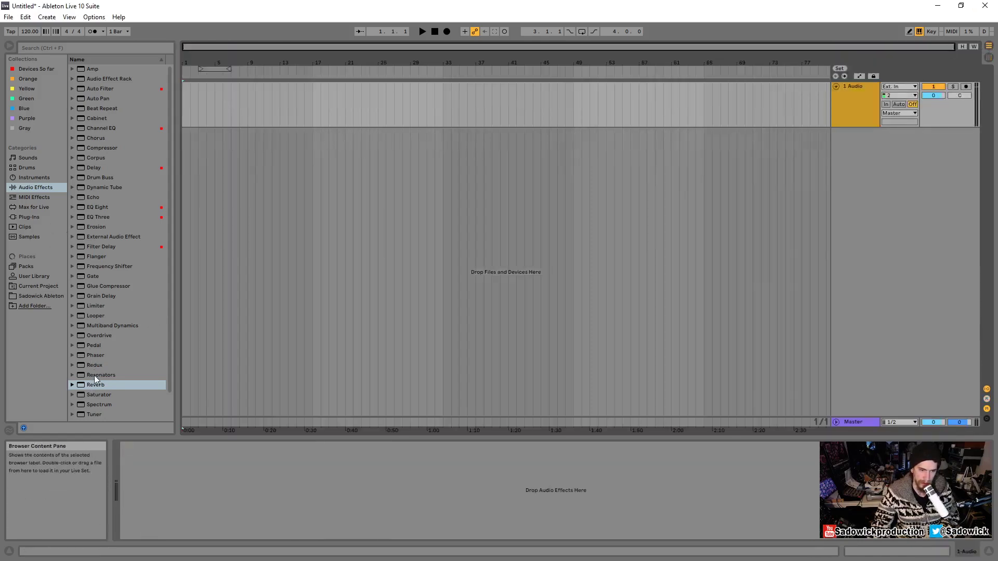
pyautogui.moveTo(95, 385); pyautogui.dragTo(856, 86)
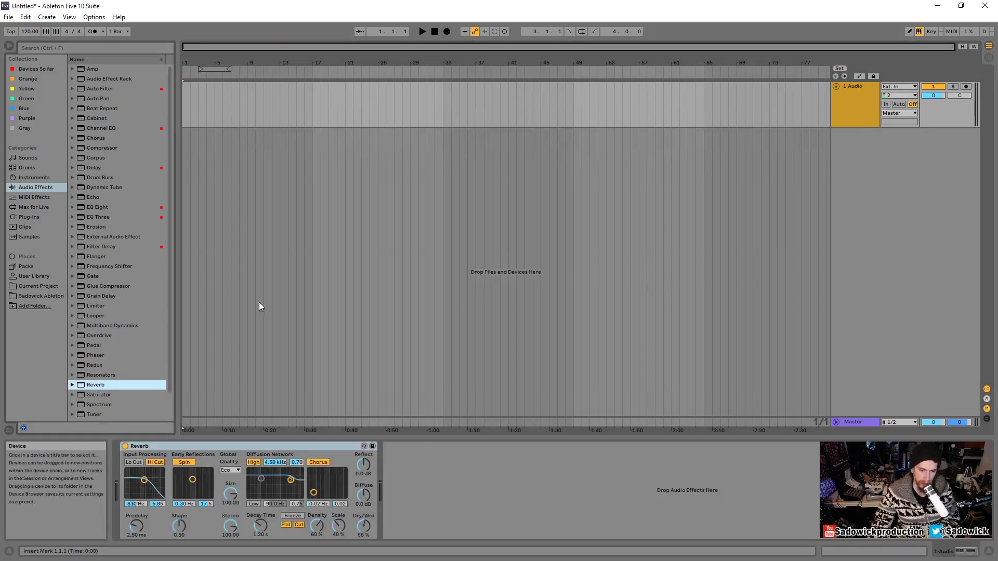
pyautogui.click(125, 446)
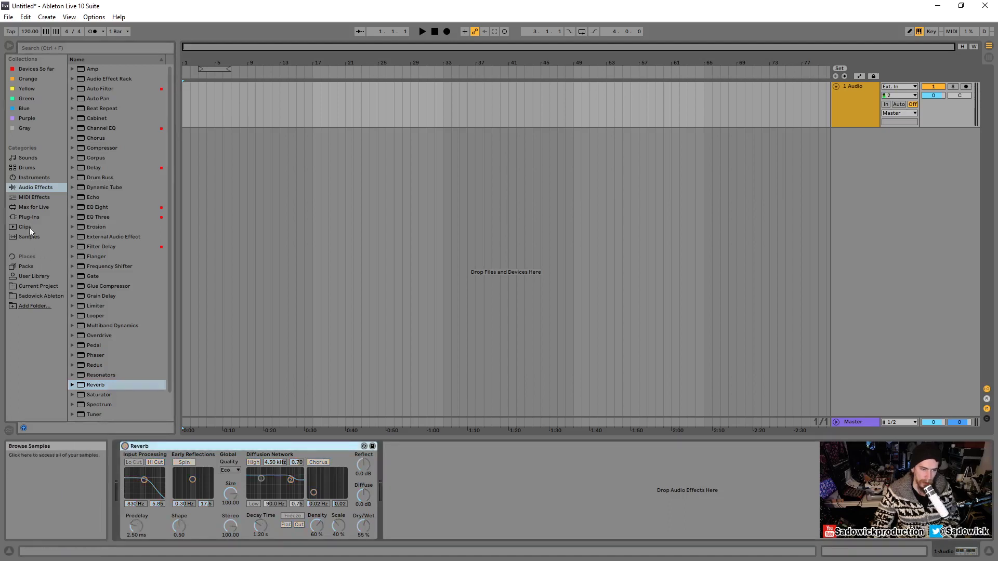
# Place the 207 KB A-Conga Hi Slap sample from the Core Library's Conga drum samples on the audio track at bar 17
pyautogui.click(23, 266)
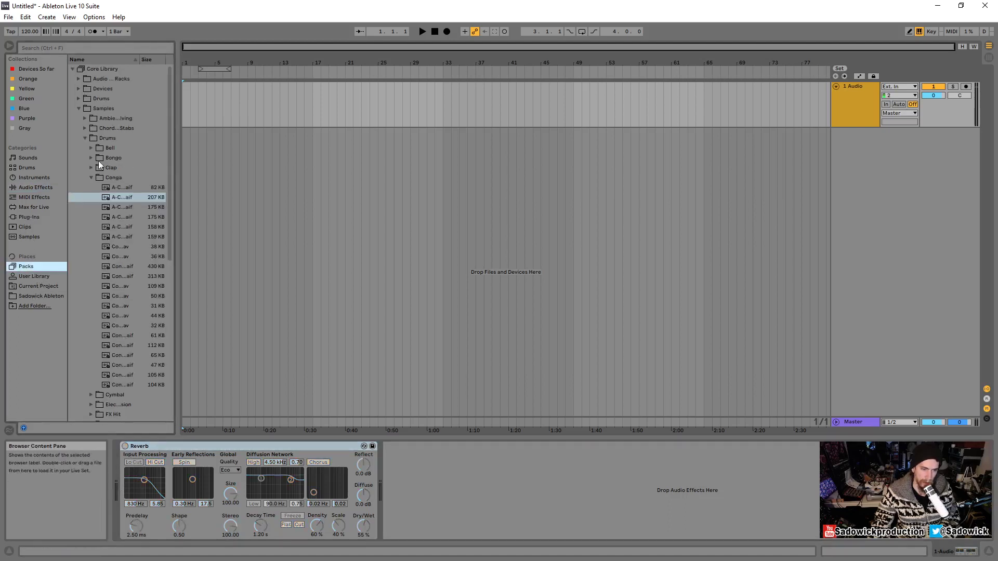
pyautogui.click(92, 68)
pyautogui.click(102, 109)
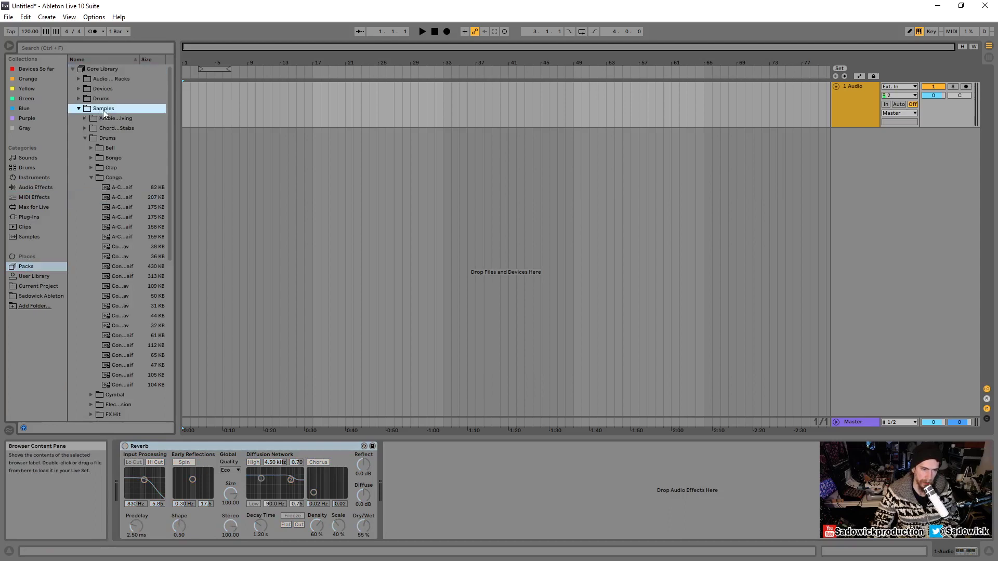
pyautogui.click(113, 179)
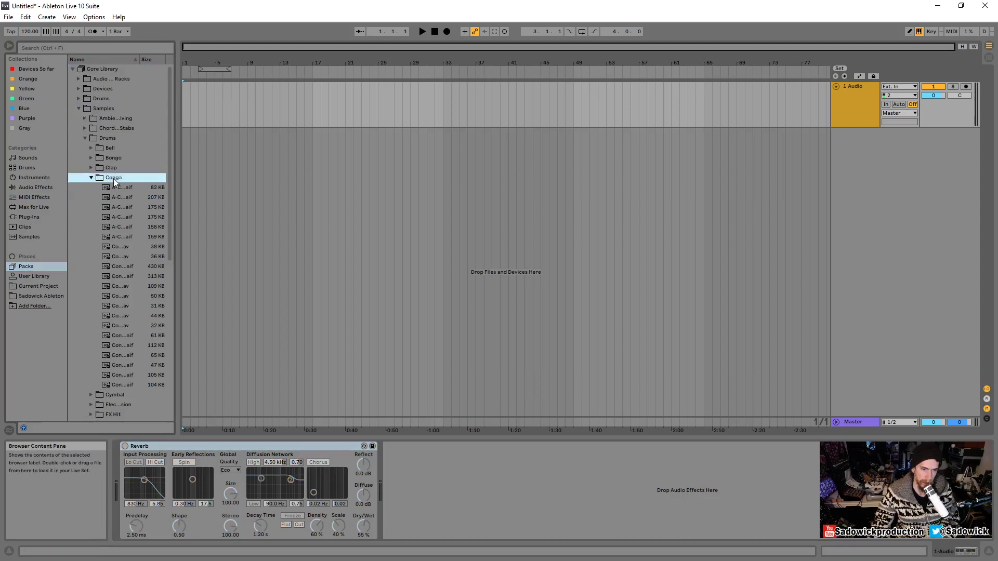
pyautogui.click(124, 208)
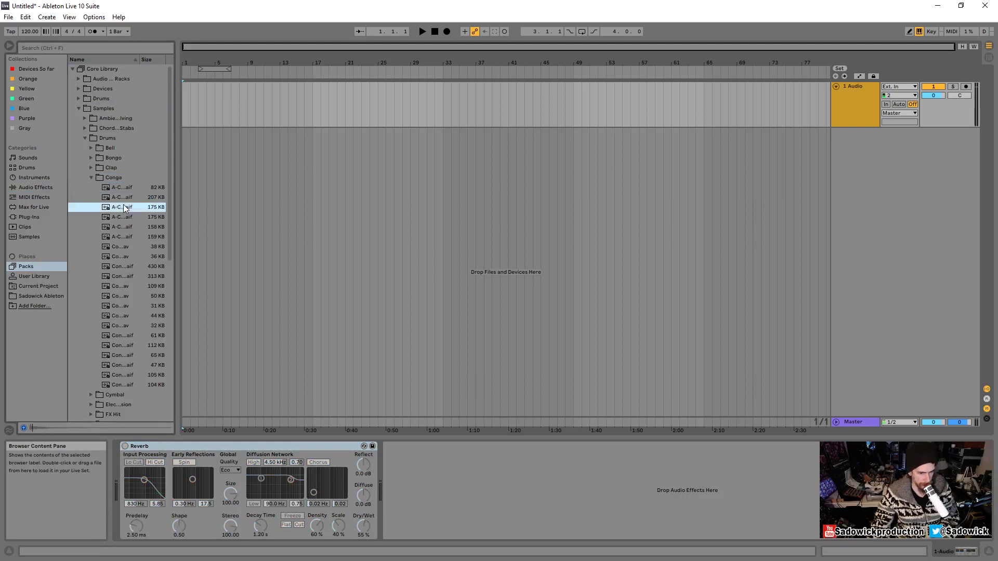
pyautogui.press('Up')
pyautogui.moveTo(116, 196); pyautogui.dragTo(315, 104)
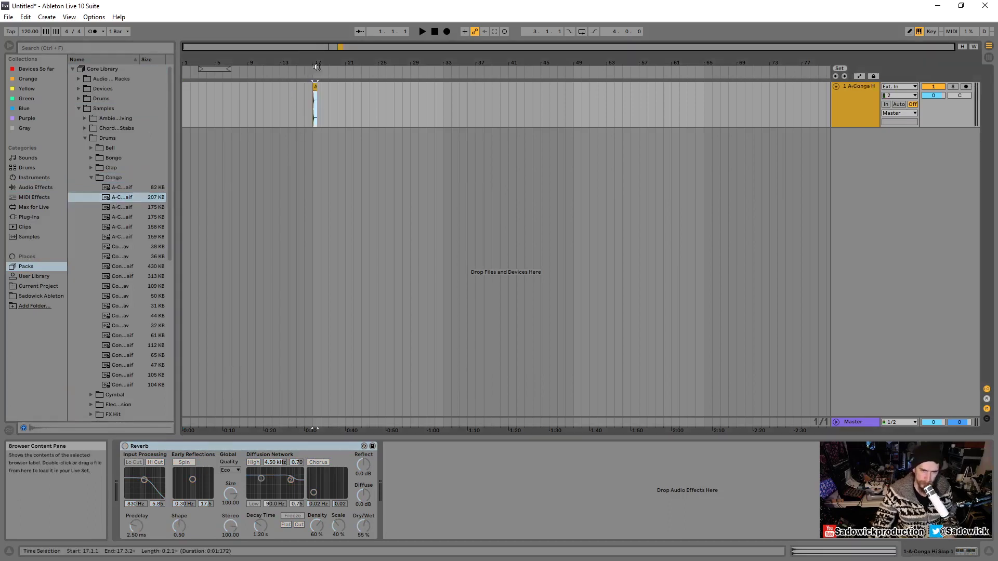
# Trim the end of the conga clip back to 17.1.4 and select the Reverb device
pyautogui.moveTo(316, 67); pyautogui.dragTo(372, 60)
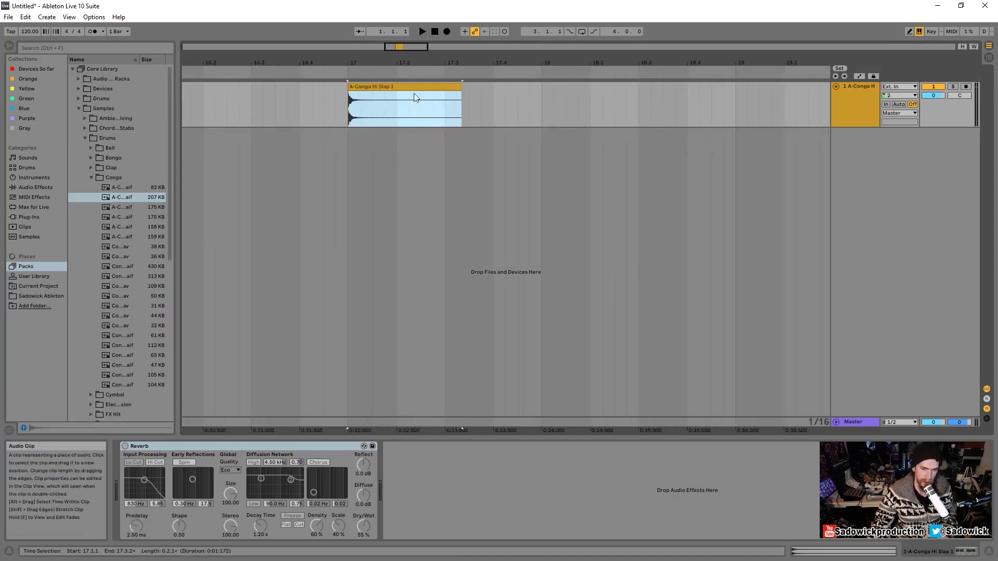
pyautogui.moveTo(461, 97); pyautogui.dragTo(382, 98)
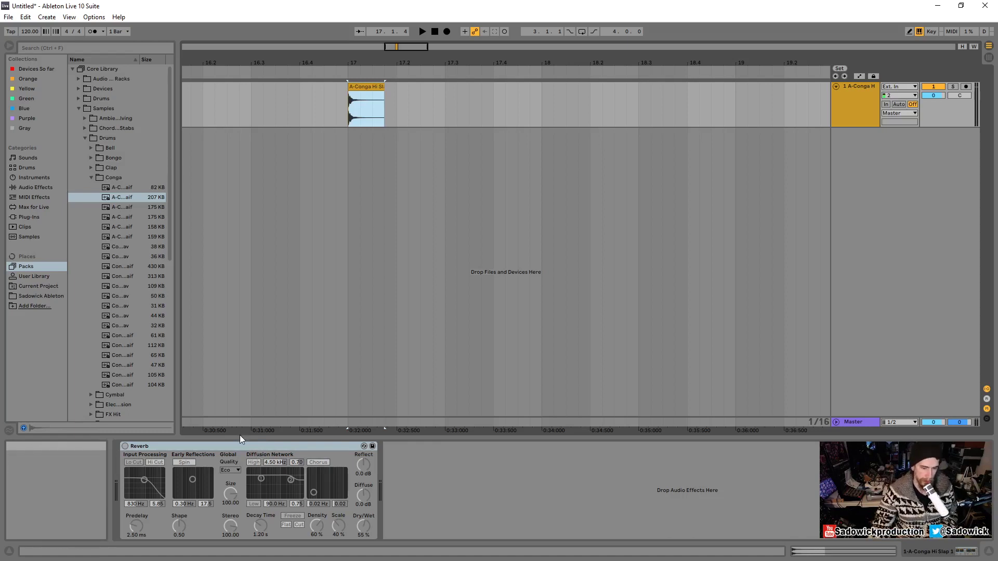
pyautogui.click(223, 446)
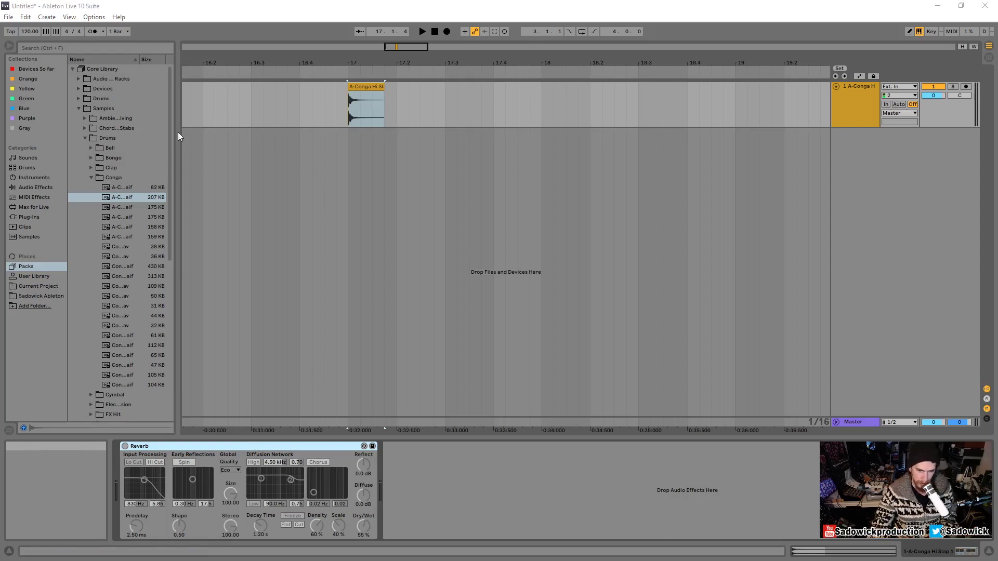
# Sketch a tall room rectangle in the empty arrangement area below the clip and handwrite "Source" in its upper part
pyautogui.moveTo(201, 139); pyautogui.dragTo(361, 407)
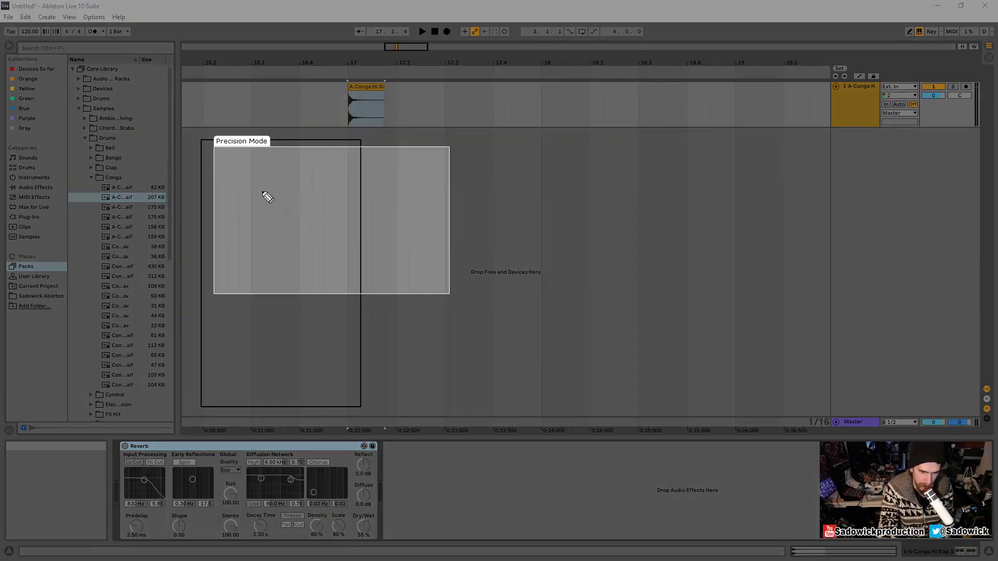
pyautogui.moveTo(265, 192)
pyautogui.mouseDown()
pyautogui.moveTo(257, 201)
pyautogui.moveTo(276, 202)
pyautogui.mouseUp()
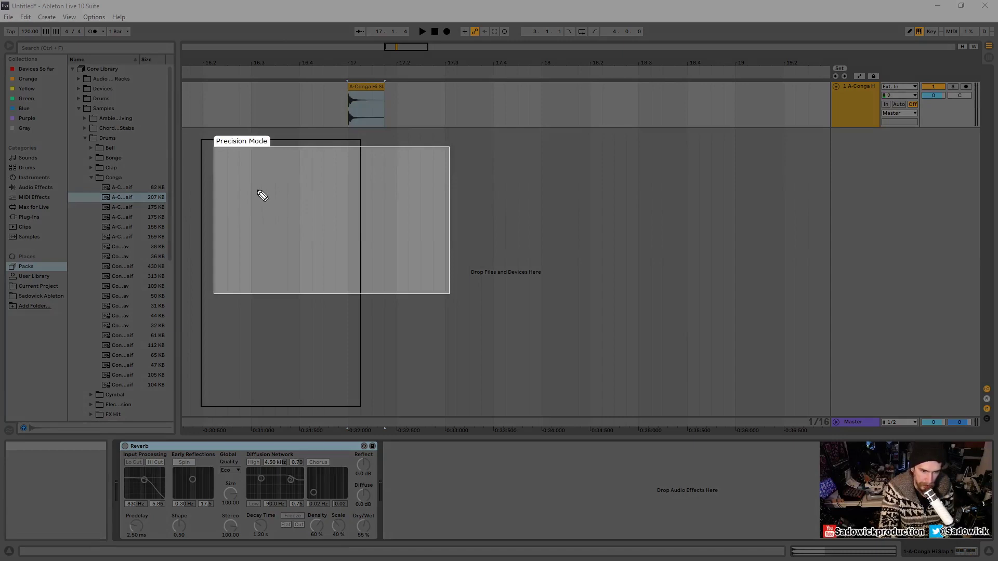
pyautogui.moveTo(264, 187)
pyautogui.mouseDown()
pyautogui.moveTo(257, 198)
pyautogui.moveTo(295, 197)
pyautogui.mouseUp()
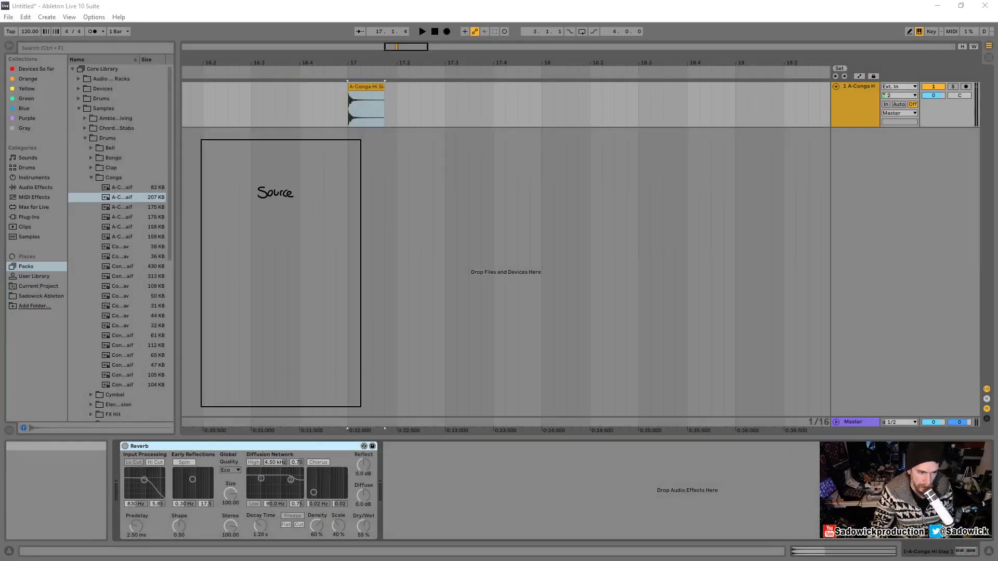
# Circle the word Source and draw two larger concentric rings around it
pyautogui.hotkey('ctrl', 'shift', 'e')
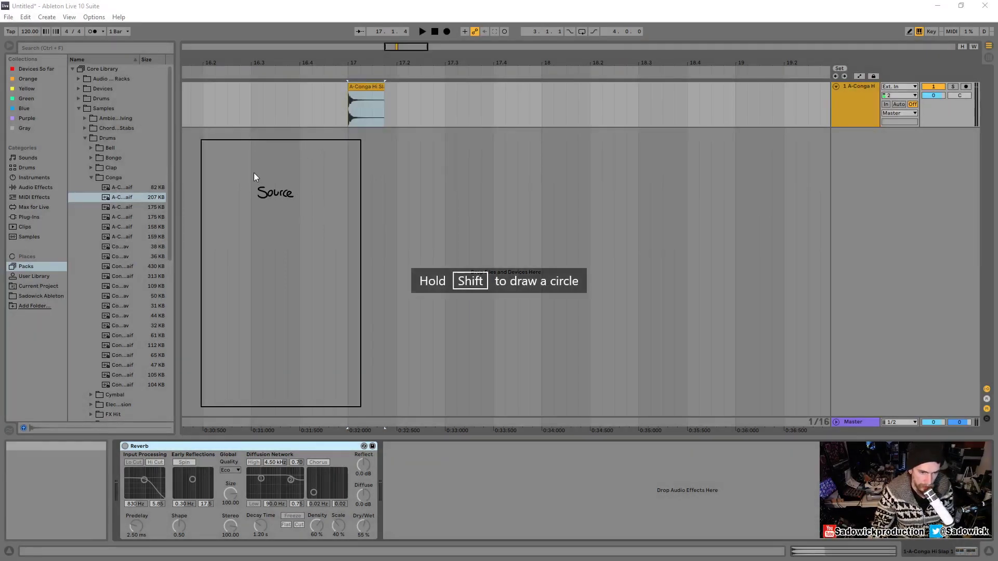
pyautogui.moveTo(254, 172)
pyautogui.mouseDown()
pyautogui.moveTo(310, 224)
pyautogui.moveTo(296, 217)
pyautogui.mouseUp()
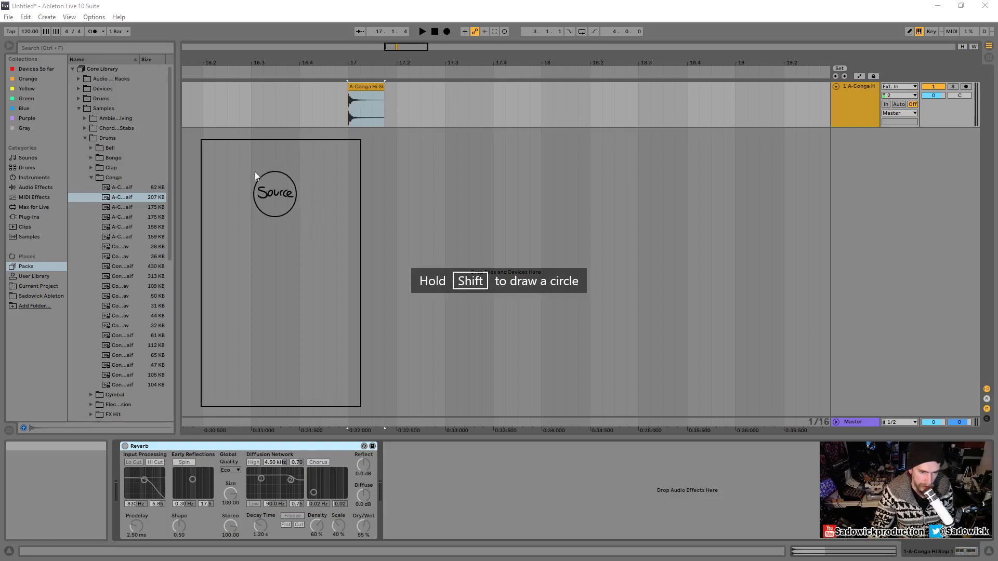
pyautogui.moveTo(252, 167); pyautogui.dragTo(298, 220)
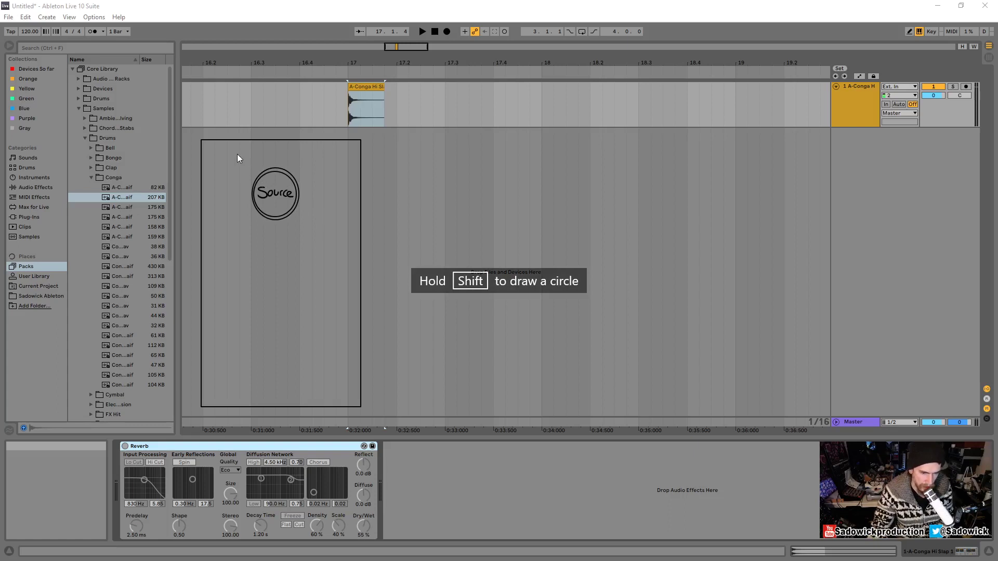
pyautogui.moveTo(245, 164)
pyautogui.mouseDown()
pyautogui.moveTo(280, 219)
pyautogui.moveTo(303, 225)
pyautogui.mouseUp()
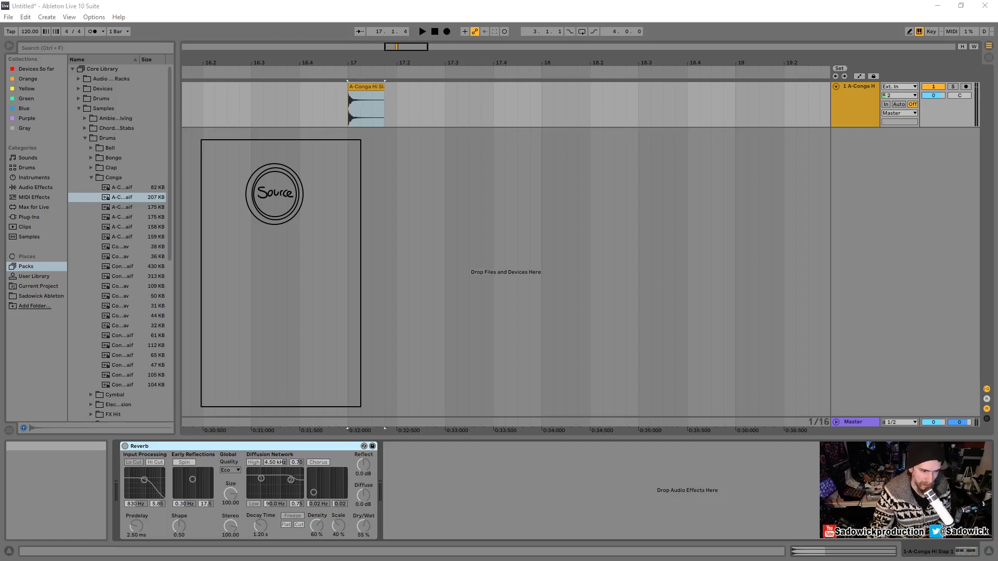
# Handwrite and circle "listen" in the lower part of the rectangle, and draw a straight arrow to it from Source
pyautogui.click(272, 224)
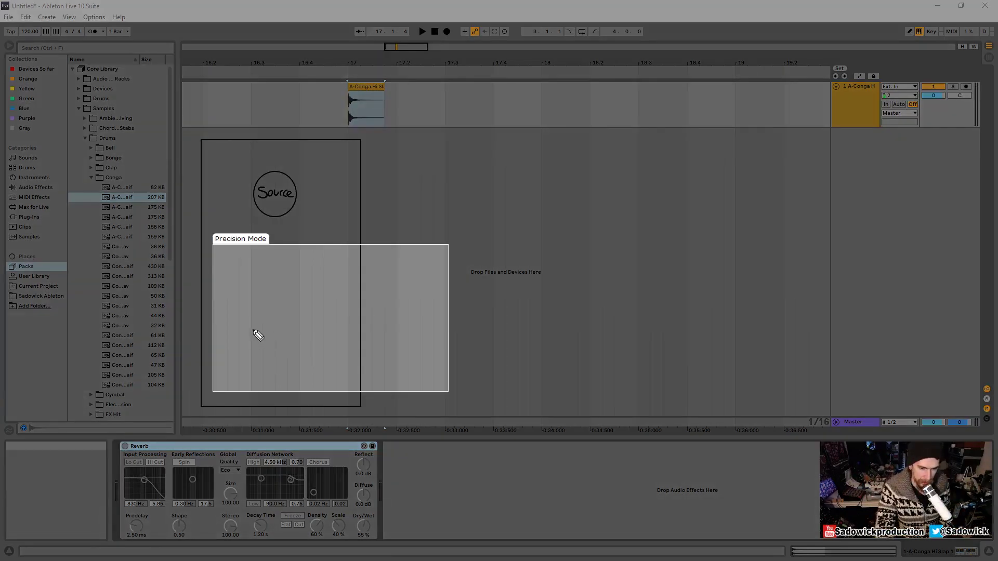
pyautogui.moveTo(258, 323)
pyautogui.mouseDown()
pyautogui.moveTo(257, 336)
pyautogui.moveTo(290, 332)
pyautogui.mouseUp()
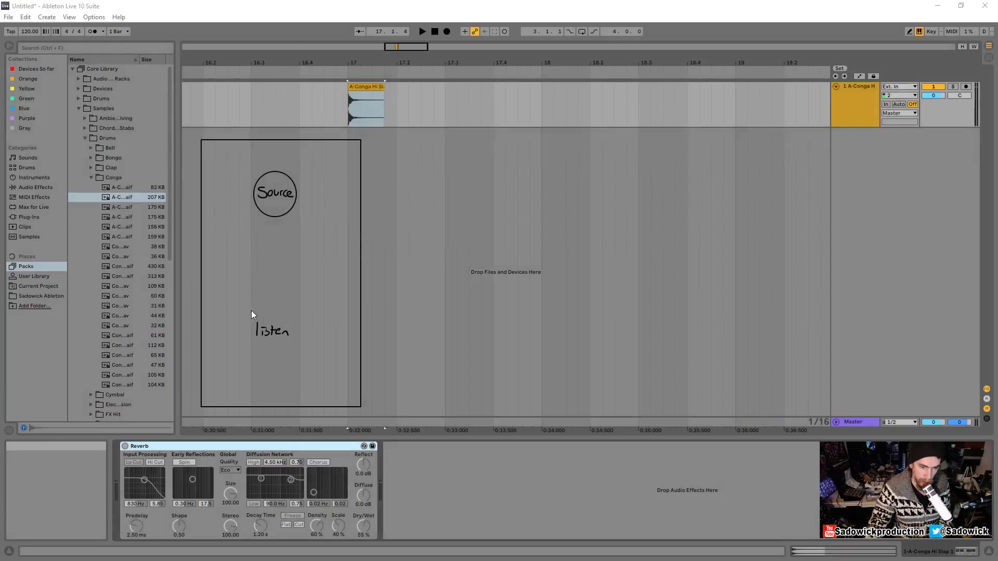
pyautogui.moveTo(251, 310); pyautogui.dragTo(295, 361)
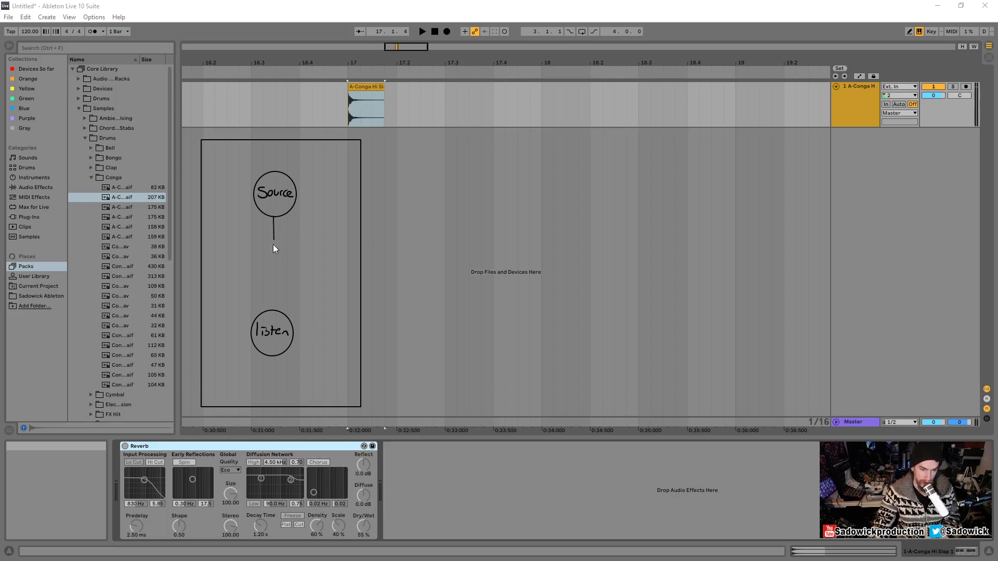
pyautogui.moveTo(274, 245); pyautogui.dragTo(271, 308)
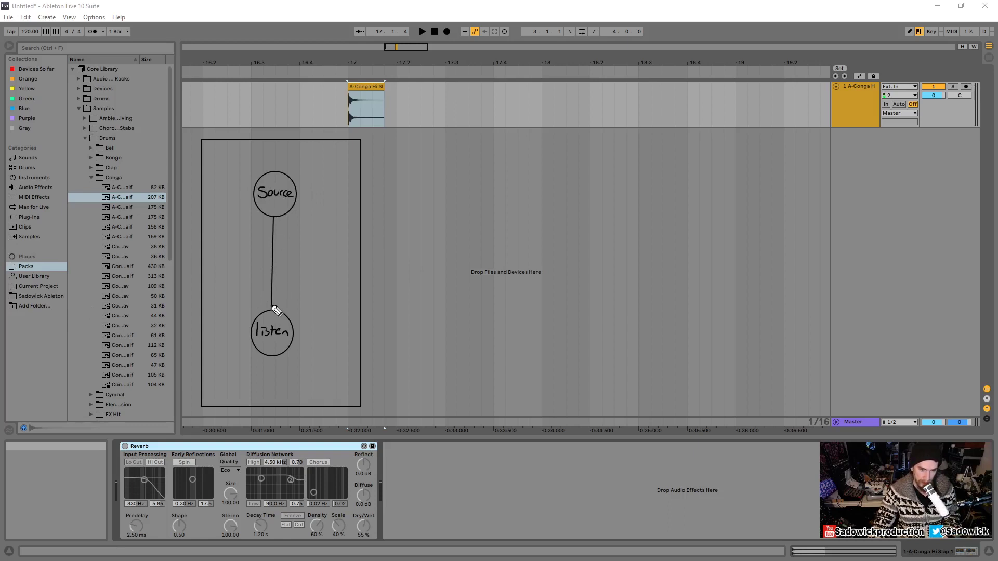
pyautogui.moveTo(272, 307); pyautogui.dragTo(276, 304)
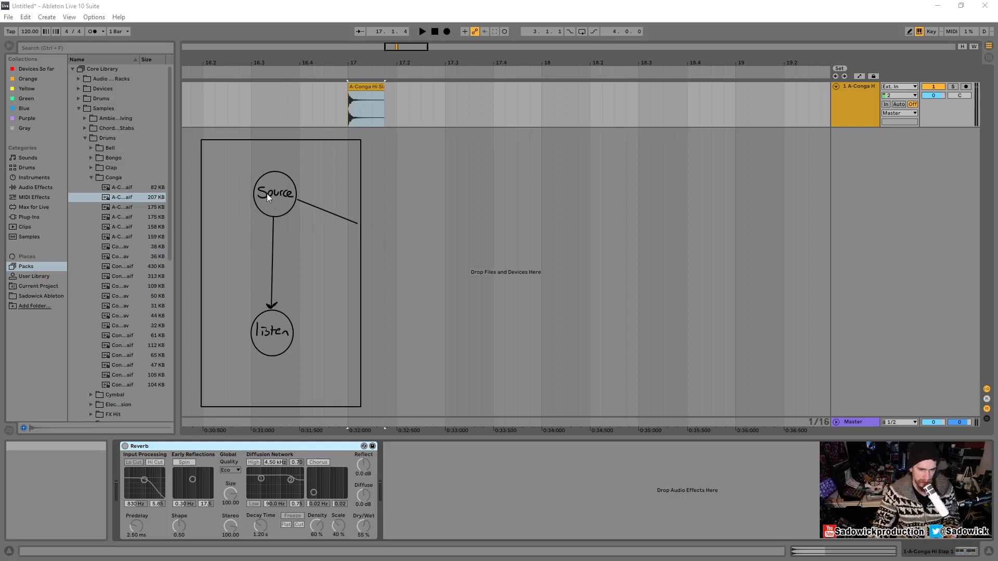
# Draw reflection paths from Source that bounce off the rectangle's right wall and lower right corner to reach listen
pyautogui.moveTo(356, 224); pyautogui.dragTo(289, 312)
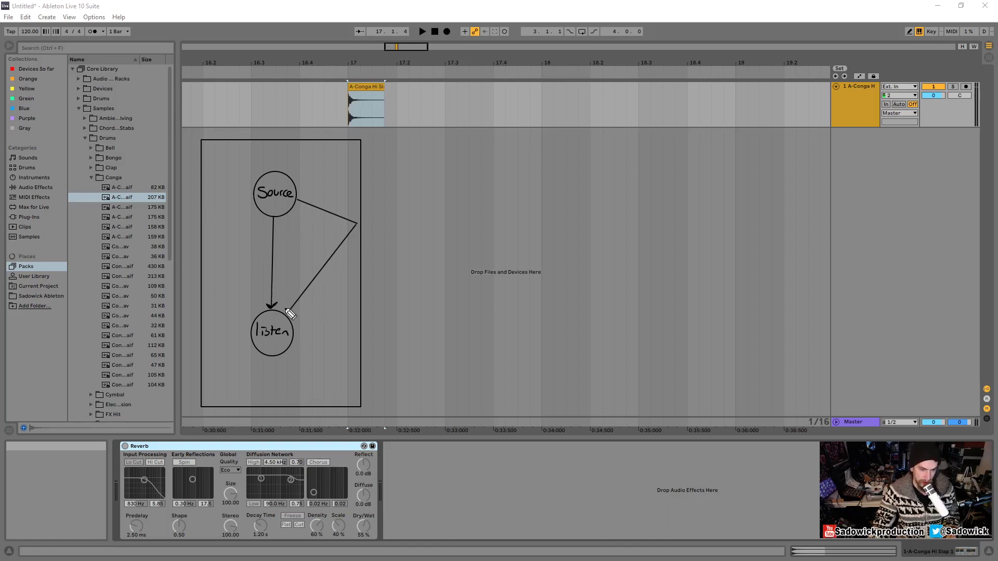
pyautogui.moveTo(286, 304); pyautogui.dragTo(293, 313)
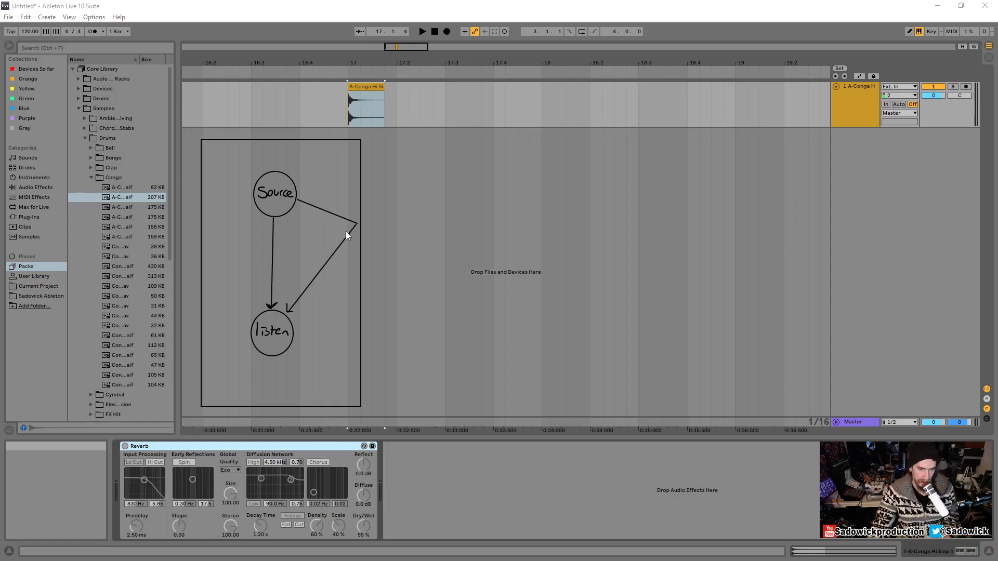
pyautogui.moveTo(299, 193)
pyautogui.mouseDown()
pyautogui.moveTo(359, 206)
pyautogui.moveTo(280, 308)
pyautogui.mouseUp()
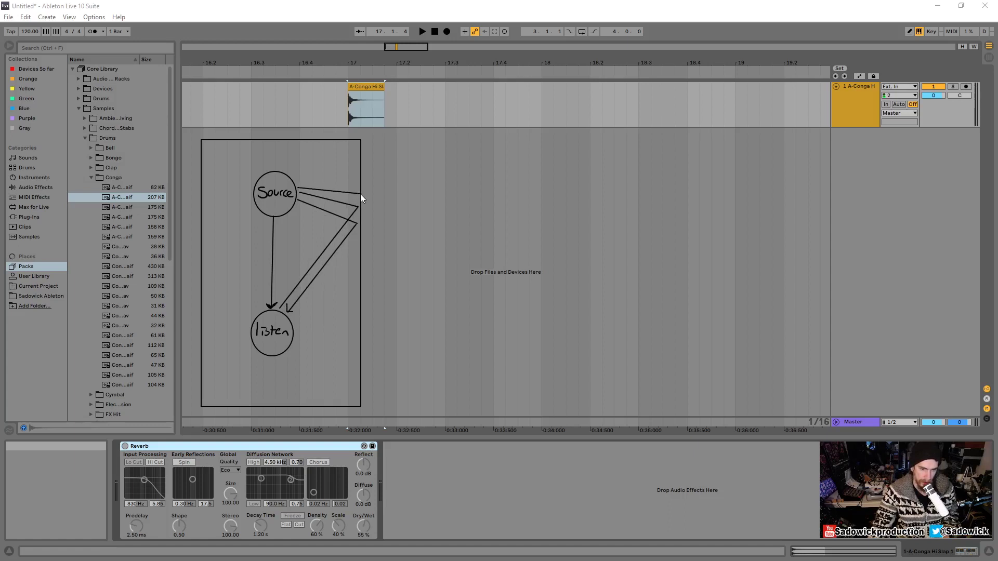
pyautogui.moveTo(360, 195); pyautogui.dragTo(275, 309)
pyautogui.moveTo(286, 216); pyautogui.dragTo(362, 329)
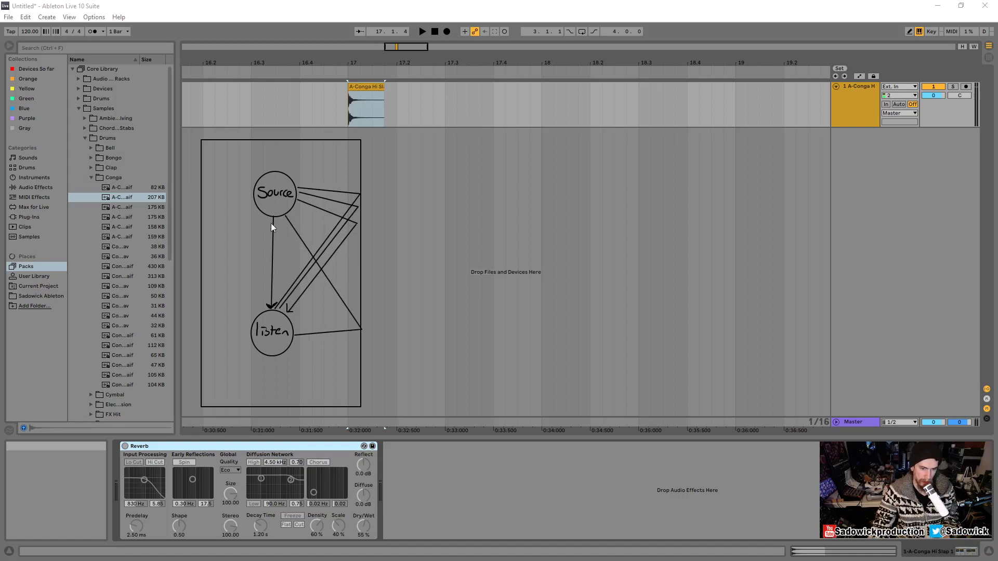
pyautogui.moveTo(307, 382)
pyautogui.mouseDown()
pyautogui.moveTo(267, 391)
pyautogui.moveTo(331, 408)
pyautogui.moveTo(361, 387)
pyautogui.moveTo(288, 350)
pyautogui.mouseUp()
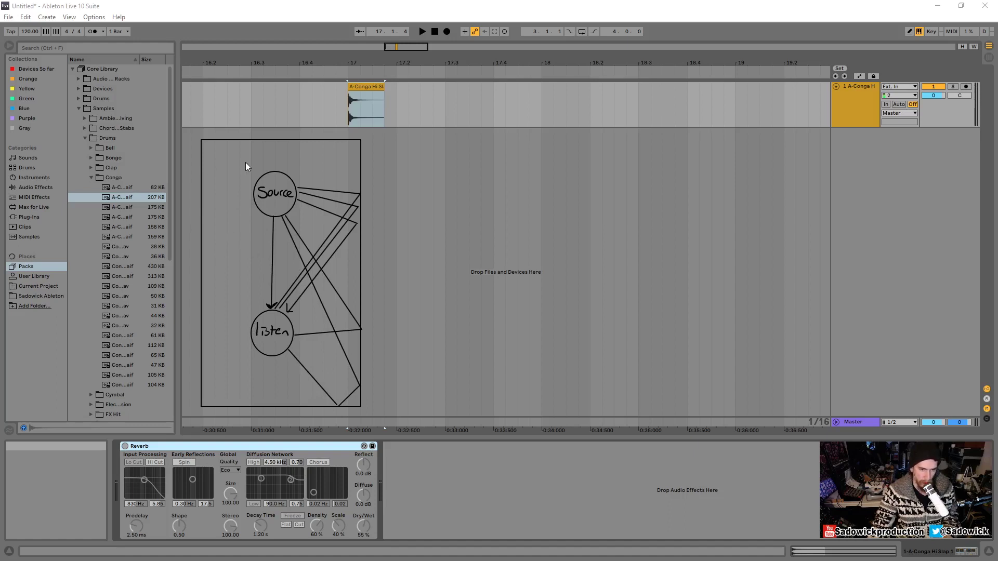
# Draw a series of progressively wider rings spreading outward from the Source circle
pyautogui.moveTo(251, 167); pyautogui.dragTo(305, 231)
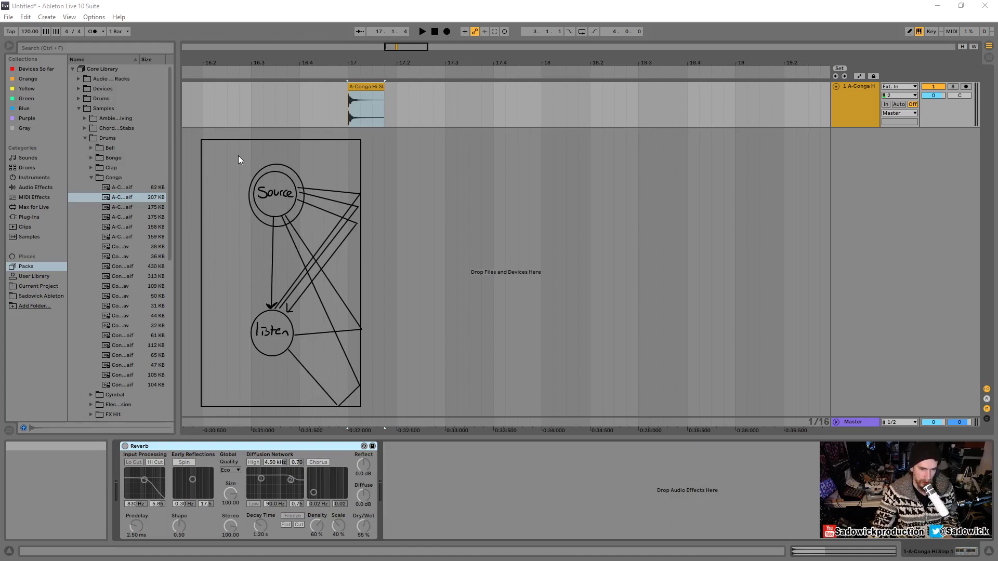
pyautogui.moveTo(238, 156)
pyautogui.mouseDown()
pyautogui.moveTo(320, 242)
pyautogui.moveTo(239, 156)
pyautogui.mouseUp()
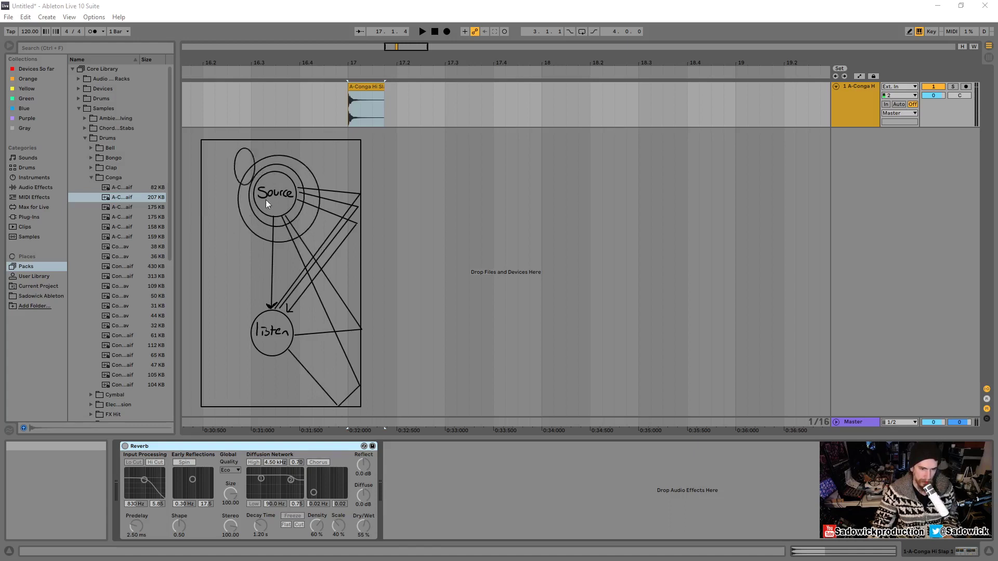
pyautogui.moveTo(266, 203); pyautogui.dragTo(330, 260)
pyautogui.moveTo(232, 150)
pyautogui.mouseDown()
pyautogui.moveTo(244, 234)
pyautogui.moveTo(341, 259)
pyautogui.moveTo(341, 171)
pyautogui.mouseUp()
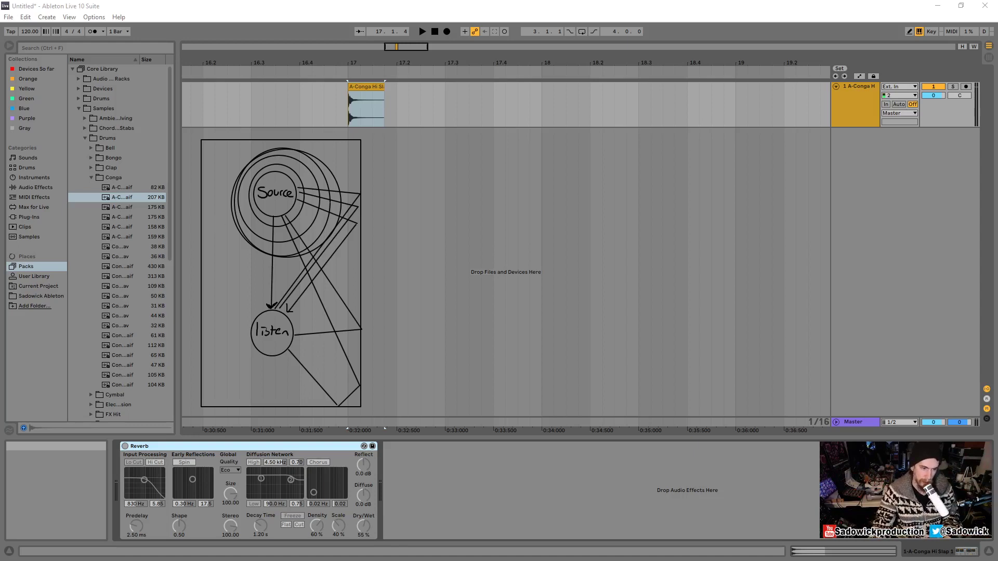
# Clear the room sketch and draw a vertical and a long horizontal graph axis in the empty arrangement area
pyautogui.press('Escape')
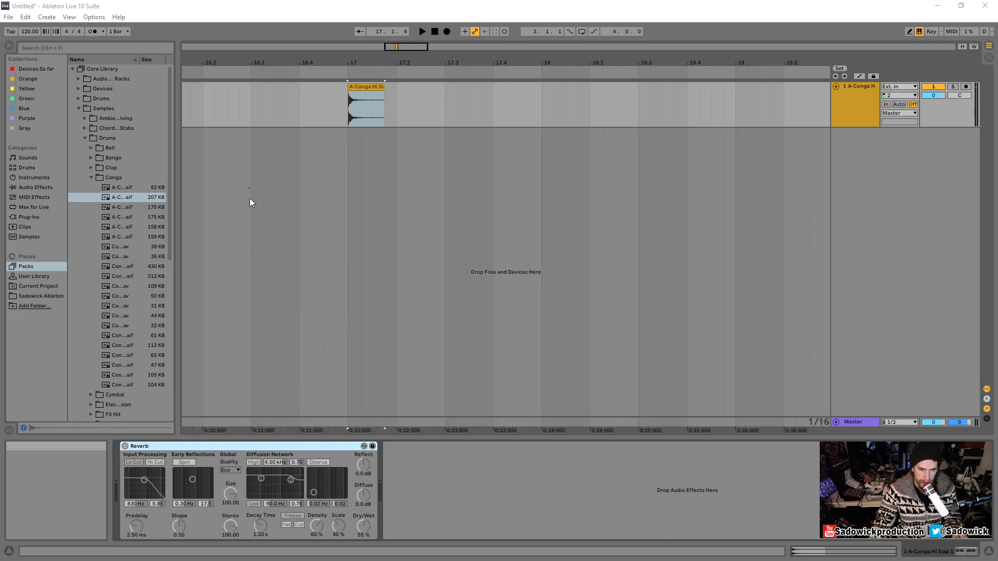
pyautogui.moveTo(251, 282); pyautogui.dragTo(694, 286)
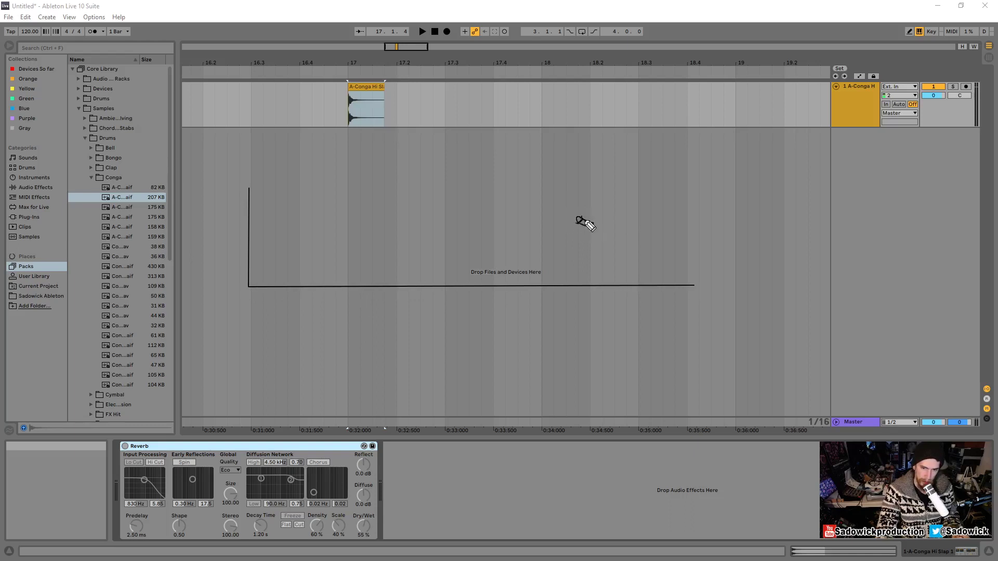
# Sketch a microphone stand toward the far end of the horizontal line and a struck drum near the vertical line
pyautogui.moveTo(585, 225)
pyautogui.mouseDown()
pyautogui.moveTo(575, 283)
pyautogui.moveTo(588, 286)
pyautogui.mouseUp()
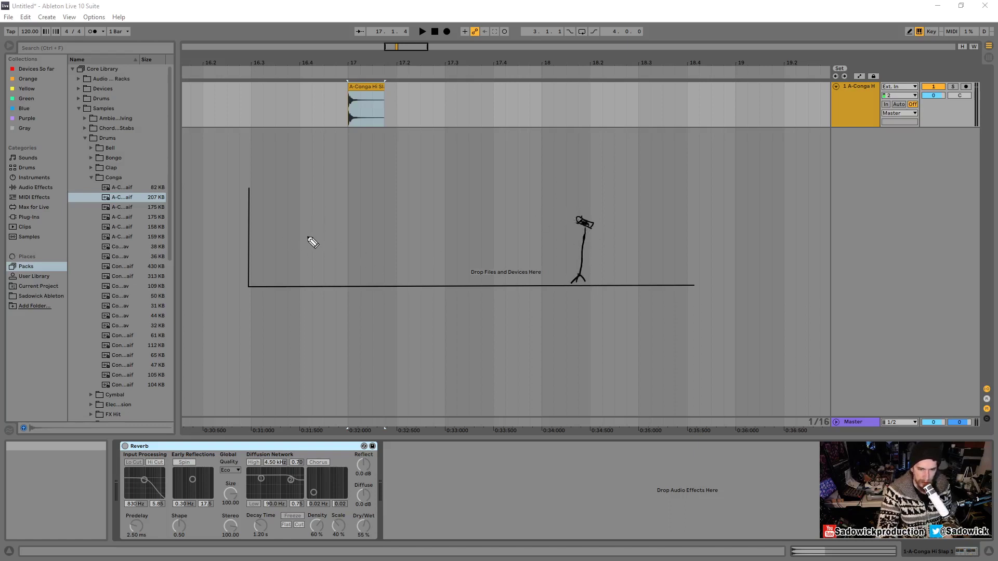
pyautogui.moveTo(312, 247)
pyautogui.mouseDown()
pyautogui.moveTo(335, 254)
pyautogui.moveTo(306, 242)
pyautogui.moveTo(316, 226)
pyautogui.mouseUp()
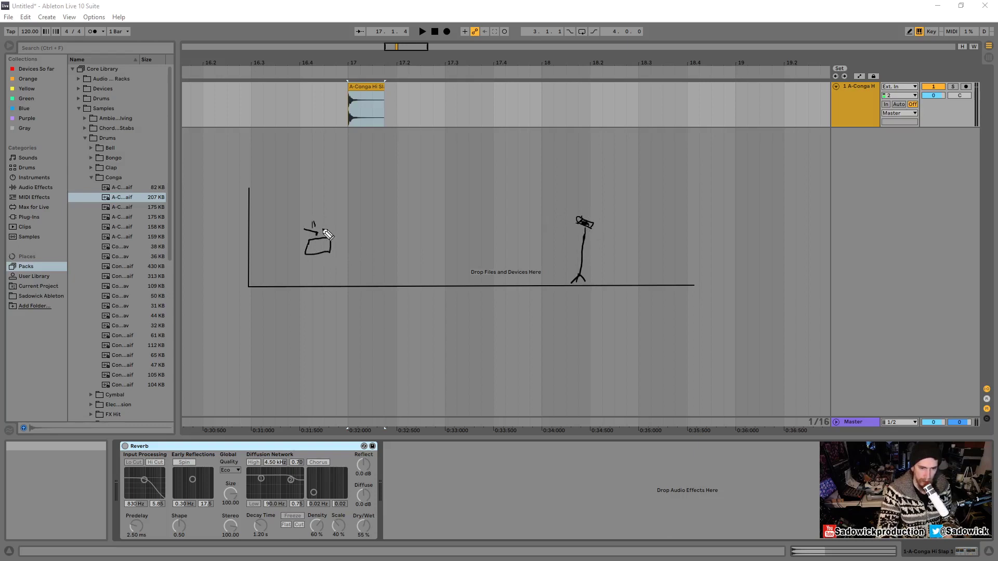
# Draw a rising trail of curved sound-wave marks from the drum toward the area above the microphone
pyautogui.moveTo(338, 230); pyautogui.dragTo(369, 229)
pyautogui.moveTo(373, 222); pyautogui.dragTo(398, 222)
pyautogui.moveTo(414, 209)
pyautogui.mouseDown()
pyautogui.moveTo(417, 219)
pyautogui.moveTo(437, 215)
pyautogui.mouseUp()
pyautogui.moveTo(451, 204); pyautogui.dragTo(485, 210)
pyautogui.moveTo(513, 201); pyautogui.dragTo(534, 208)
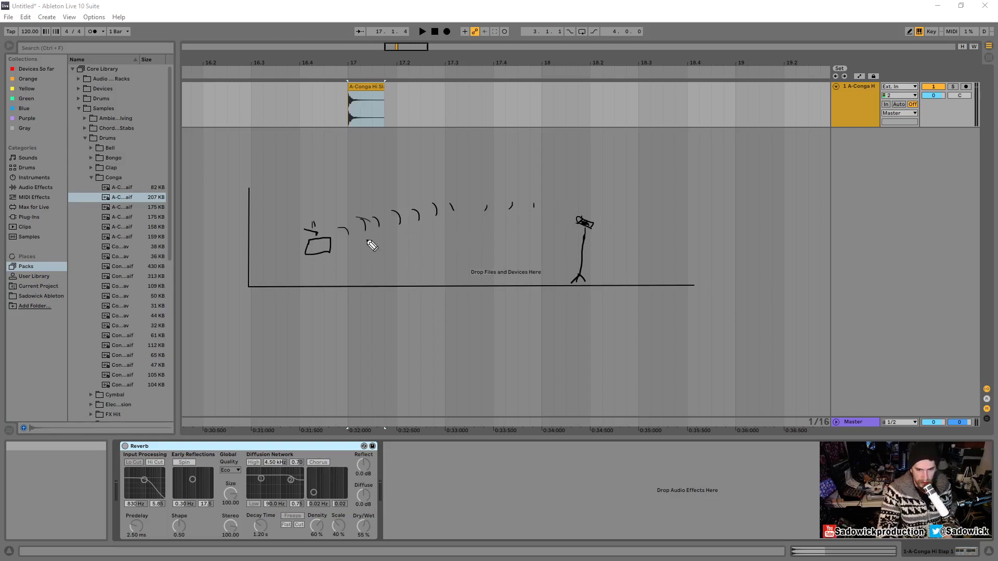
# Draw a second trail of wave marks from the drum down to the floor line, bouncing up to the microphone
pyautogui.moveTo(350, 252); pyautogui.dragTo(343, 258)
pyautogui.moveTo(359, 255)
pyautogui.mouseDown()
pyautogui.moveTo(353, 261)
pyautogui.moveTo(383, 264)
pyautogui.mouseUp()
pyautogui.moveTo(406, 258)
pyautogui.mouseDown()
pyautogui.moveTo(401, 264)
pyautogui.moveTo(419, 267)
pyautogui.mouseUp()
pyautogui.moveTo(442, 263)
pyautogui.mouseDown()
pyautogui.moveTo(436, 270)
pyautogui.moveTo(453, 274)
pyautogui.mouseUp()
pyautogui.moveTo(465, 270); pyautogui.dragTo(462, 276)
pyautogui.moveTo(475, 276); pyautogui.dragTo(528, 269)
pyautogui.moveTo(533, 247)
pyautogui.mouseDown()
pyautogui.moveTo(542, 256)
pyautogui.moveTo(554, 239)
pyautogui.mouseUp()
pyautogui.moveTo(561, 224); pyautogui.dragTo(574, 232)
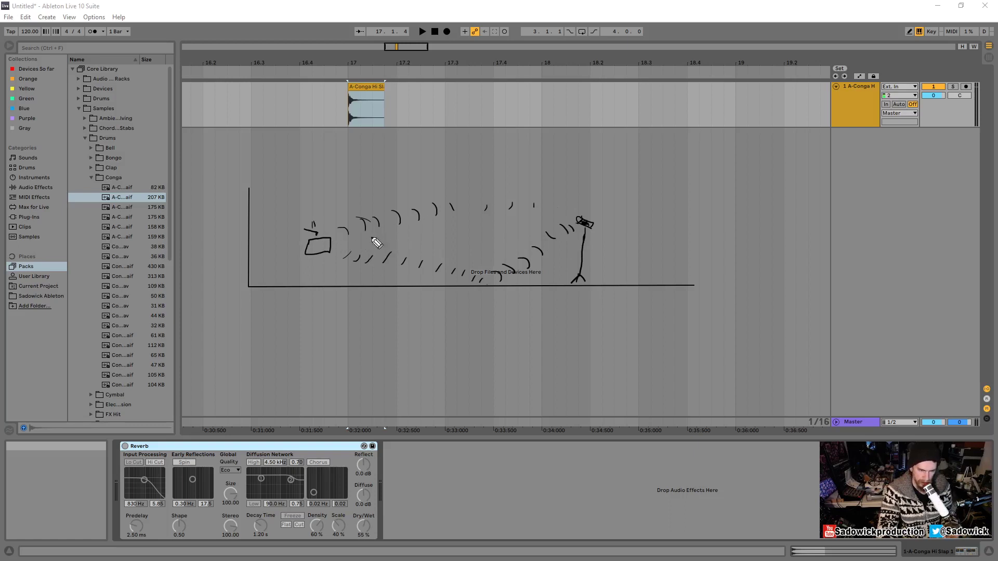
# Draw a straight arrow from the drum to the microphone, and add reflection paths from above and off the vertical wall
pyautogui.moveTo(342, 246); pyautogui.dragTo(570, 221)
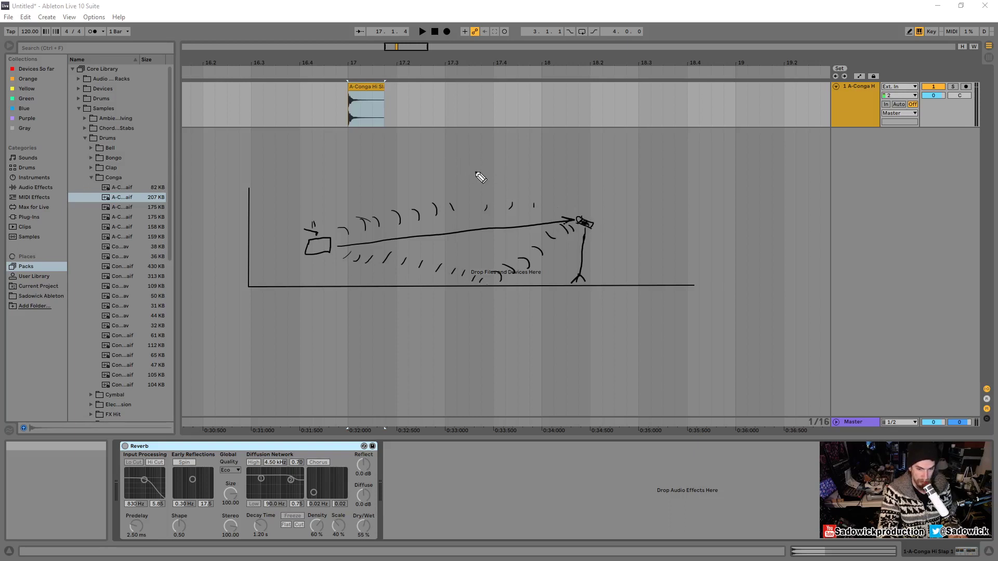
pyautogui.moveTo(478, 173)
pyautogui.mouseDown()
pyautogui.moveTo(537, 216)
pyautogui.moveTo(572, 220)
pyautogui.mouseUp()
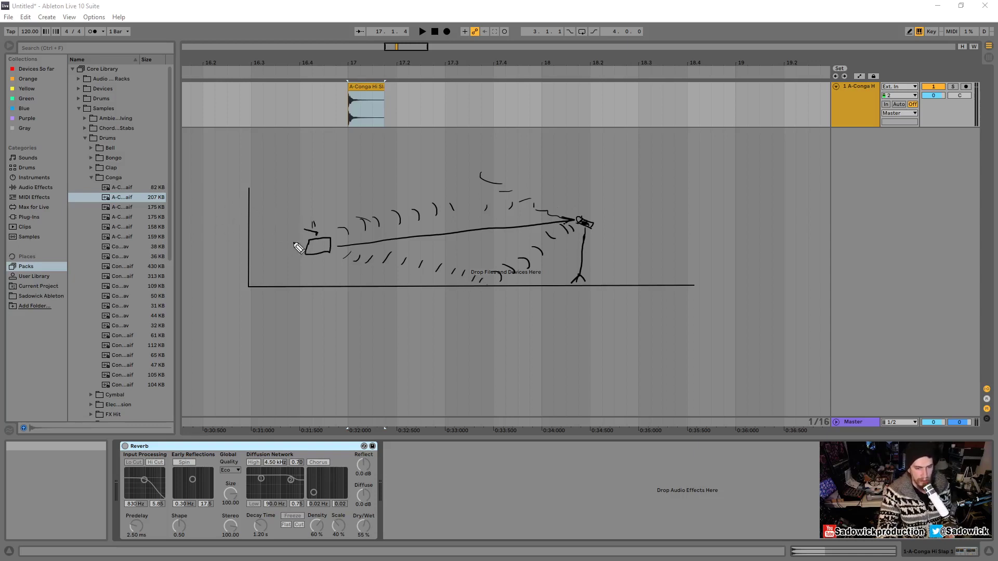
pyautogui.moveTo(288, 238)
pyautogui.mouseDown()
pyautogui.moveTo(298, 242)
pyautogui.moveTo(256, 222)
pyautogui.moveTo(379, 183)
pyautogui.moveTo(433, 188)
pyautogui.mouseUp()
pyautogui.moveTo(279, 255)
pyautogui.mouseDown()
pyautogui.moveTo(281, 272)
pyautogui.moveTo(326, 268)
pyautogui.mouseUp()
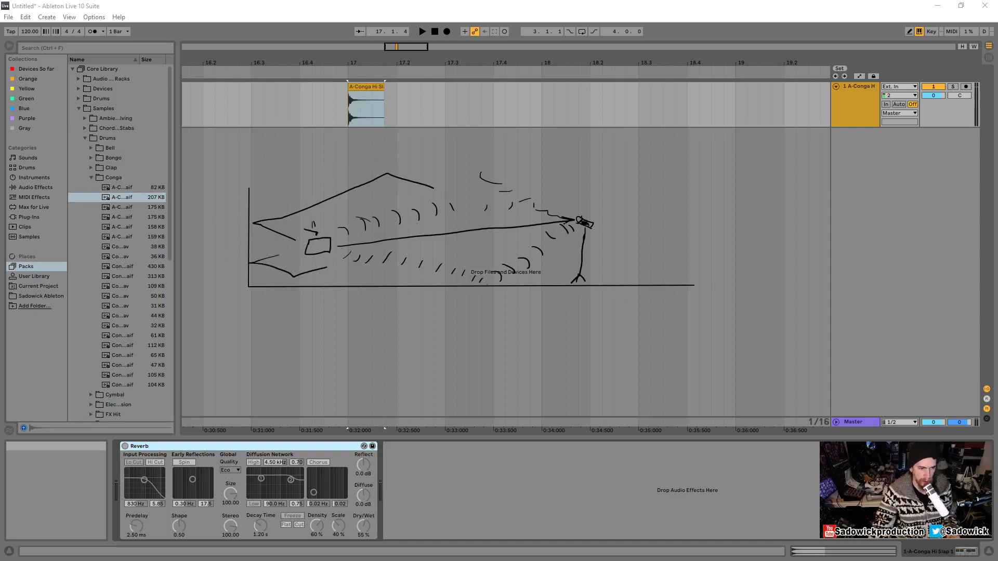
# Clear the microphone sketch and duplicate the conga audio track
pyautogui.press('Escape')
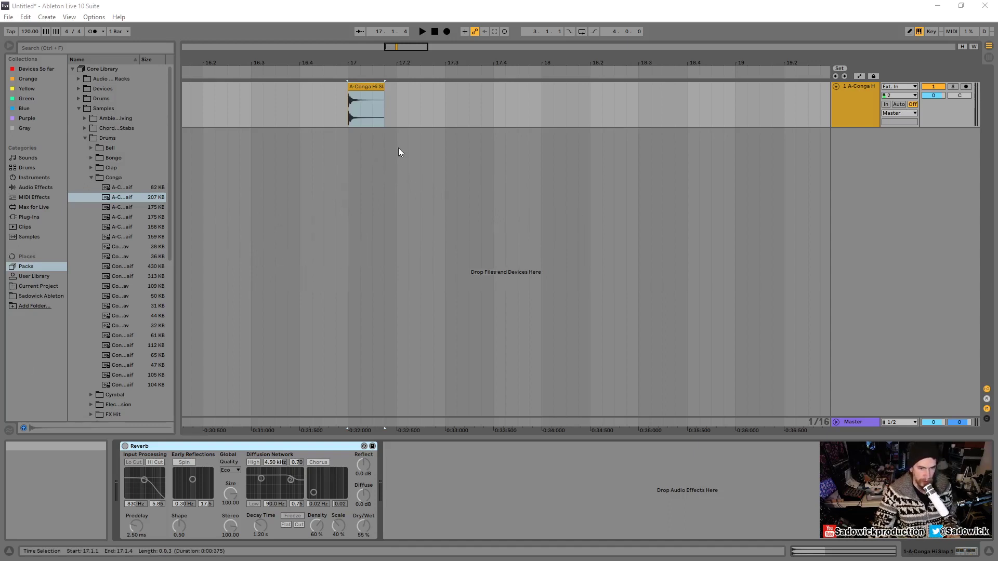
pyautogui.click(358, 96)
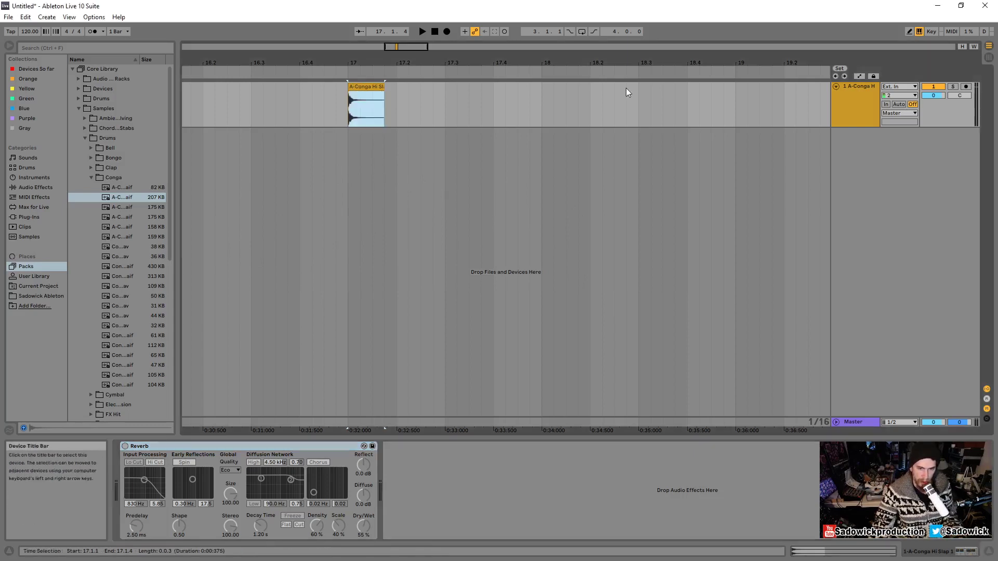
pyautogui.rightClick(859, 87)
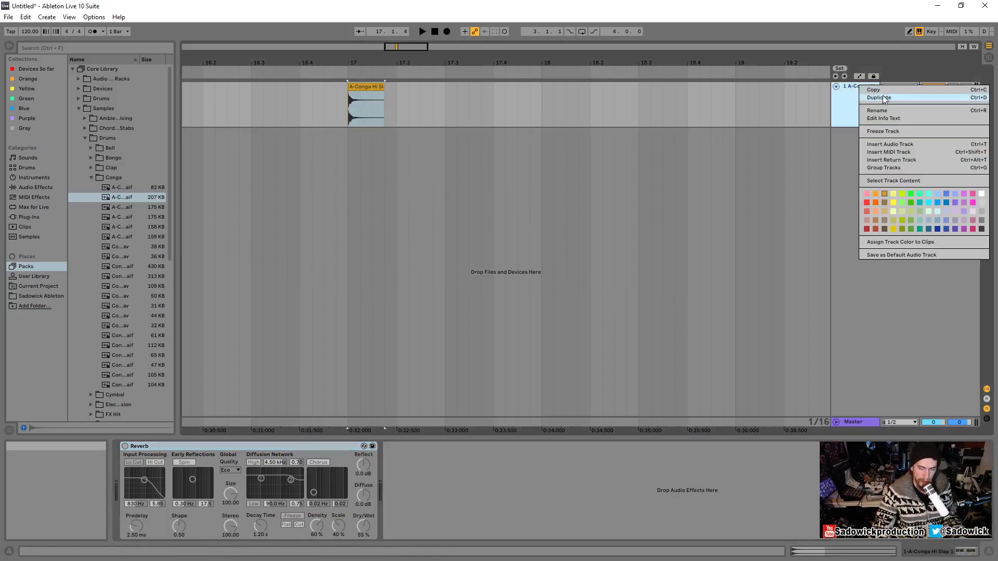
pyautogui.click(884, 98)
pyautogui.press('Up')
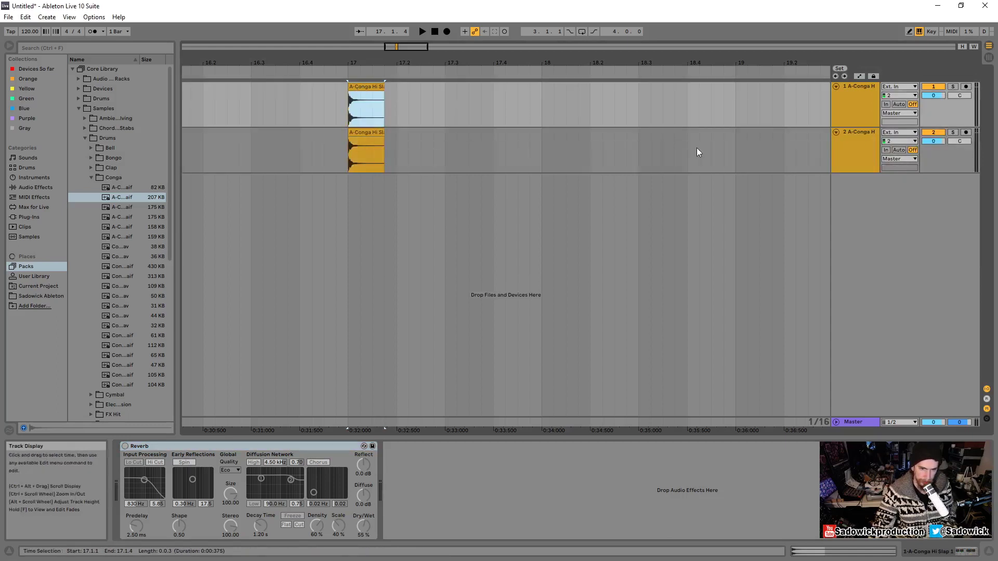
# Remove the Reverb from the first conga track and slightly reduce that track's height
pyautogui.click(866, 93)
pyautogui.click(285, 446)
pyautogui.press('Delete')
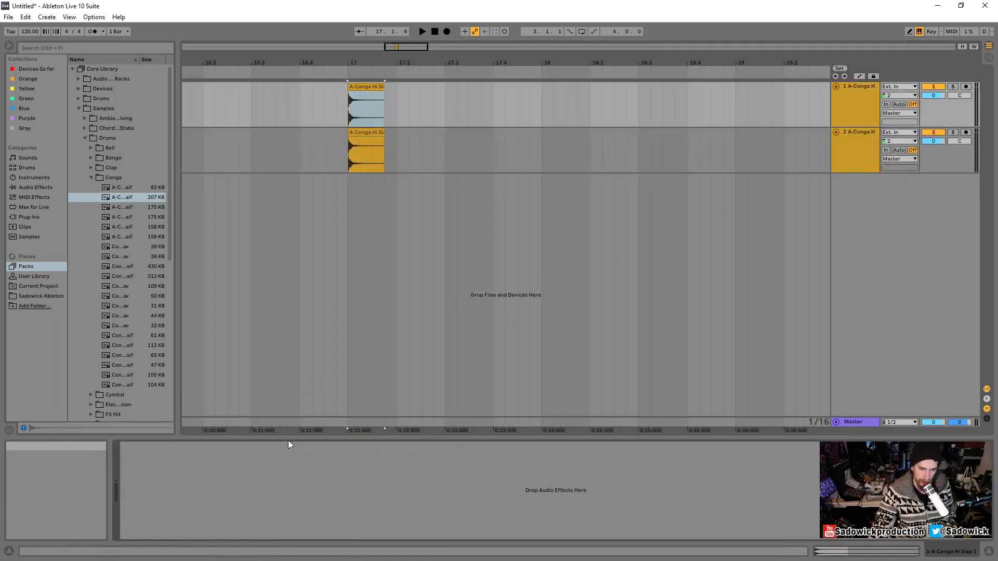
pyautogui.moveTo(937, 122); pyautogui.dragTo(937, 164)
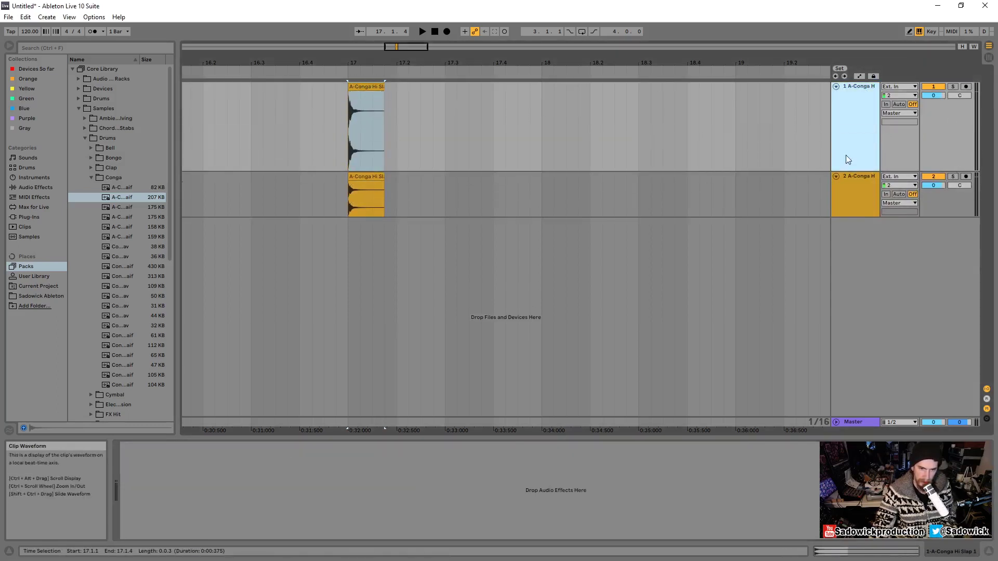
pyautogui.moveTo(950, 131); pyautogui.dragTo(950, 78)
pyautogui.moveTo(365, 56); pyautogui.dragTo(364, 95)
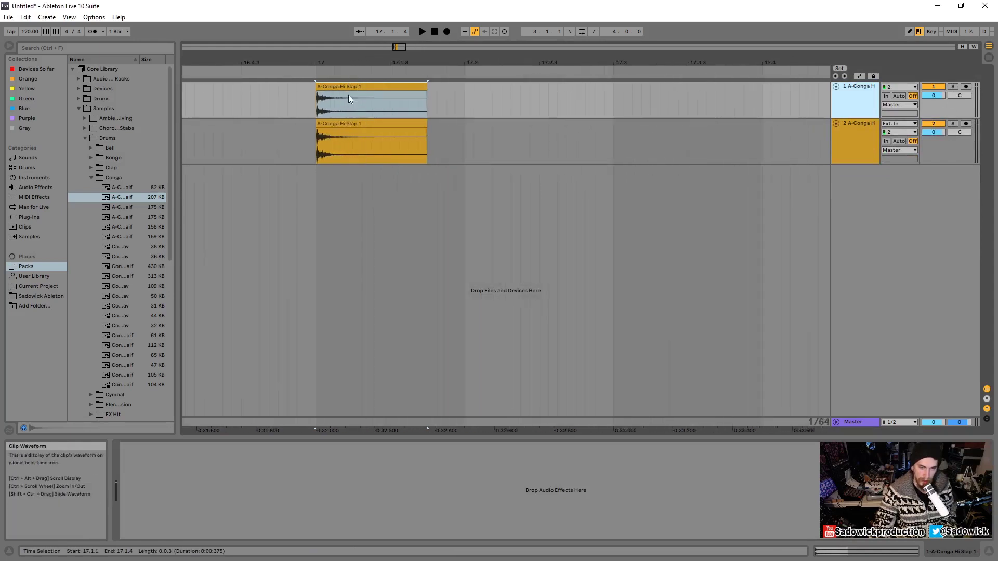
pyautogui.click(344, 88)
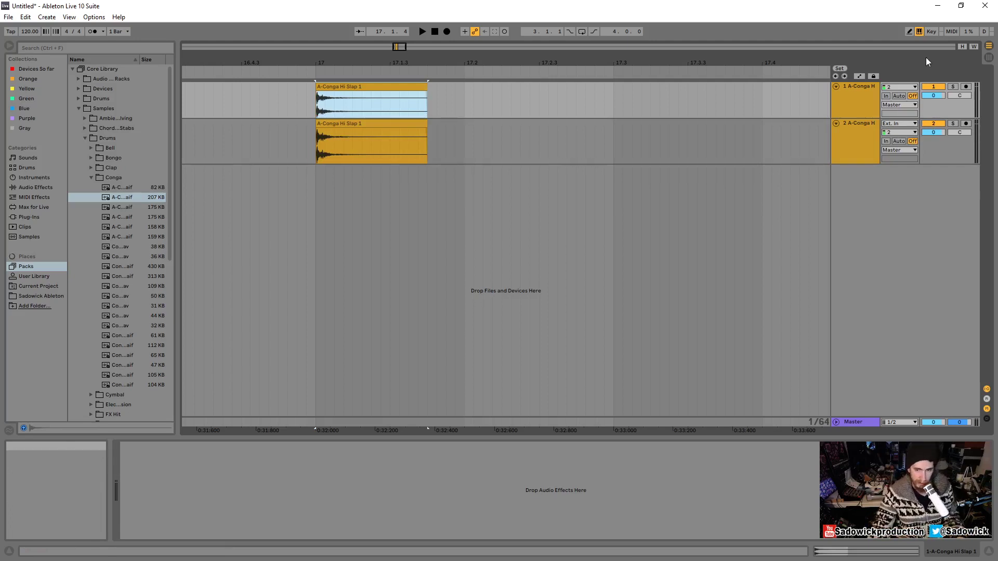
# Turn on the second track's Reverb and set its Dry/Wet to 100%
pyautogui.click(962, 147)
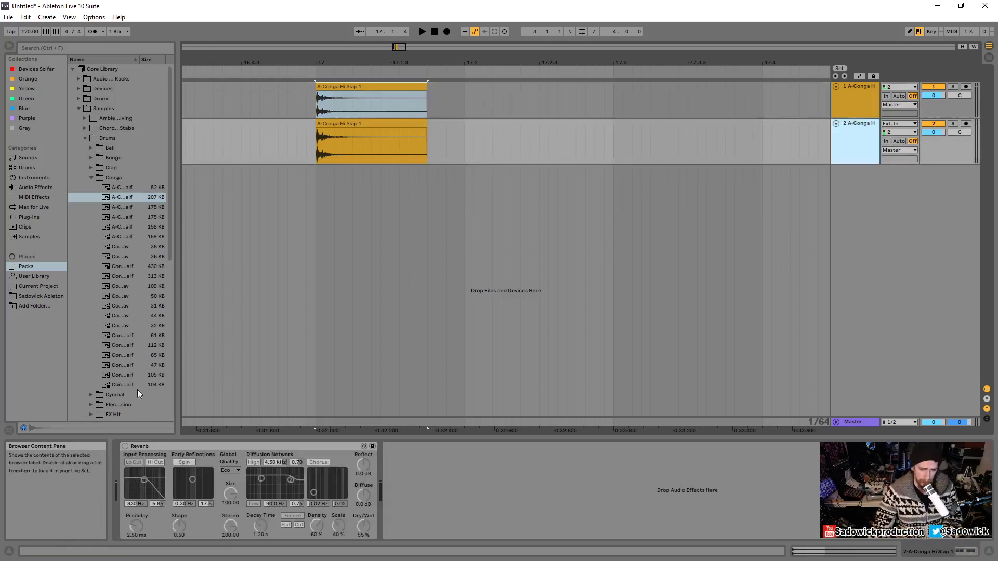
pyautogui.click(125, 446)
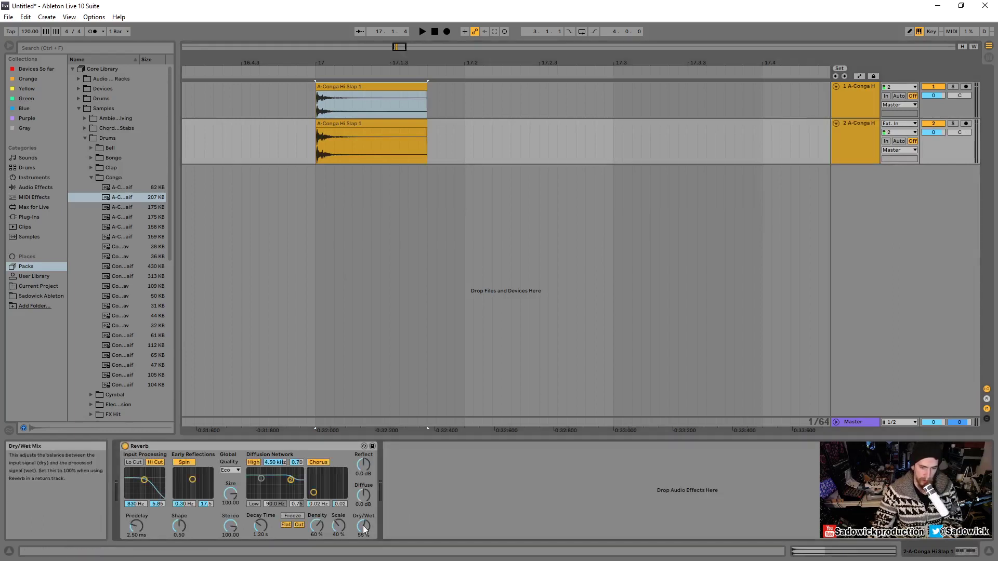
pyautogui.moveTo(363, 526); pyautogui.dragTo(364, 499)
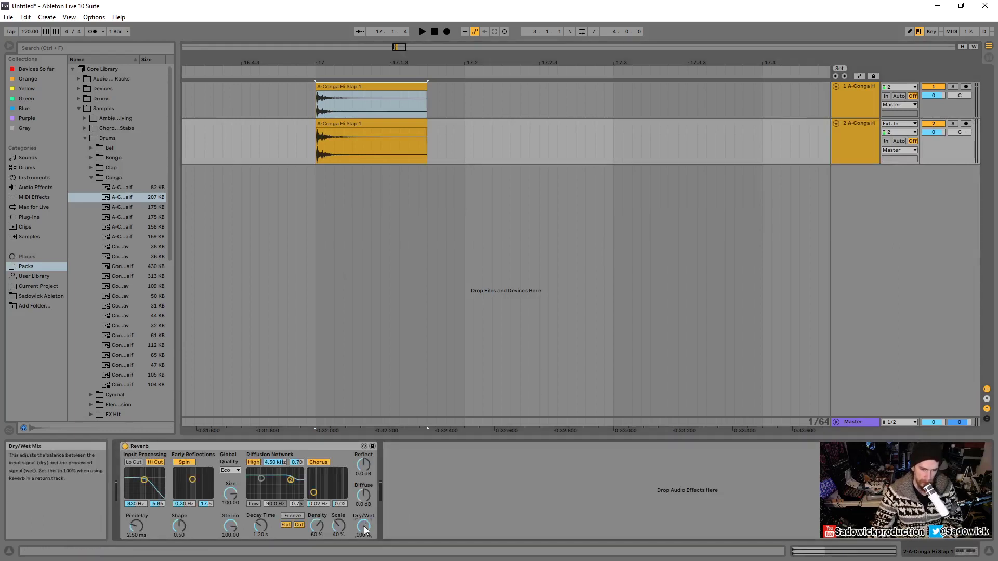
# Play the dry and reverb conga tracks together from the start of the clips, and stop playback
pyautogui.click(851, 92)
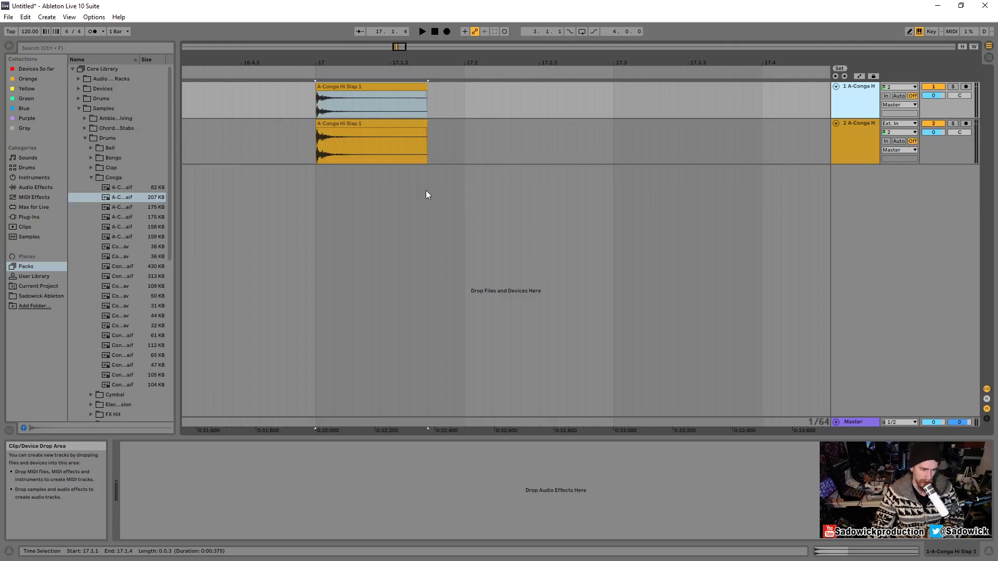
pyautogui.click(359, 87)
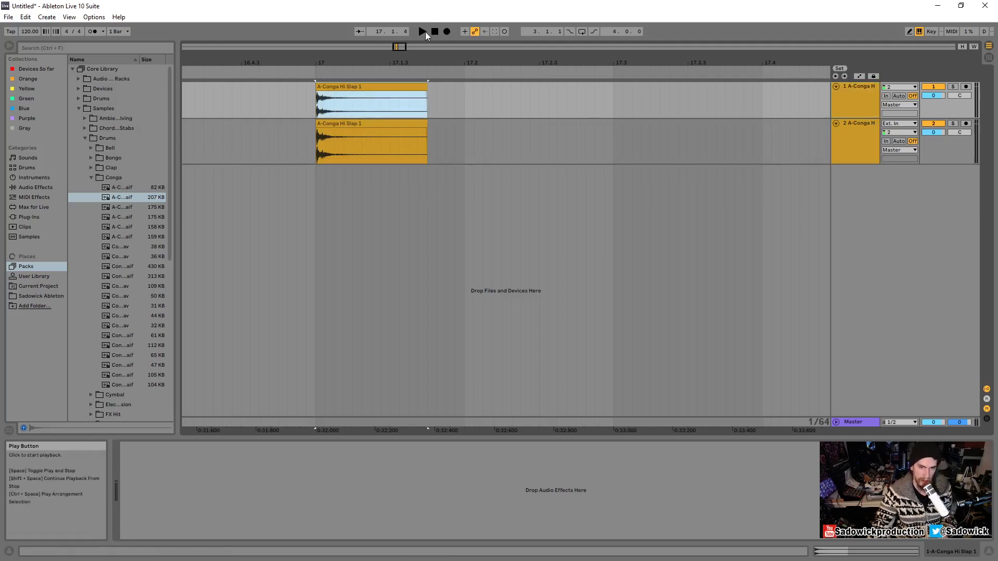
pyautogui.click(423, 32)
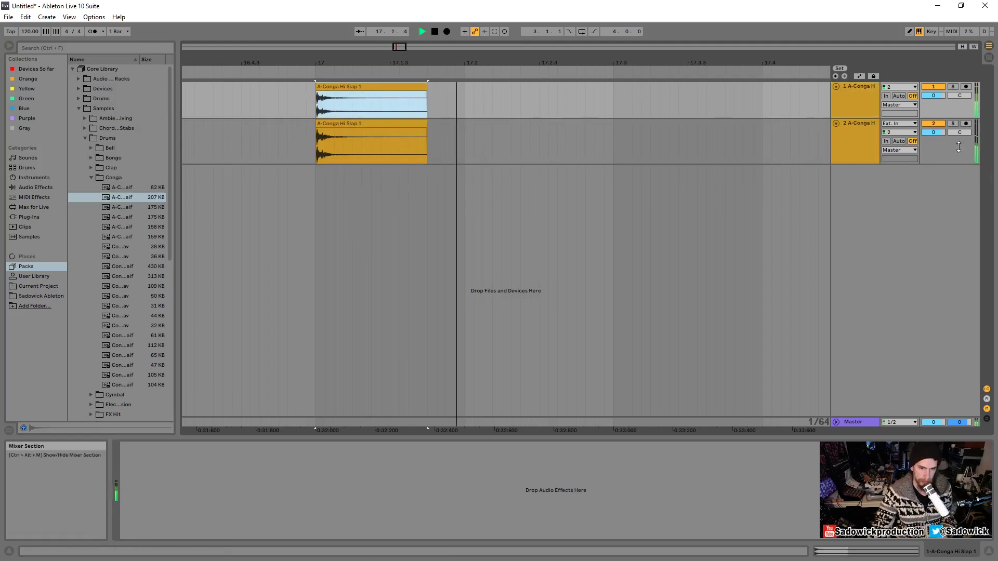
pyautogui.press('space')
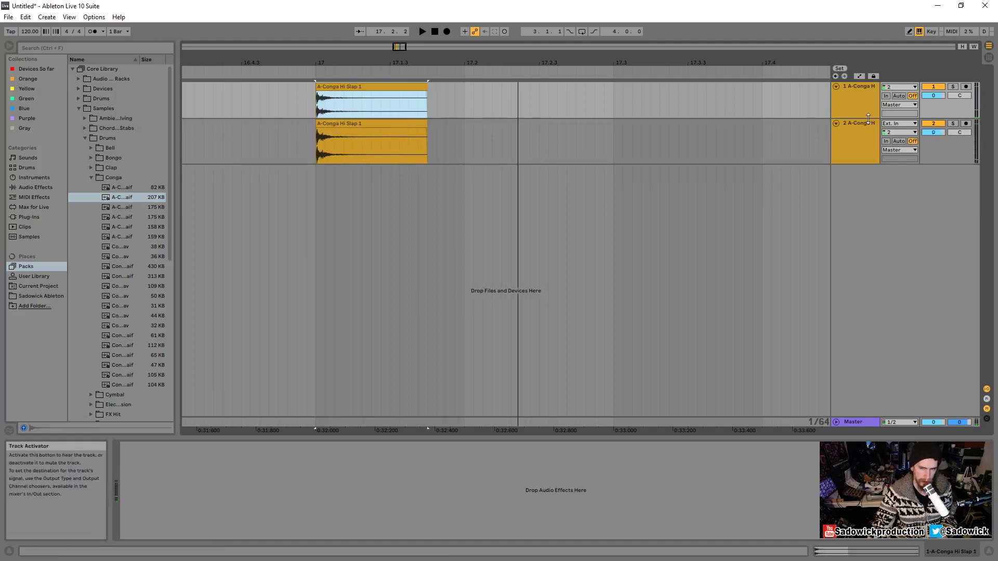
# Mute the second track to listen to the dry conga hit alone, and reactivate the track
pyautogui.click(936, 124)
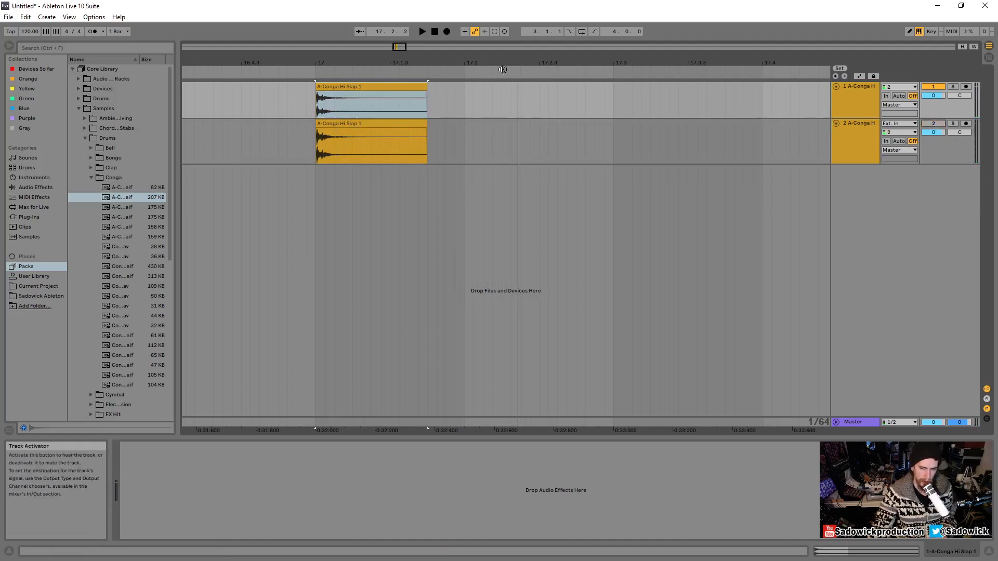
pyautogui.click(359, 86)
pyautogui.press('space')
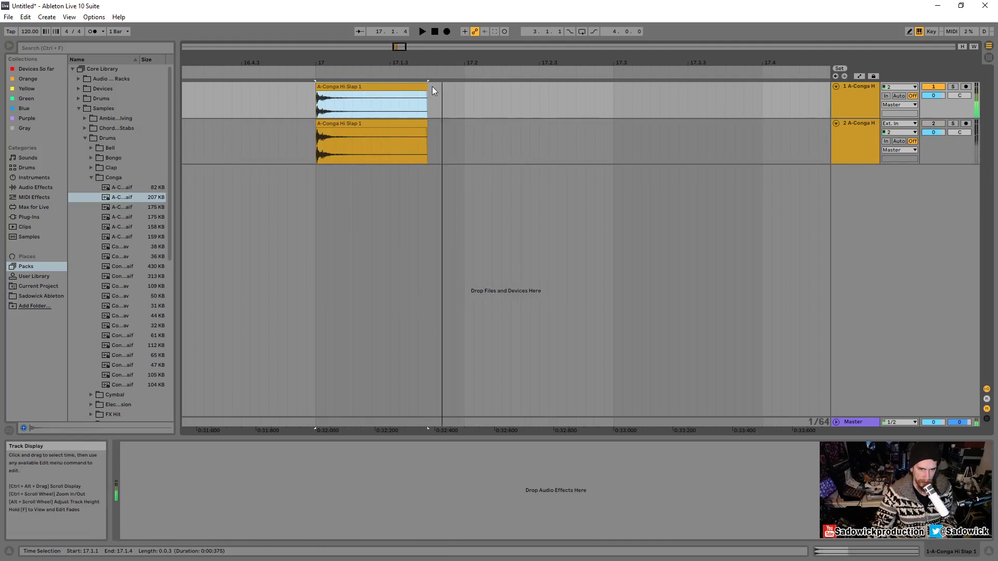
pyautogui.click(935, 124)
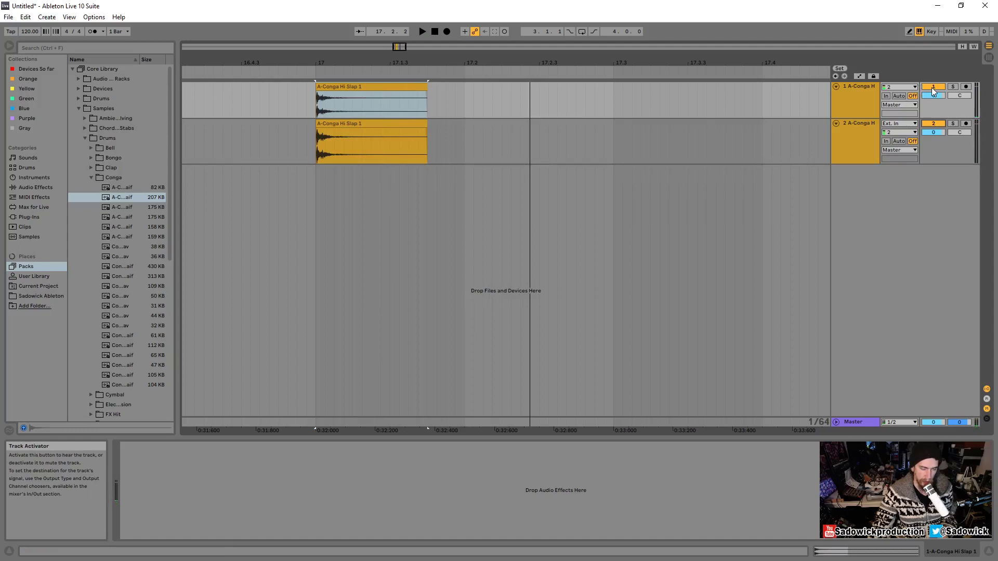
# Mute the first track to listen to the fully wet reverb track alone, and reactivate the first track
pyautogui.click(933, 87)
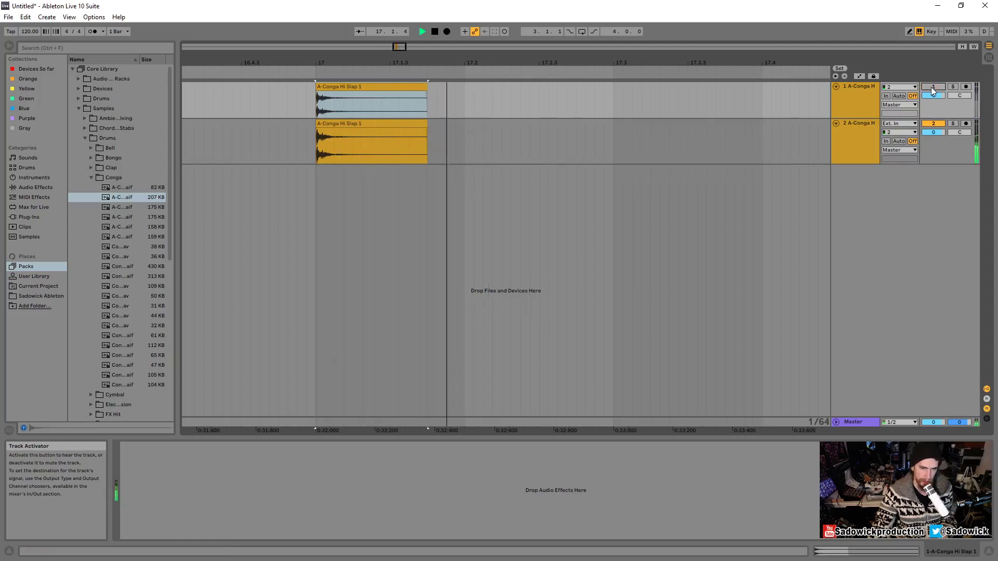
pyautogui.press('space')
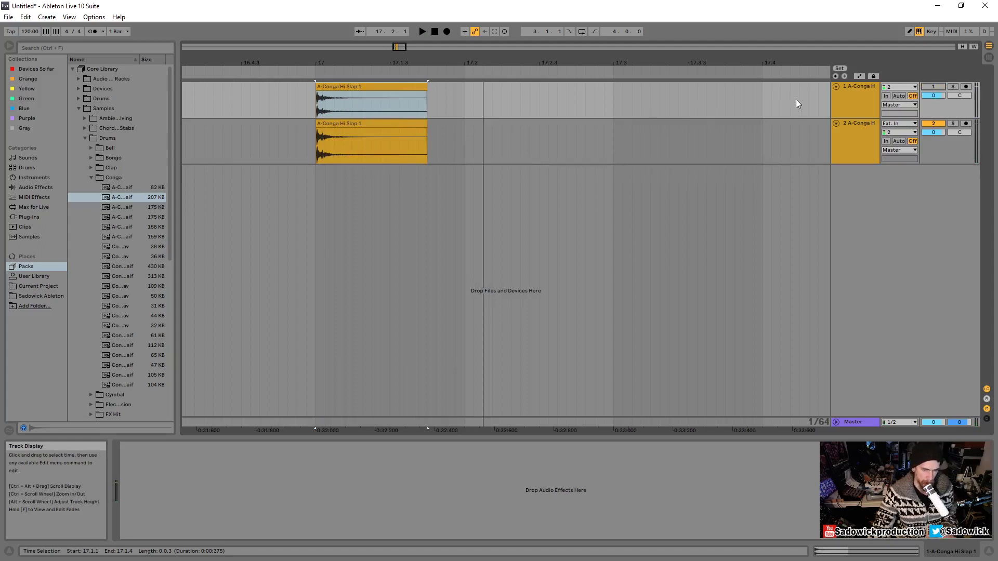
pyautogui.click(932, 86)
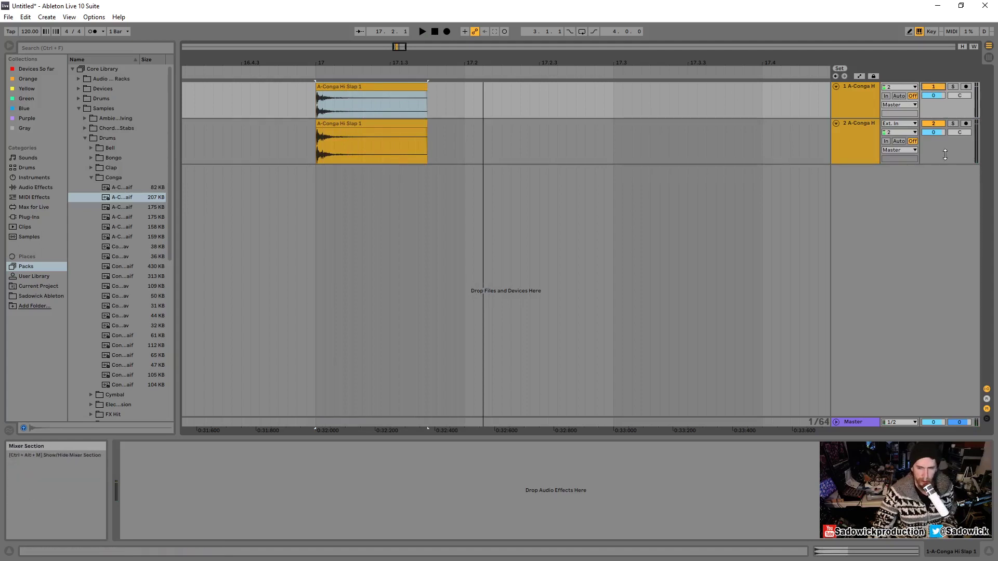
# Duplicate the second conga track together with its fully wet Reverb
pyautogui.click(945, 154)
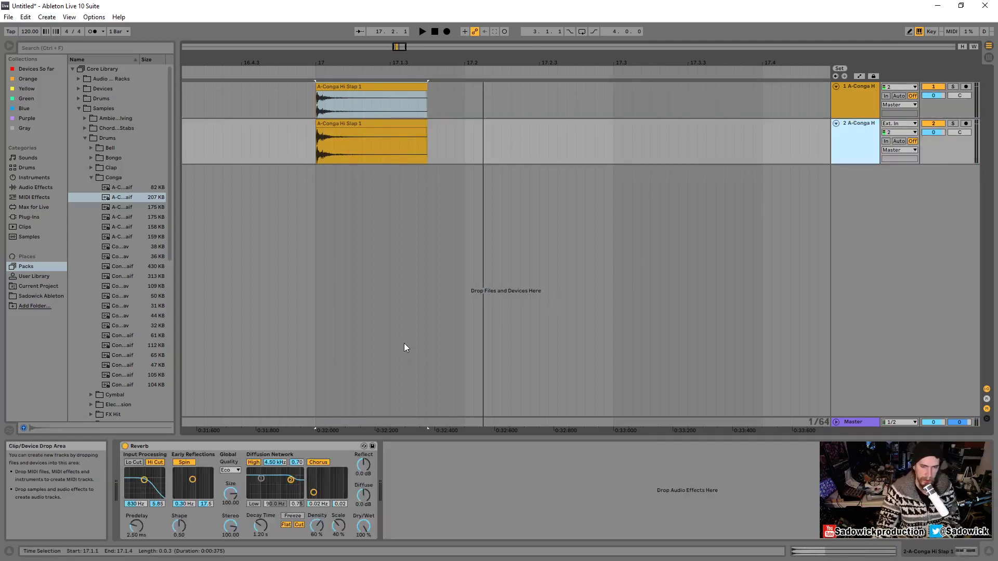
pyautogui.rightClick(855, 127)
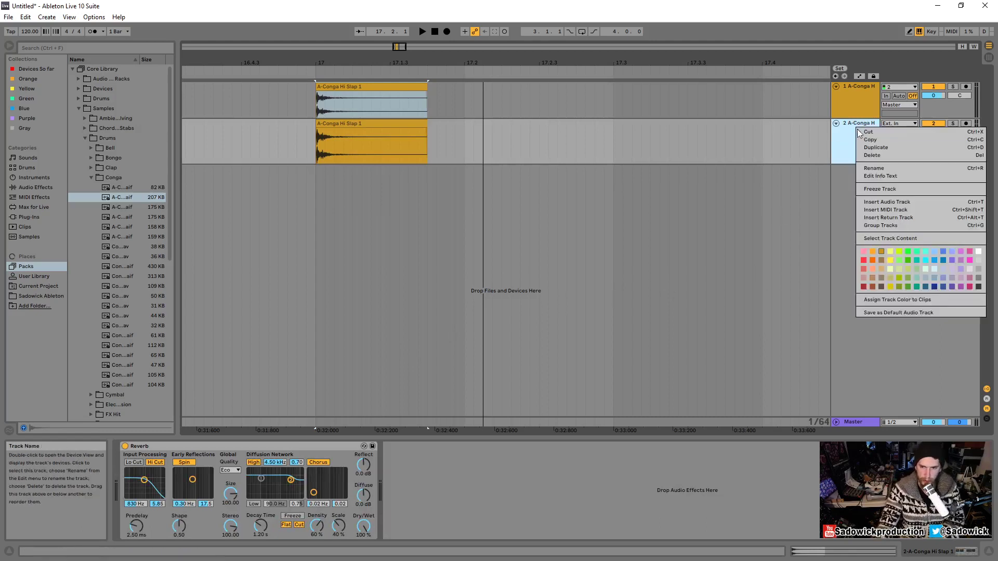
pyautogui.click(879, 148)
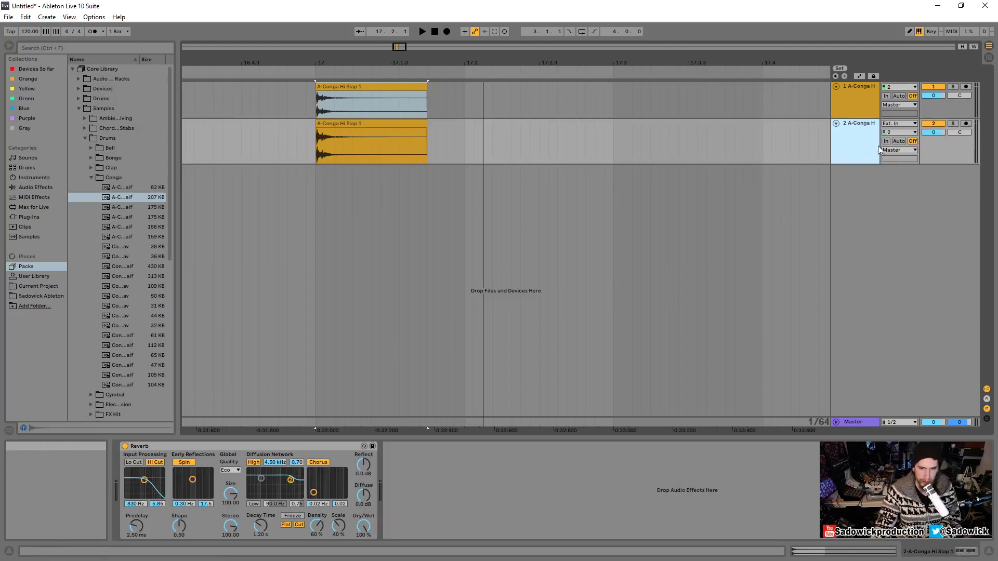
pyautogui.click(368, 123)
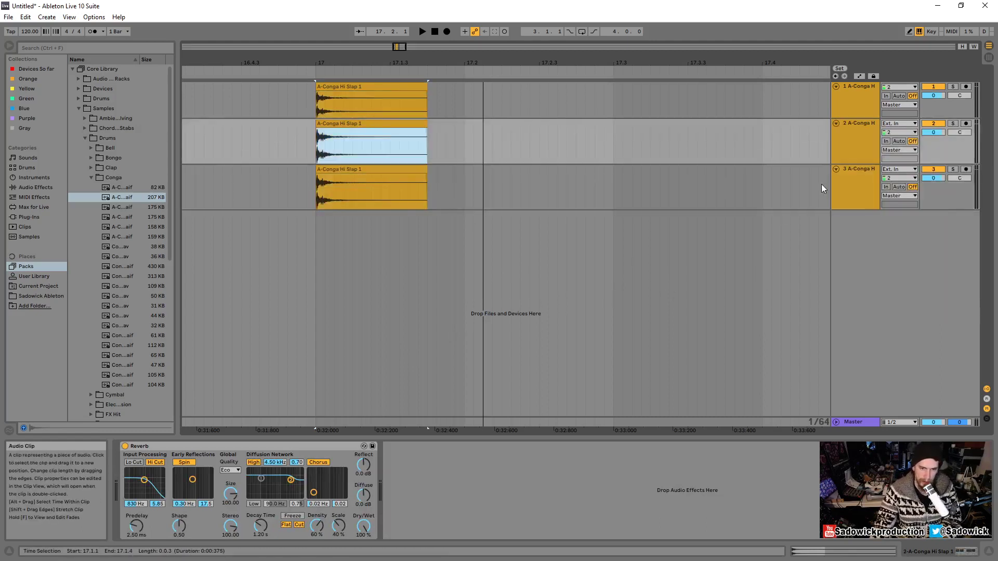
# Set the second track's Reverb Diffuse level to -30 dB and the third track's Reverb Reflect level to -30 dB
pyautogui.click(928, 147)
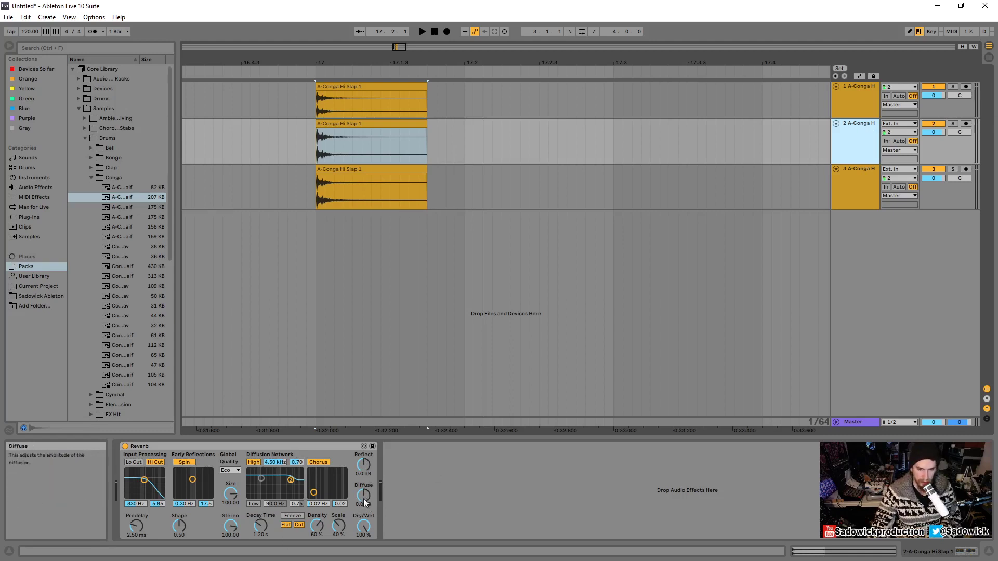
pyautogui.moveTo(364, 502); pyautogui.dragTo(364, 525)
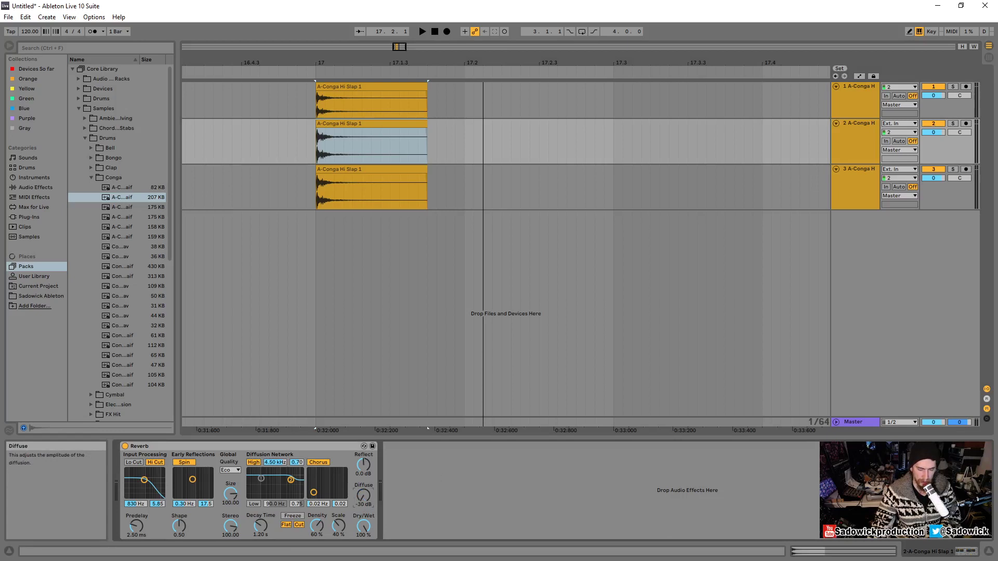
pyautogui.click(865, 172)
pyautogui.moveTo(364, 464); pyautogui.dragTo(363, 487)
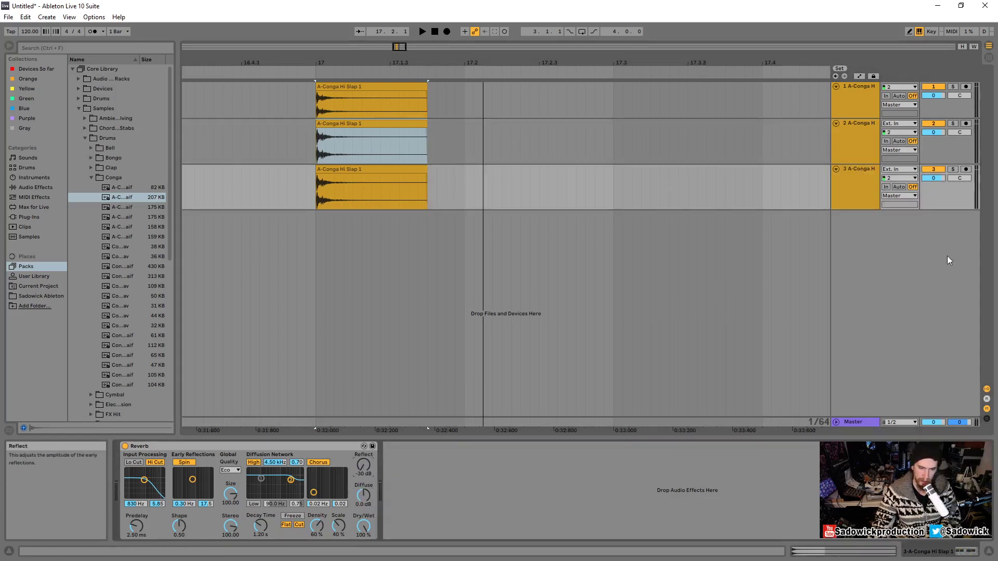
# Freeze the second and third conga tracks together with their Reverb effects
pyautogui.rightClick(856, 122)
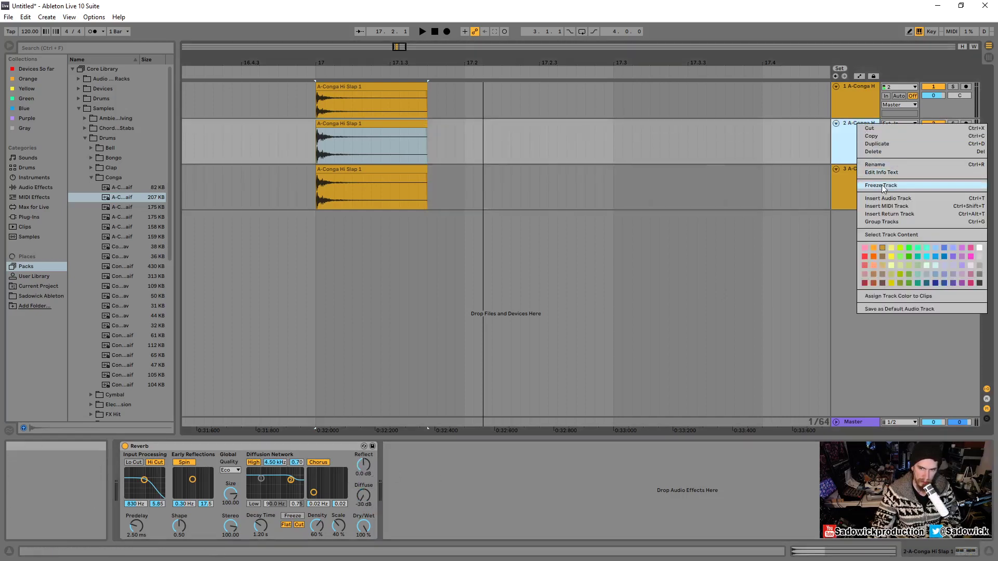
pyautogui.click(882, 186)
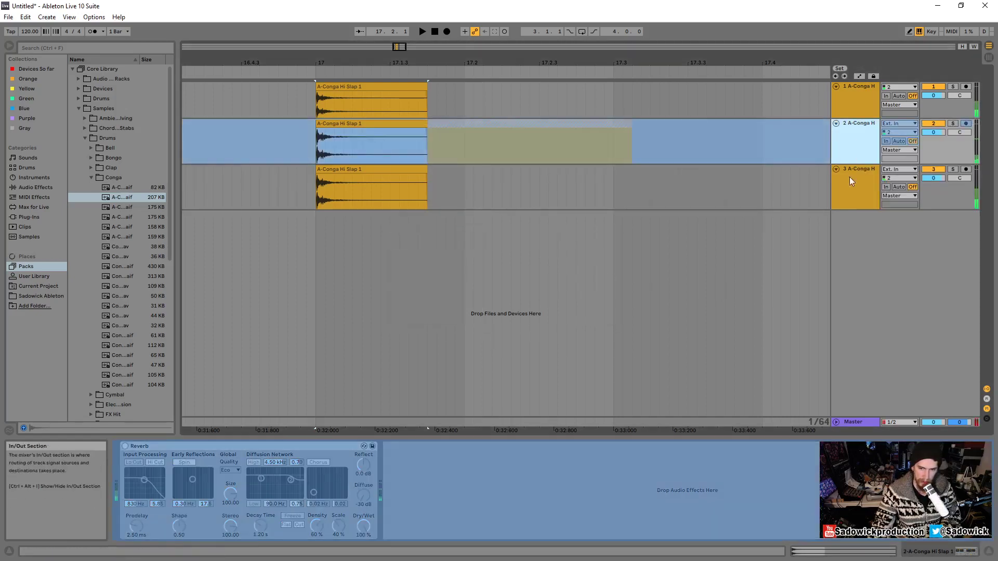
pyautogui.rightClick(862, 171)
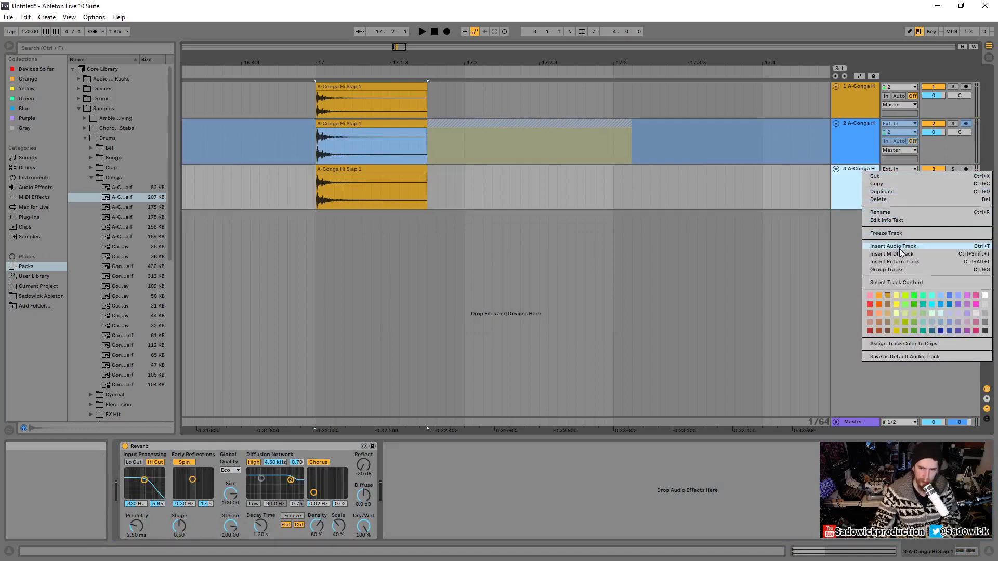
pyautogui.click(899, 234)
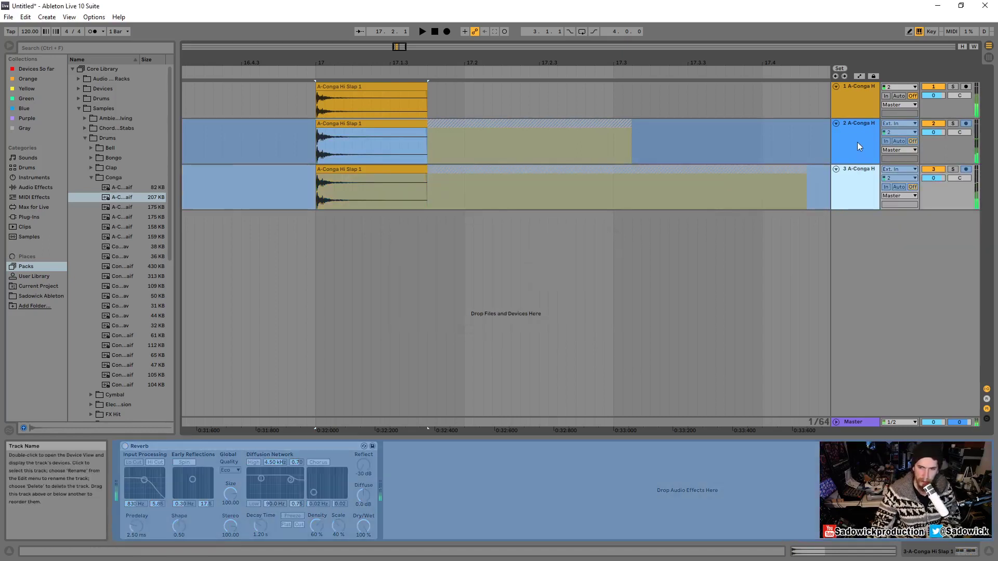
# Flatten the frozen second and third conga tracks into audio
pyautogui.rightClick(859, 122)
pyautogui.click(897, 192)
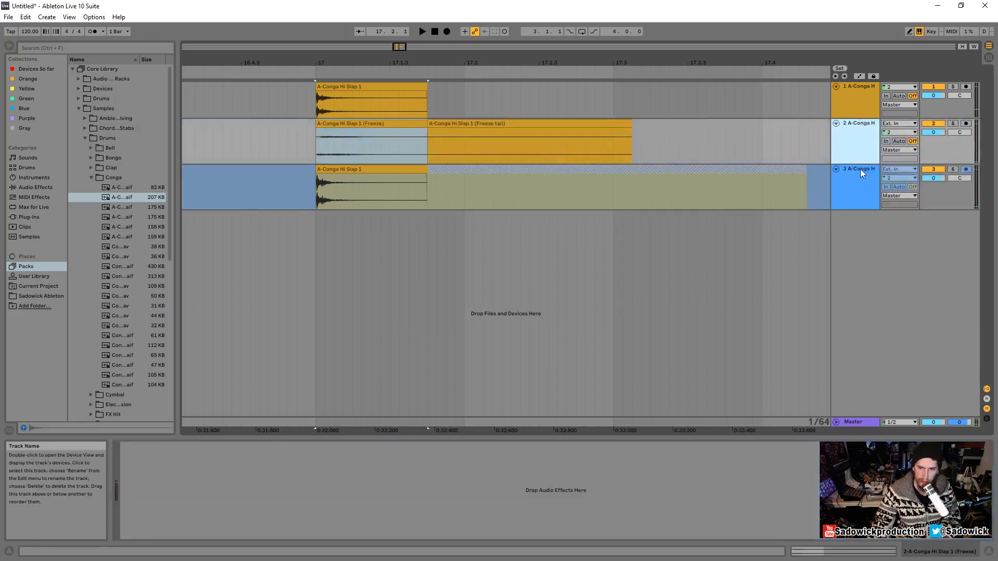
pyautogui.rightClick(860, 169)
pyautogui.click(887, 239)
# Extend the second and third tracks' Freeze clips over their freeze tails, and enlarge both tracks to show the waveforms
pyautogui.click(411, 124)
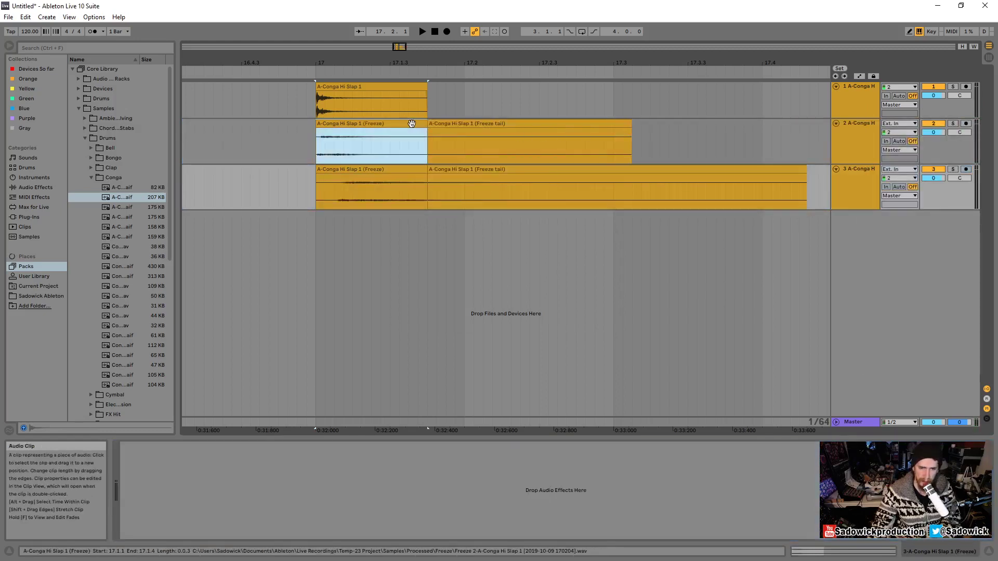
pyautogui.moveTo(427, 124); pyautogui.dragTo(764, 138)
pyautogui.moveTo(419, 169); pyautogui.dragTo(856, 156)
pyautogui.moveTo(320, 62); pyautogui.dragTo(323, 97)
pyautogui.moveTo(956, 148); pyautogui.dragTo(955, 166)
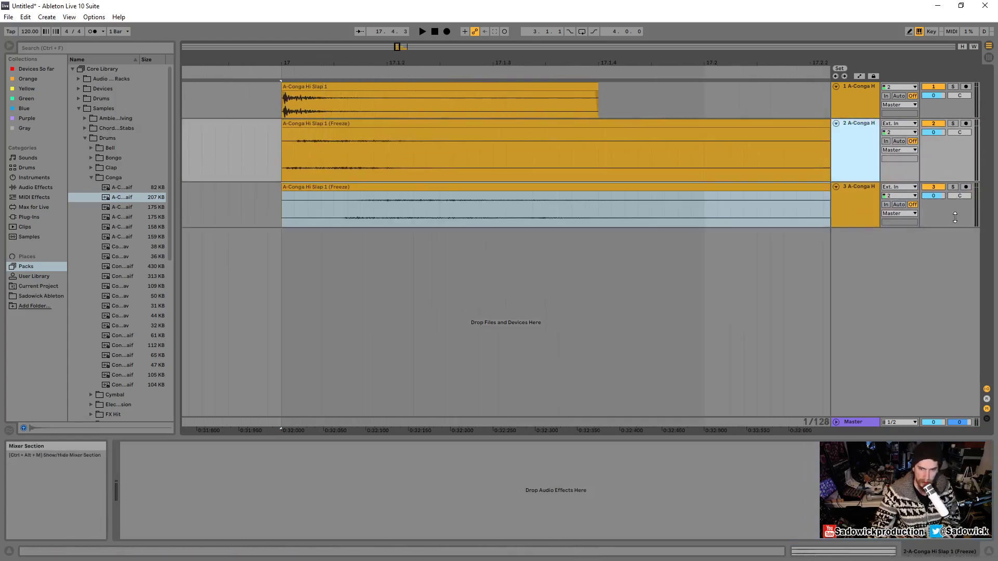
pyautogui.moveTo(955, 217); pyautogui.dragTo(955, 270)
pyautogui.click(333, 86)
pyautogui.rightClick(302, 86)
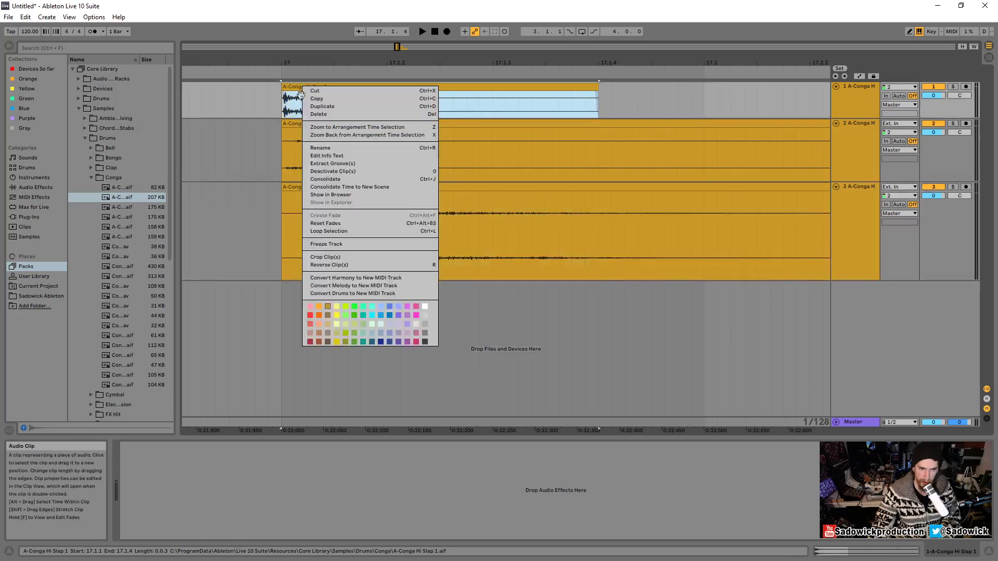
pyautogui.press('Escape')
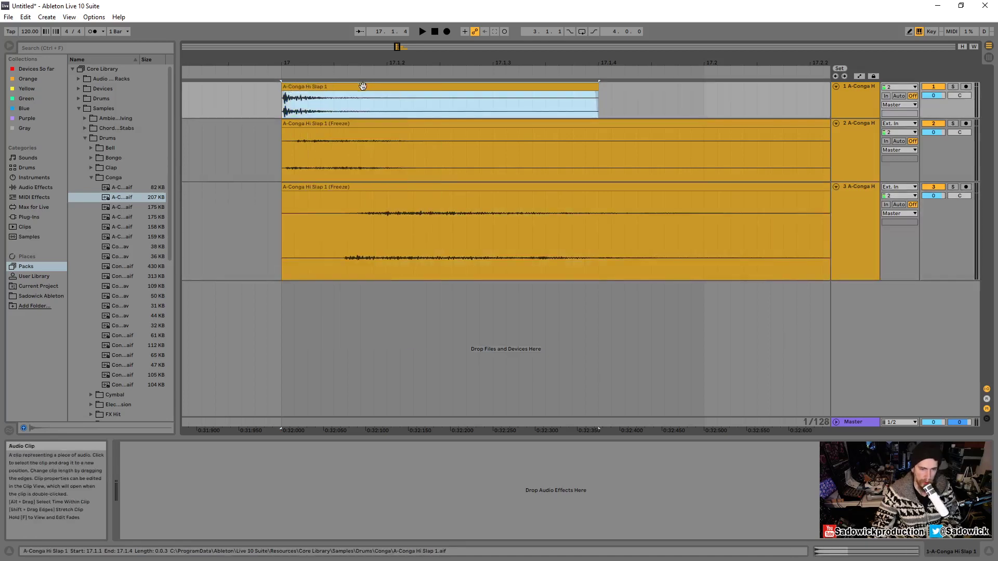
# Rename the second track's clip as "early reflections"
pyautogui.click(319, 123)
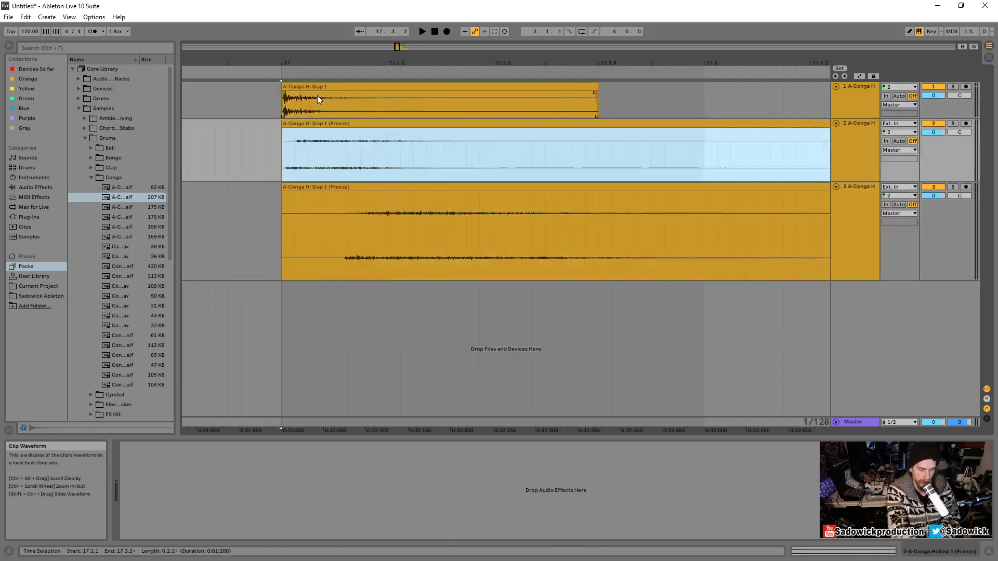
pyautogui.rightClick(307, 124)
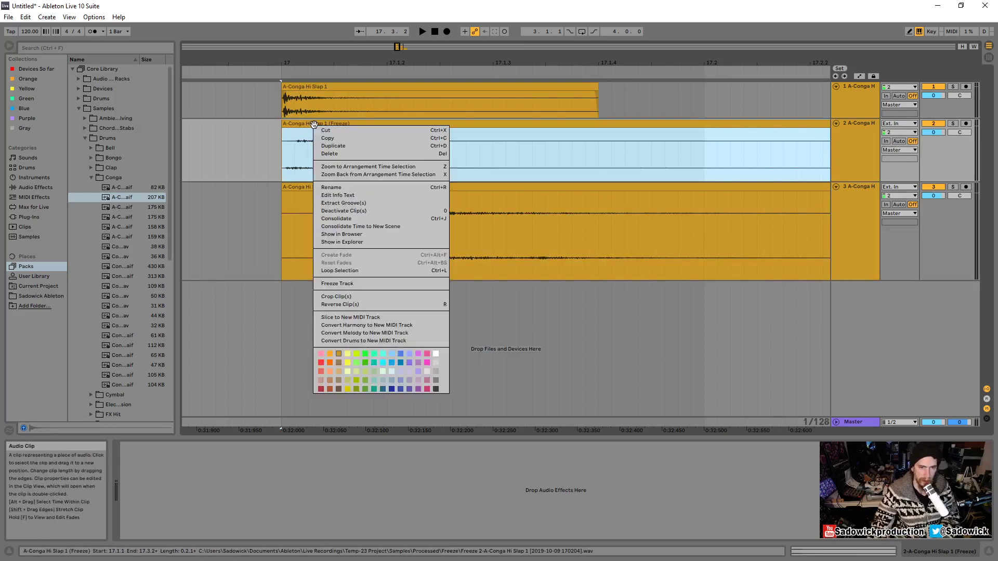
pyautogui.click(334, 187)
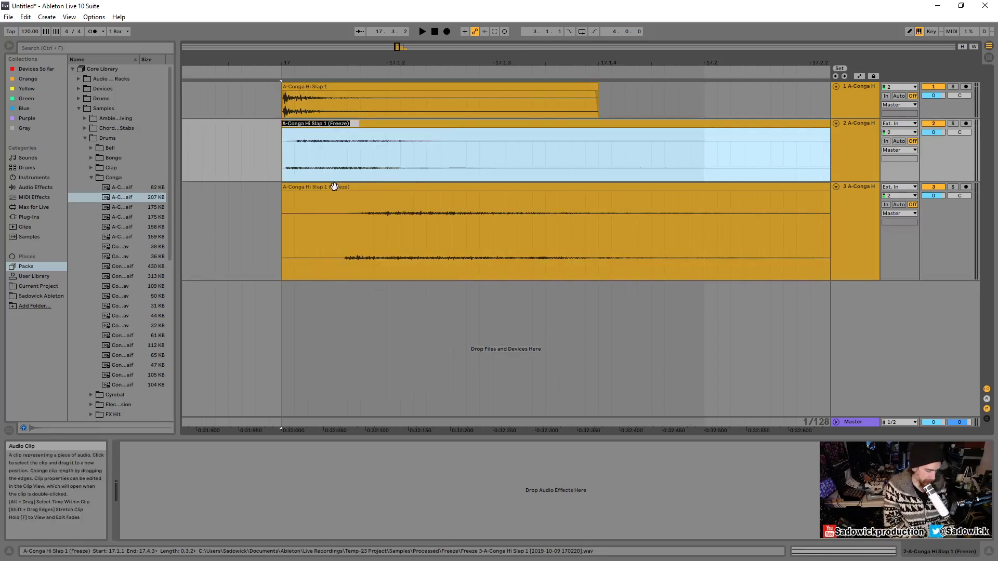
pyautogui.write('early reflect')
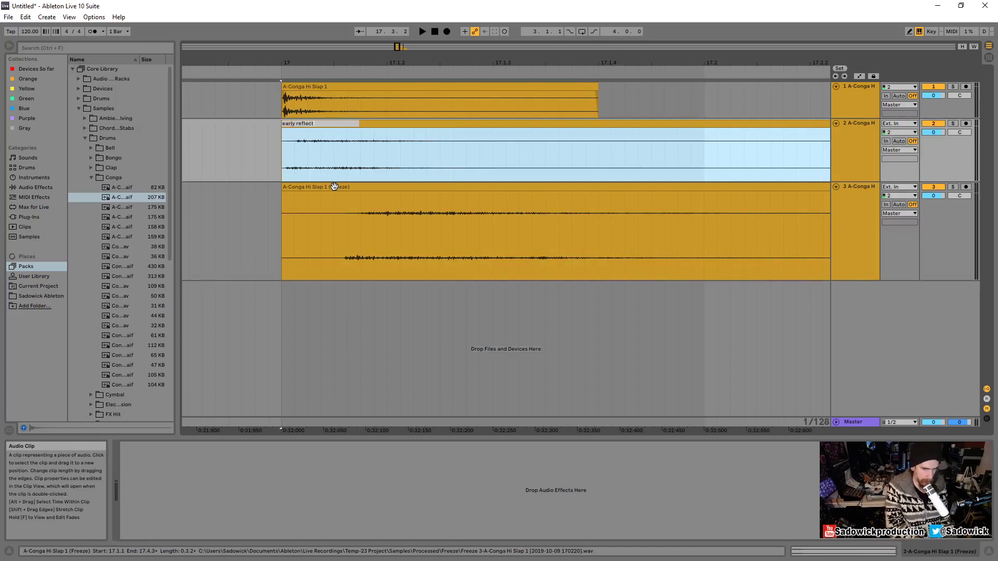
pyautogui.write('ions')
pyautogui.press('Return')
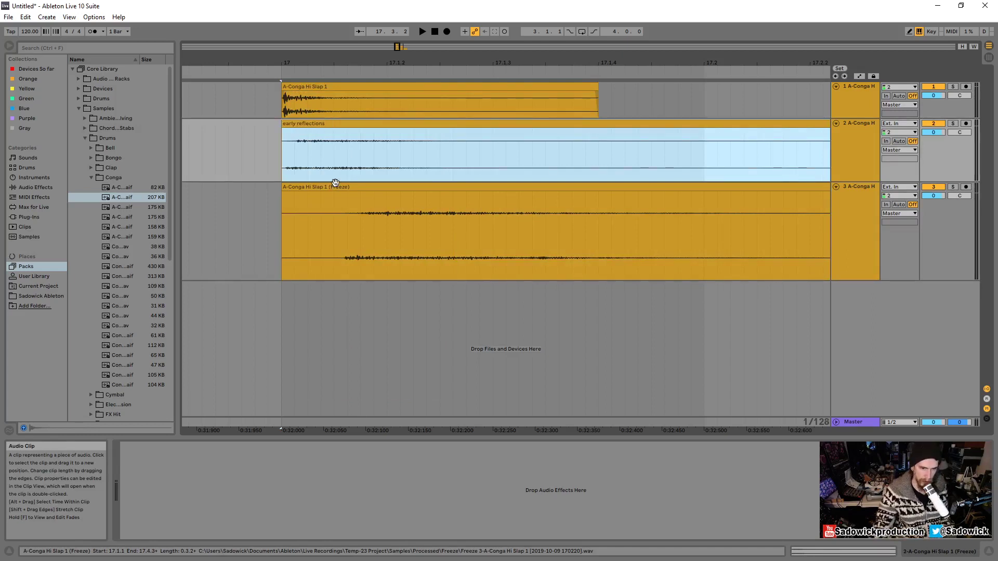
# Rename the third track's clip as "late reflections"
pyautogui.rightClick(329, 191)
pyautogui.click(372, 248)
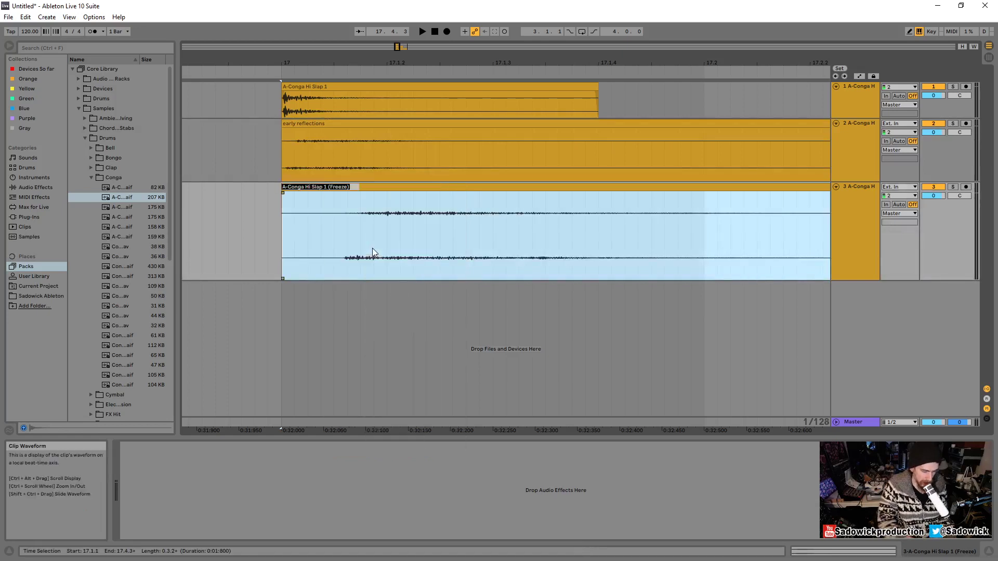
pyautogui.write('late reflec')
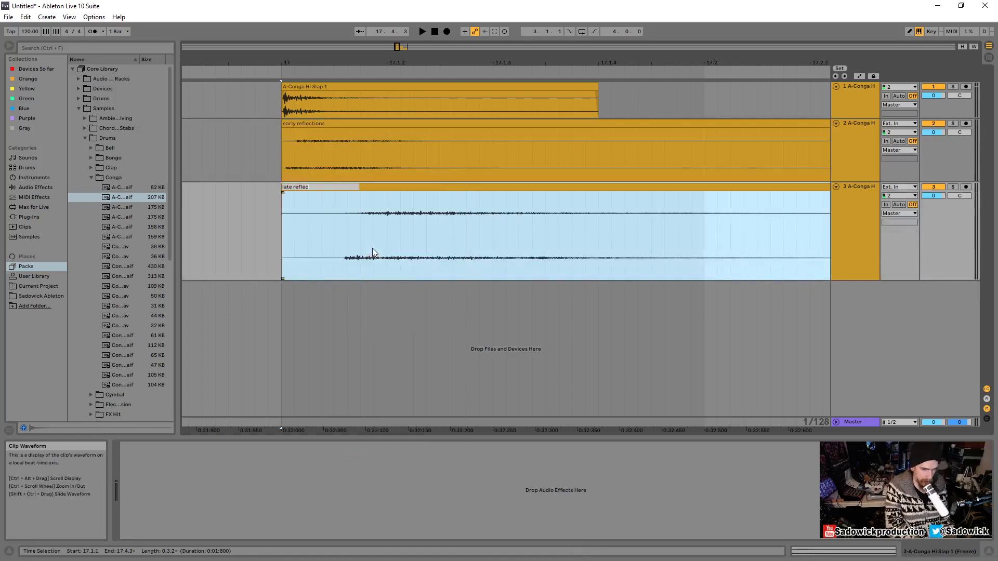
pyautogui.write('tions')
pyautogui.press('Return')
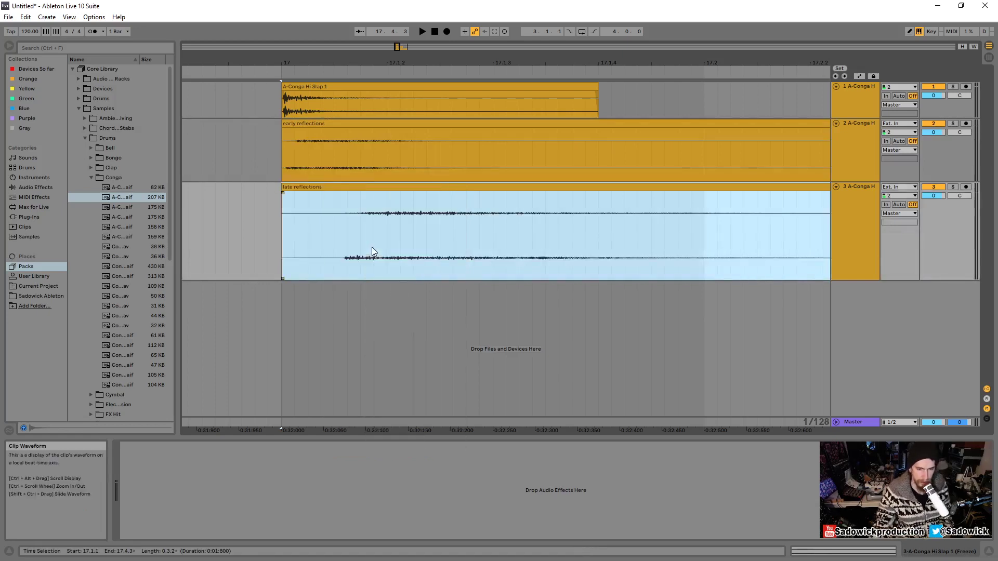
# Mute the first and third tracks and play the early reflections clip alone from its start
pyautogui.moveTo(954, 149); pyautogui.dragTo(955, 193)
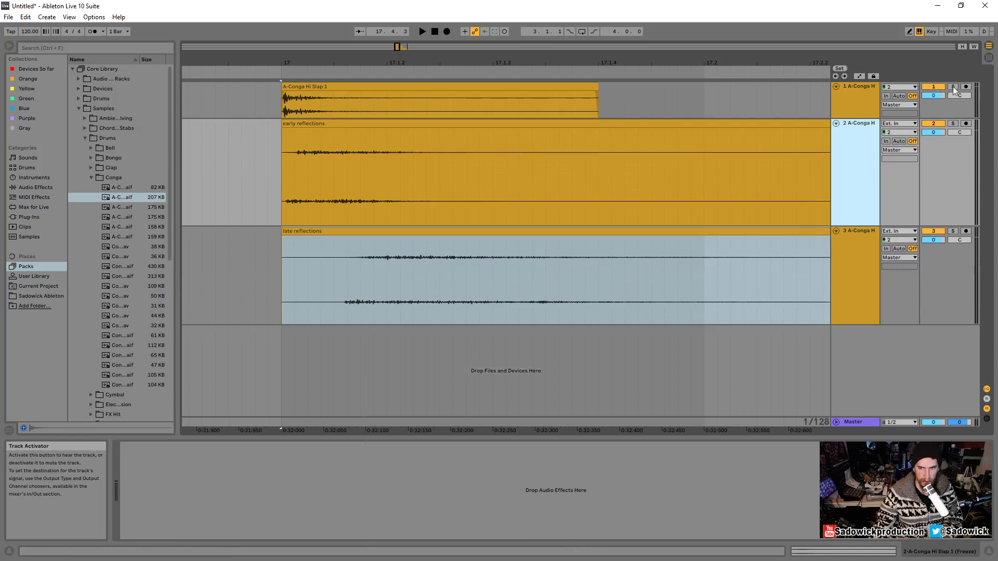
pyautogui.click(934, 86)
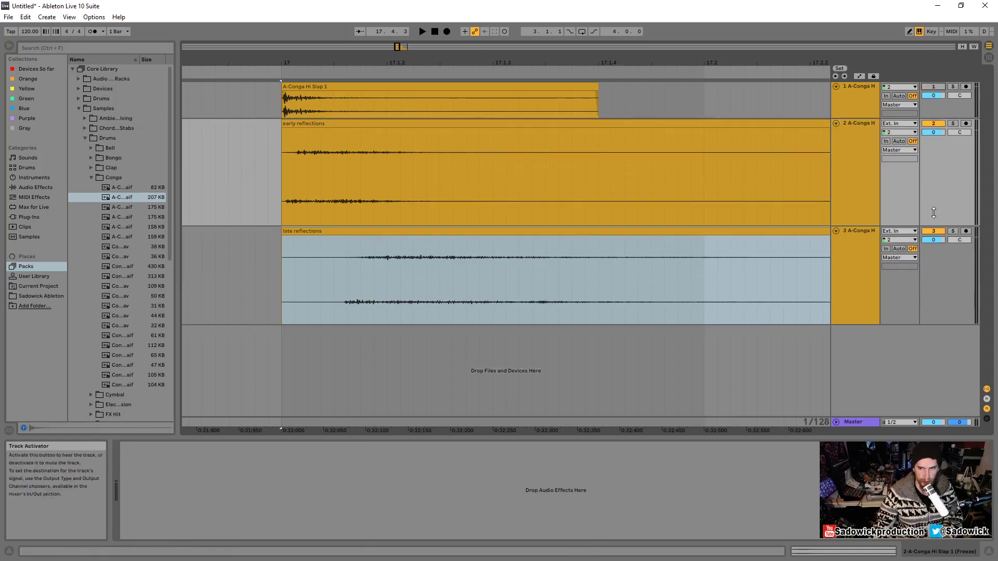
pyautogui.click(934, 231)
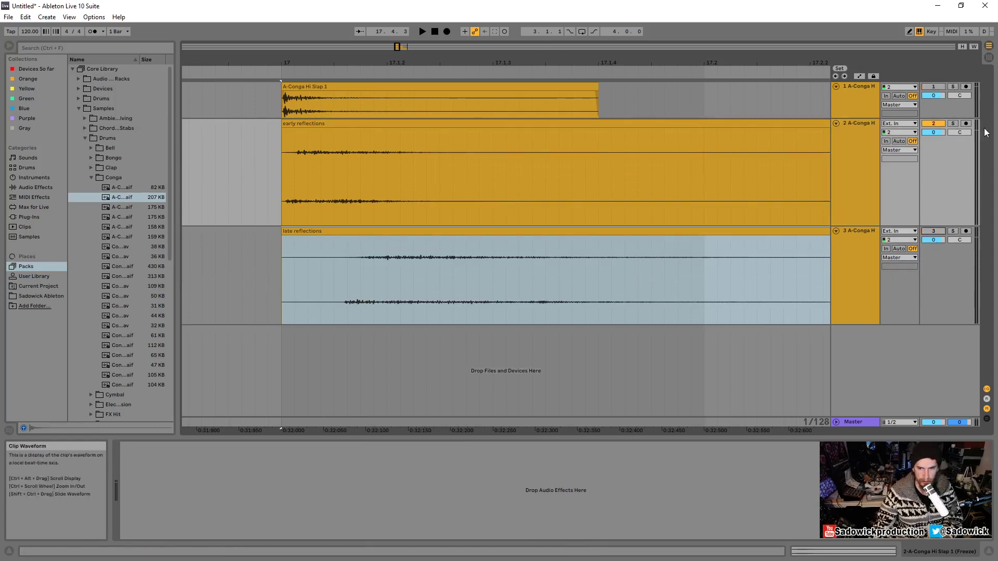
pyautogui.click(450, 131)
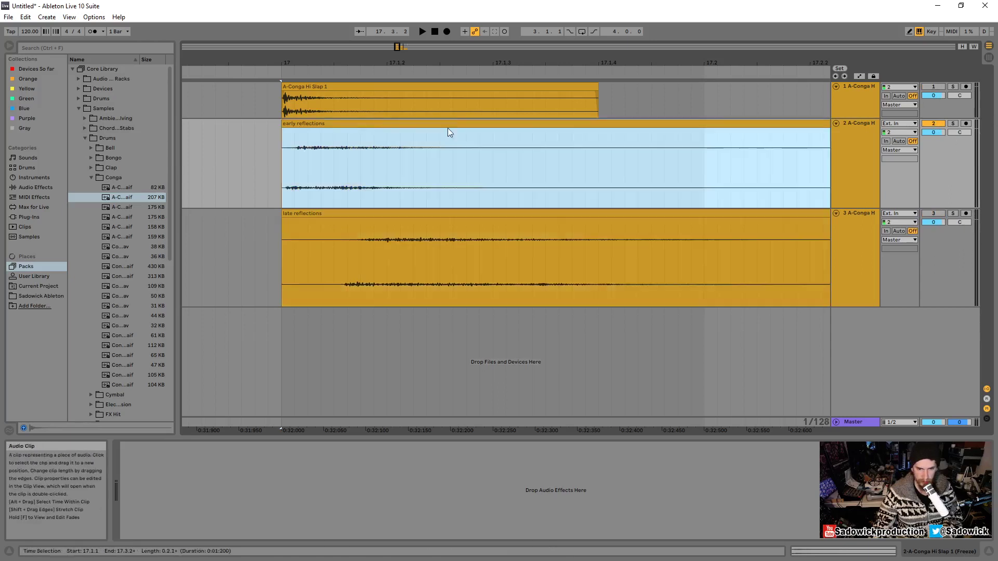
pyautogui.press('space')
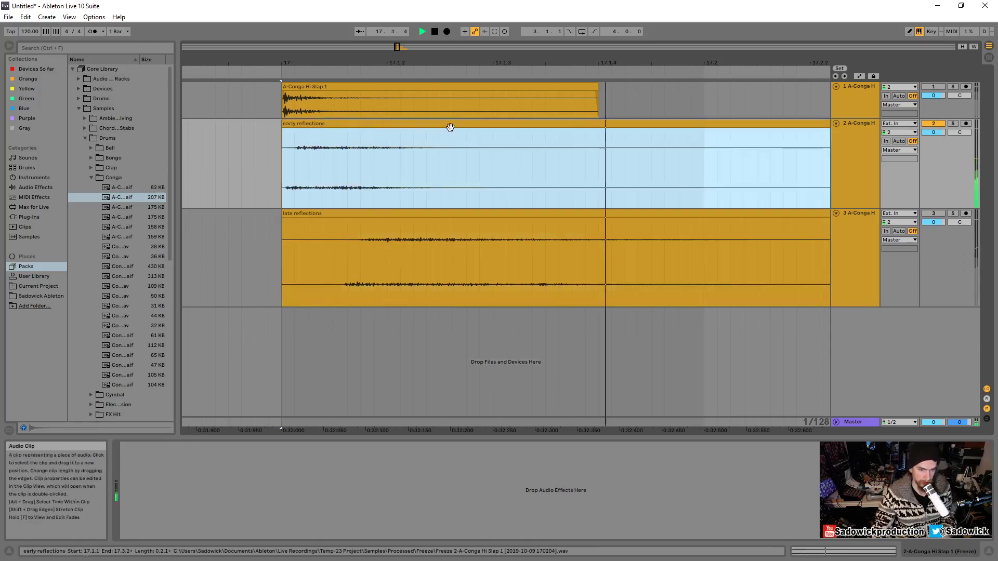
pyautogui.press('space')
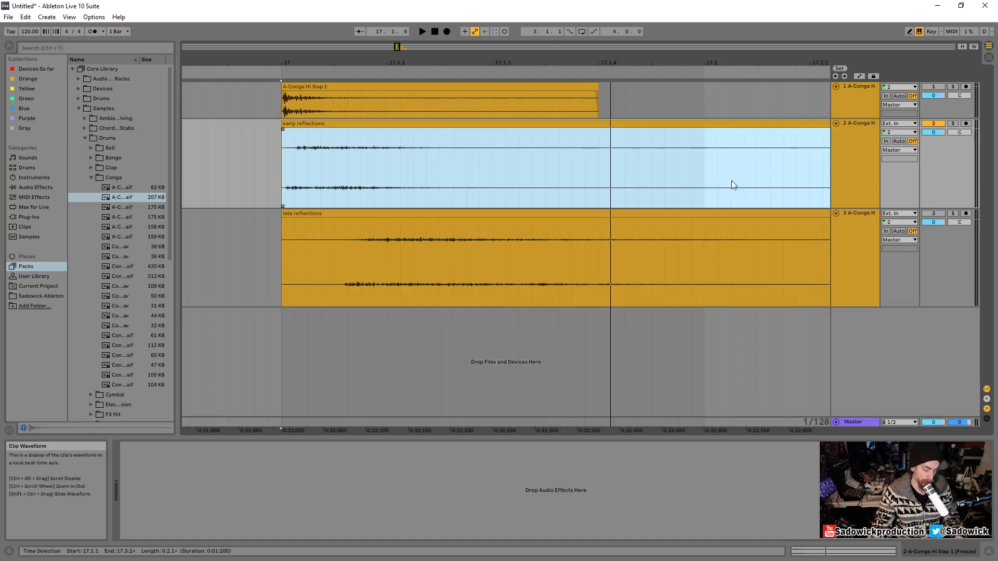
# Reactivate the third track, mute the second, and play the late reflections clip alone from its start
pyautogui.click(934, 213)
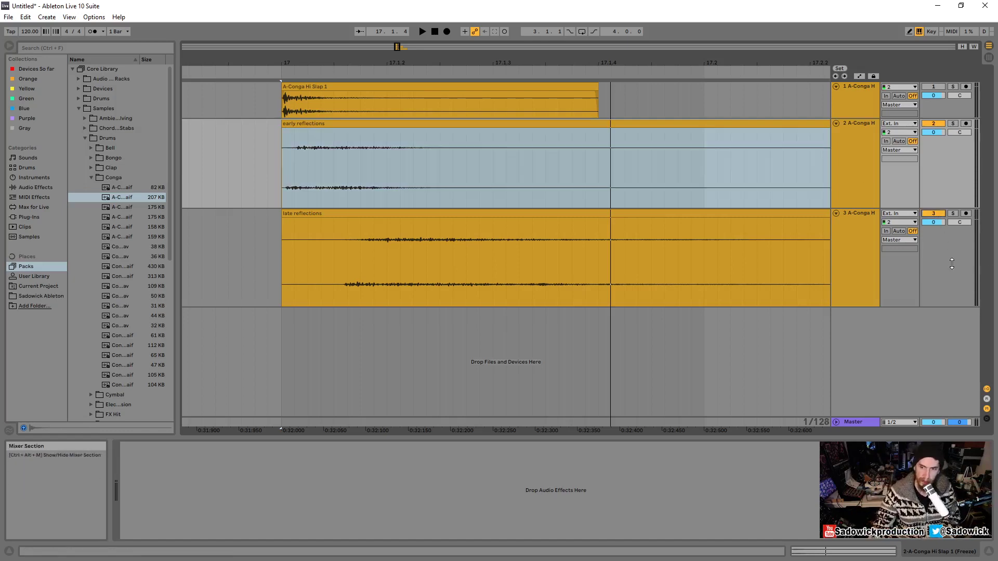
pyautogui.moveTo(955, 306); pyautogui.dragTo(954, 289)
pyautogui.click(336, 260)
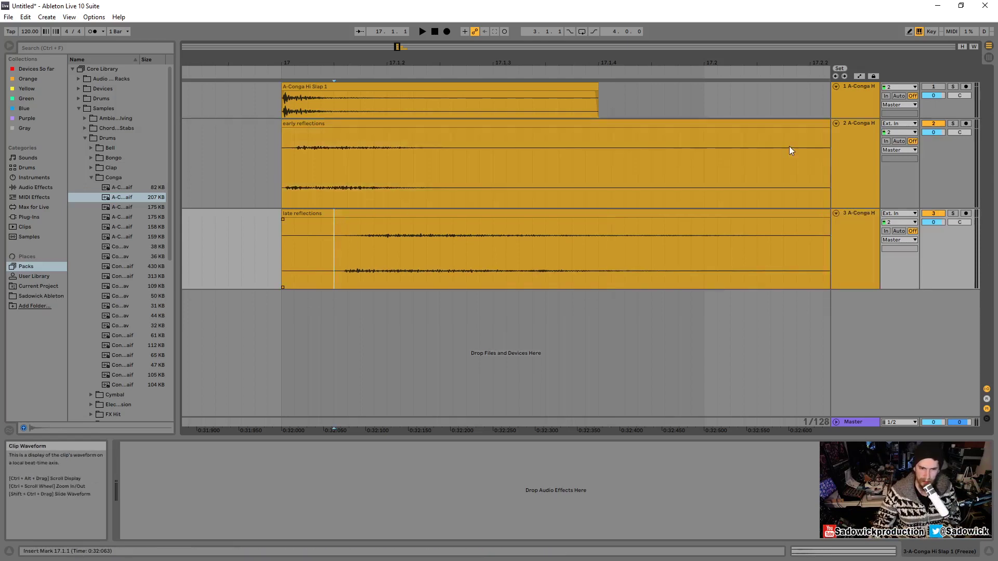
pyautogui.click(373, 221)
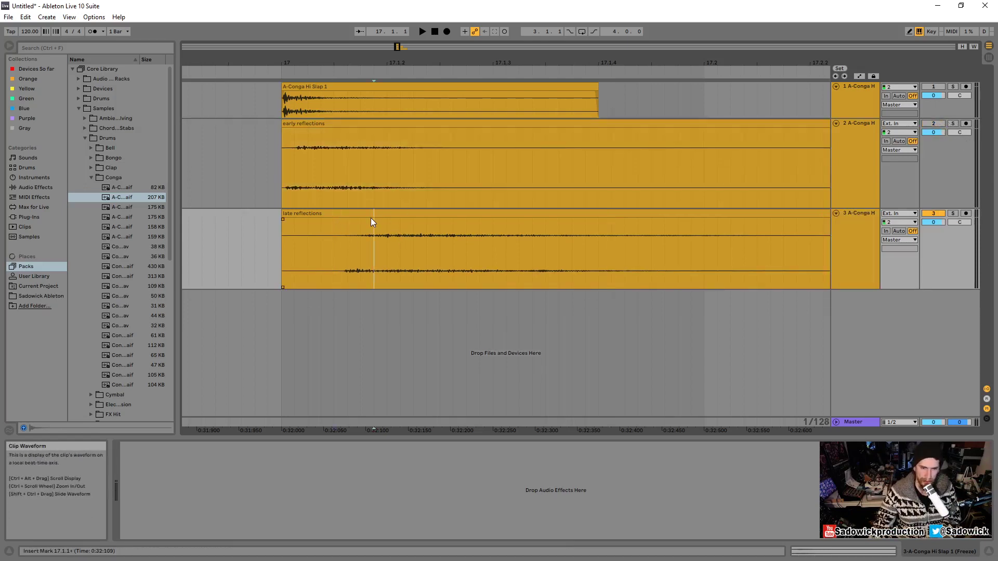
pyautogui.click(343, 248)
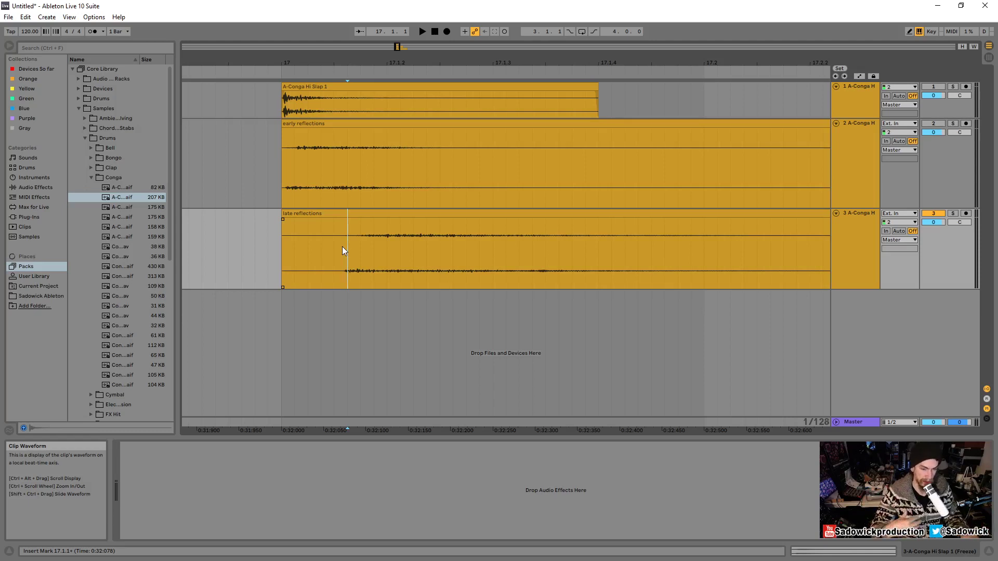
pyautogui.click(331, 213)
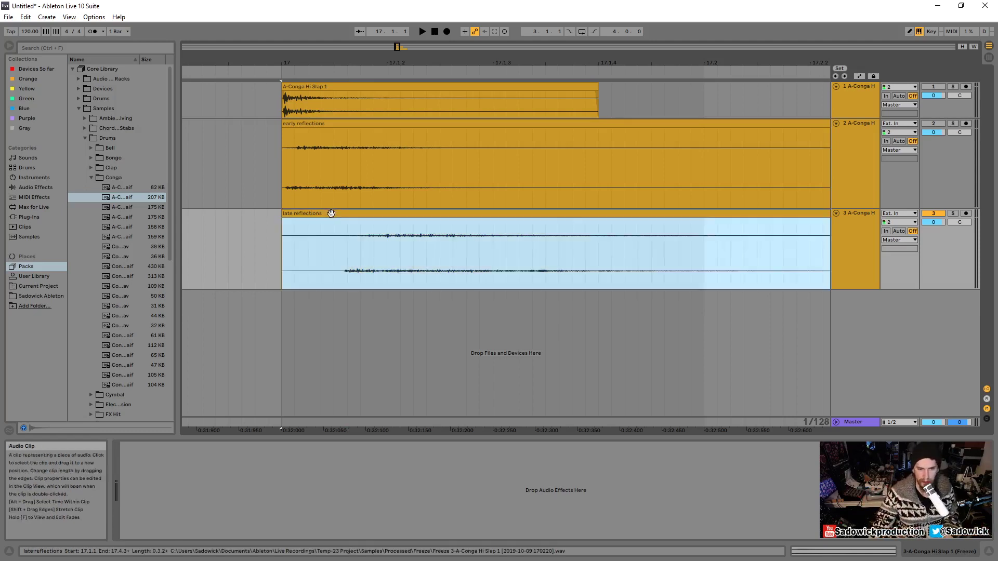
pyautogui.press('space')
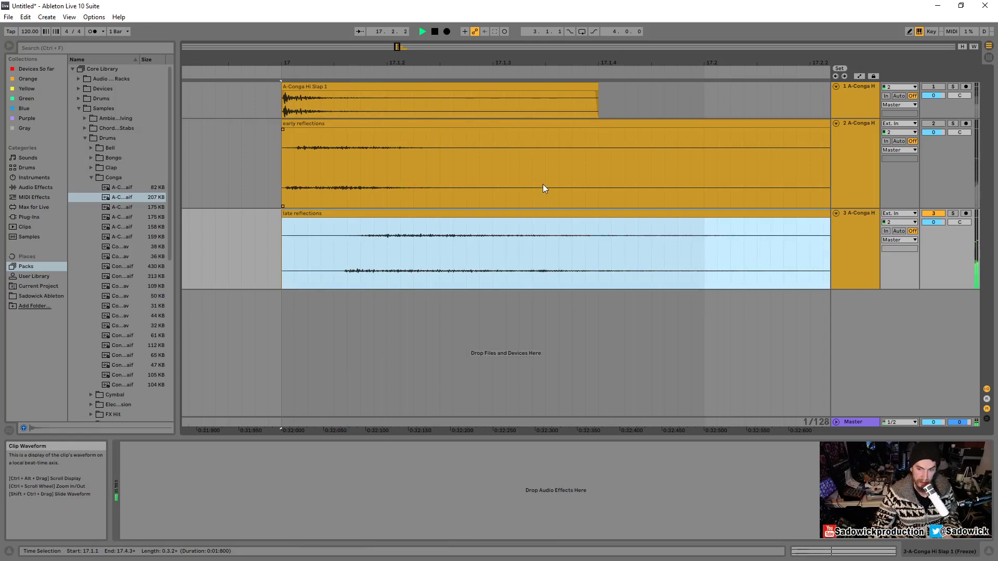
pyautogui.press('space')
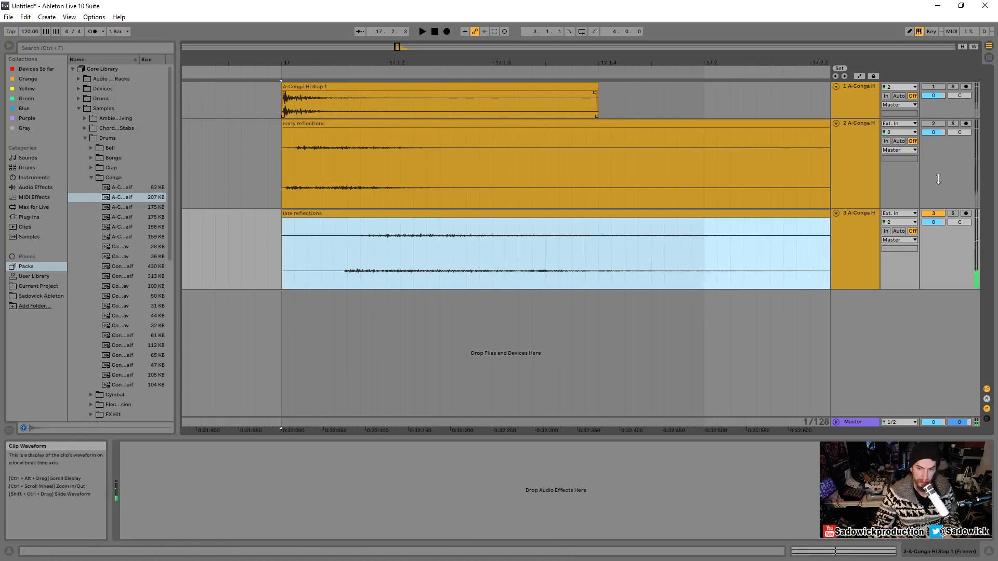
# Reactivate the first and second tracks and play the dry hit, early reflections and late reflections together
pyautogui.click(934, 123)
pyautogui.click(938, 87)
pyautogui.click(373, 100)
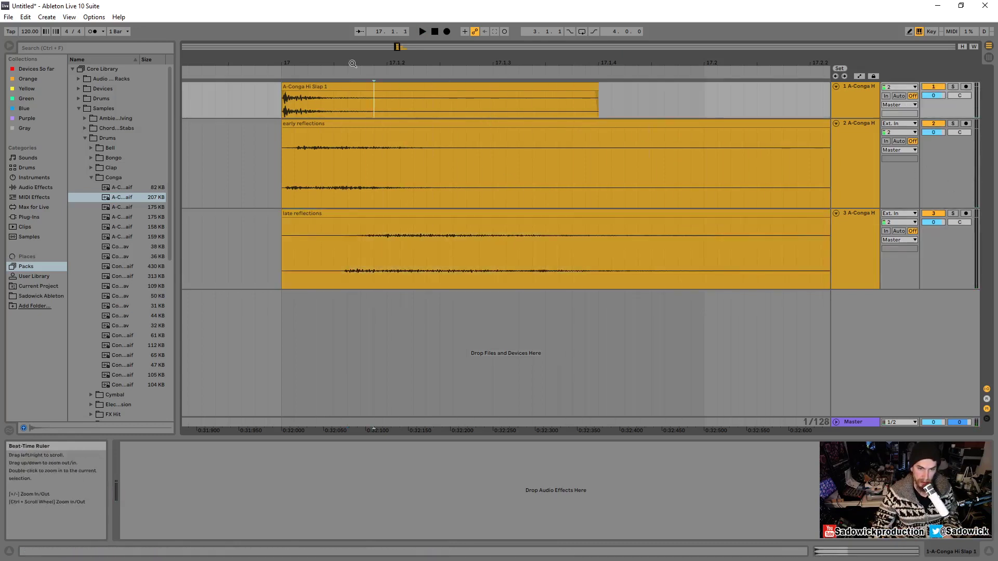
pyautogui.moveTo(350, 63); pyautogui.dragTo(314, 31)
pyautogui.press('space')
pyautogui.click(327, 87)
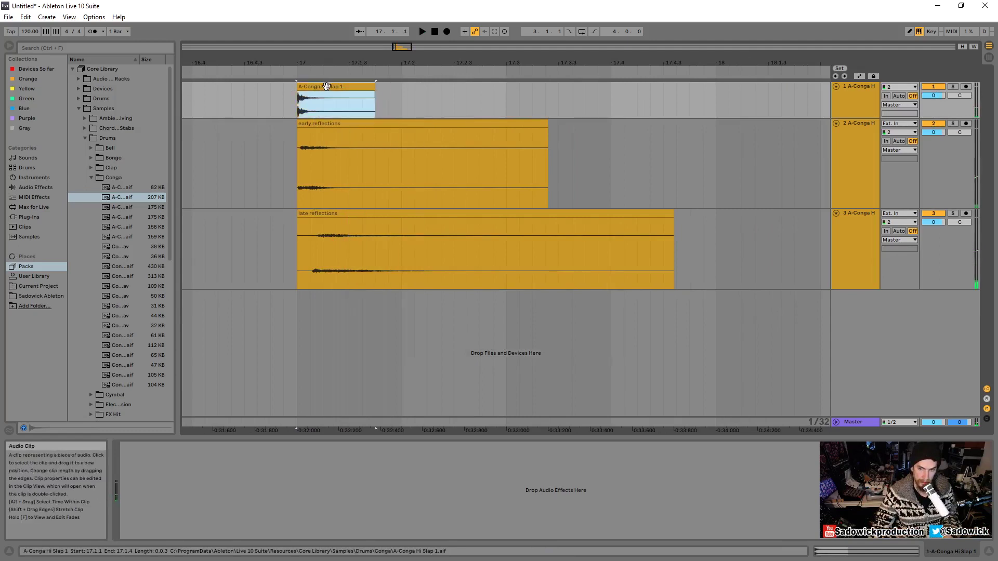
pyautogui.press('space')
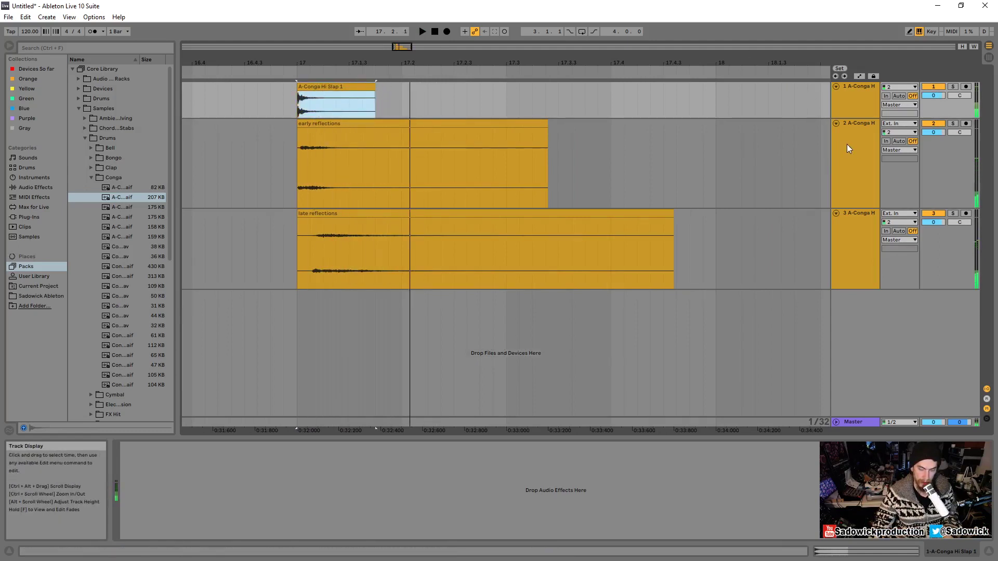
# Mute the early reflections track to hear only the dry hit with late reflections, and reactivate the track
pyautogui.click(934, 126)
pyautogui.click(338, 104)
pyautogui.press('space')
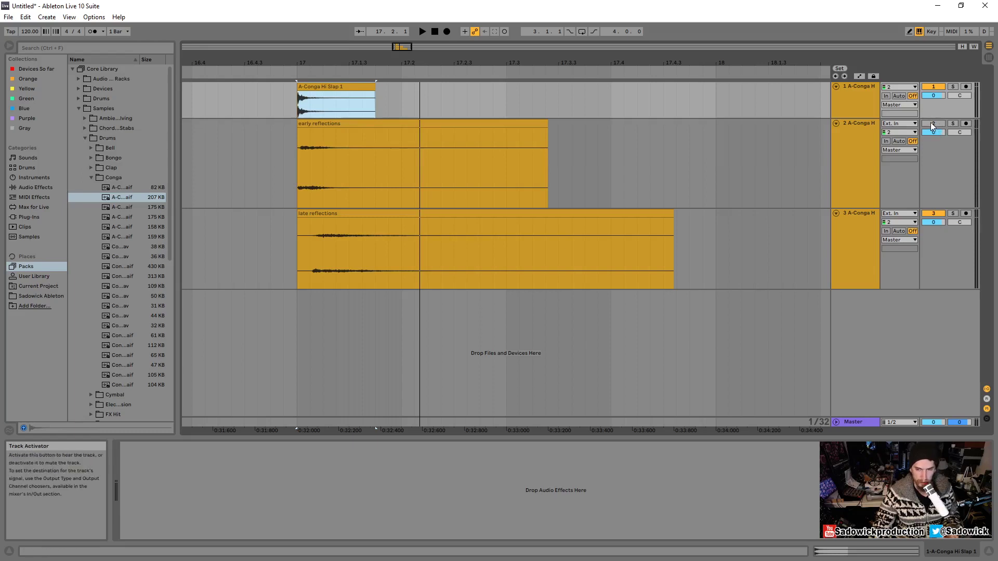
pyautogui.click(933, 123)
pyautogui.click(335, 124)
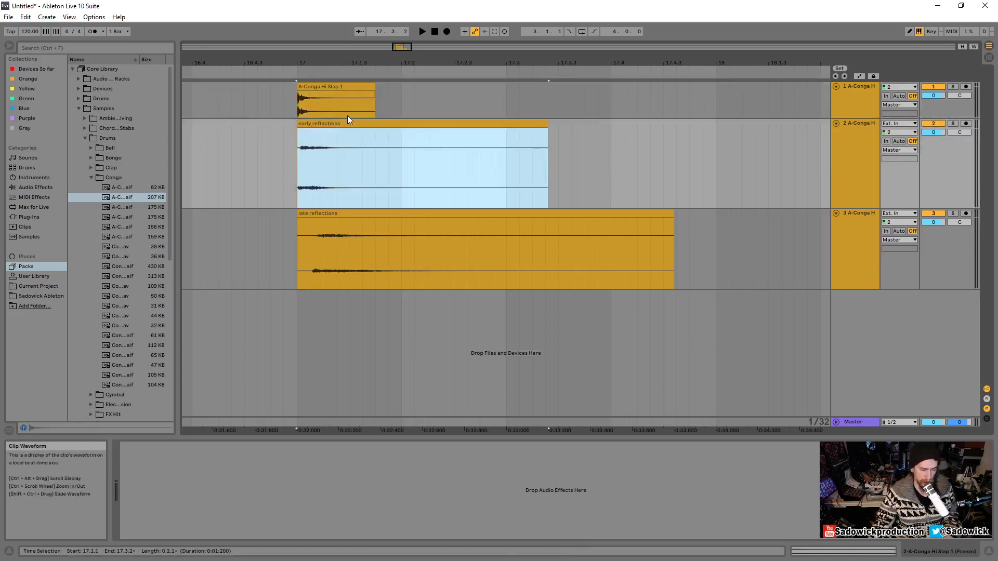
# Play all three tracks together, mute the late reflections track, and replay the dry hit with only the early reflections
pyautogui.press('space')
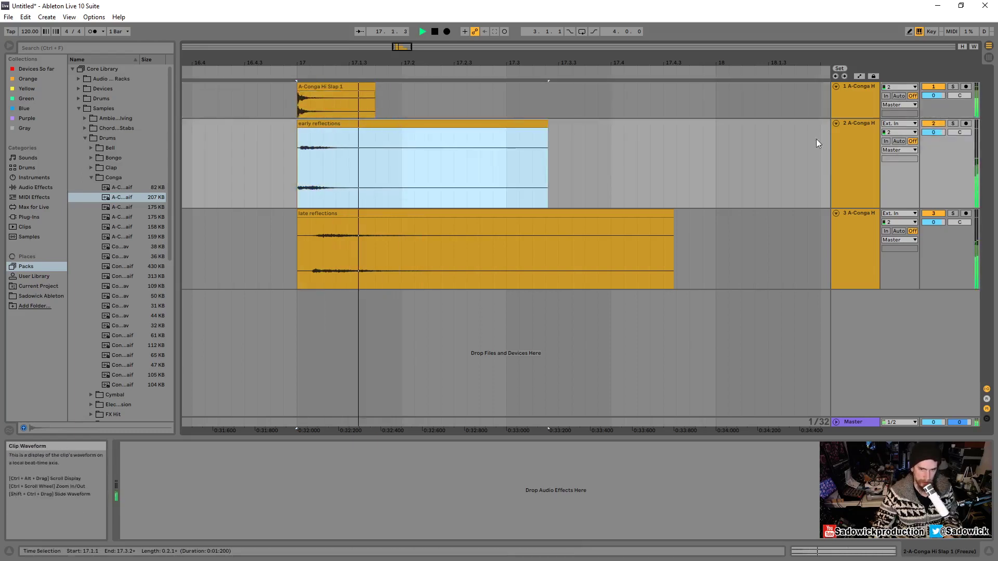
pyautogui.click(934, 214)
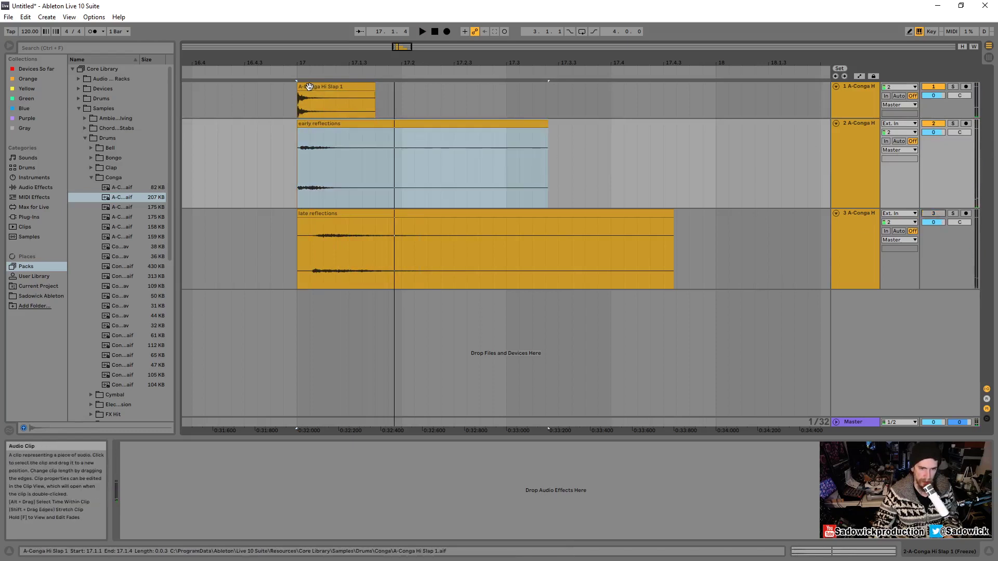
pyautogui.click(324, 109)
pyautogui.click(309, 124)
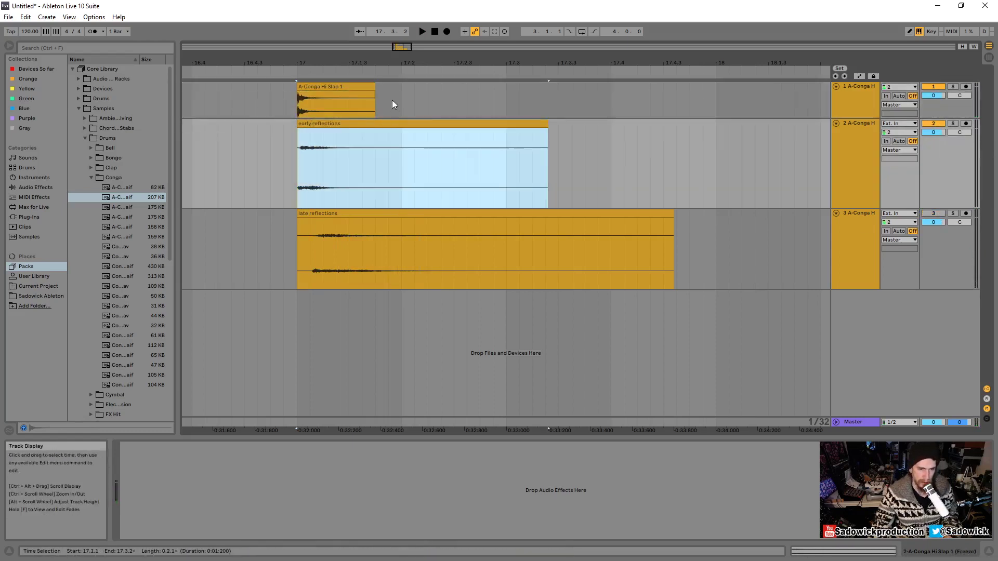
pyautogui.press('space')
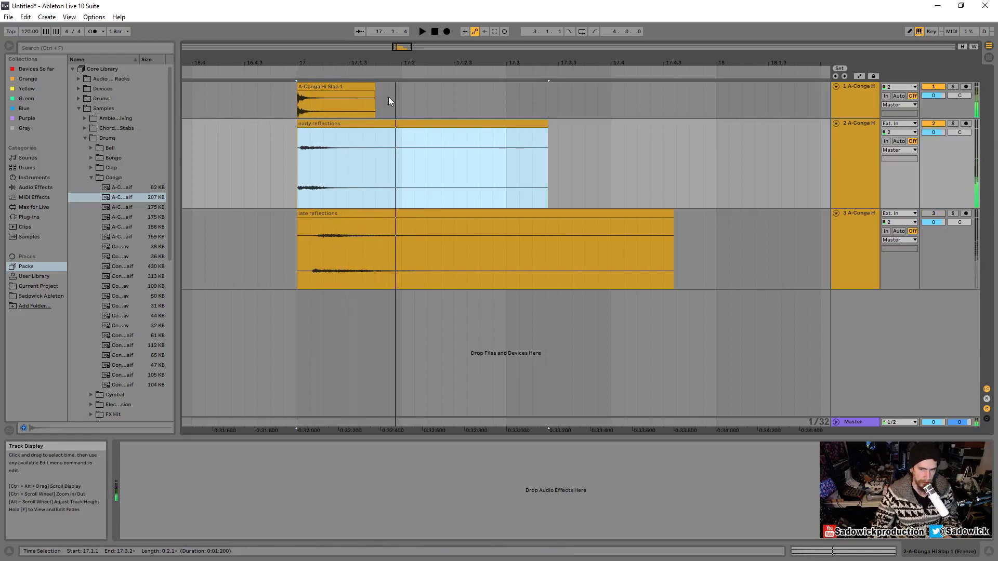
pyautogui.press('space')
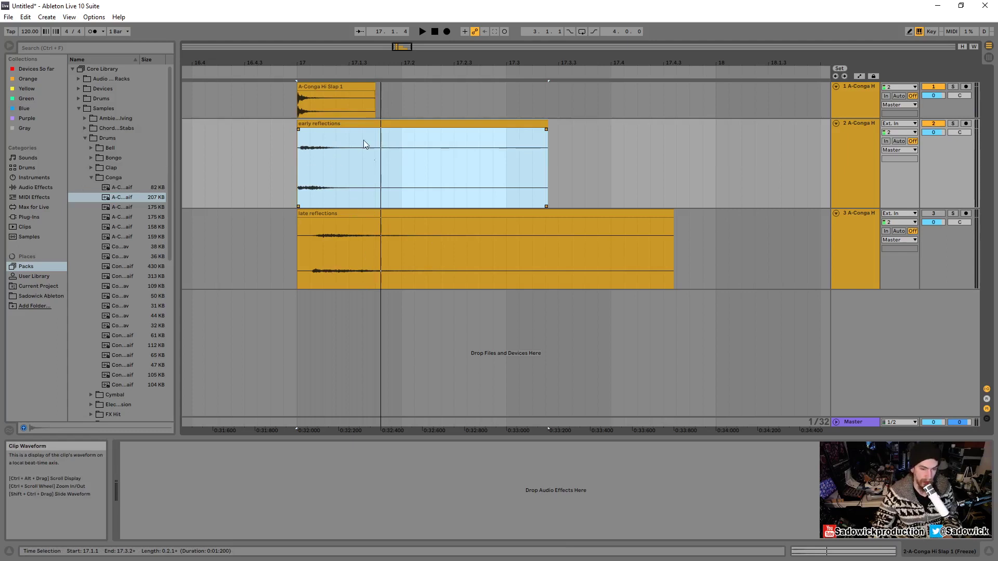
pyautogui.click(323, 86)
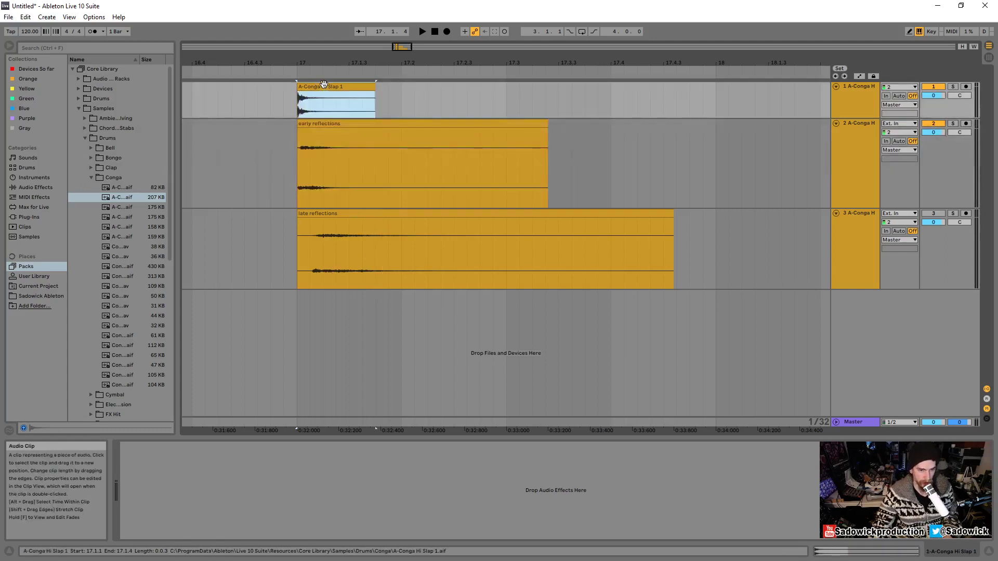
pyautogui.press('space')
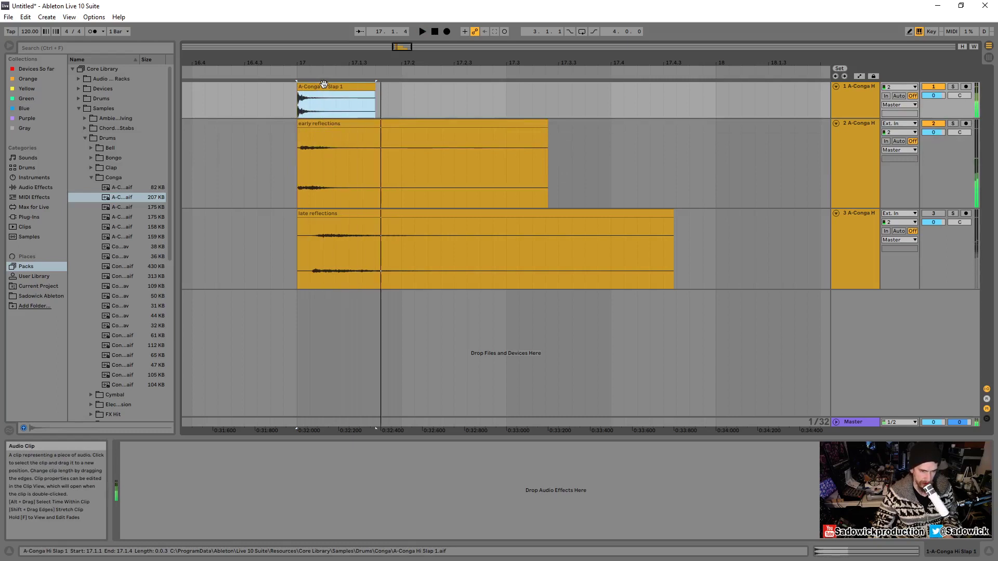
pyautogui.press('space')
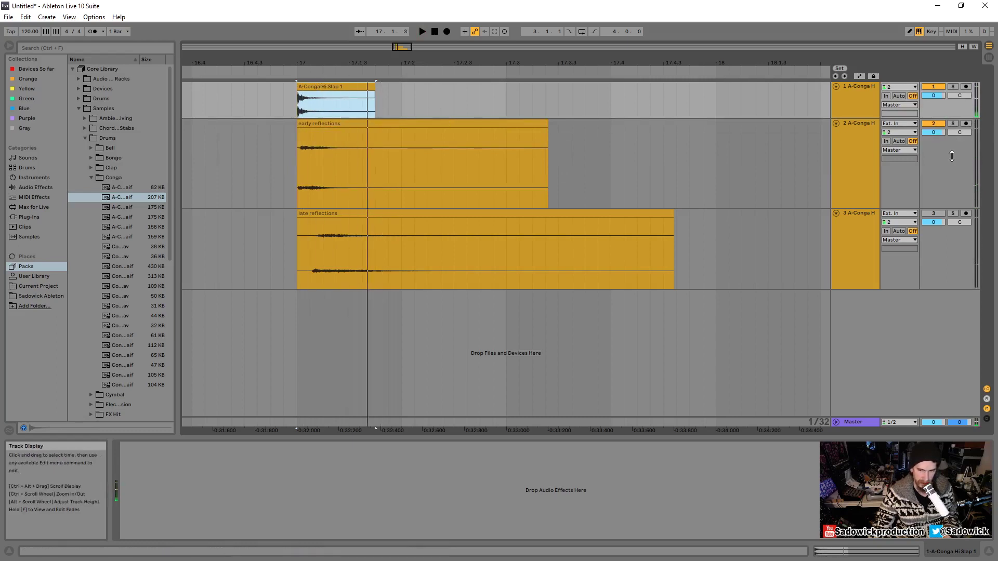
# Delete the early and late reflections tracks and set the playback start to 16.4.1, ahead of the conga clip
pyautogui.click(865, 124)
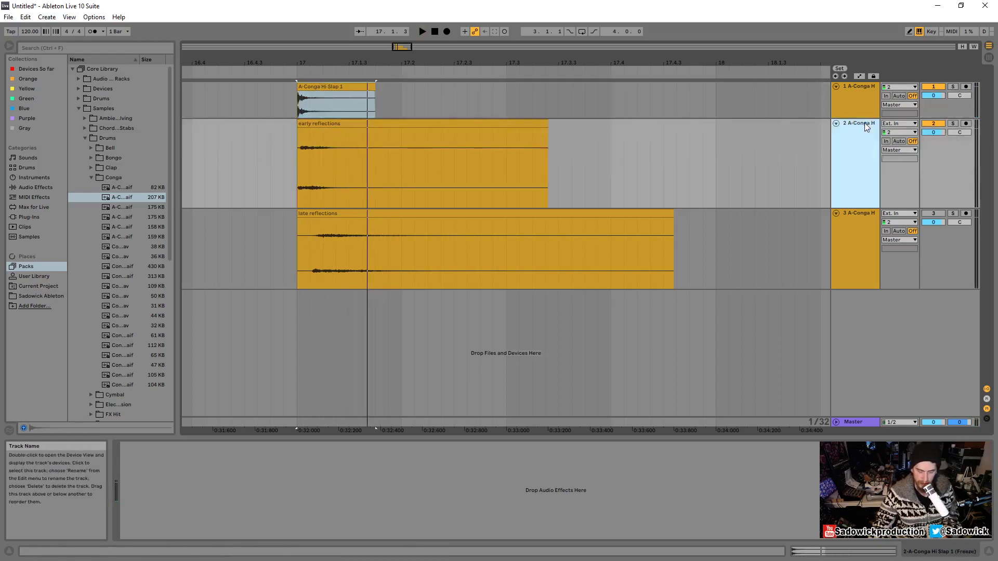
pyautogui.press('Delete')
pyautogui.press('Delete')
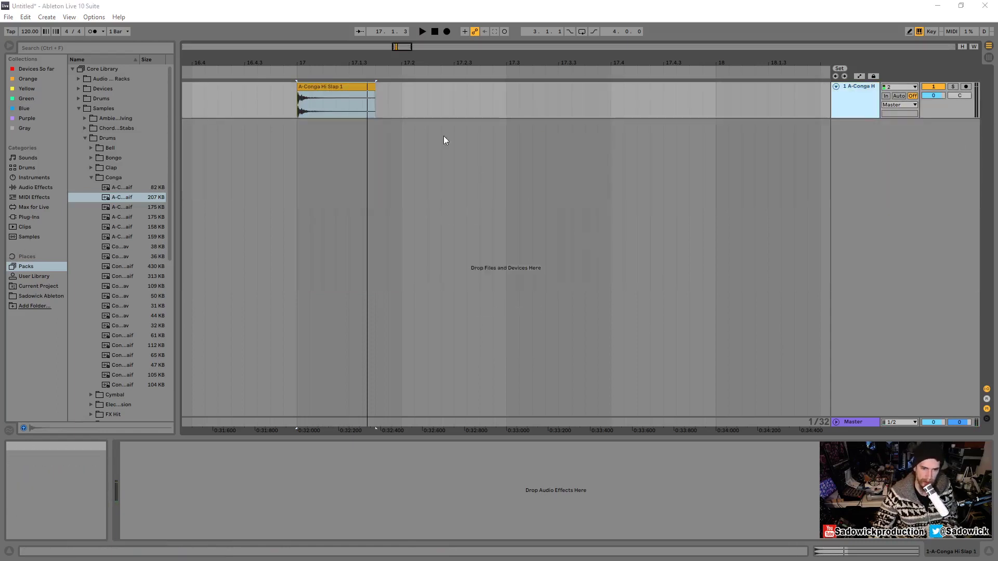
pyautogui.click(188, 75)
pyautogui.click(435, 32)
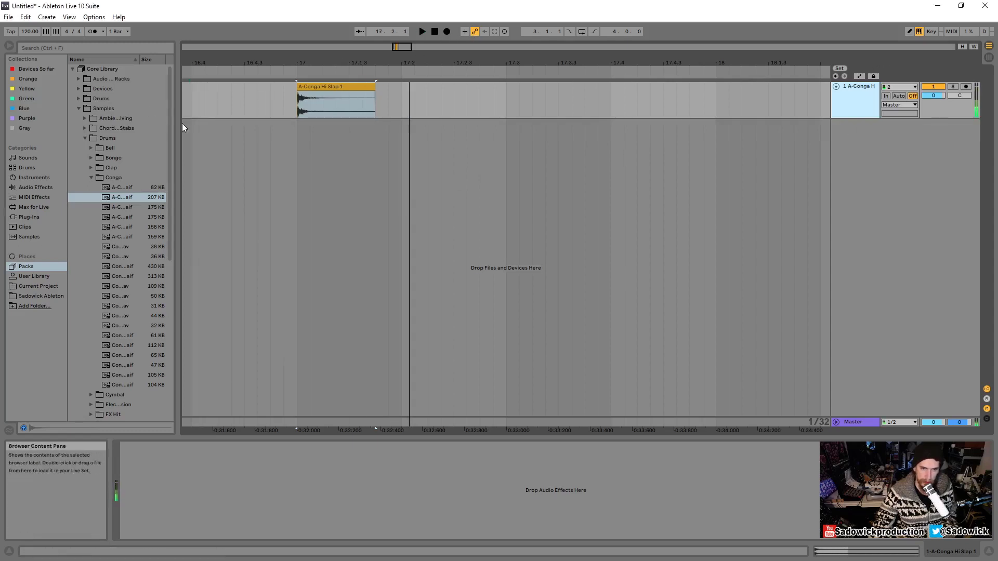
pyautogui.click(186, 95)
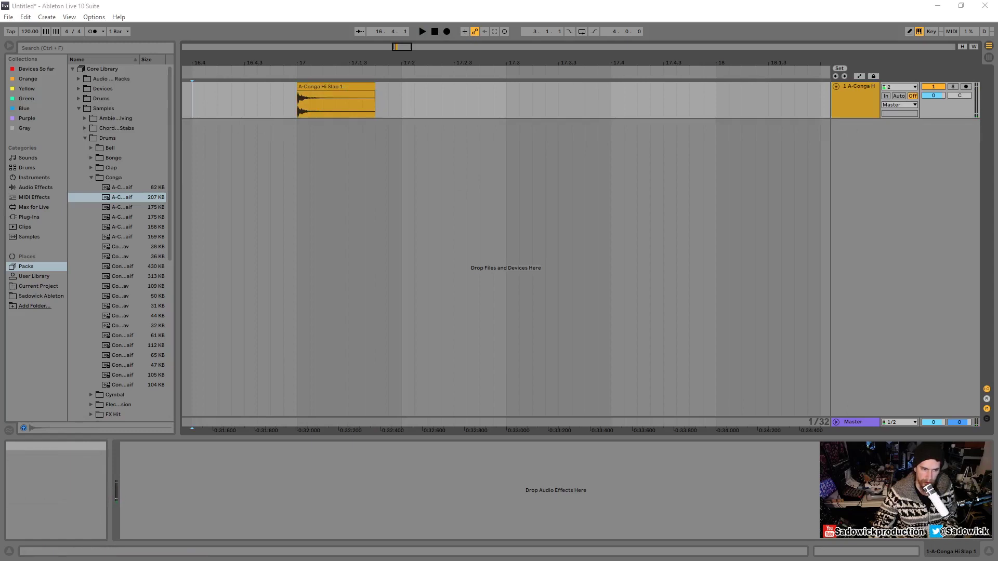
# Draw a long horizontal timeline across the empty arrangement area, with a forward-pointing arrow beneath each end
pyautogui.moveTo(244, 248)
pyautogui.mouseDown()
pyautogui.moveTo(786, 242)
pyautogui.moveTo(822, 250)
pyautogui.mouseUp()
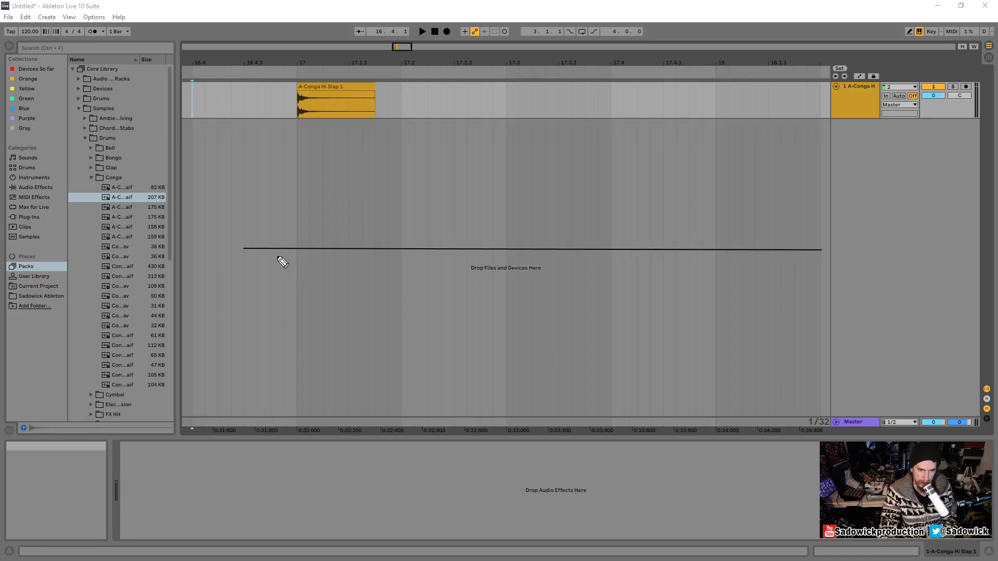
pyautogui.moveTo(268, 261)
pyautogui.mouseDown()
pyautogui.moveTo(323, 261)
pyautogui.moveTo(312, 271)
pyautogui.mouseUp()
pyautogui.moveTo(755, 260)
pyautogui.mouseDown()
pyautogui.moveTo(793, 262)
pyautogui.moveTo(780, 270)
pyautogui.mouseUp()
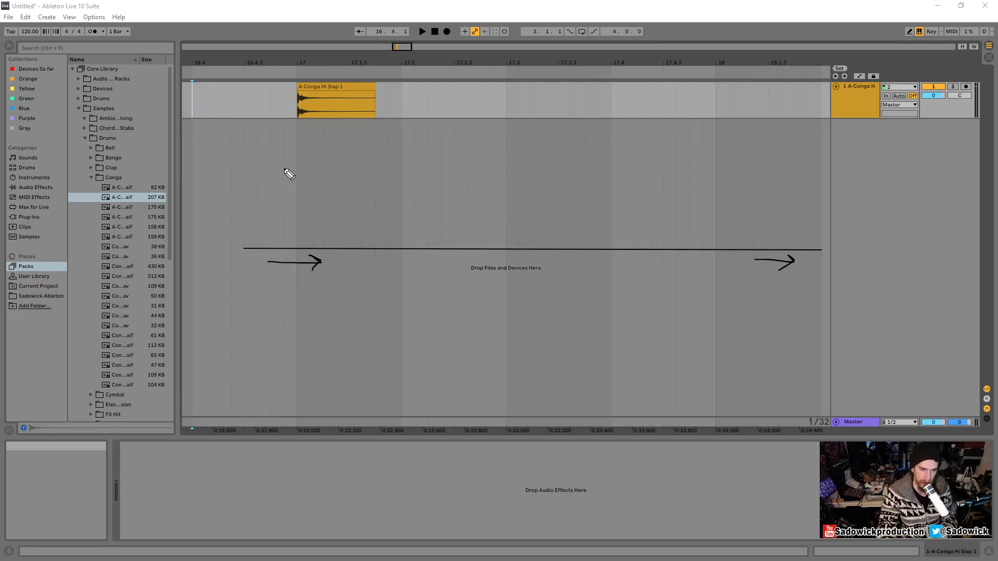
# Draw a vertical line near the start of the timeline and label it "Impulse"
pyautogui.moveTo(283, 170); pyautogui.dragTo(288, 203)
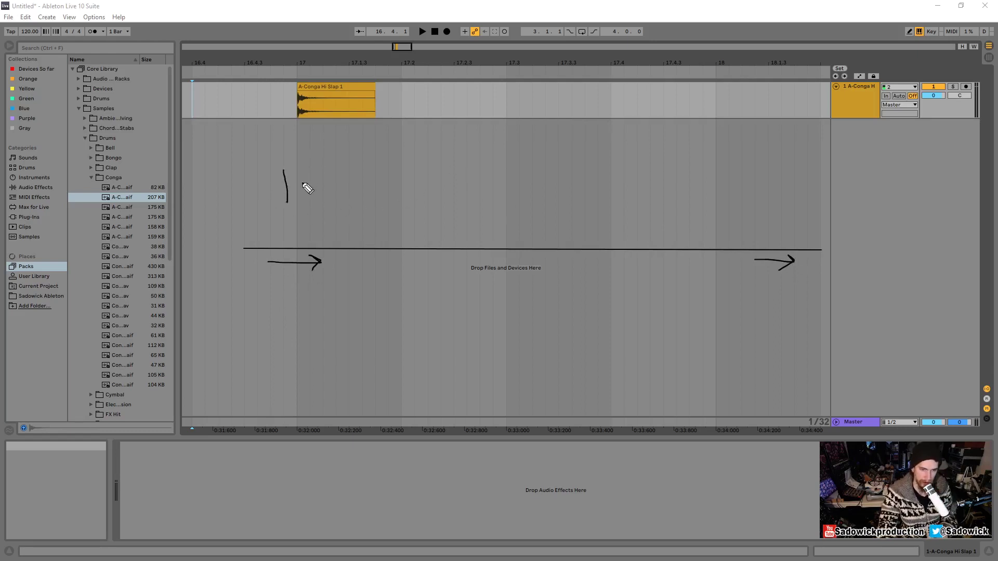
pyautogui.hotkey('ctrl', 'z')
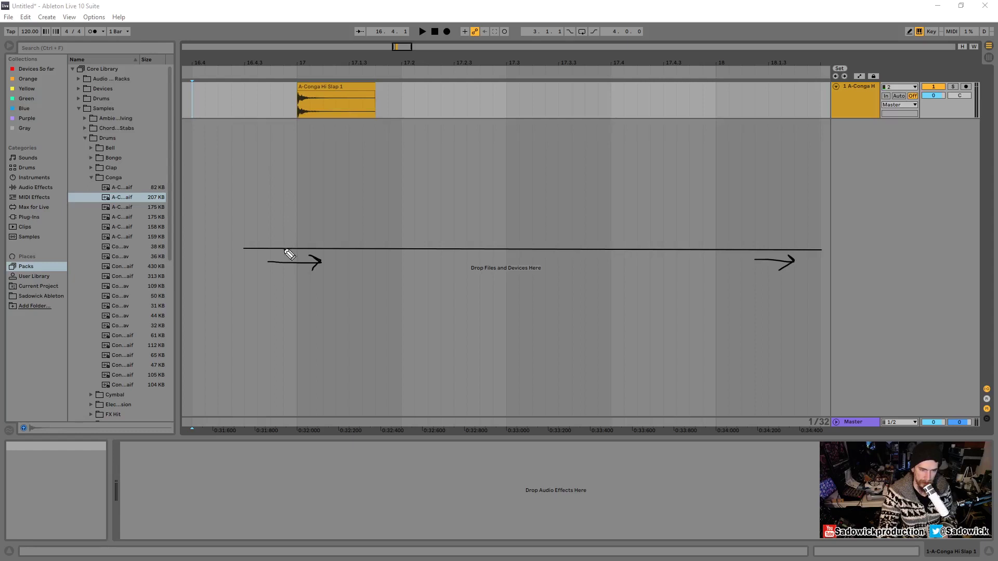
pyautogui.moveTo(285, 248); pyautogui.dragTo(285, 193)
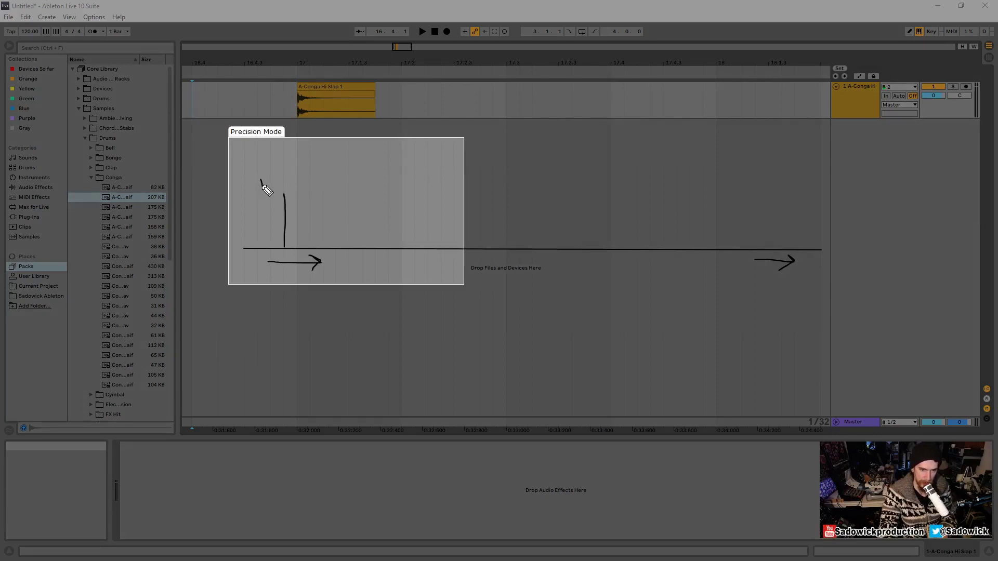
pyautogui.moveTo(257, 180); pyautogui.dragTo(307, 180)
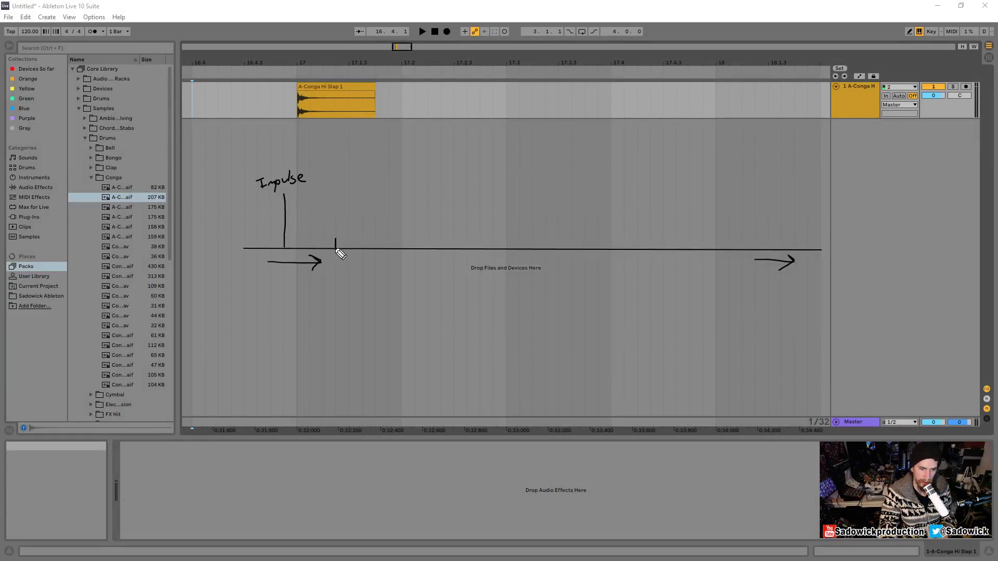
# Mark a narrow section after the impulse with two vertical lines and a downward arrow, labelled "First Reflection"
pyautogui.moveTo(337, 251); pyautogui.dragTo(335, 188)
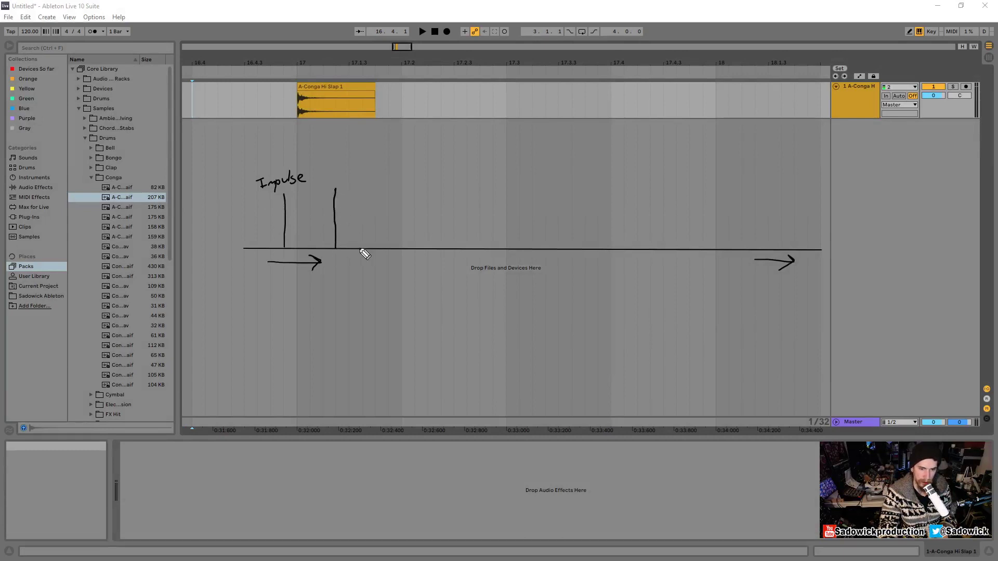
pyautogui.moveTo(364, 248)
pyautogui.mouseDown()
pyautogui.moveTo(365, 186)
pyautogui.moveTo(352, 192)
pyautogui.moveTo(336, 166)
pyautogui.mouseUp()
pyautogui.moveTo(336, 157); pyautogui.dragTo(341, 160)
pyautogui.moveTo(336, 166); pyautogui.dragTo(359, 170)
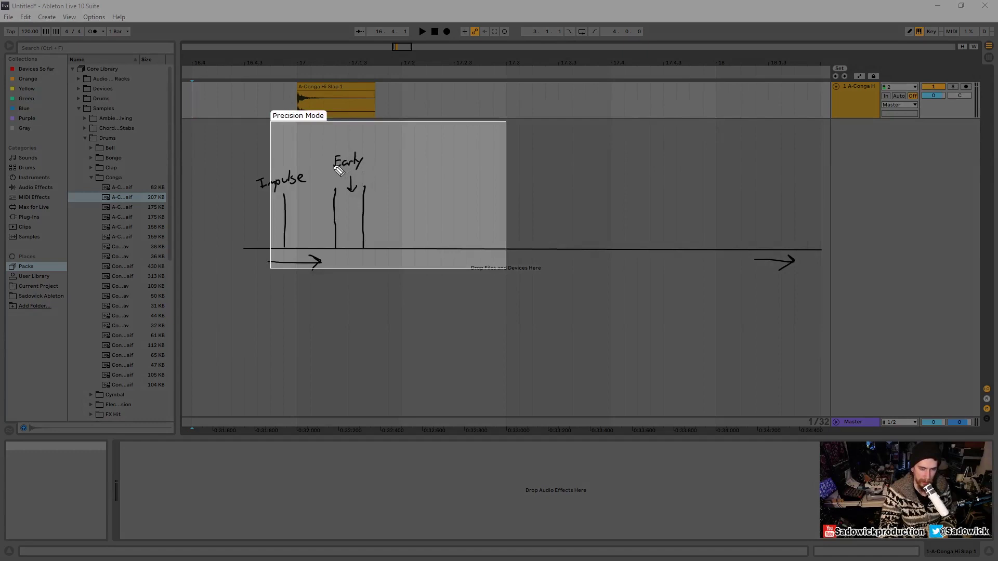
pyautogui.moveTo(347, 165); pyautogui.dragTo(336, 161)
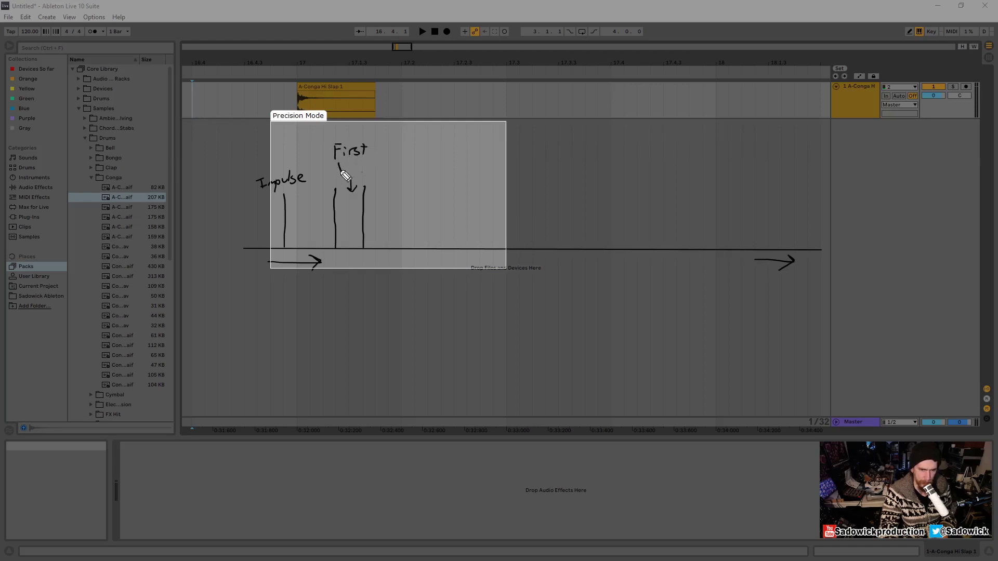
pyautogui.moveTo(339, 164)
pyautogui.mouseDown()
pyautogui.moveTo(367, 171)
pyautogui.moveTo(392, 162)
pyautogui.moveTo(372, 177)
pyautogui.mouseUp()
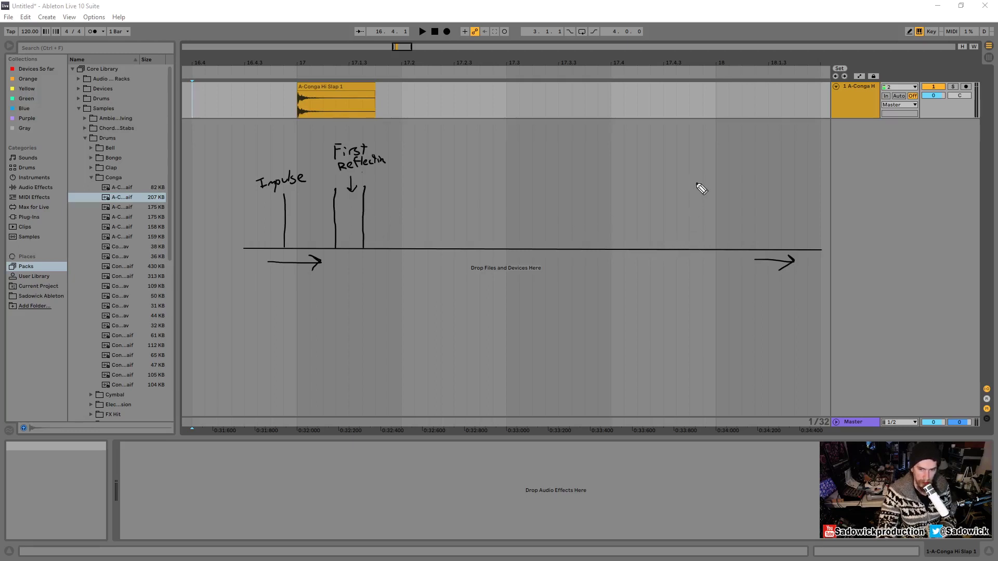
# Draw a closing vertical line near the timeline's end and label the long section before it "Late Reflection" with a downward arrow
pyautogui.moveTo(698, 183); pyautogui.dragTo(696, 249)
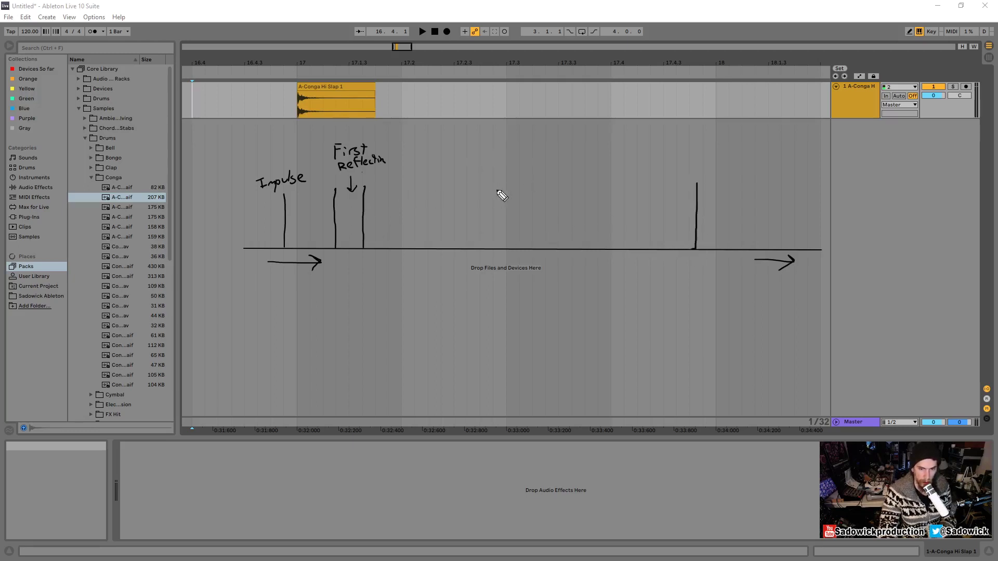
pyautogui.moveTo(510, 157)
pyautogui.mouseDown()
pyautogui.moveTo(510, 193)
pyautogui.moveTo(518, 183)
pyautogui.mouseUp()
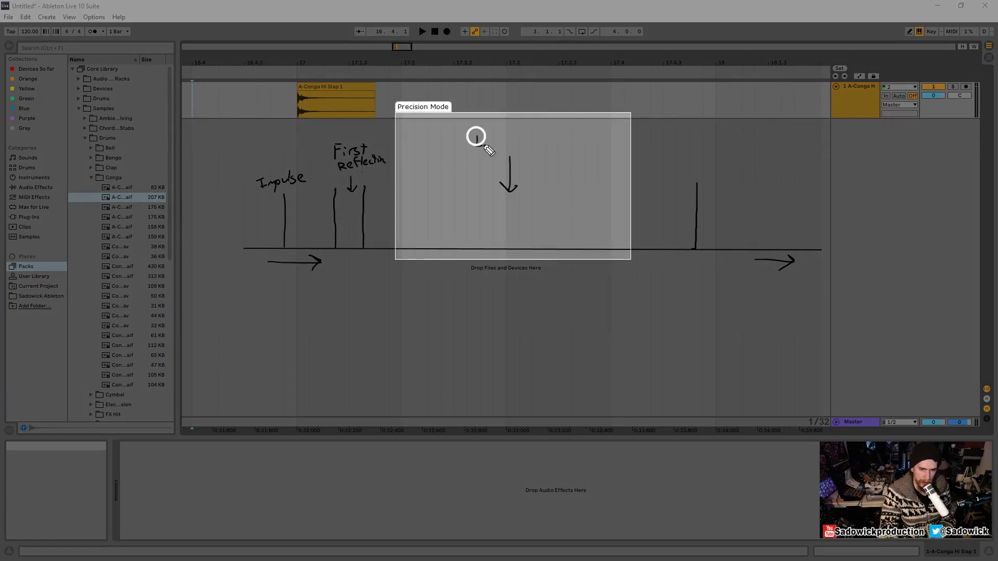
pyautogui.moveTo(476, 138)
pyautogui.mouseDown()
pyautogui.moveTo(498, 148)
pyautogui.moveTo(503, 139)
pyautogui.moveTo(575, 138)
pyautogui.mouseUp()
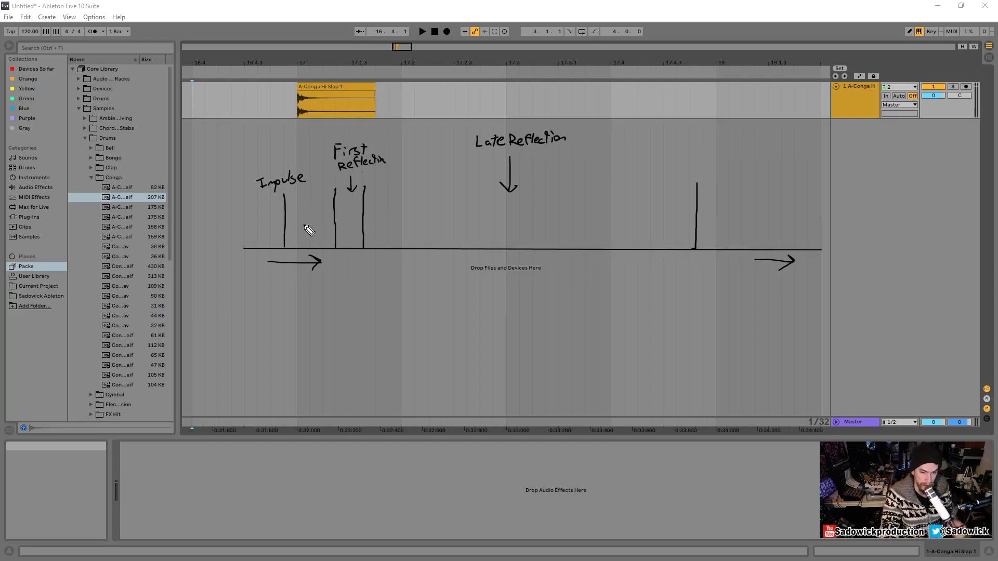
# Mark the gap between the impulse and the first reflection as "Delay", and clear the whole drawing
pyautogui.moveTo(309, 207); pyautogui.dragTo(311, 228)
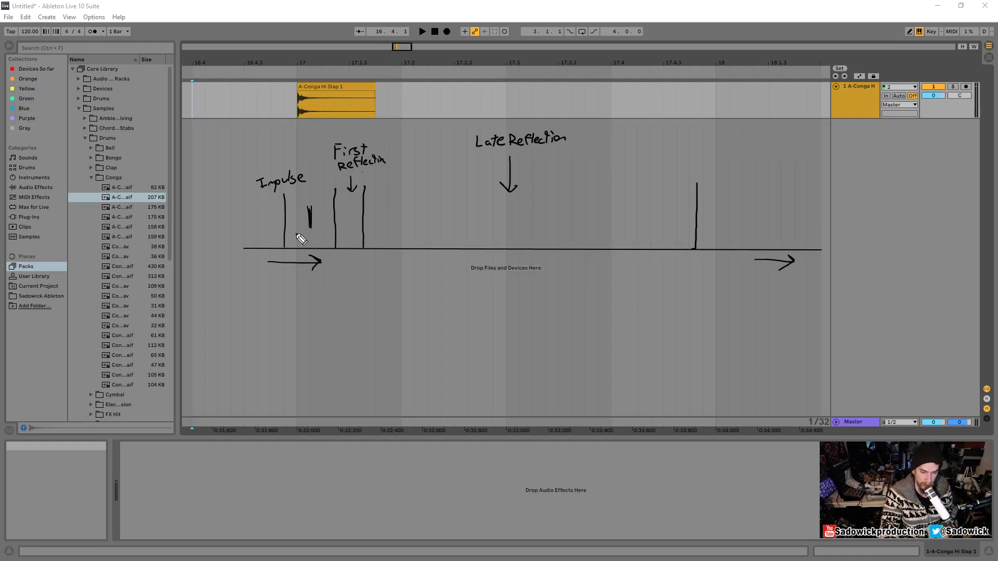
pyautogui.moveTo(301, 240)
pyautogui.mouseDown()
pyautogui.moveTo(296, 223)
pyautogui.moveTo(326, 239)
pyautogui.moveTo(317, 253)
pyautogui.mouseUp()
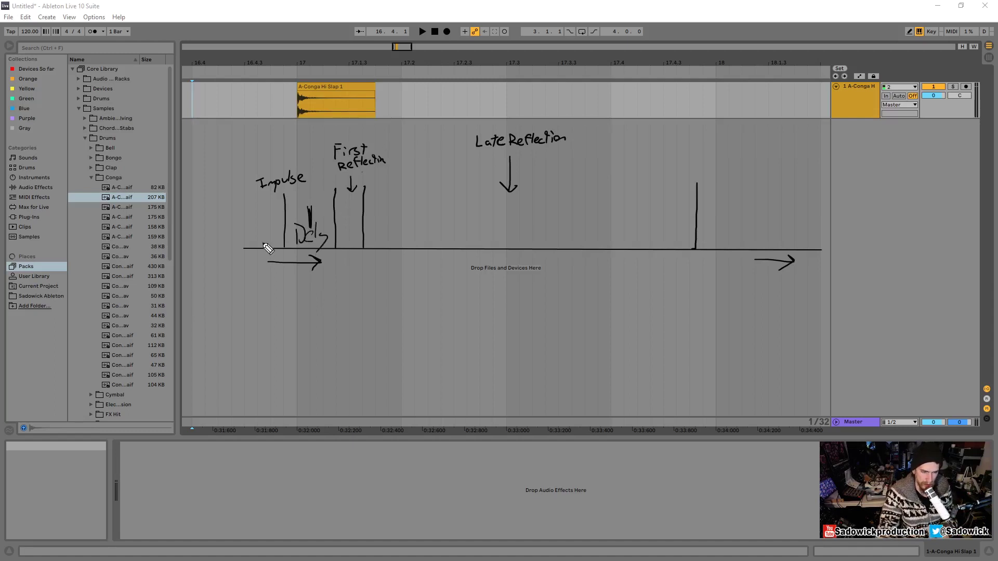
pyautogui.click(61, 252)
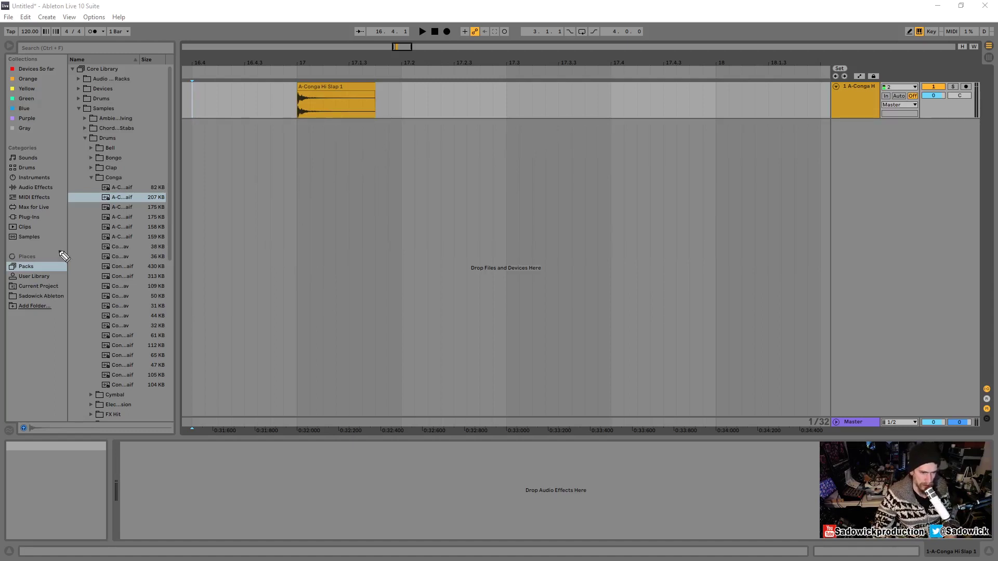
# Add the Reverb audio effect to the conga track
pyautogui.click(322, 86)
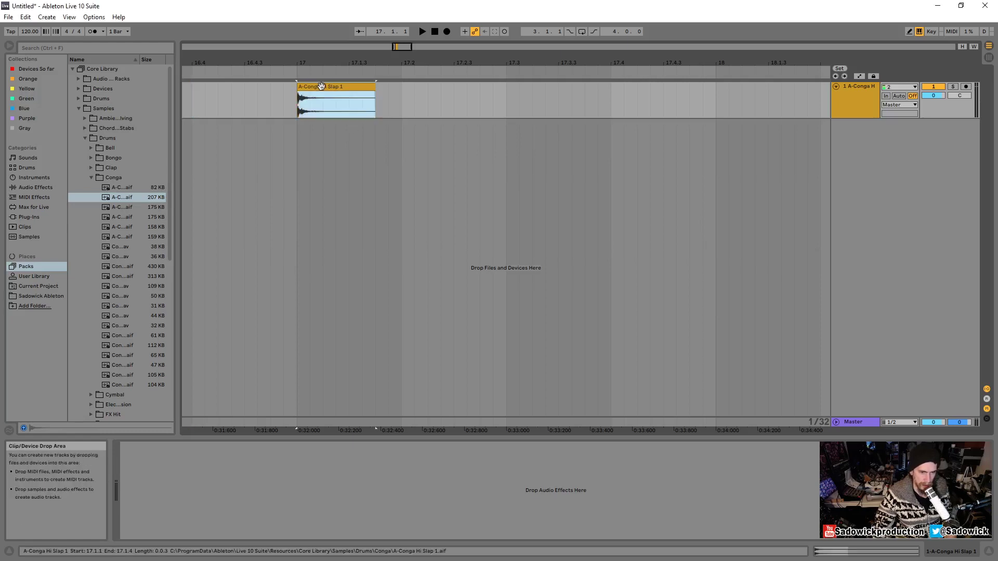
pyautogui.click(957, 109)
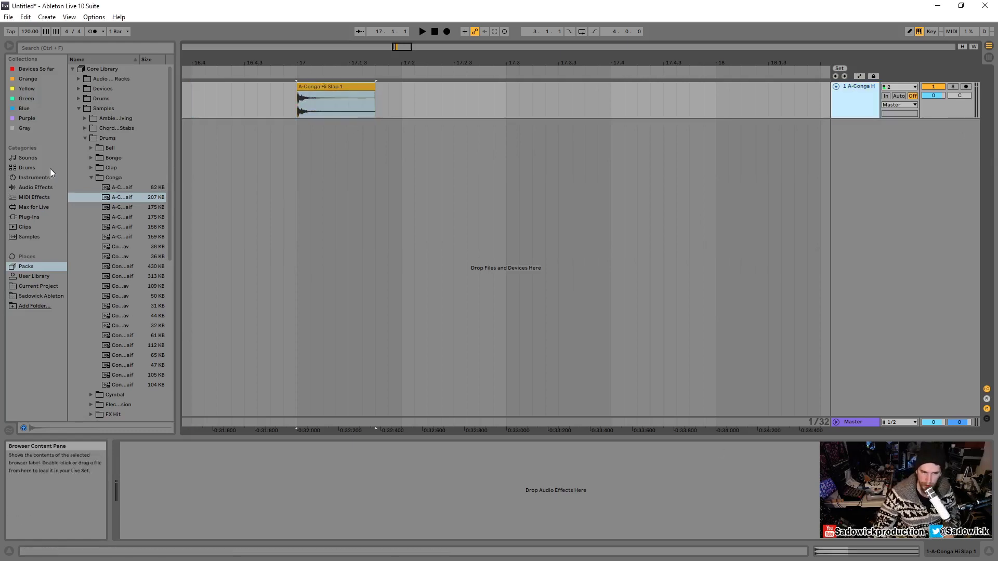
pyautogui.click(29, 188)
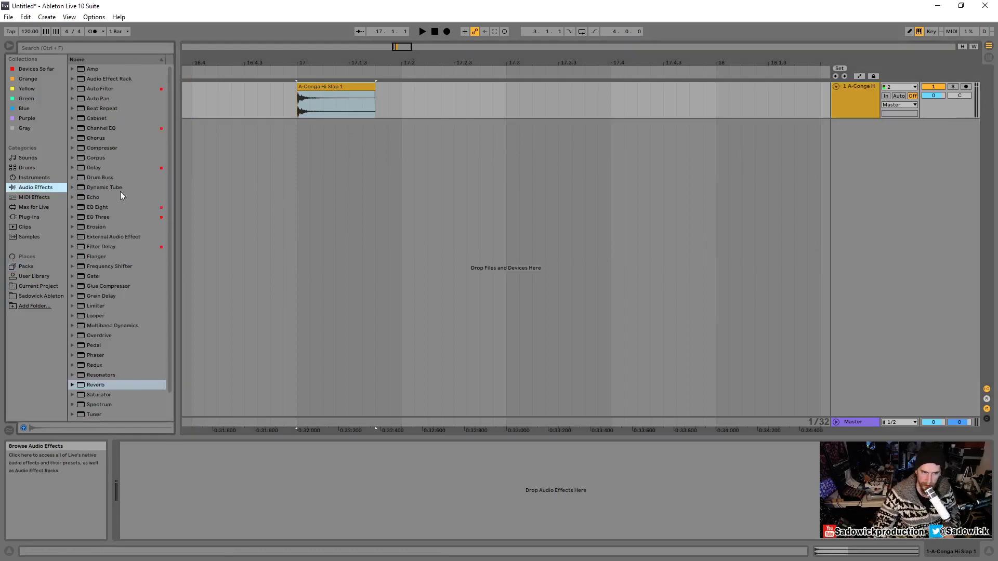
pyautogui.moveTo(102, 388); pyautogui.dragTo(334, 111)
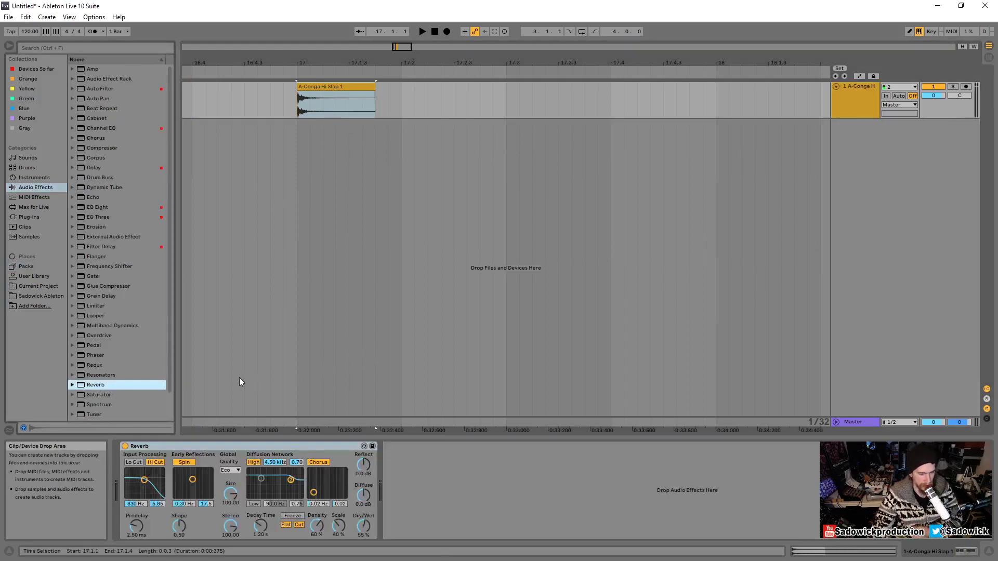
# Enlarge the interface by raising the Zoom Display preference above 100%, and close the preferences
pyautogui.click(94, 17)
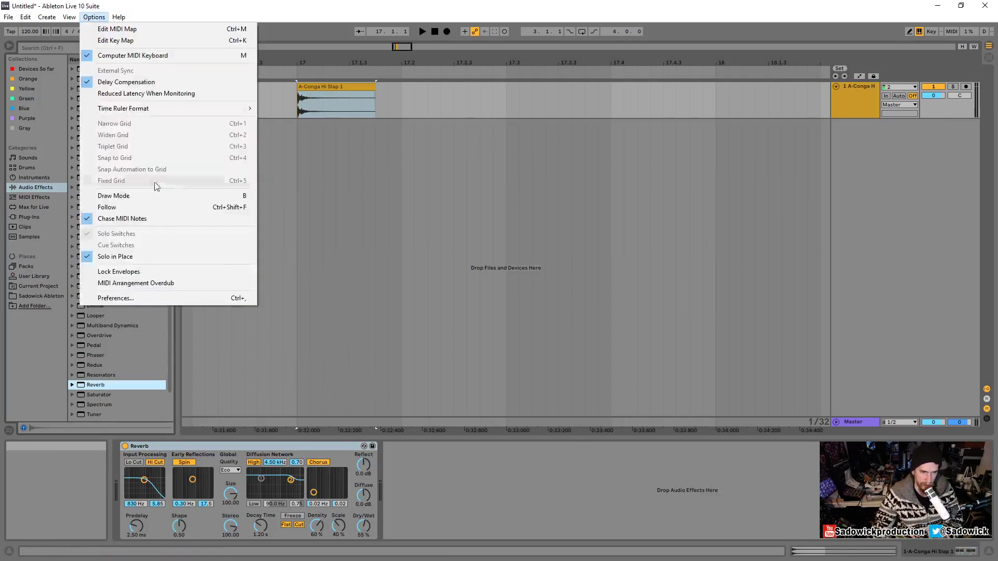
pyautogui.click(141, 297)
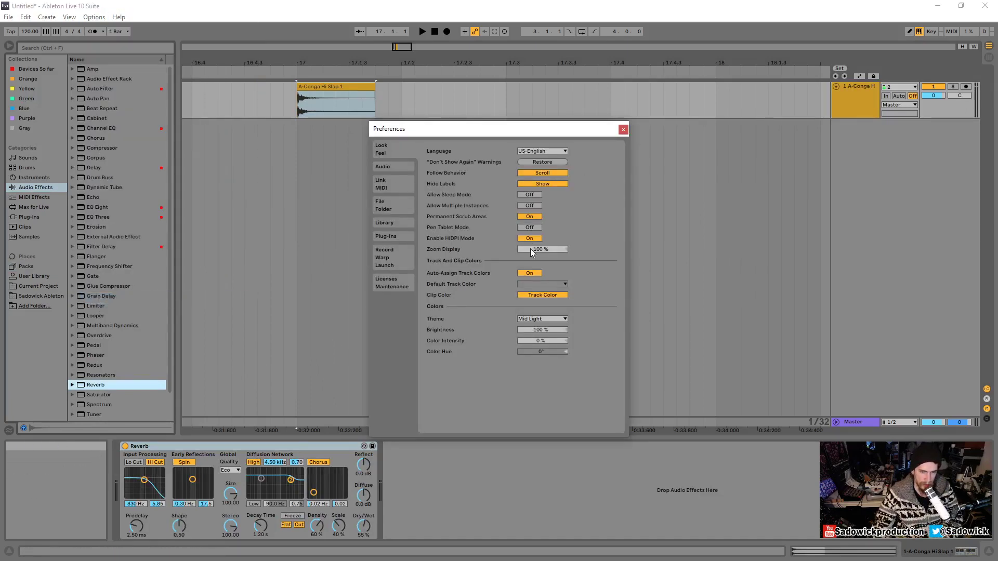
pyautogui.moveTo(531, 249); pyautogui.dragTo(531, 222)
pyautogui.click(623, 130)
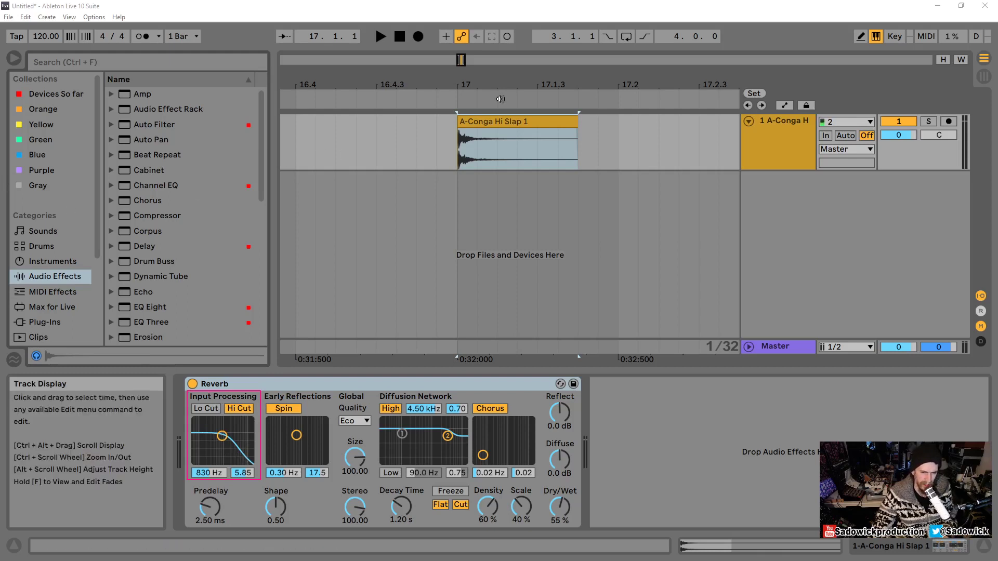
# Select the conga clip, play it, and turn off the Reverb's Hi Cut input filter
pyautogui.click(504, 122)
pyautogui.moveTo(522, 87); pyautogui.dragTo(409, 70)
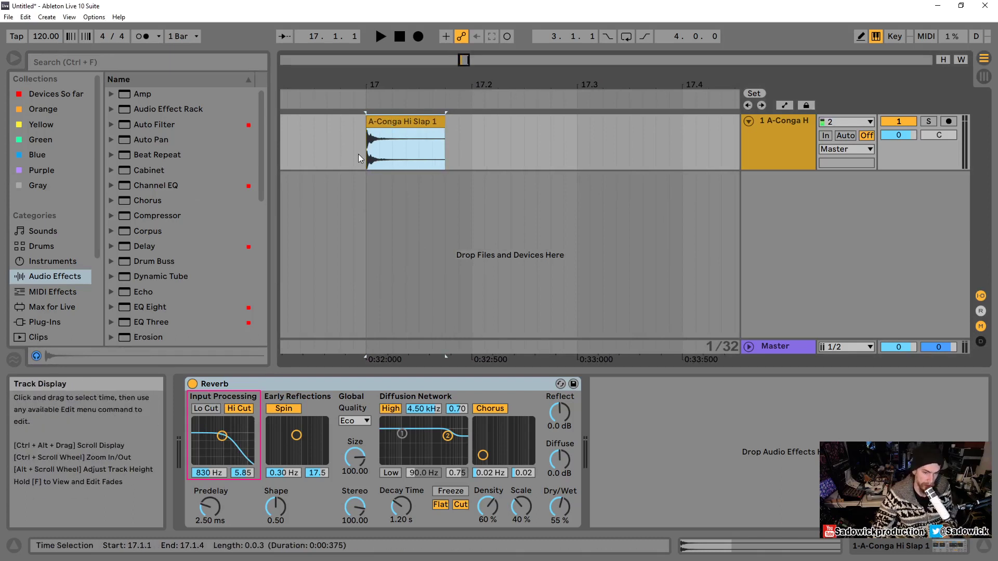
pyautogui.press('space')
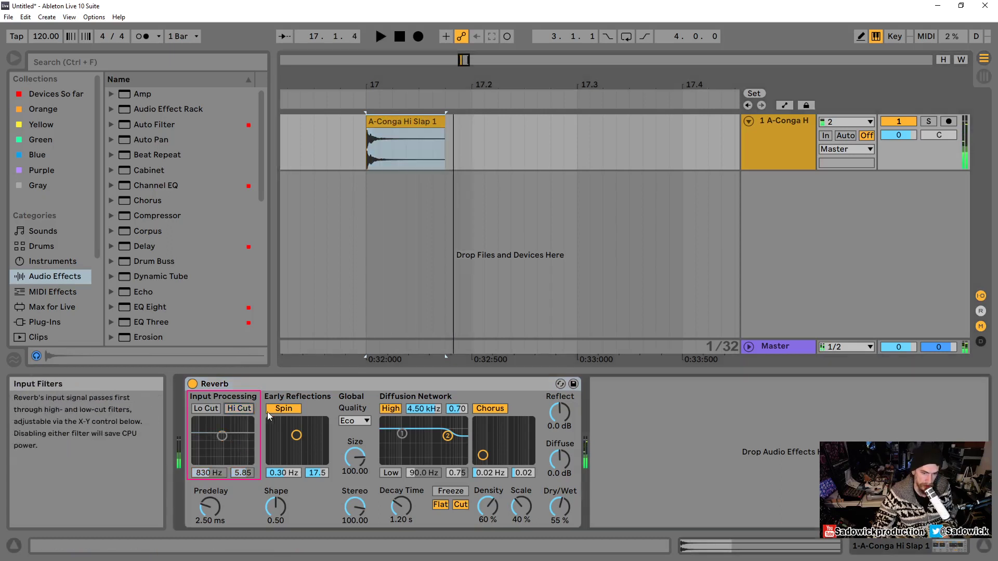
# Turn on the Lo Cut and Hi Cut input filters, set their band to 425 Hz with a 1.74 bandwidth, and audition the conga
pyautogui.click(206, 409)
pyautogui.moveTo(222, 436)
pyautogui.mouseDown()
pyautogui.moveTo(245, 433)
pyautogui.moveTo(237, 441)
pyautogui.mouseUp()
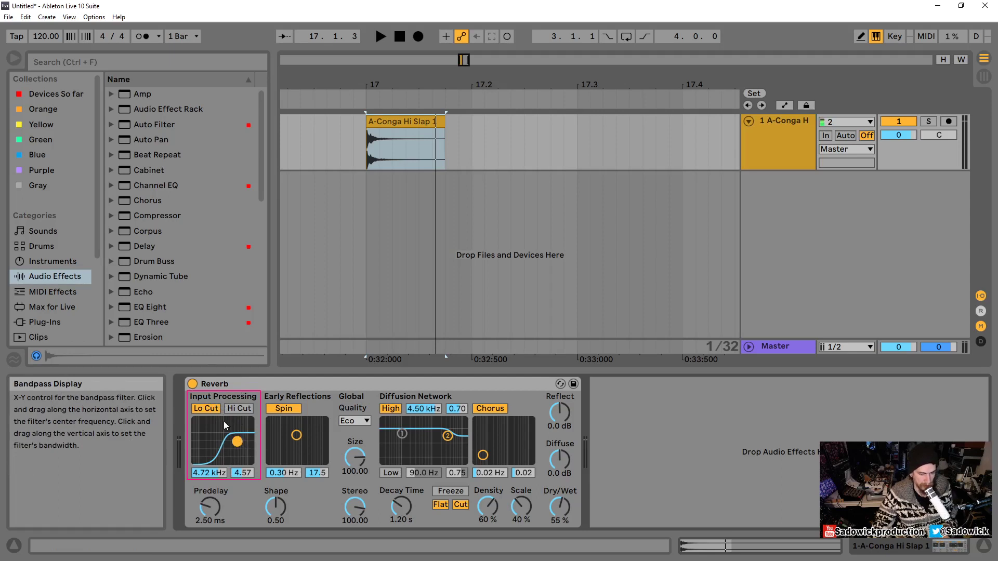
pyautogui.moveTo(238, 442); pyautogui.dragTo(216, 455)
pyautogui.click(239, 409)
pyautogui.press('space')
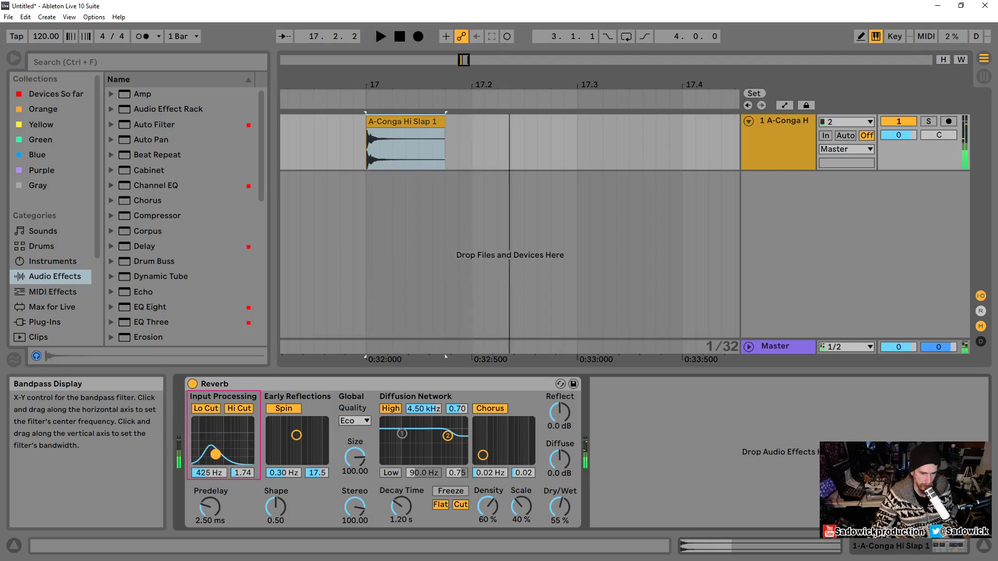
pyautogui.press('space')
# Audition the fully wet reverb at 100% Dry/Wet, and set the input filter band to 1.36 kHz with a 5.10 bandwidth
pyautogui.moveTo(560, 507); pyautogui.dragTo(560, 479)
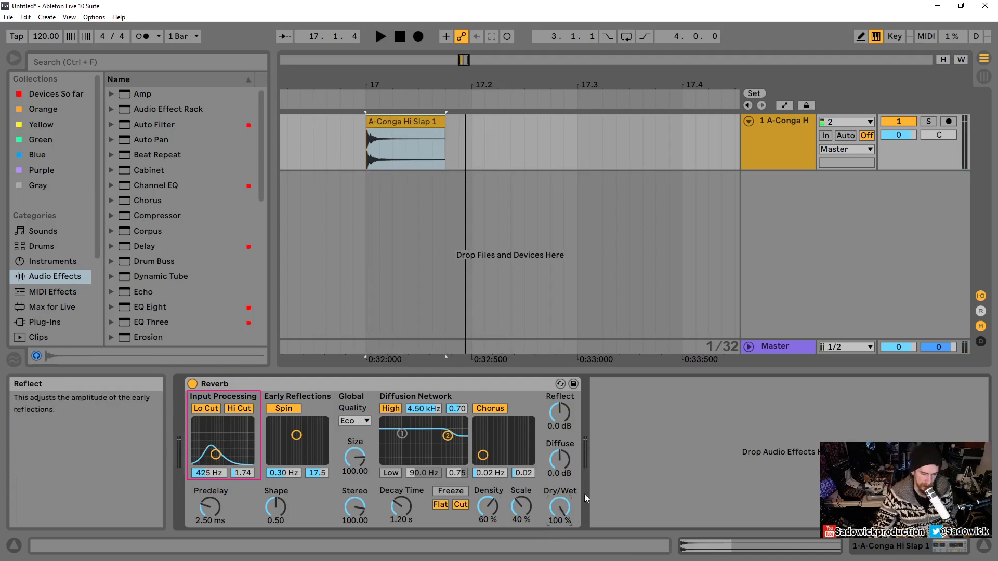
pyautogui.press('space')
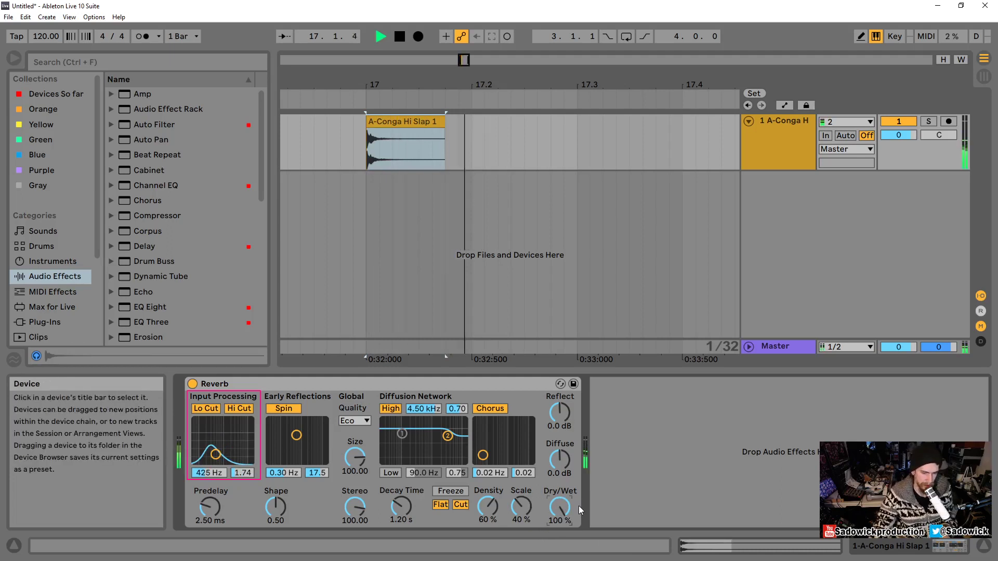
pyautogui.moveTo(216, 454)
pyautogui.mouseDown()
pyautogui.moveTo(229, 446)
pyautogui.moveTo(201, 456)
pyautogui.moveTo(225, 440)
pyautogui.mouseUp()
pyautogui.press('space')
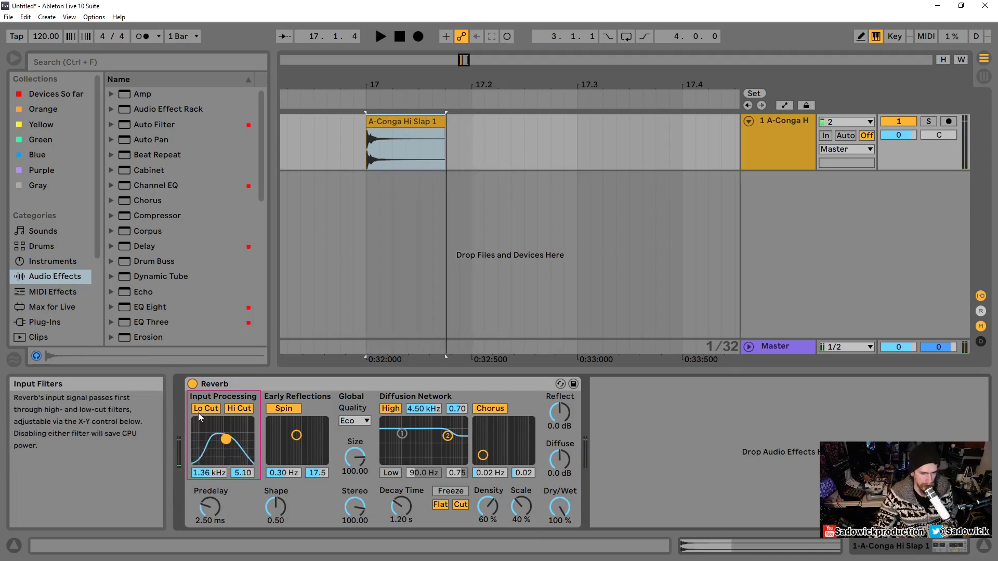
# Return Dry/Wet to 55% and audition the conga with only Hi Cut on, set to 356 Hz with a 4.22 bandwidth
pyautogui.moveTo(562, 502); pyautogui.dragTo(562, 523)
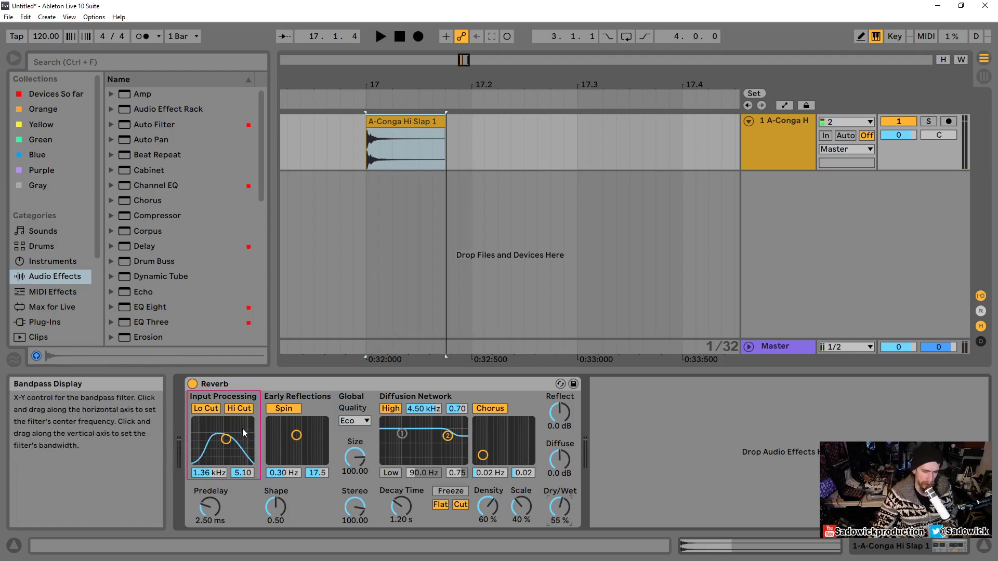
pyautogui.click(203, 409)
pyautogui.moveTo(226, 439); pyautogui.dragTo(187, 433)
pyautogui.press('space')
pyautogui.press('space')
pyautogui.press('space')
pyautogui.press('space')
pyautogui.press('space')
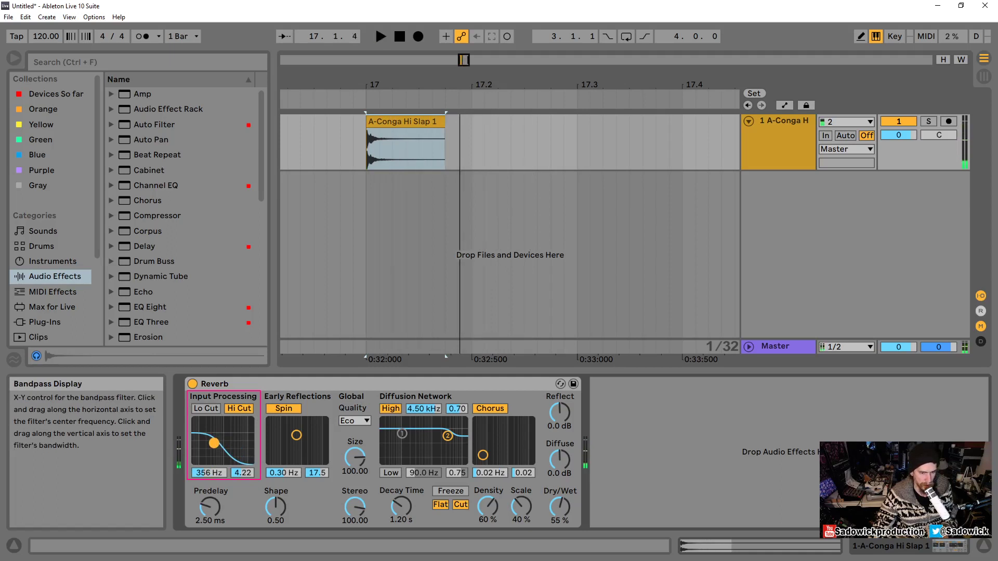
# Set the Hi Cut input filter to 18.0 kHz with a 6.17 bandwidth, audition the conga, and turn the filter off
pyautogui.moveTo(214, 443); pyautogui.dragTo(250, 434)
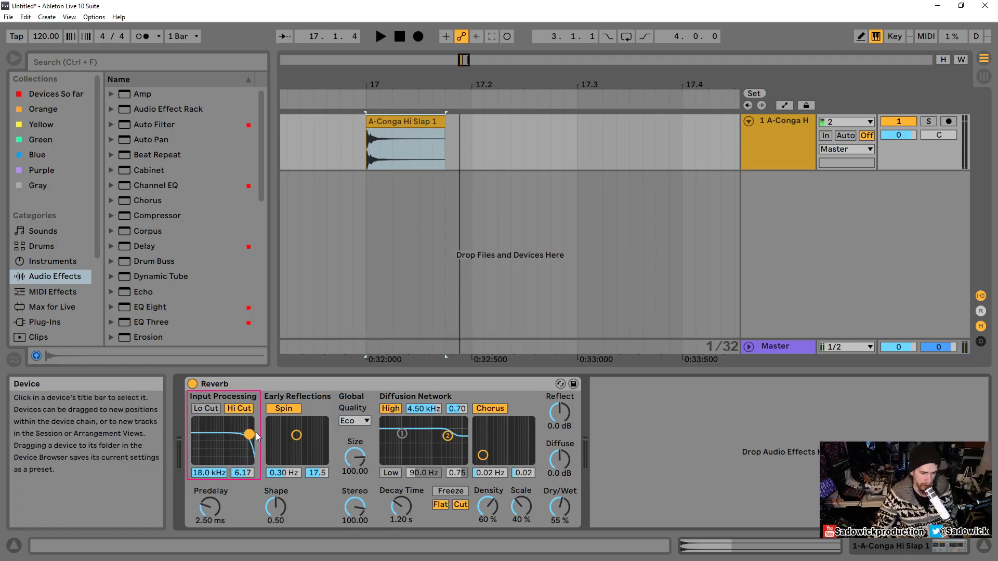
pyautogui.press('space')
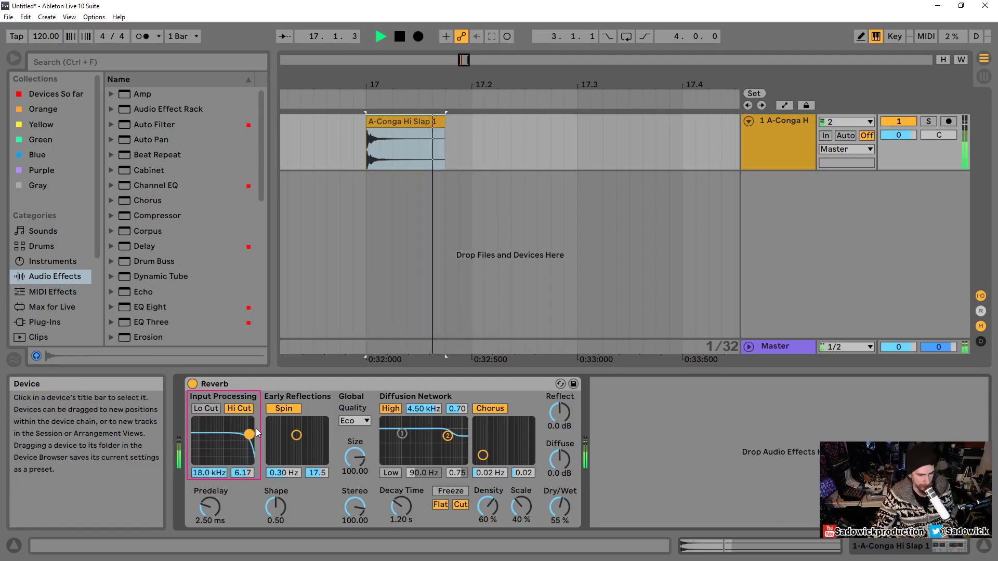
pyautogui.press('space')
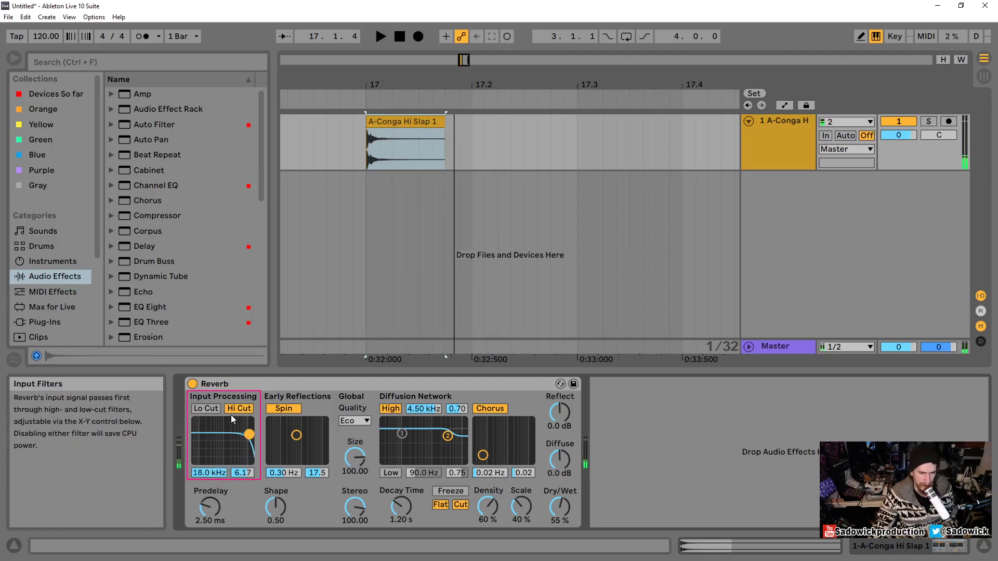
pyautogui.click(239, 410)
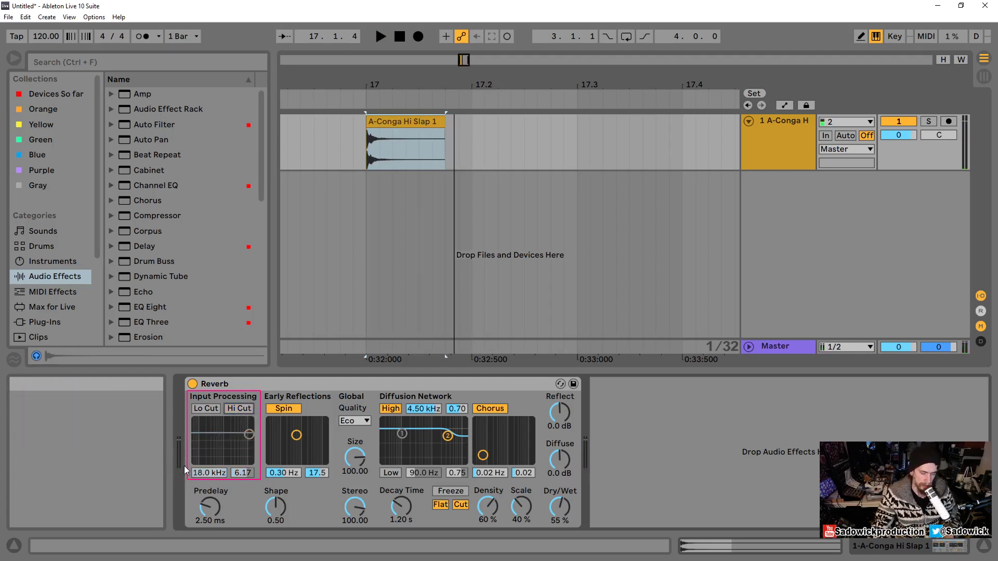
# Raise the Reverb's Dry/Wet mix to 73% and audition the conga
pyautogui.click(561, 509)
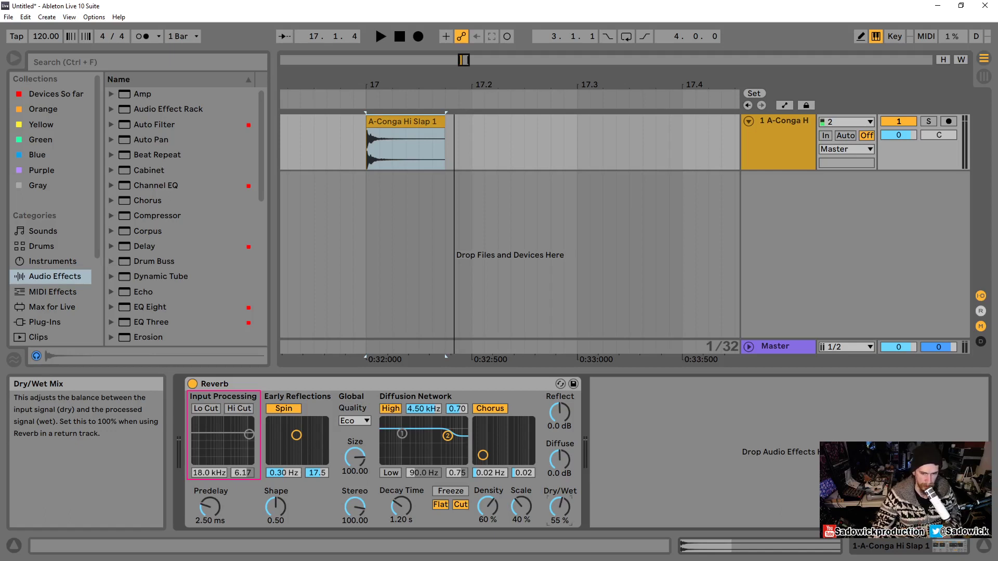
pyautogui.moveTo(561, 509); pyautogui.dragTo(562, 516)
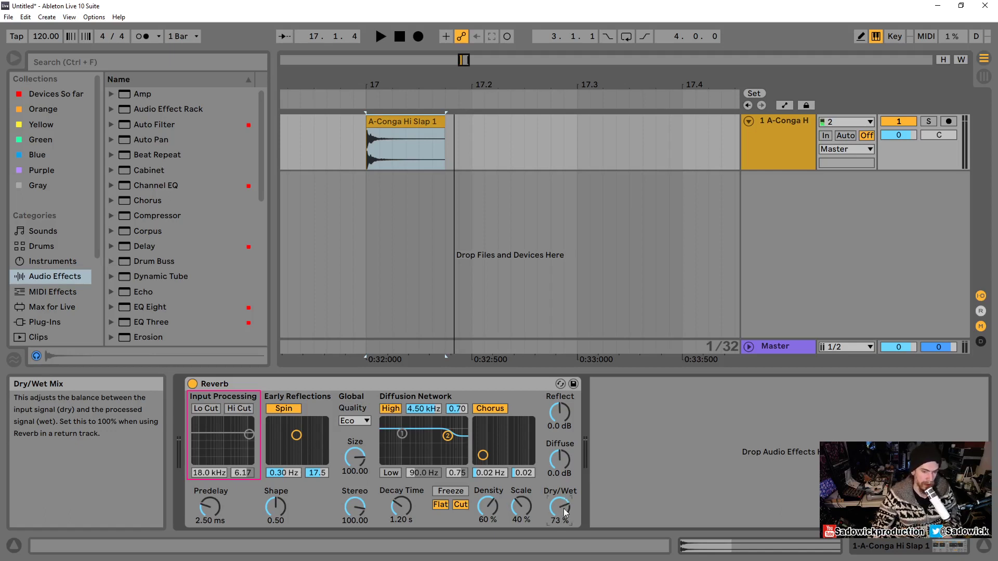
pyautogui.press('space')
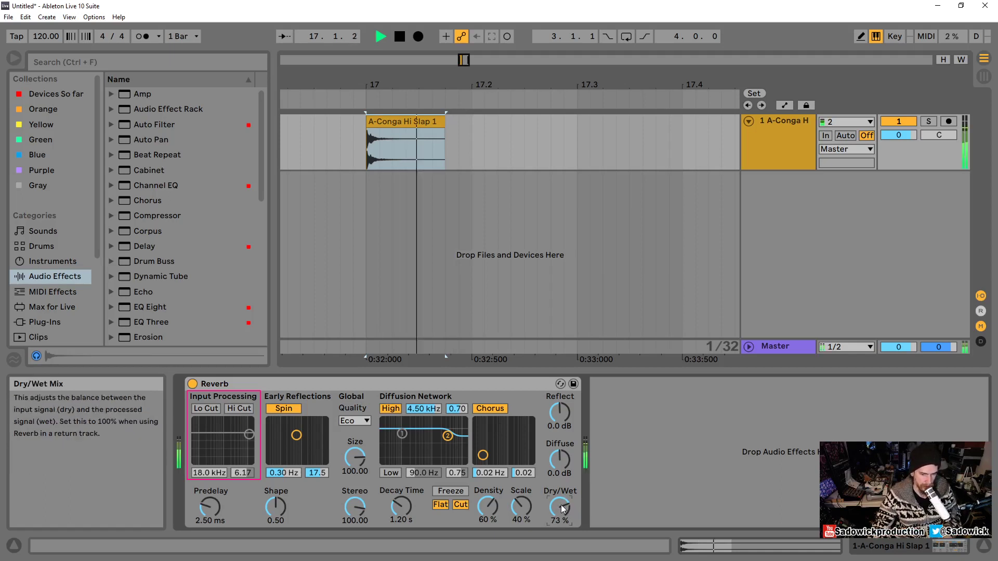
pyautogui.press('space')
# Lower the Reverb's Dry/Wet mix to 26% and audition the conga
pyautogui.moveTo(560, 507); pyautogui.dragTo(560, 515)
pyautogui.press('space')
pyautogui.press('space')
pyautogui.press('space')
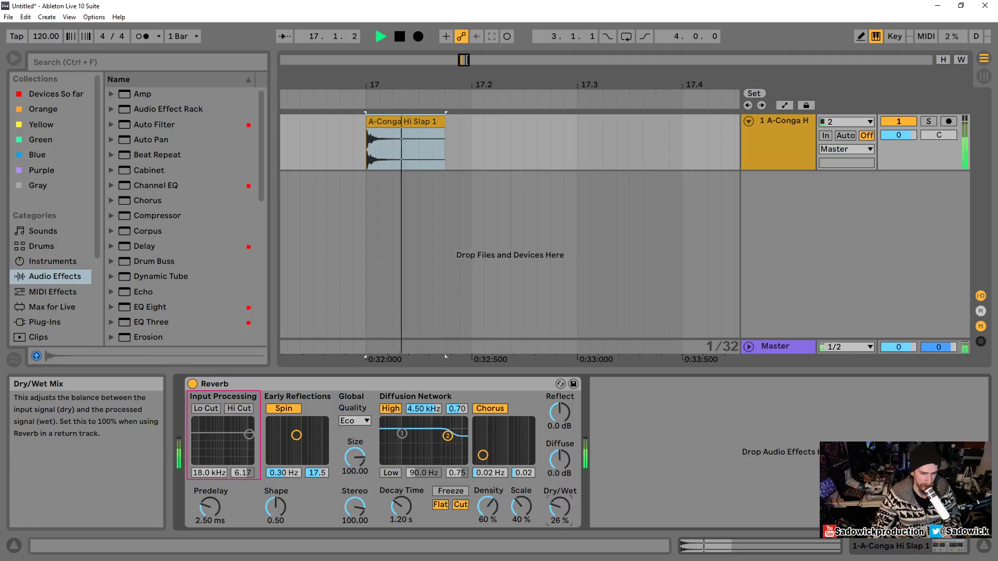
pyautogui.press('space')
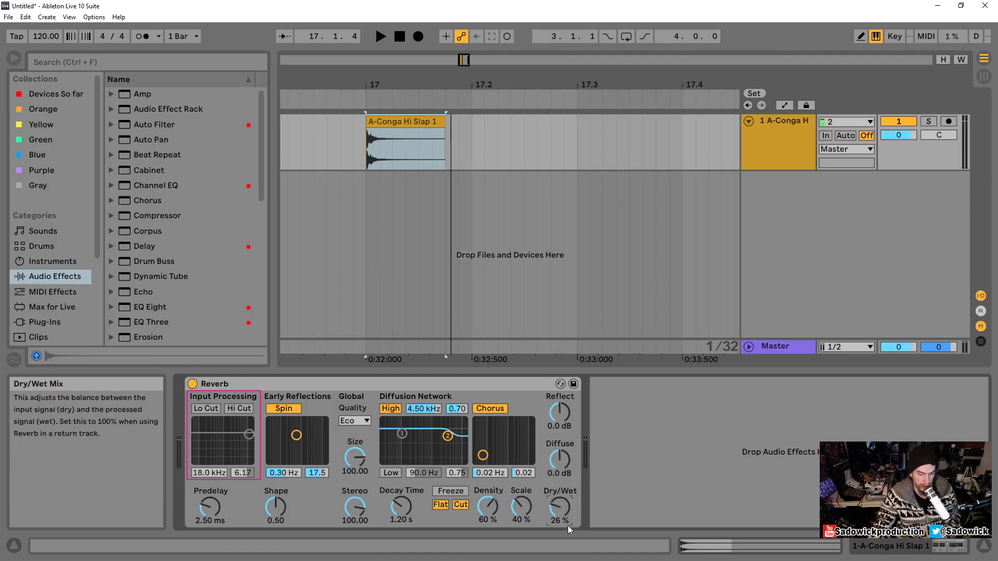
# Reset the Reverb's Dry/Wet mix to its default 55% and play the conga
pyautogui.moveTo(559, 504); pyautogui.dragTo(559, 514)
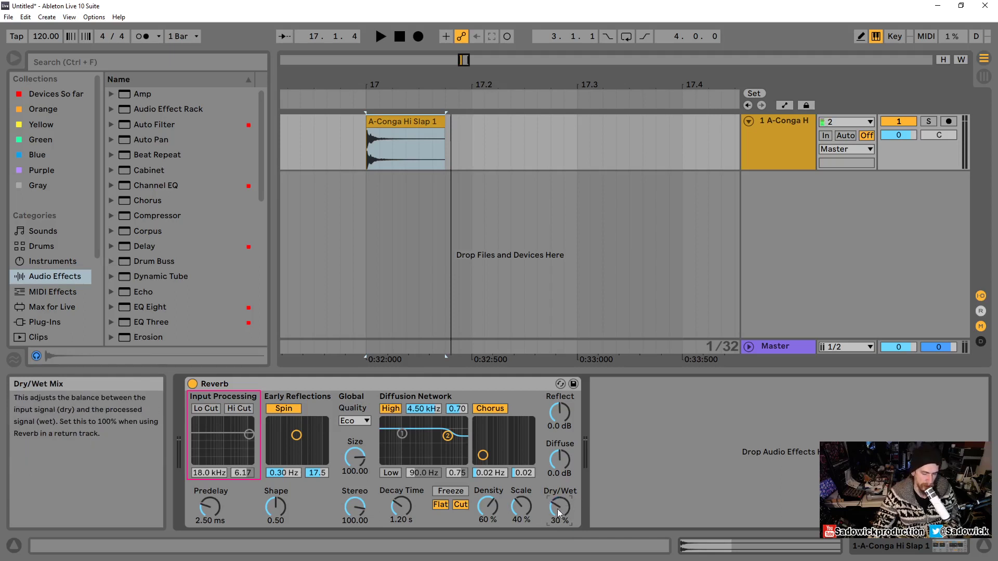
pyautogui.doubleClick(568, 508)
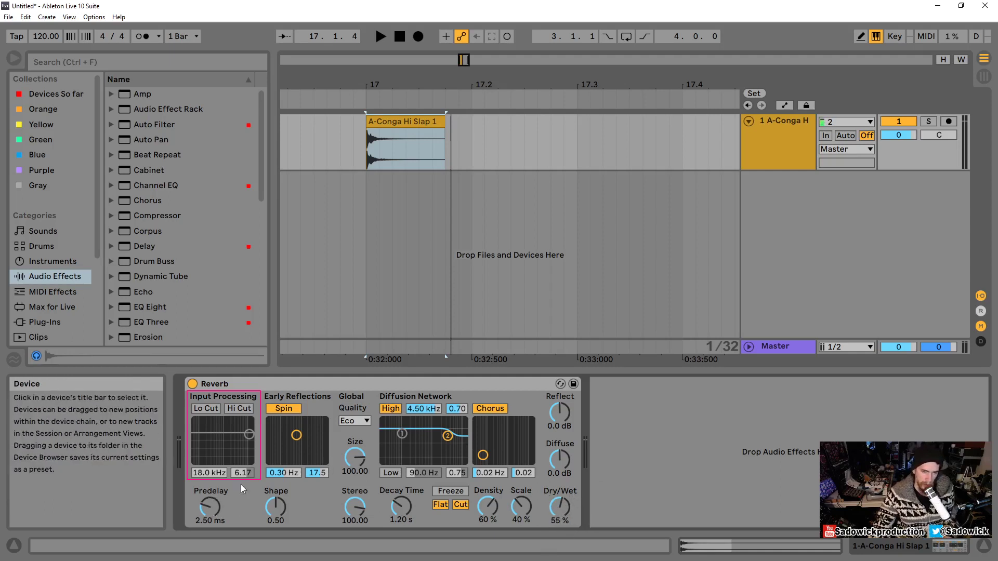
pyautogui.press('space')
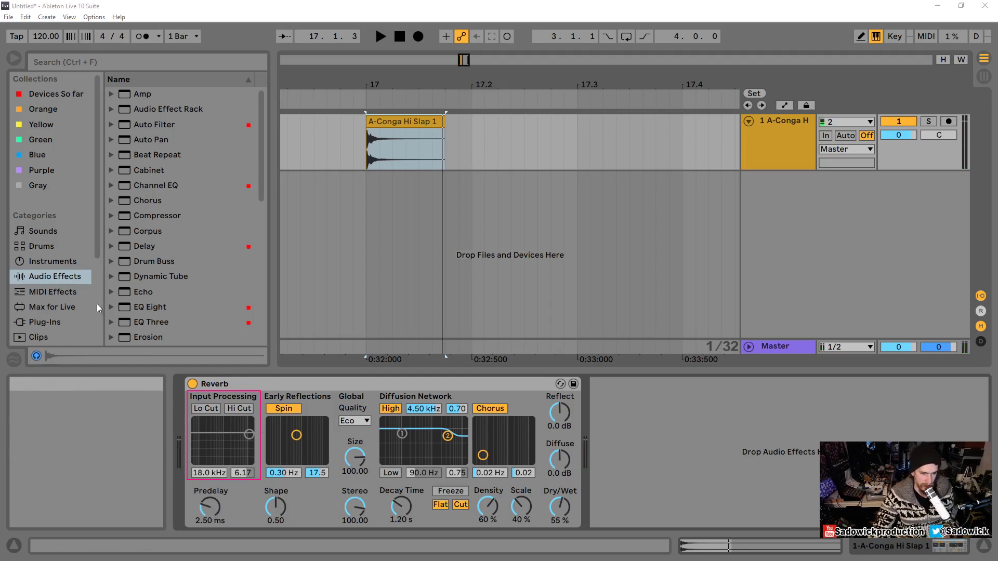
# Draw a box around the Early Reflections to Chorus sections, label it "verb processing", and write "Pre" above Input Processing
pyautogui.moveTo(263, 389)
pyautogui.mouseDown()
pyautogui.moveTo(401, 479)
pyautogui.moveTo(543, 527)
pyautogui.mouseUp()
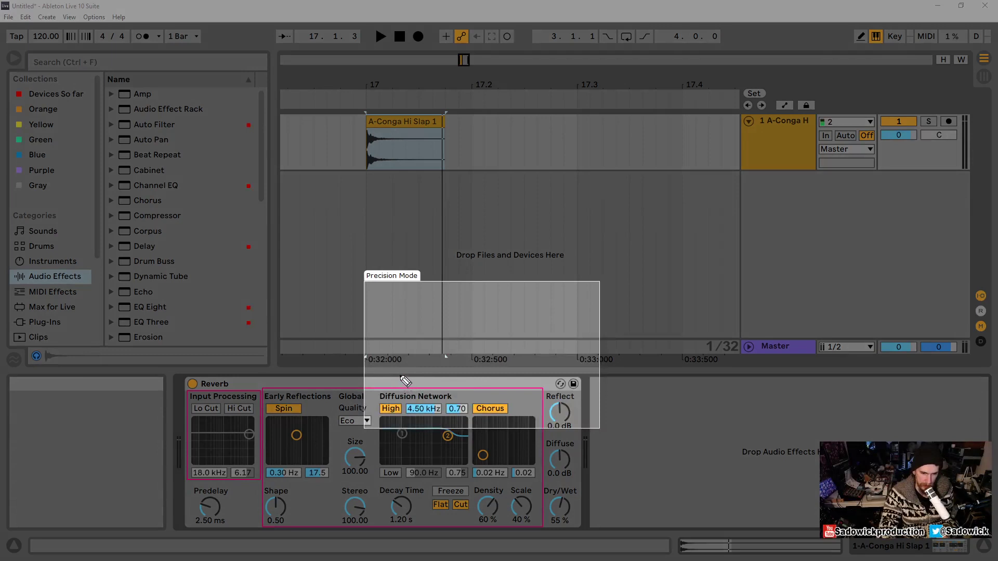
pyautogui.moveTo(400, 377); pyautogui.dragTo(490, 389)
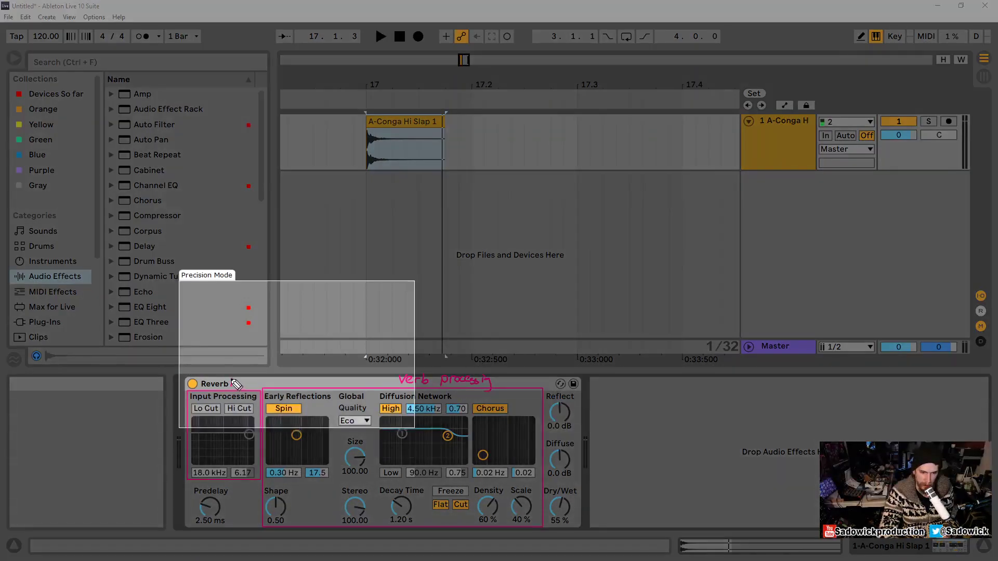
pyautogui.moveTo(232, 380); pyautogui.dragTo(251, 381)
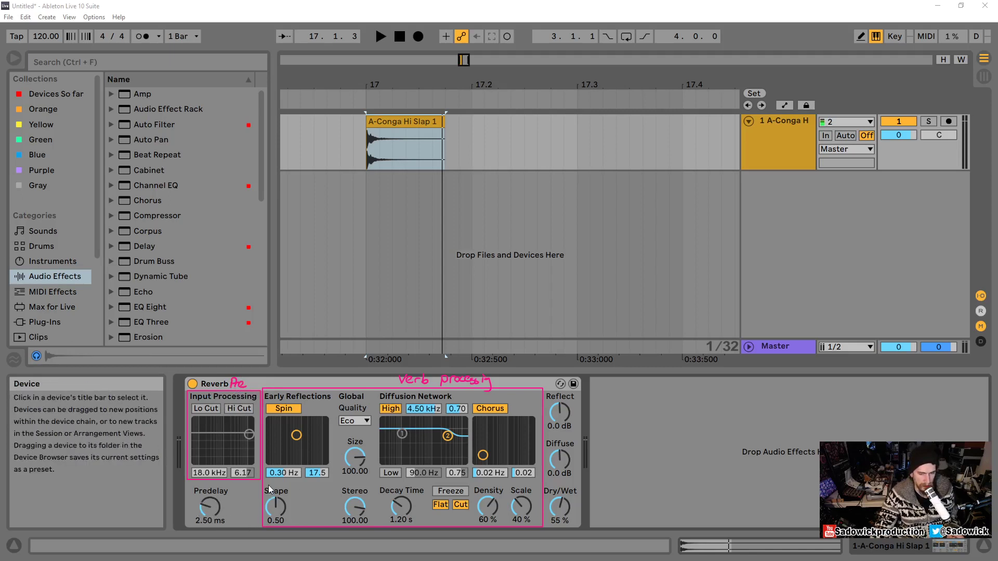
# Raise the Reverb's Predelay to 19.2 ms and on to 80.4 ms, auditioning the conga along the way
pyautogui.moveTo(210, 510); pyautogui.dragTo(211, 471)
pyautogui.press('space')
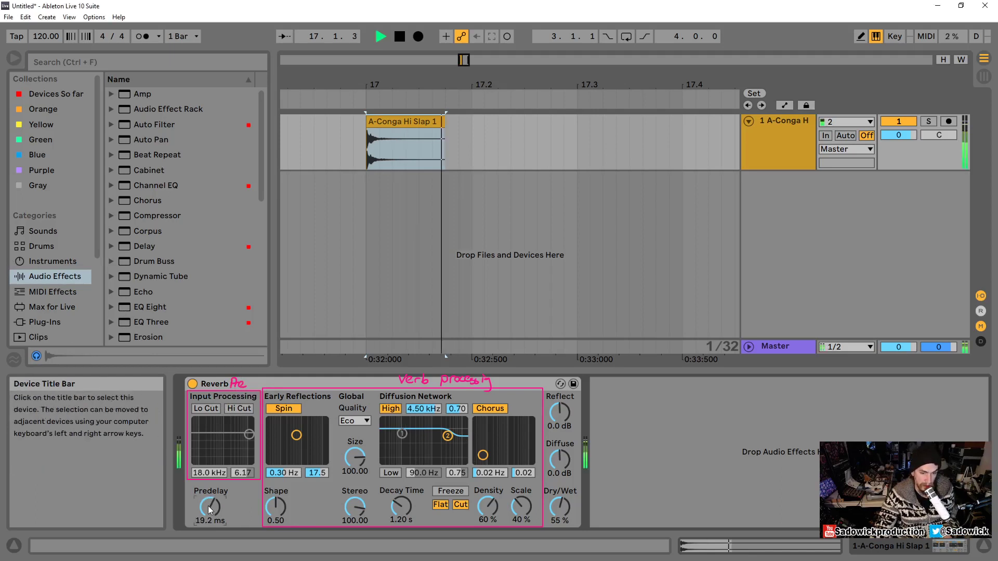
pyautogui.moveTo(207, 512); pyautogui.dragTo(207, 481)
pyautogui.press('space')
pyautogui.press('space')
pyautogui.press('space')
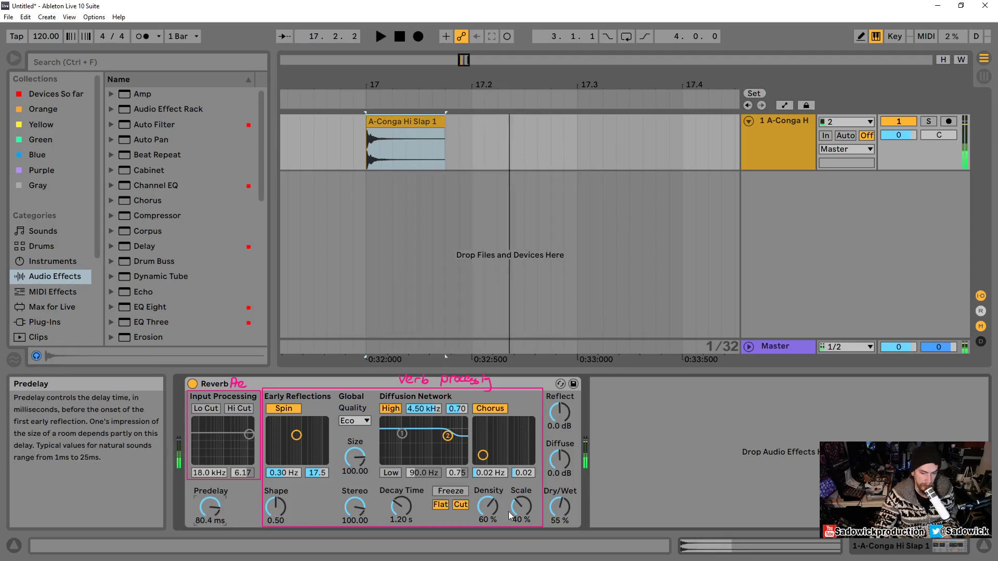
# Set the Predelay to 250 ms and audition the conga with Dry/Wet at 55%
pyautogui.moveTo(560, 507); pyautogui.dragTo(560, 515)
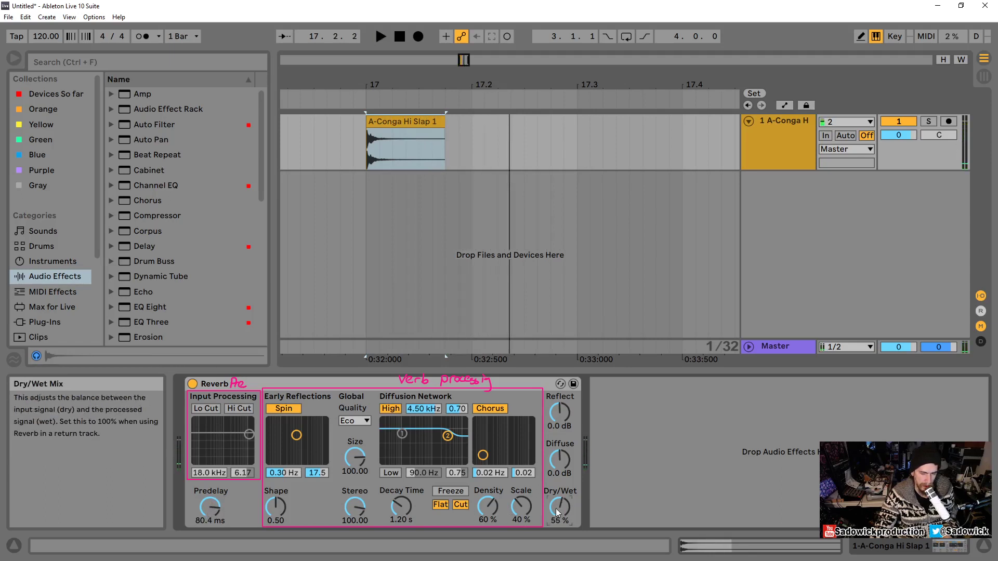
pyautogui.moveTo(210, 511); pyautogui.dragTo(211, 468)
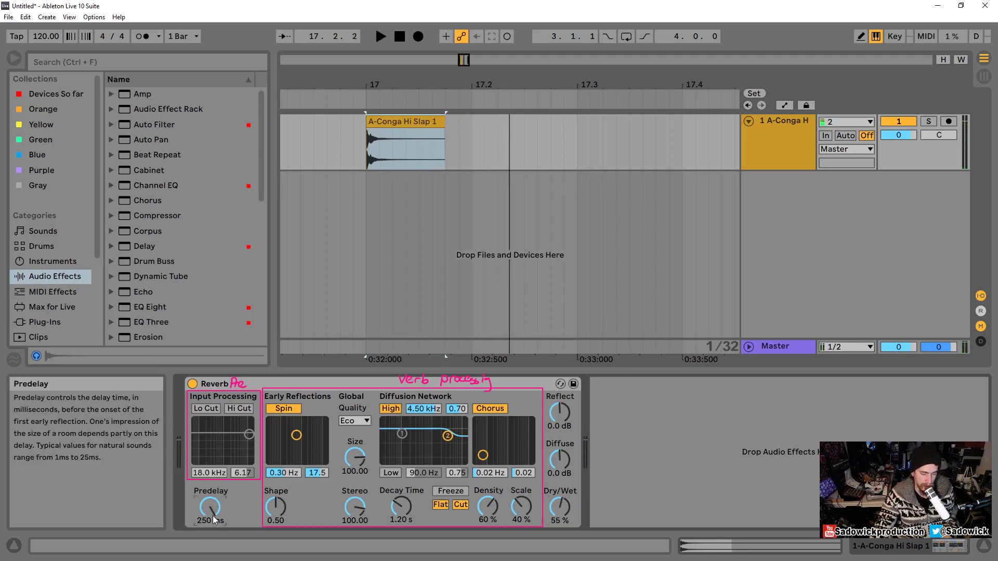
pyautogui.press('space')
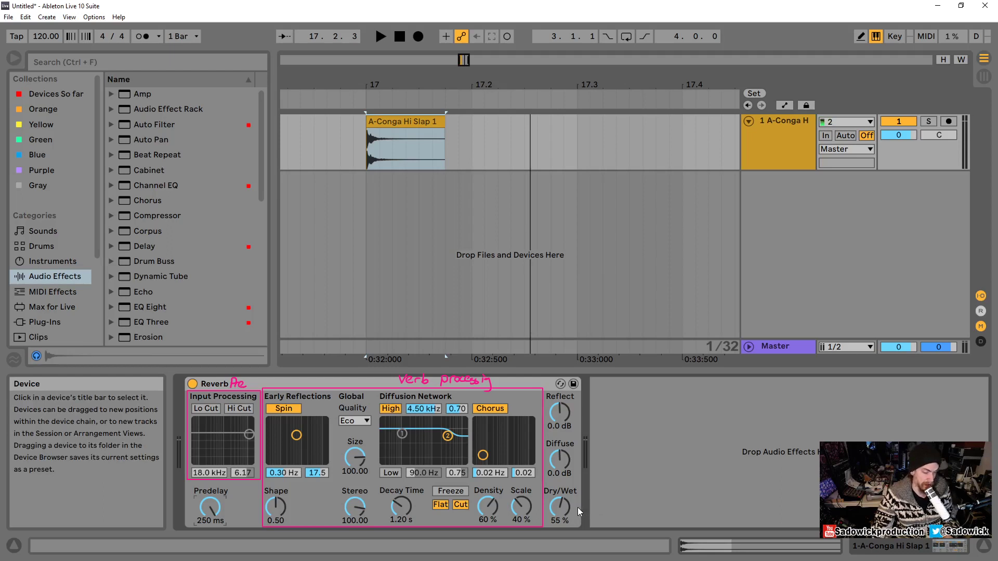
pyautogui.press('space')
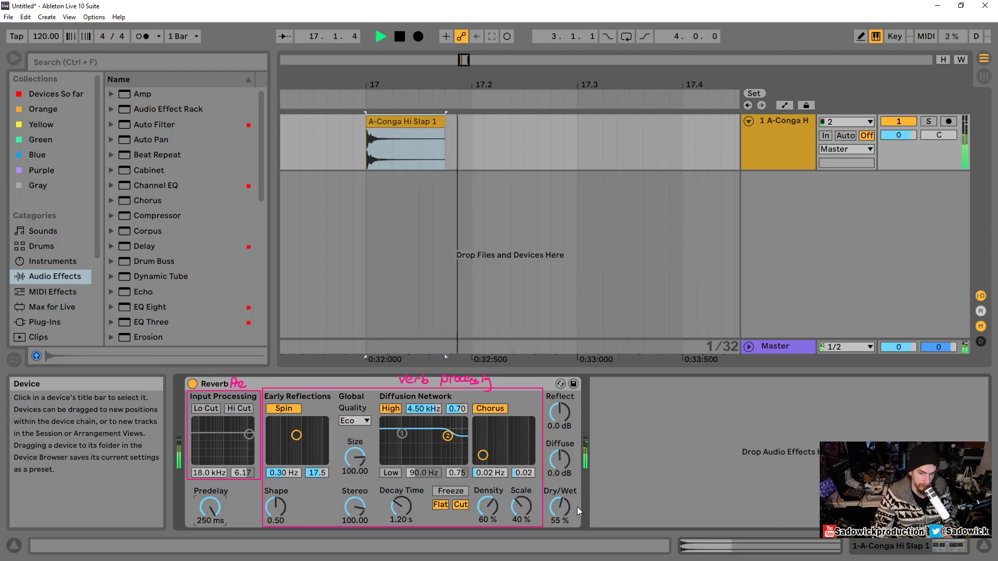
pyautogui.press('space')
# Set the Reverb's Decay Time to 10.7 s and audition the long tail on the conga
pyautogui.moveTo(401, 506); pyautogui.dragTo(400, 445)
pyautogui.press('space')
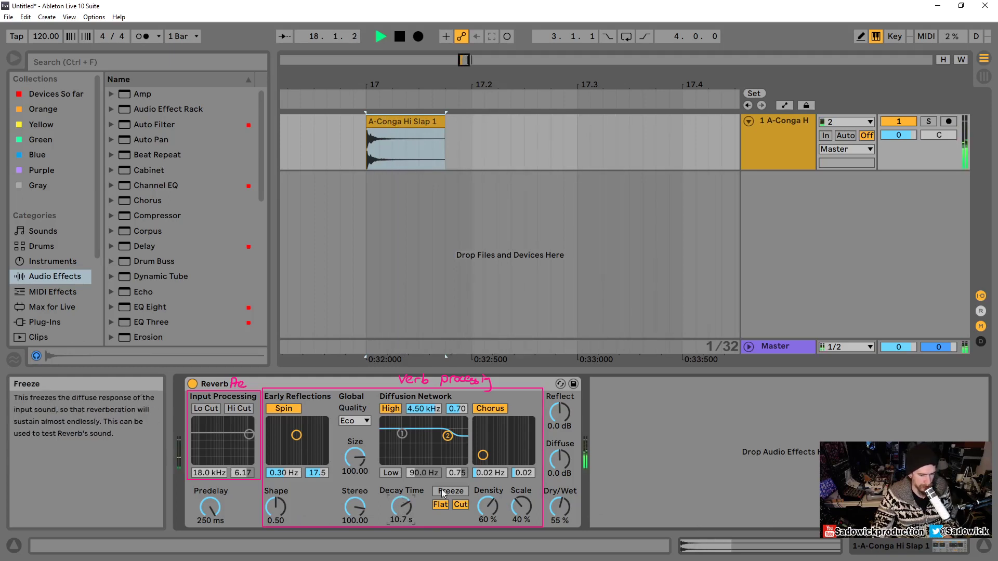
pyautogui.press('space')
pyautogui.press('space')
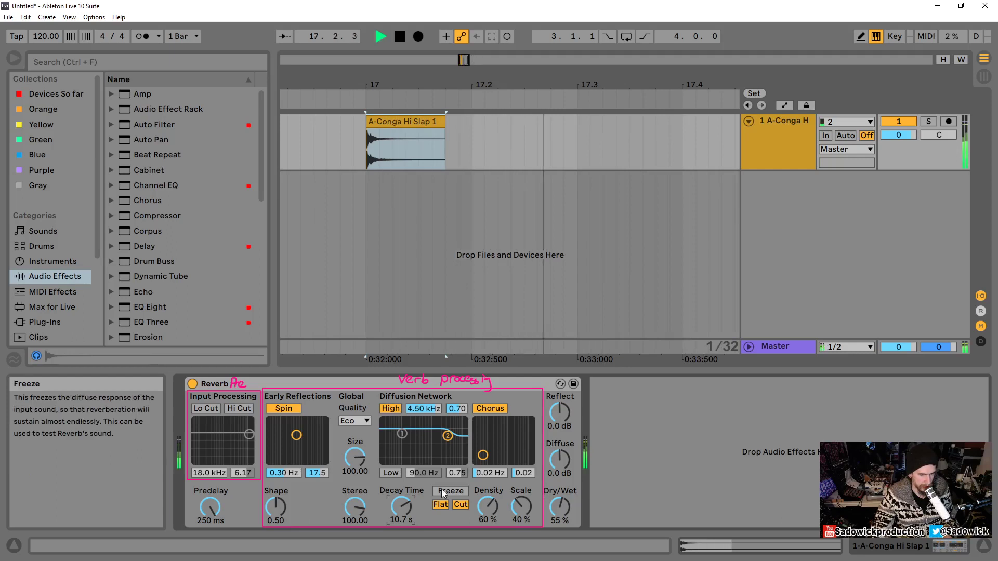
pyautogui.press('space')
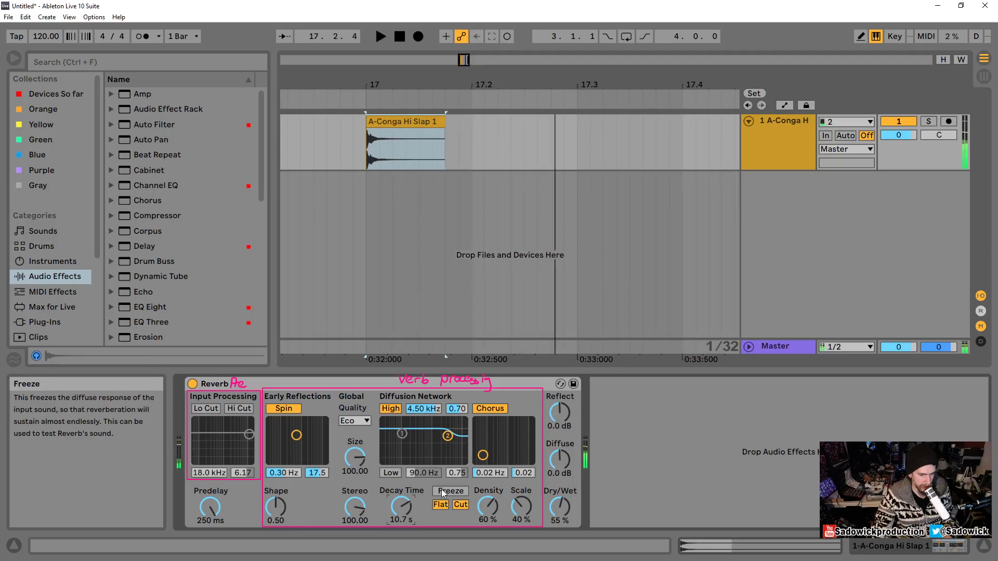
# Reset Decay Time to 1.20 s and Predelay to 2.50 ms, and clear the drawn annotations
pyautogui.doubleClick(403, 506)
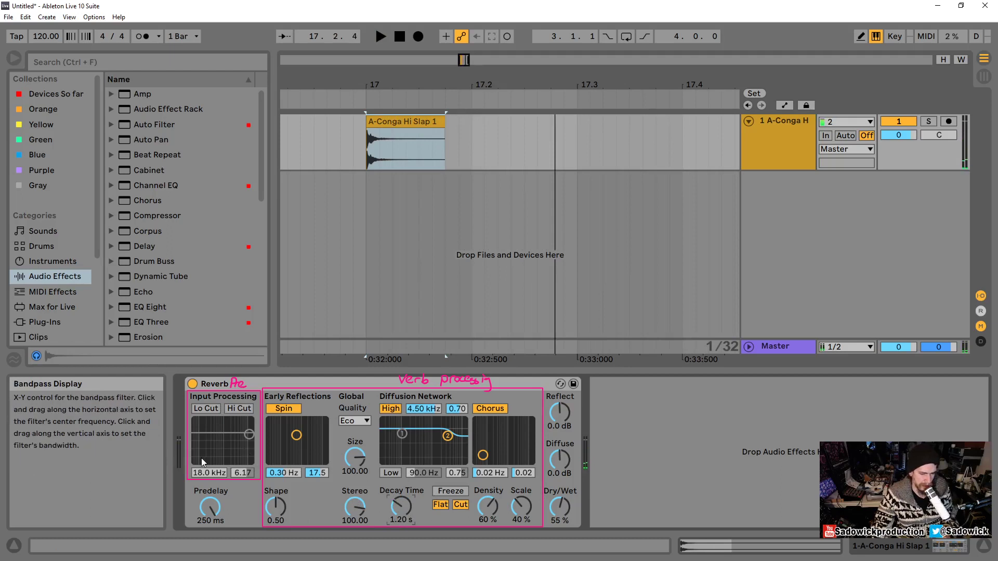
pyautogui.doubleClick(211, 500)
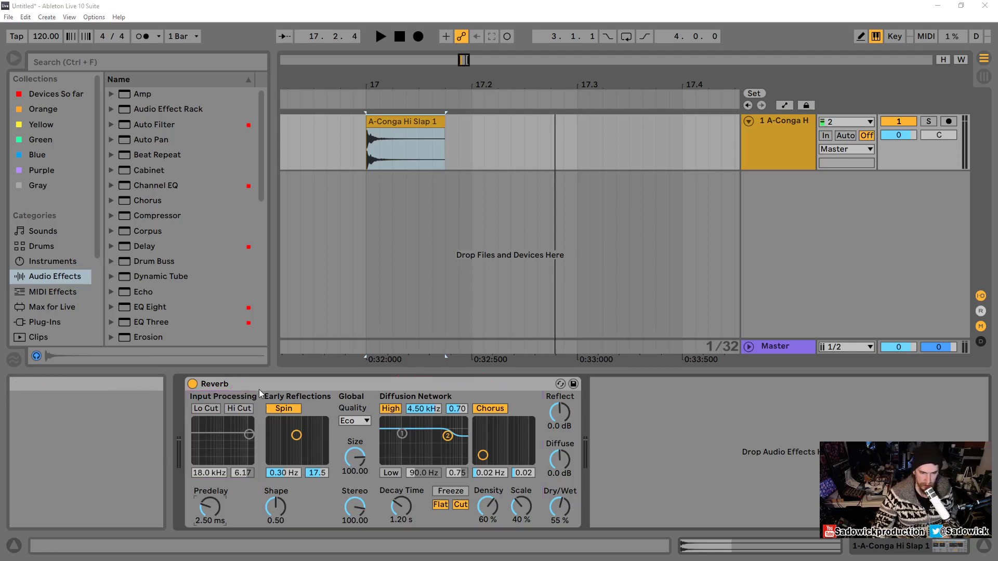
# Draw annotation boxes around the Reverb's Early Reflections section and its Reflect knob
pyautogui.moveTo(259, 392)
pyautogui.mouseDown()
pyautogui.moveTo(310, 515)
pyautogui.moveTo(338, 527)
pyautogui.mouseUp()
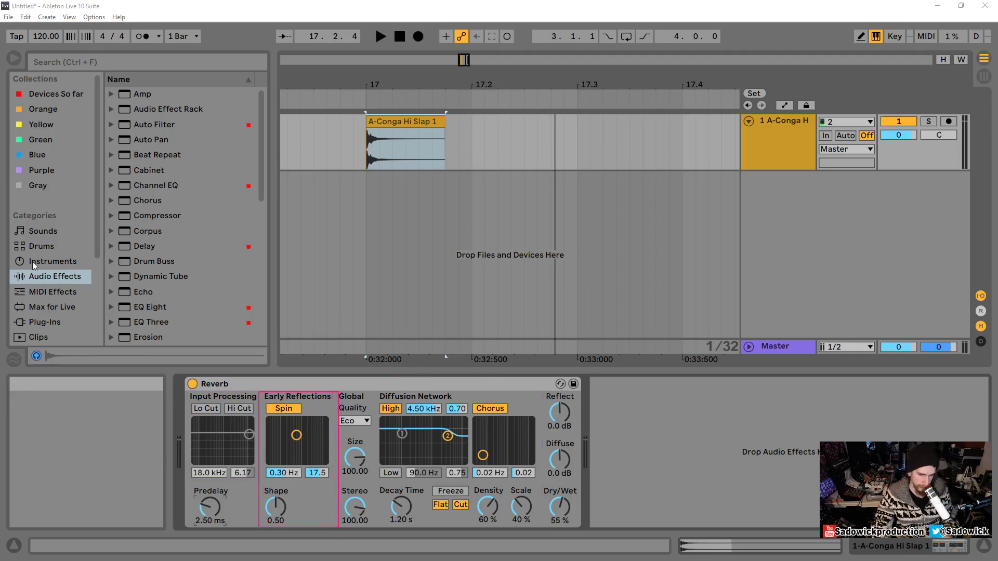
pyautogui.moveTo(542, 388); pyautogui.dragTo(579, 434)
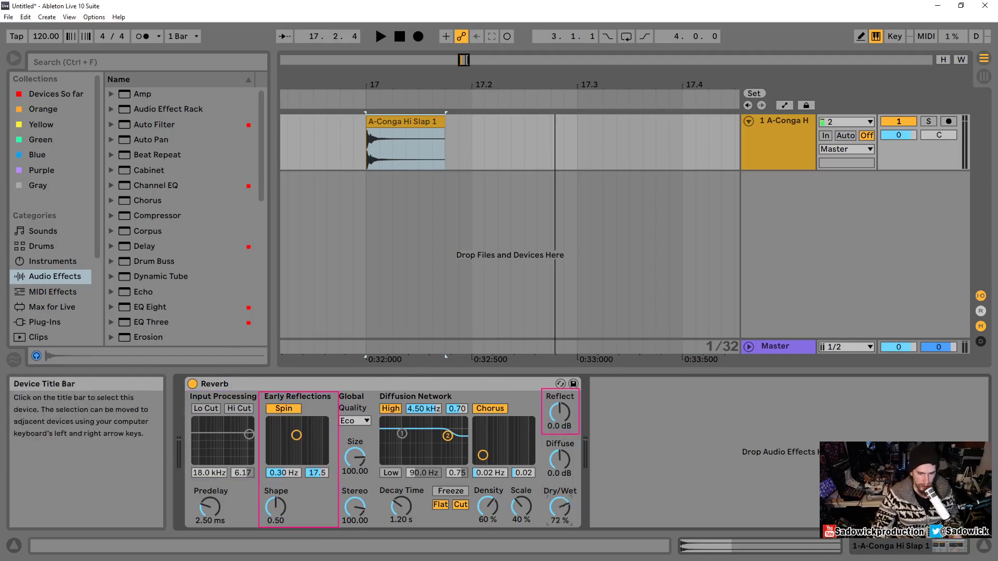
# Isolate the early reflections with Dry/Wet at 100% and Diffuse at -30 dB, and audition the conga clip
pyautogui.moveTo(558, 511); pyautogui.dragTo(560, 484)
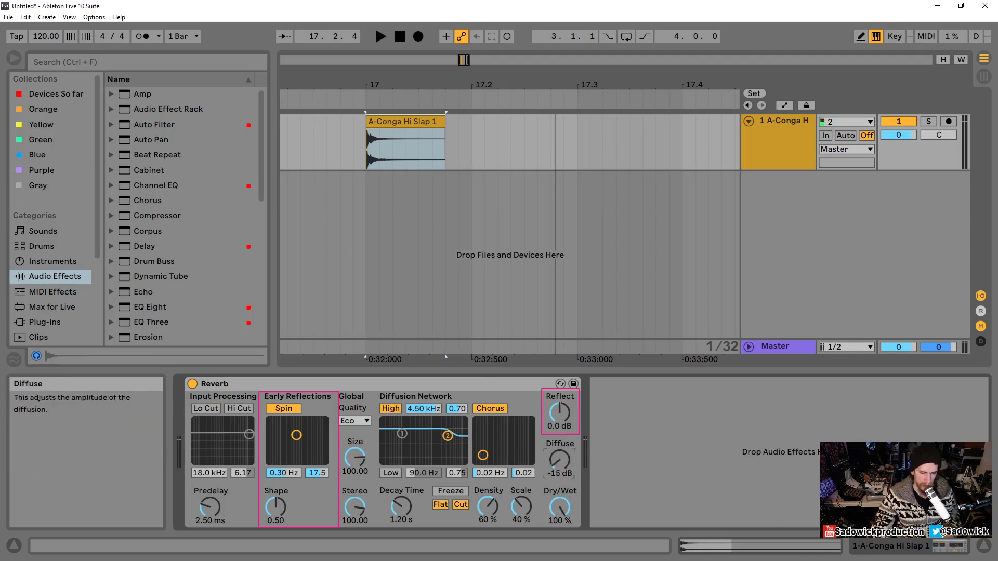
pyautogui.click(563, 418)
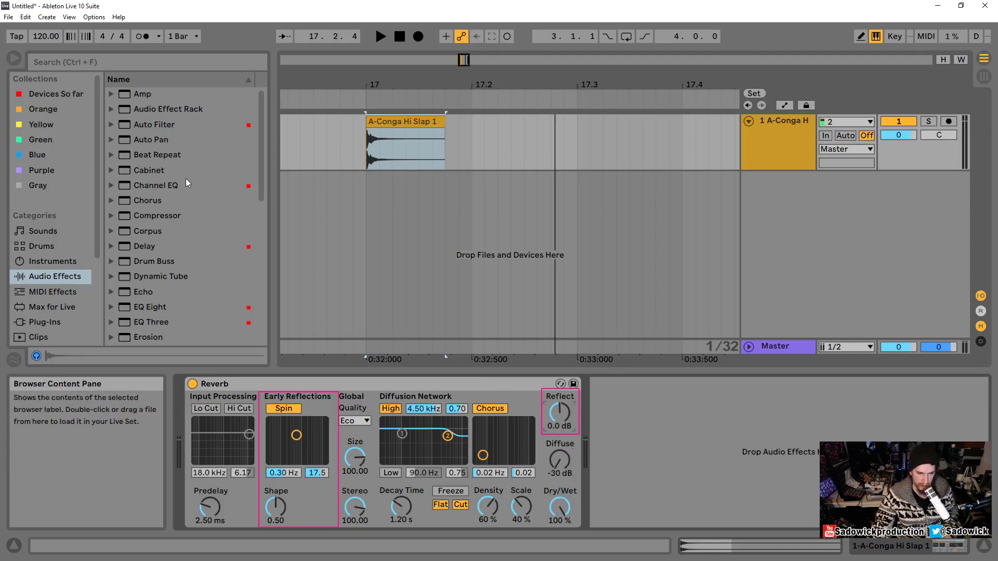
pyautogui.click(405, 120)
pyautogui.press('space')
pyautogui.press('space')
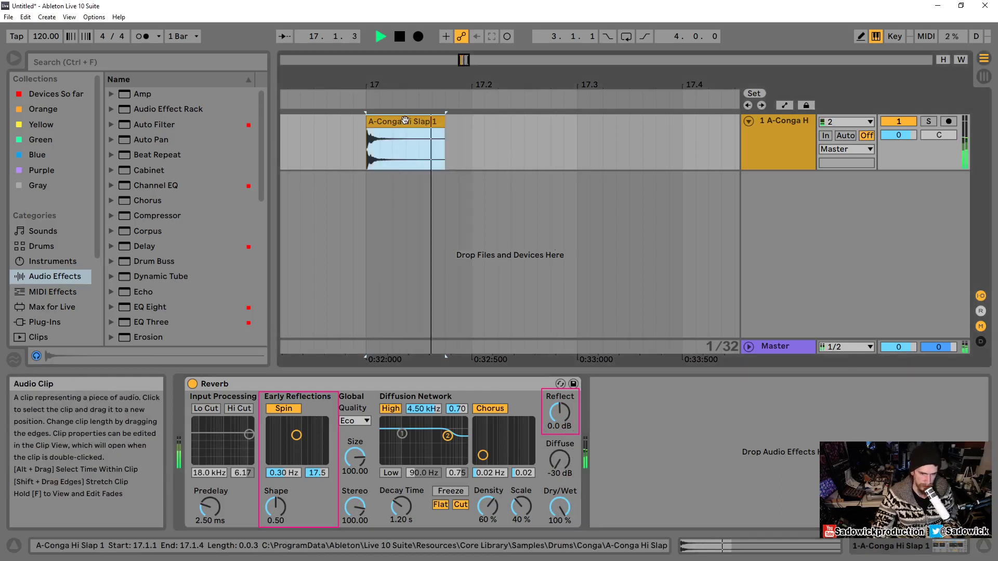
pyautogui.press('space')
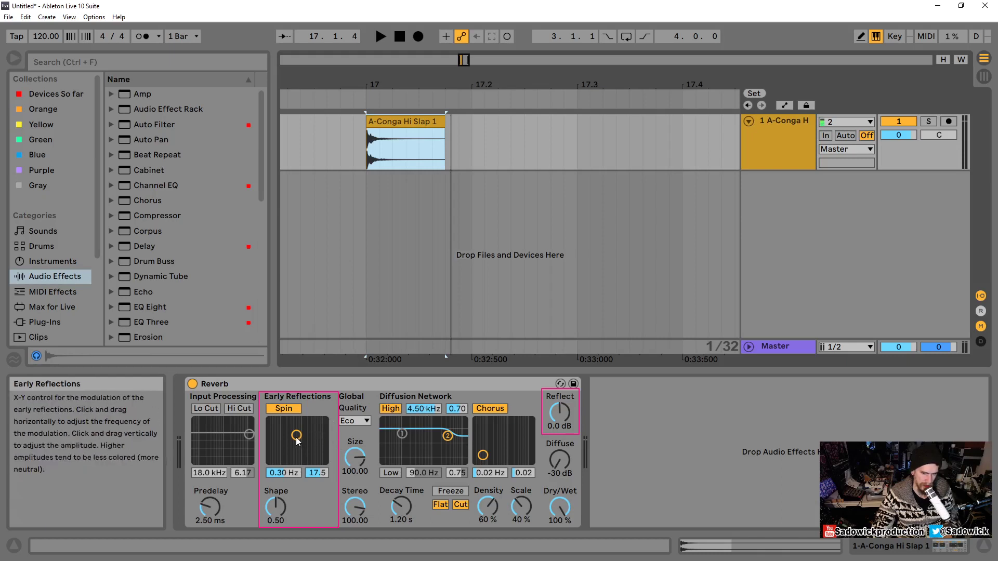
# Adjust the Early Reflections modulation to 0.40 Hz with amount 27.6, and set Shape to 0.68
pyautogui.moveTo(294, 455); pyautogui.dragTo(291, 485)
pyautogui.moveTo(313, 474); pyautogui.dragTo(313, 426)
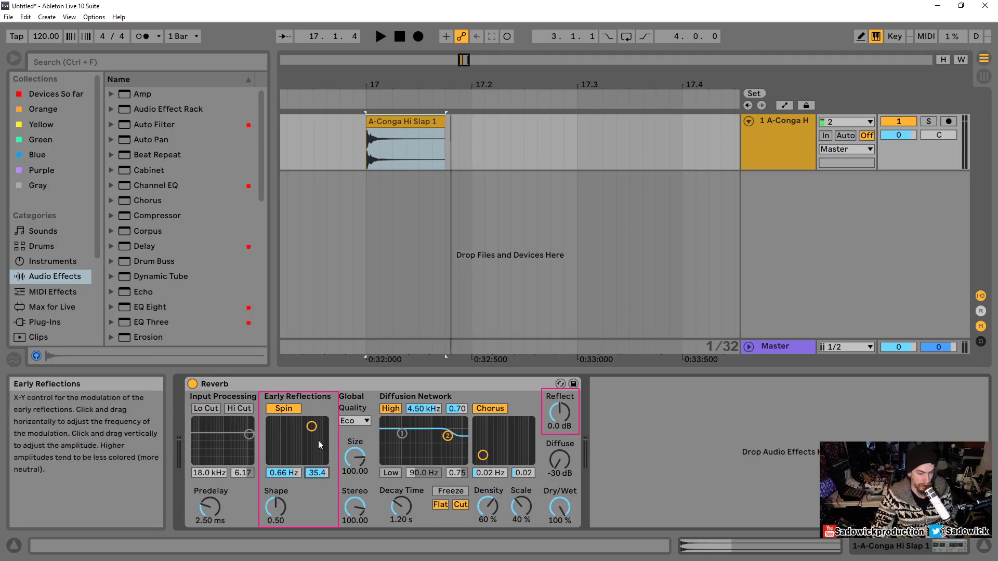
pyautogui.moveTo(312, 427); pyautogui.dragTo(305, 431)
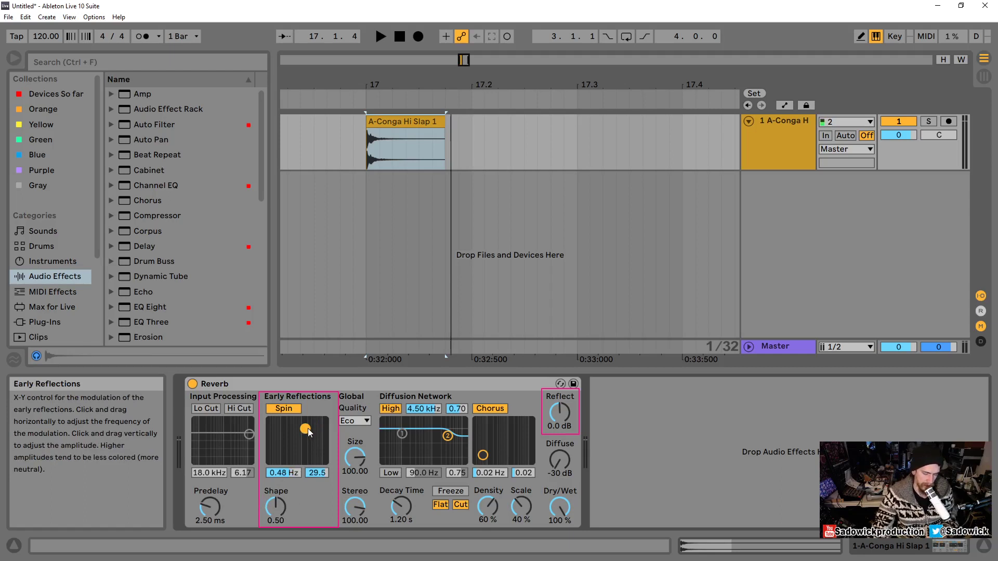
pyautogui.moveTo(308, 429); pyautogui.dragTo(308, 427)
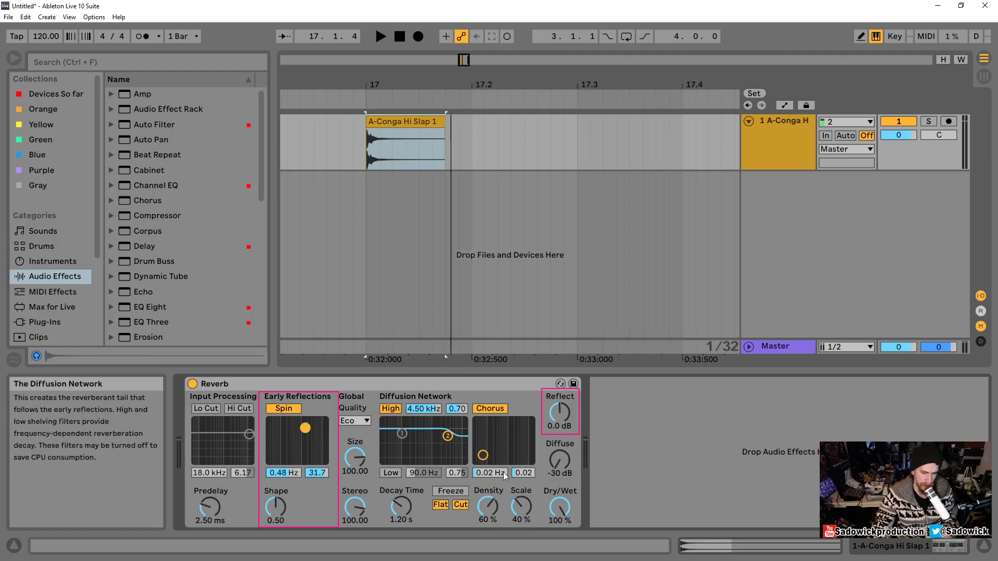
pyautogui.moveTo(274, 510); pyautogui.dragTo(274, 496)
pyautogui.moveTo(308, 438); pyautogui.dragTo(289, 463)
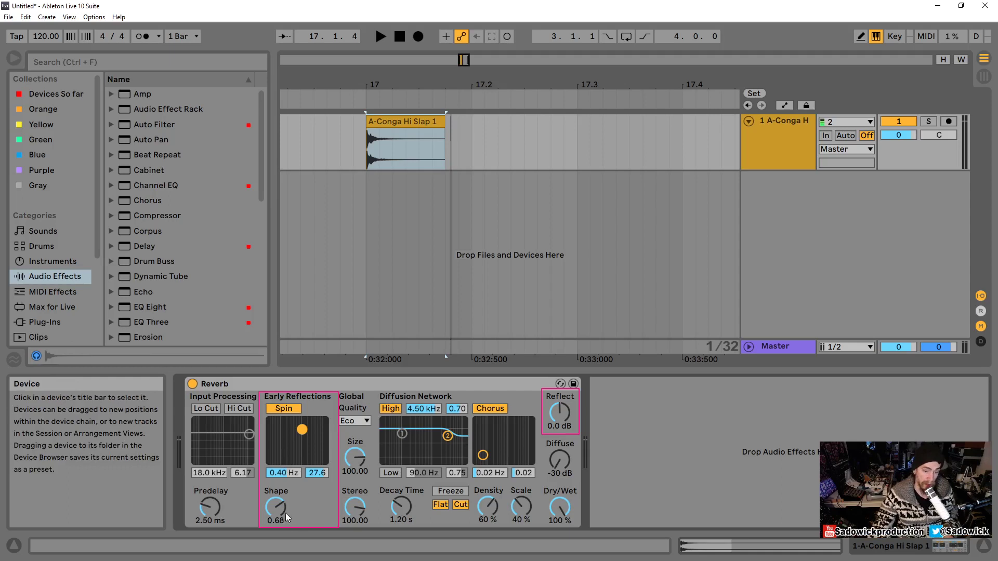
# Audition the conga with Shape at 0.00 and again at its default of 0.50
pyautogui.moveTo(274, 506); pyautogui.dragTo(278, 510)
pyautogui.press('space')
pyautogui.press('space')
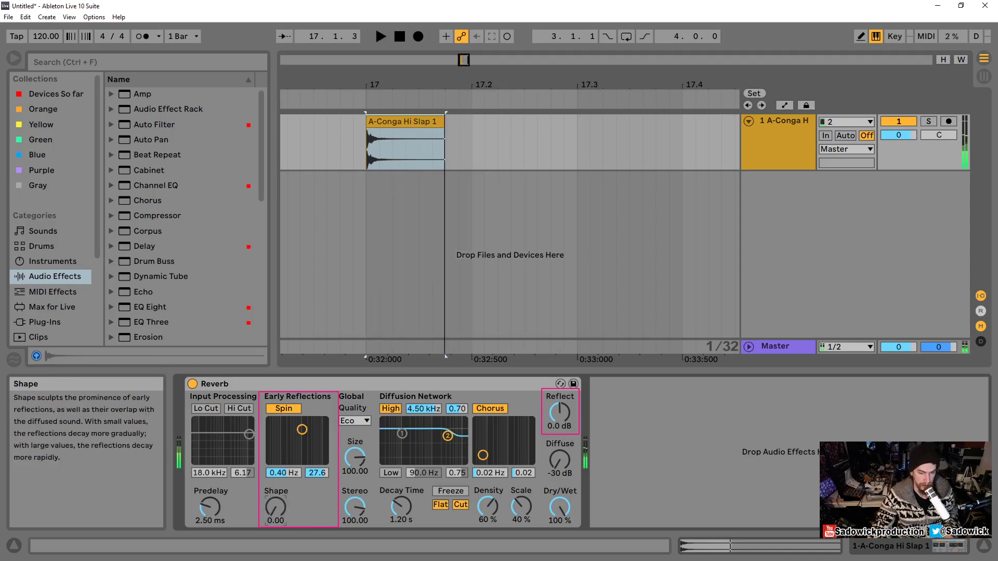
pyautogui.doubleClick(277, 509)
pyautogui.press('space')
pyautogui.press('space')
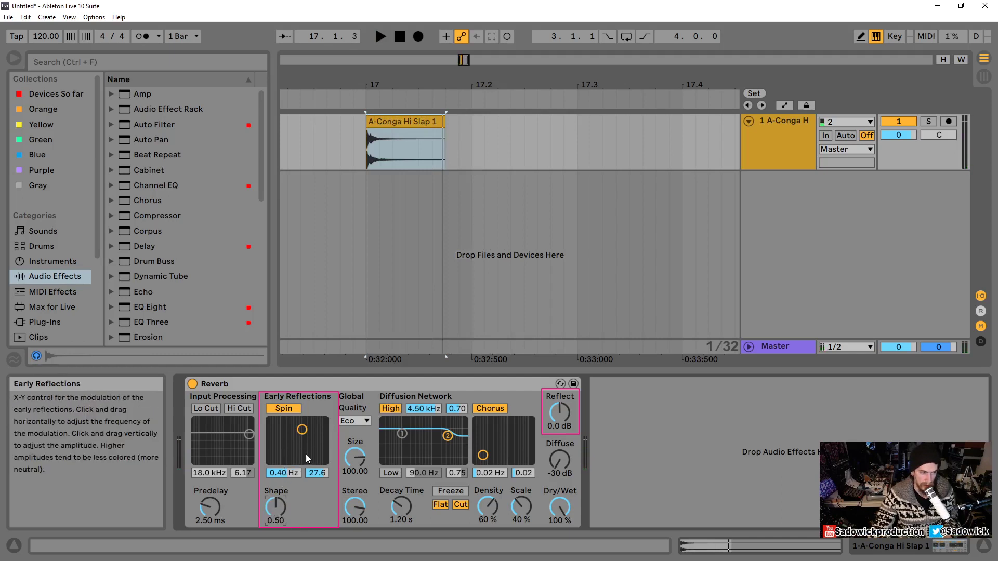
# Set Shape to 1.00 and the Early Reflections modulation to 0.68 Hz with amount 55.0, and play the conga
pyautogui.moveTo(276, 509); pyautogui.dragTo(275, 479)
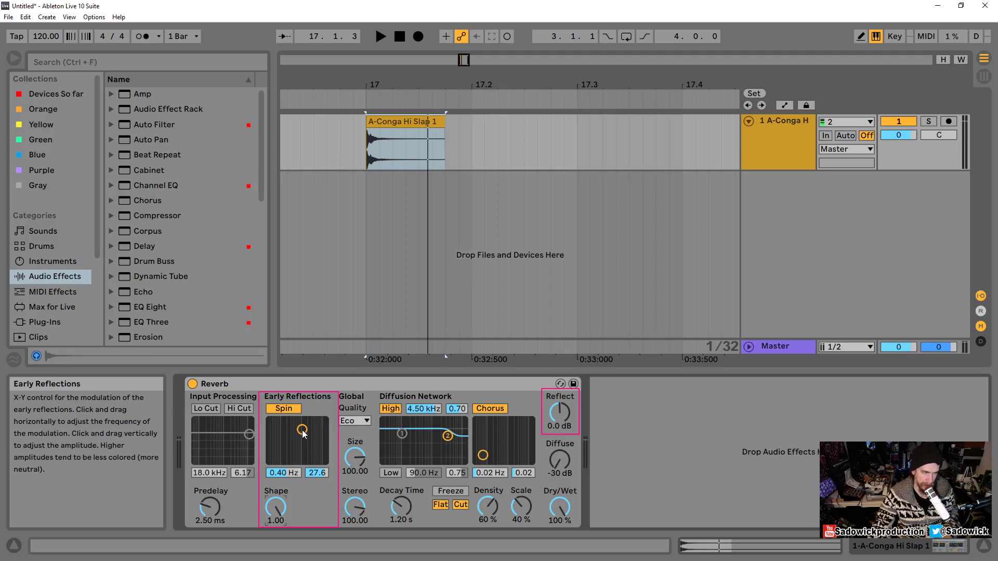
pyautogui.moveTo(304, 434); pyautogui.dragTo(313, 425)
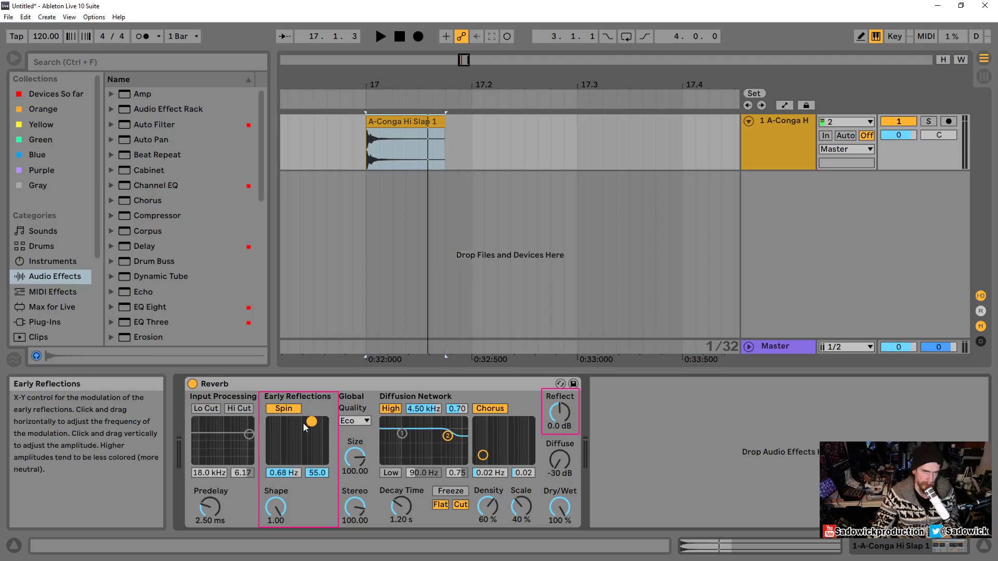
pyautogui.press('space')
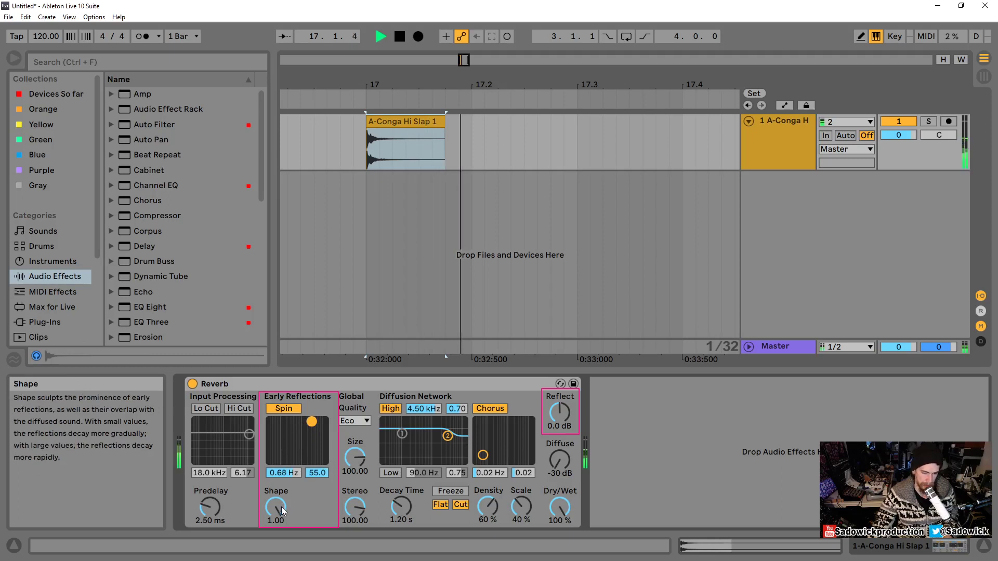
# Raise the Early Reflections modulation rate to 1.30 Hz and audition the conga several times
pyautogui.moveTo(316, 427); pyautogui.dragTo(325, 425)
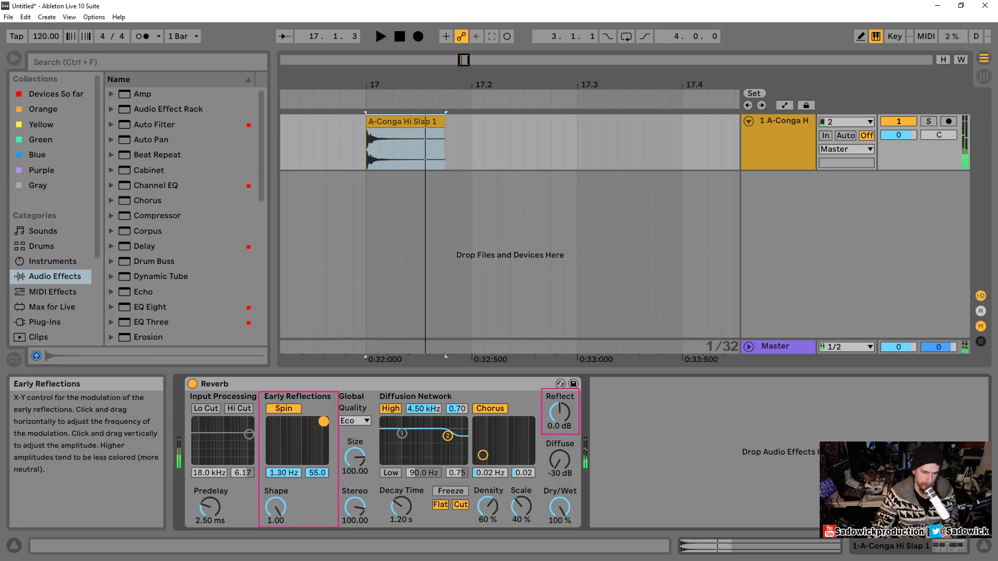
pyautogui.press('space')
pyautogui.press('space')
pyautogui.press('space')
pyautogui.press('space')
pyautogui.press('space')
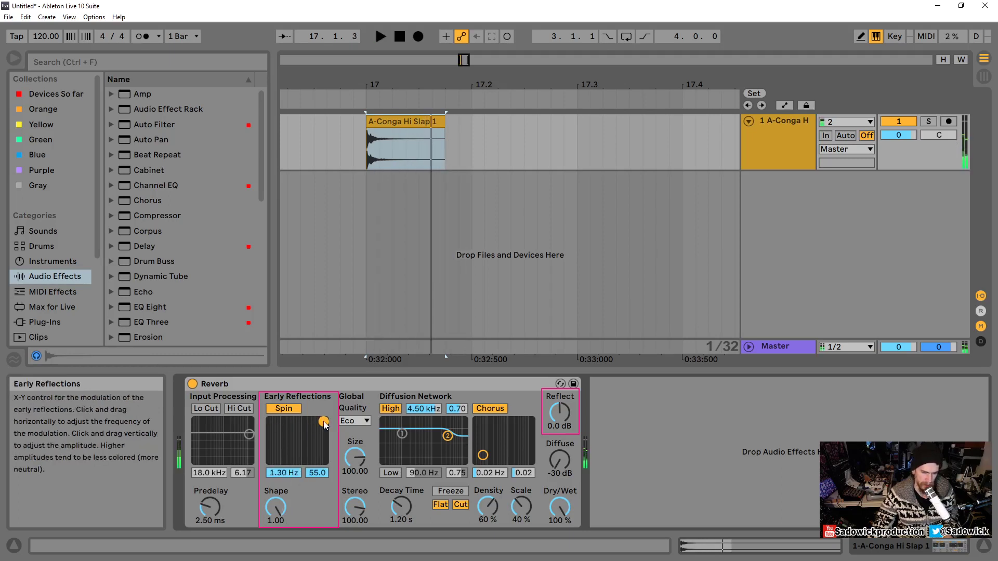
# Boost the Reflect level to 4.8 dB and audition the conga
pyautogui.moveTo(559, 413); pyautogui.dragTo(558, 402)
pyautogui.press('space')
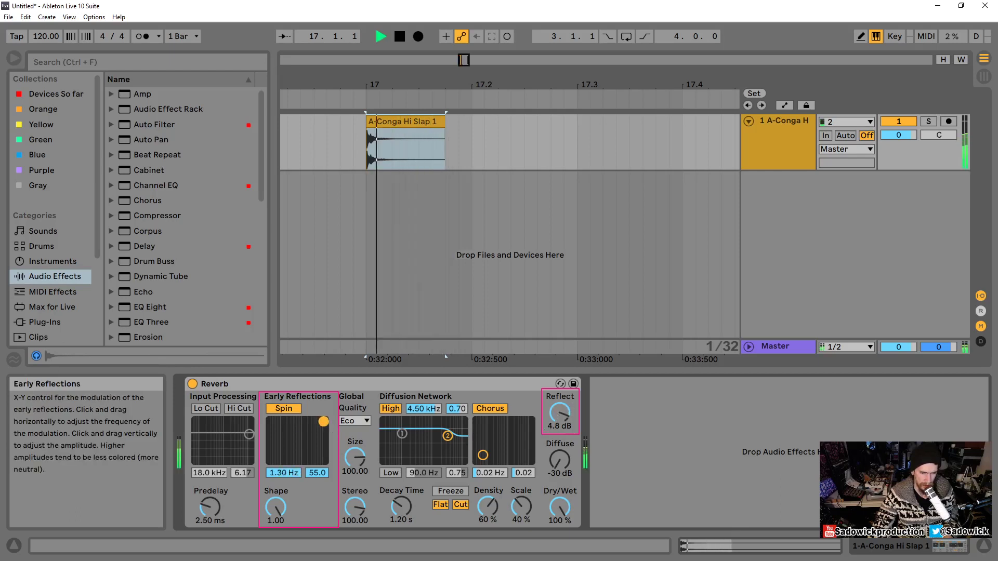
pyautogui.press('space')
# Lower the Early Reflections modulation to 0.27 Hz with amount 13.8, turn Spin off, and audition the conga
pyautogui.moveTo(324, 422); pyautogui.dragTo(295, 438)
pyautogui.press('space')
pyautogui.press('space')
pyautogui.click(282, 407)
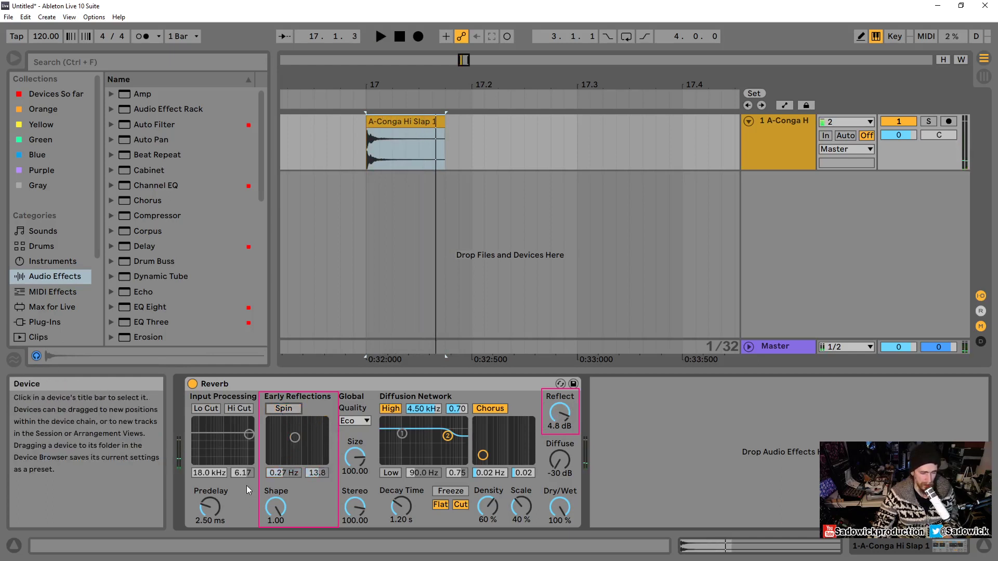
pyautogui.press('space')
pyautogui.press('space')
pyautogui.press('space')
# Reset the Reflect level to 0.0 dB and audition the conga
pyautogui.doubleClick(565, 415)
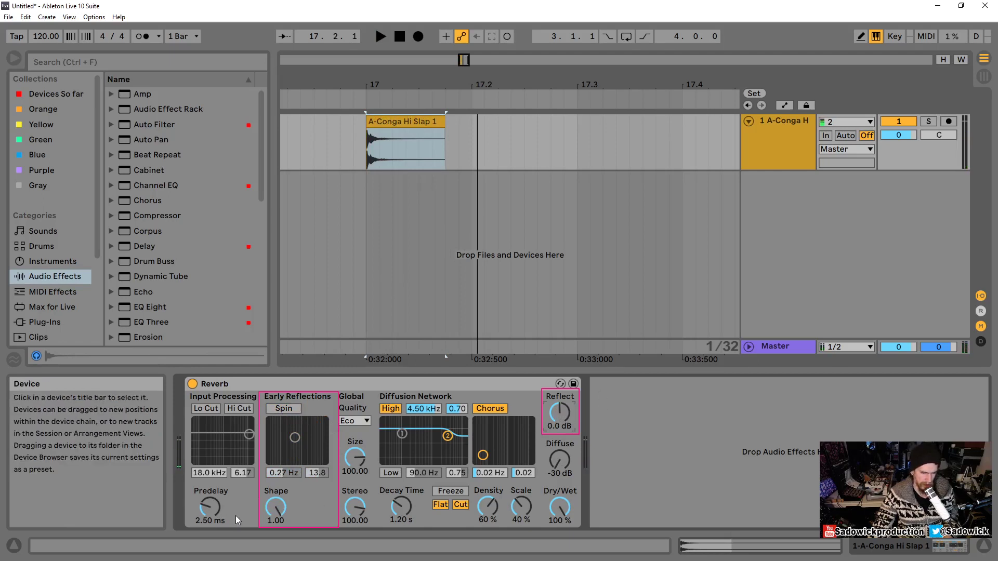
pyautogui.press('space')
pyautogui.press('space')
# Compare the conga's early reflections with Shape at 0.00 and at 1.00
pyautogui.doubleClick(276, 507)
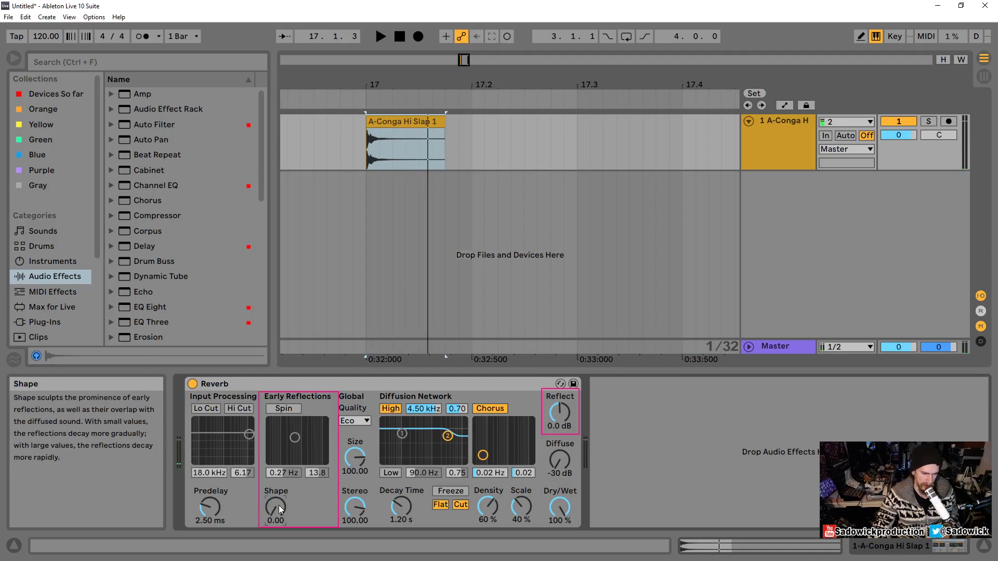
pyautogui.press('space')
pyautogui.press('space')
pyautogui.press('space')
pyautogui.press('space')
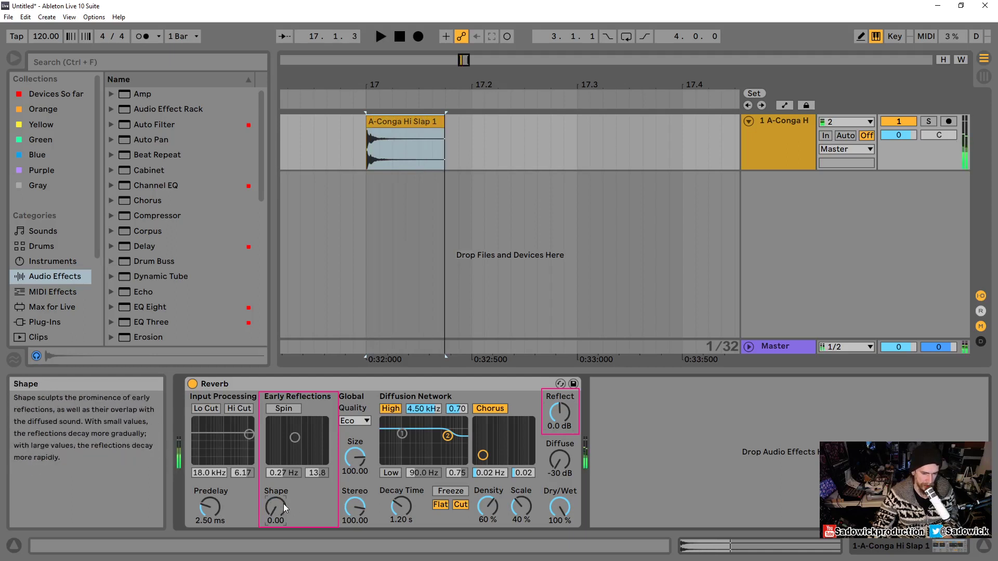
pyautogui.moveTo(283, 506); pyautogui.dragTo(283, 447)
pyautogui.press('space')
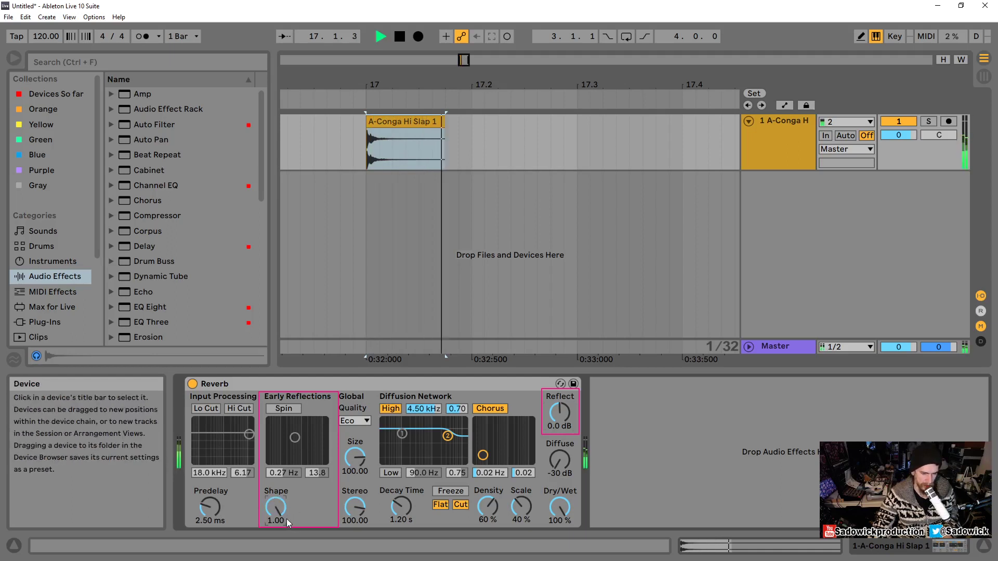
pyautogui.press('space')
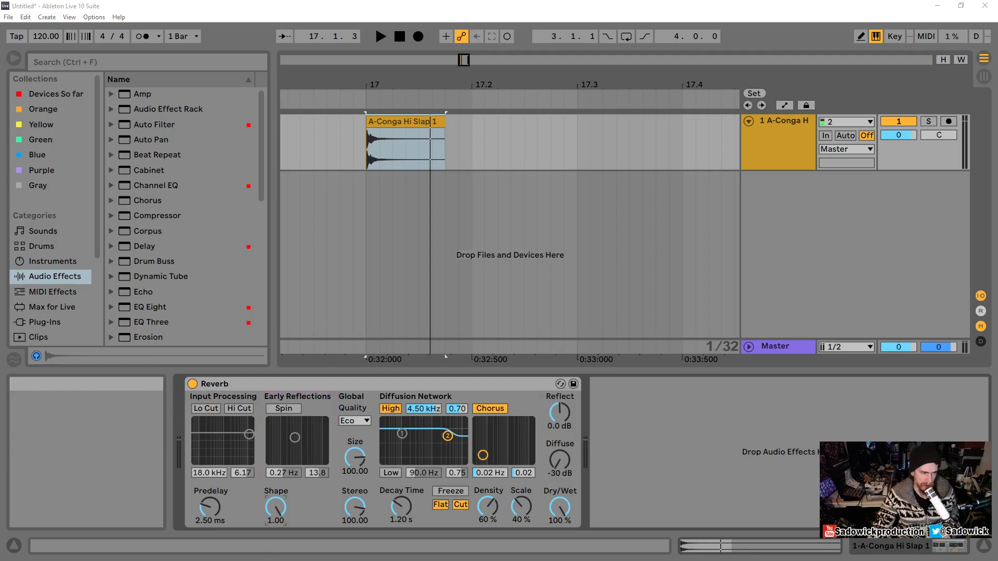
# Reset Diffuse to 0.0 dB and audition the conga with the global Quality at Eco
pyautogui.click(353, 420)
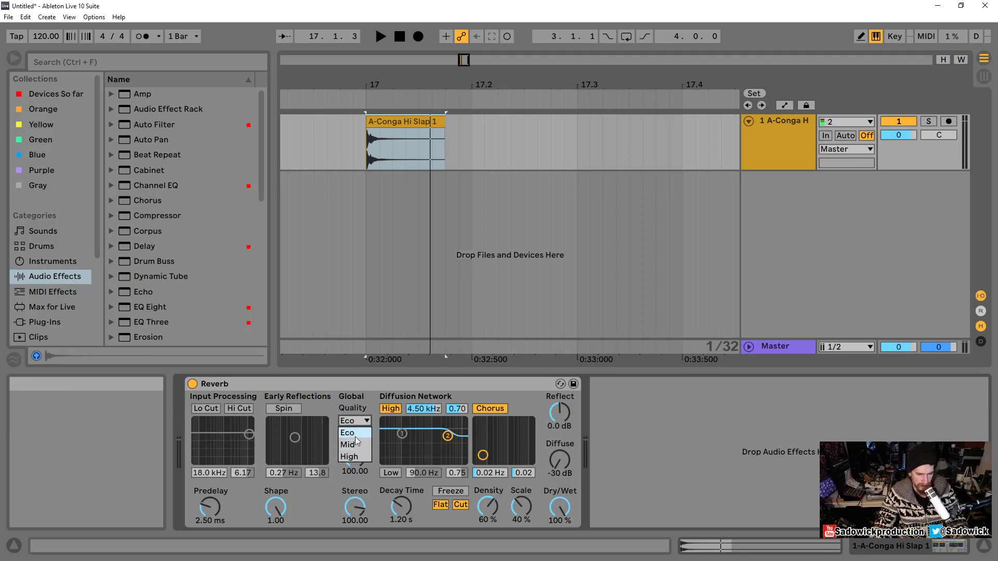
pyautogui.click(559, 460)
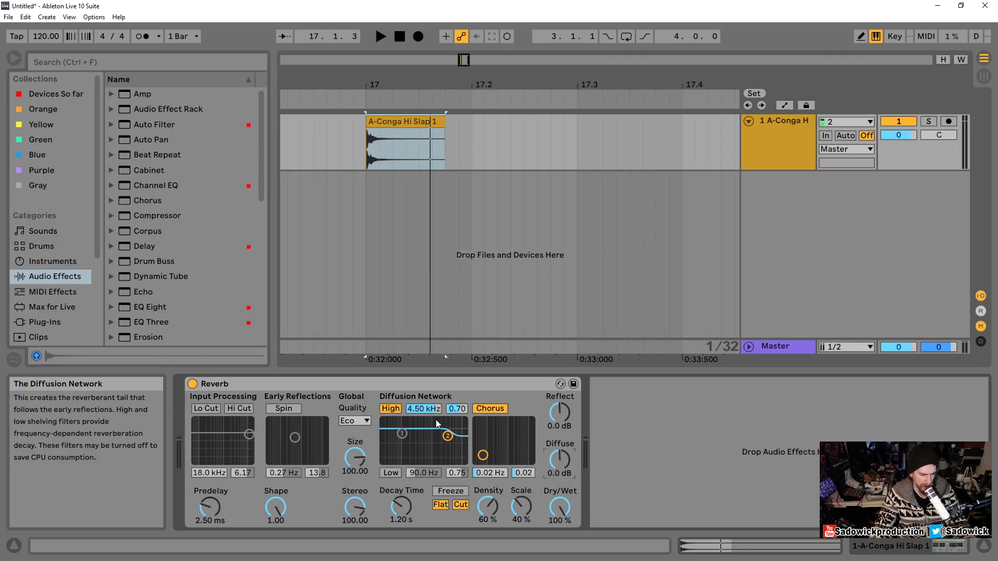
pyautogui.click(389, 122)
pyautogui.press('space')
pyautogui.press('space')
pyautogui.press('space')
pyautogui.press('space')
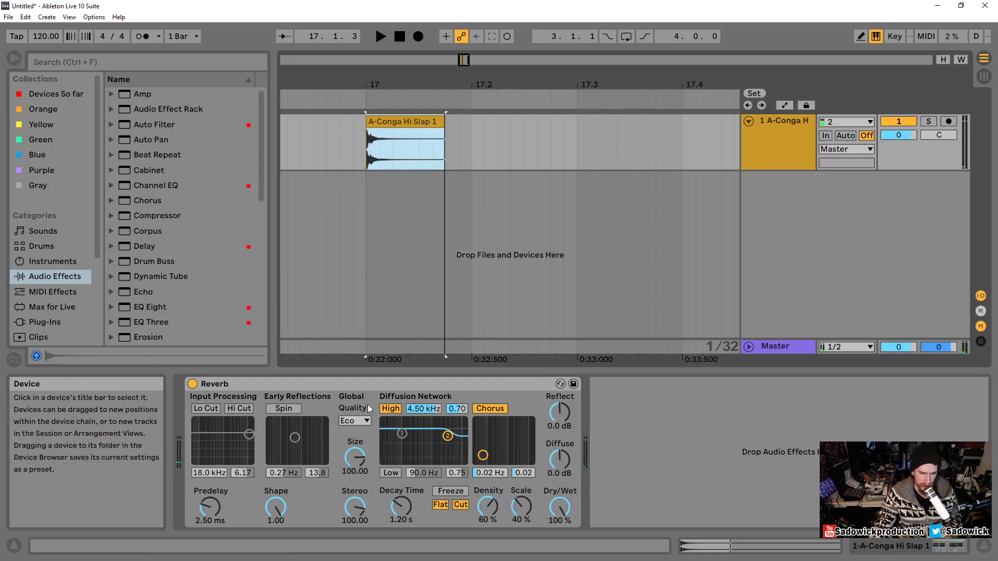
# Switch the Reverb's global Quality to Mid and audition the conga
pyautogui.click(354, 421)
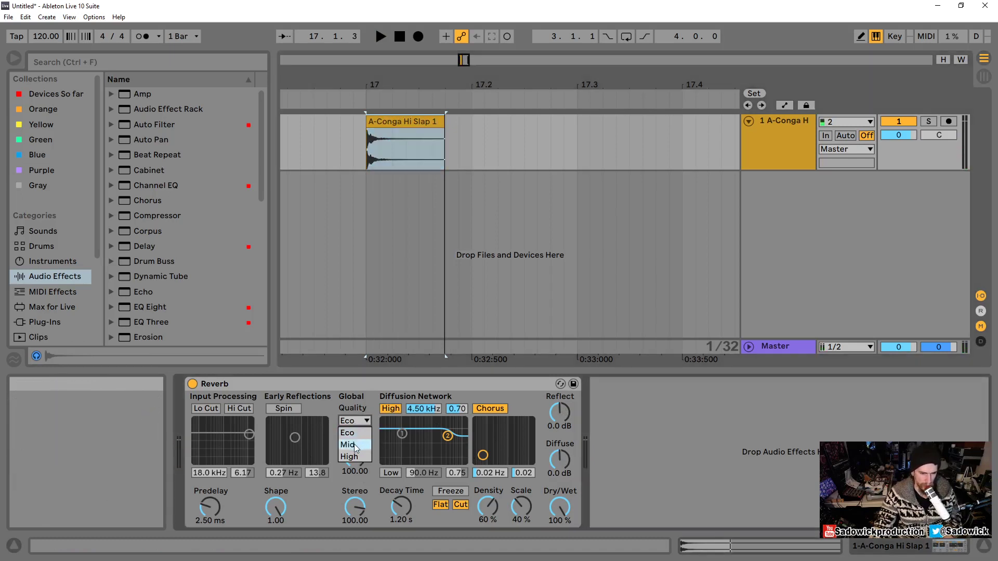
pyautogui.click(354, 444)
pyautogui.press('space')
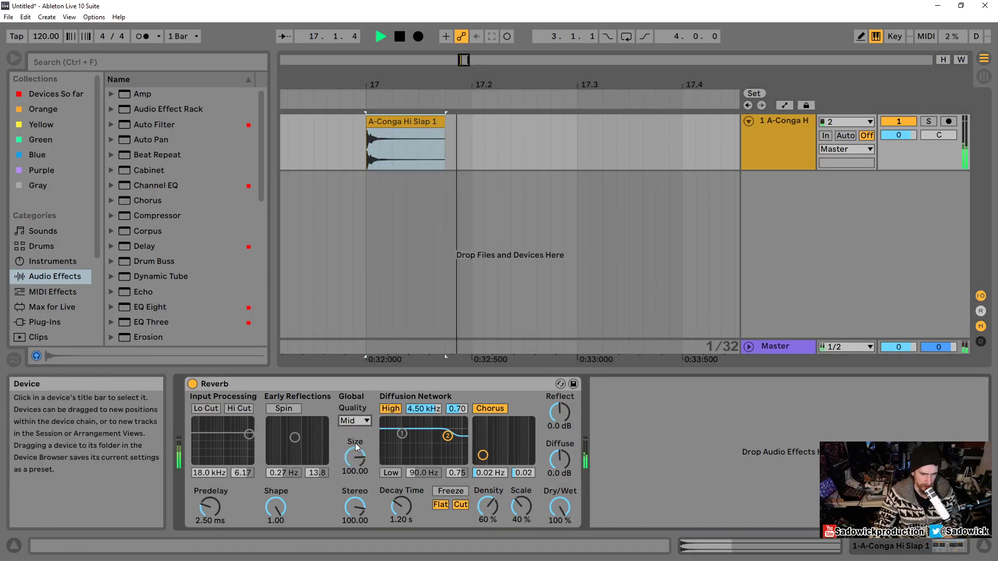
pyautogui.press('space')
# Switch the Reverb's global Quality to High and audition the conga
pyautogui.click(355, 421)
pyautogui.click(355, 456)
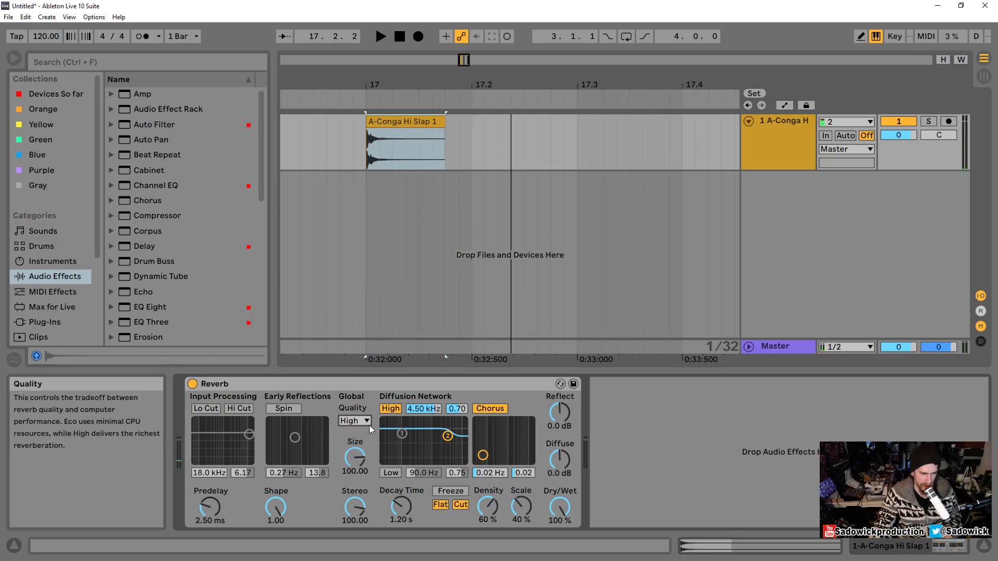
pyautogui.press('space')
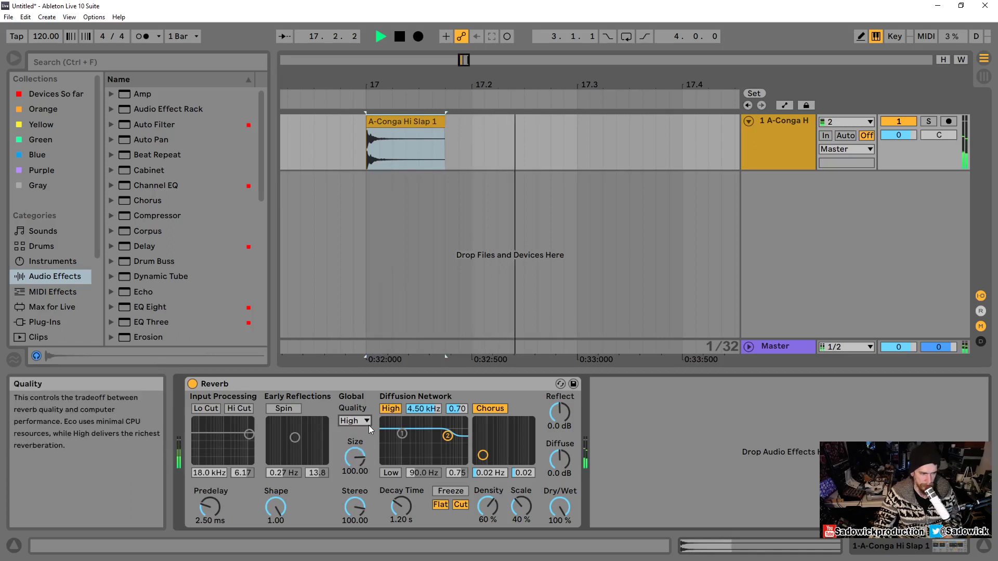
pyautogui.press('space')
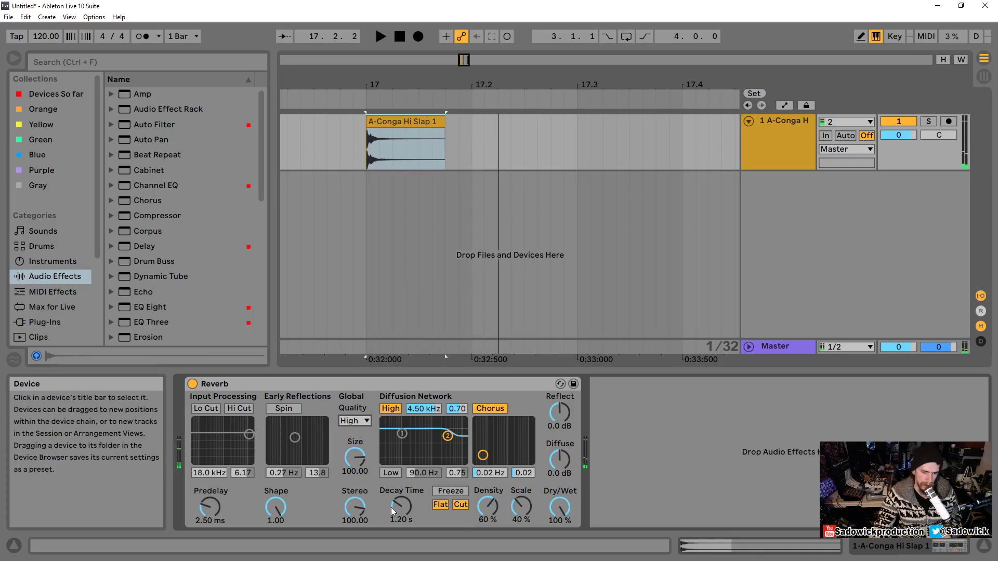
# Return the global Quality to Eco and audition the conga for comparison
pyautogui.click(366, 421)
pyautogui.click(350, 398)
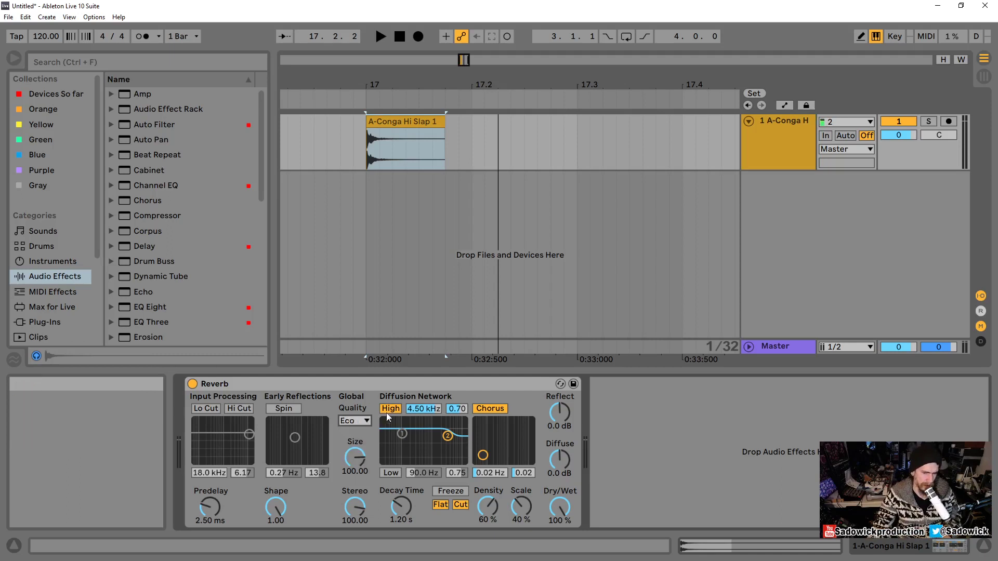
pyautogui.press('space')
pyautogui.press('space')
# Set the global Quality to High and Decay Time to 5.21 s, and audition the conga's longer tail
pyautogui.click(351, 422)
pyautogui.click(354, 433)
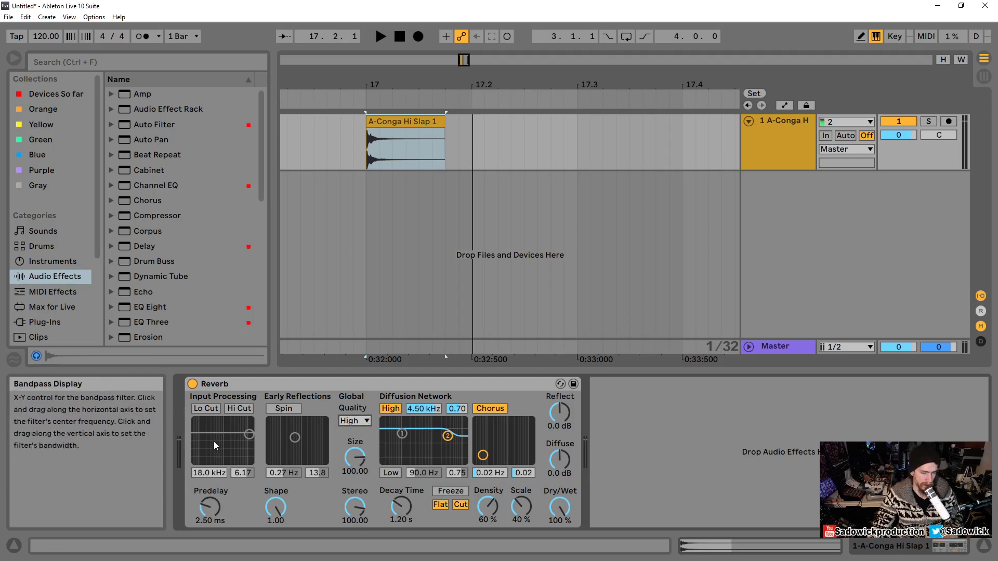
pyautogui.moveTo(394, 508); pyautogui.dragTo(387, 481)
pyautogui.press('space')
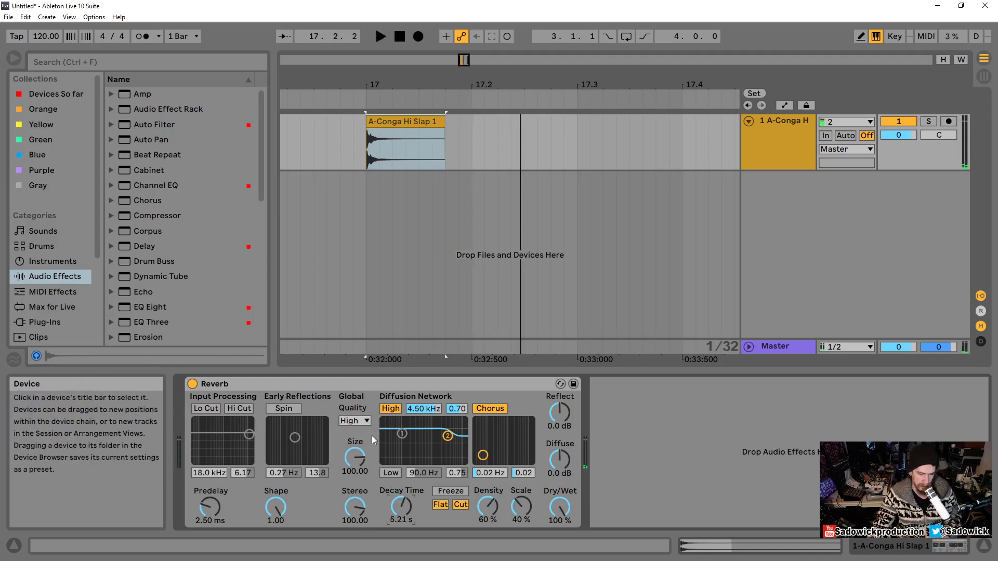
# Set the Reverb's global Quality to Eco and audition the conga with the long decay
pyautogui.click(353, 422)
pyautogui.click(354, 434)
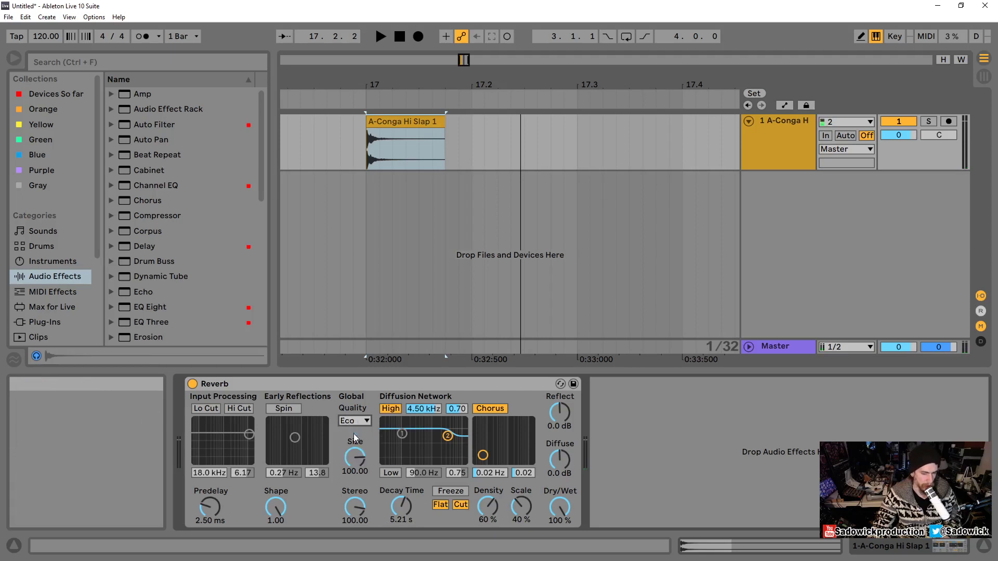
pyautogui.press('space')
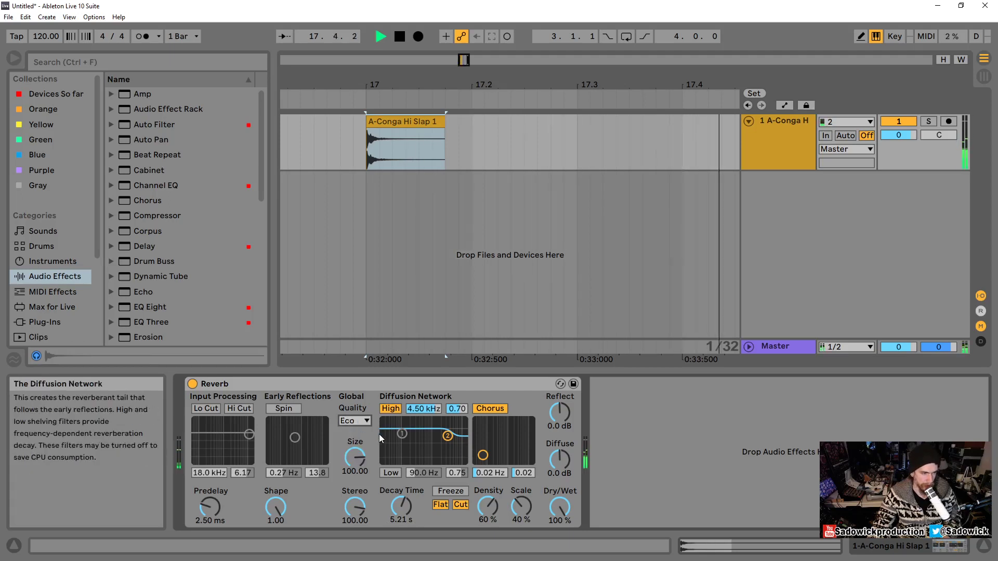
pyautogui.press('space')
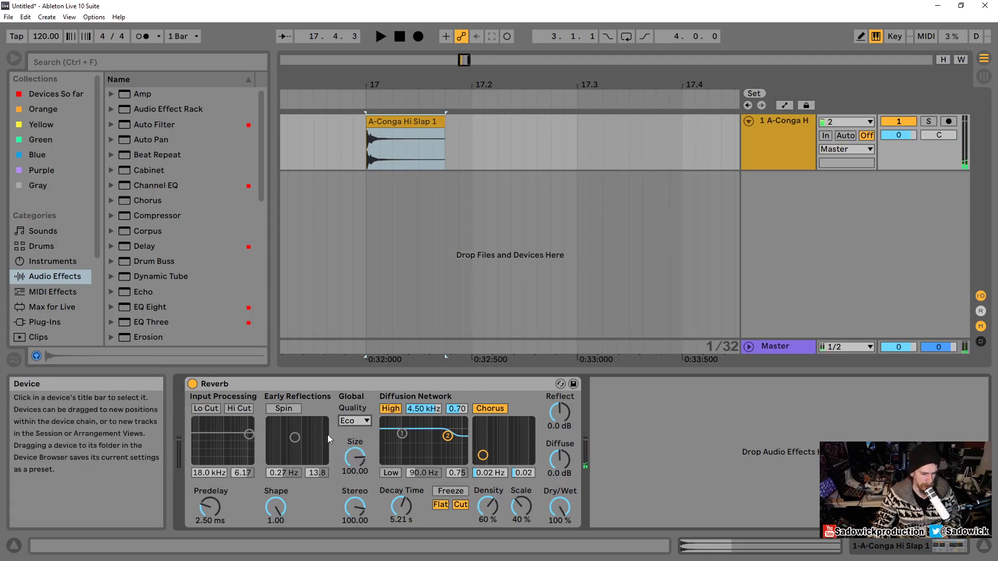
# Compare the conga's tail with global Quality at High and back at Eco
pyautogui.click(353, 421)
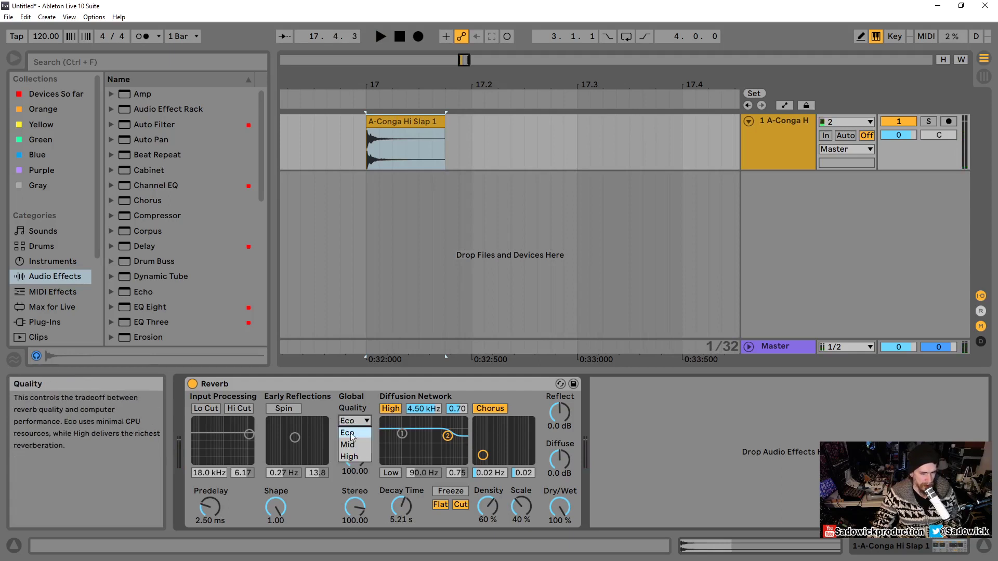
pyautogui.click(355, 454)
pyautogui.press('space')
pyautogui.click(354, 421)
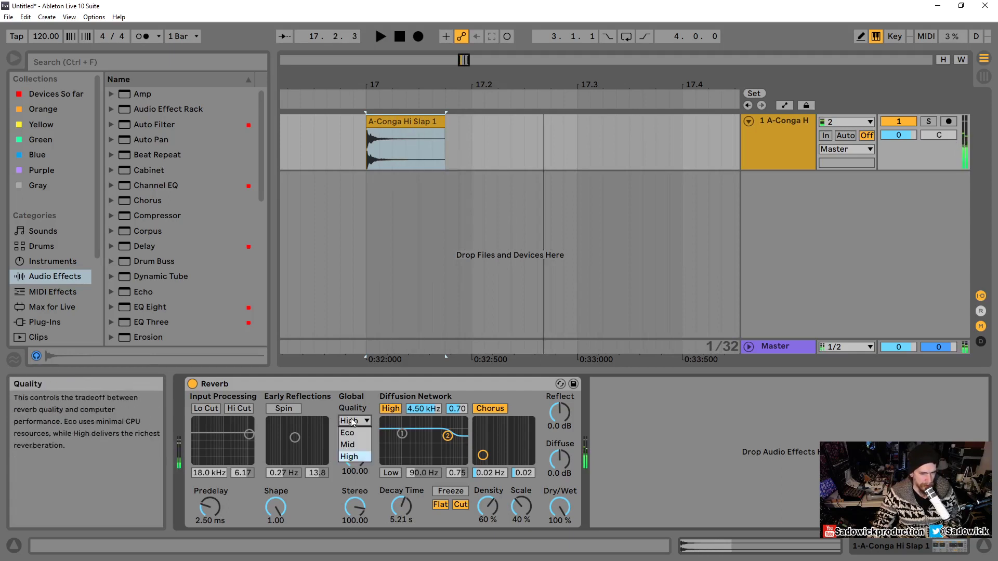
pyautogui.click(354, 433)
pyautogui.press('space')
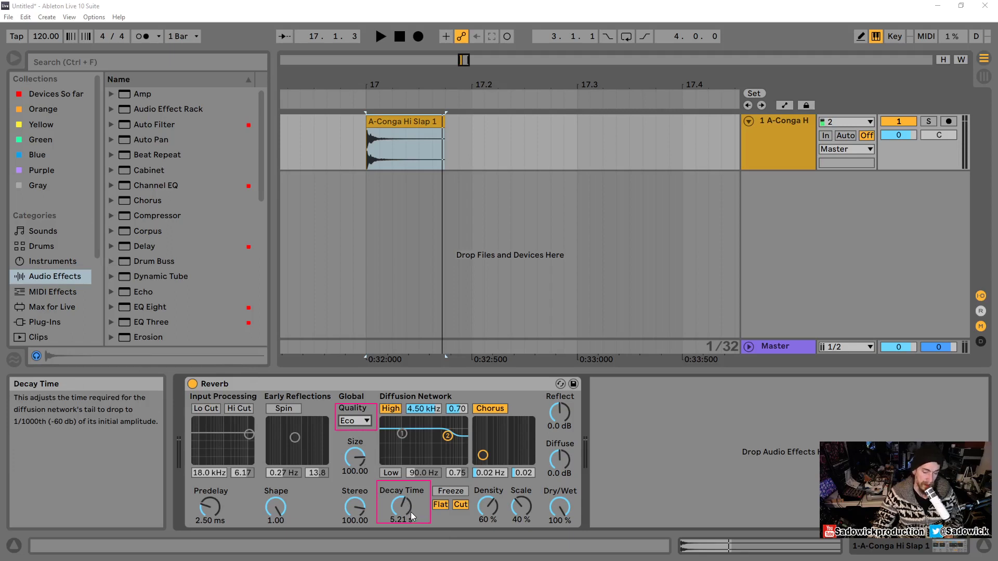
# Shorten the Reverb's Decay Time to 1.20 s and keep the global Quality at Eco
pyautogui.moveTo(407, 505); pyautogui.dragTo(408, 536)
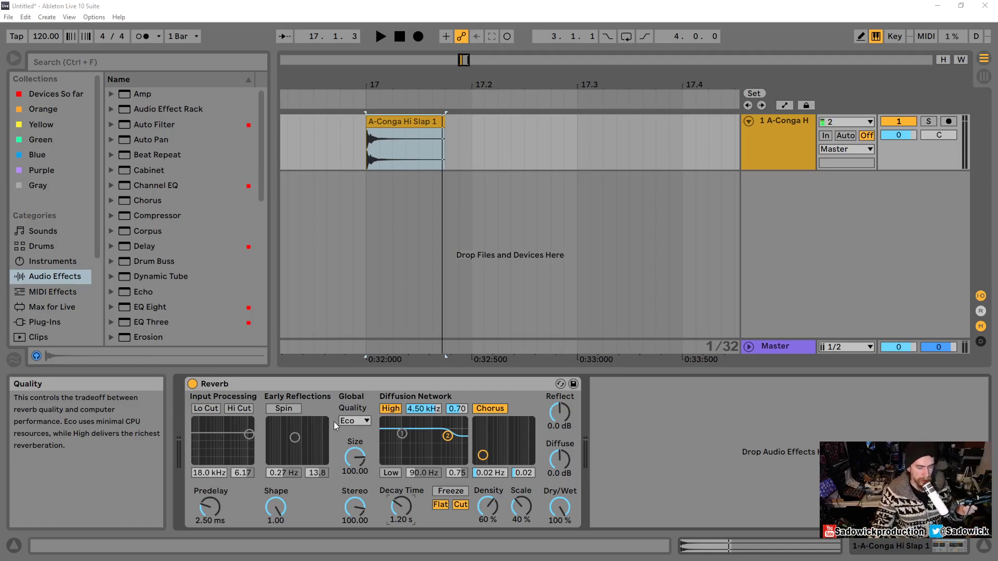
pyautogui.click(357, 422)
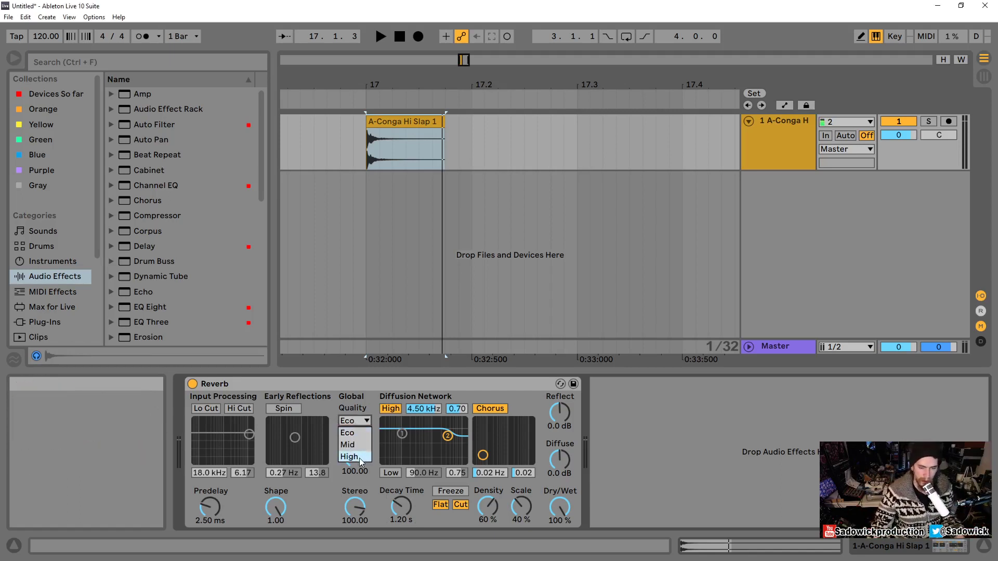
pyautogui.click(356, 432)
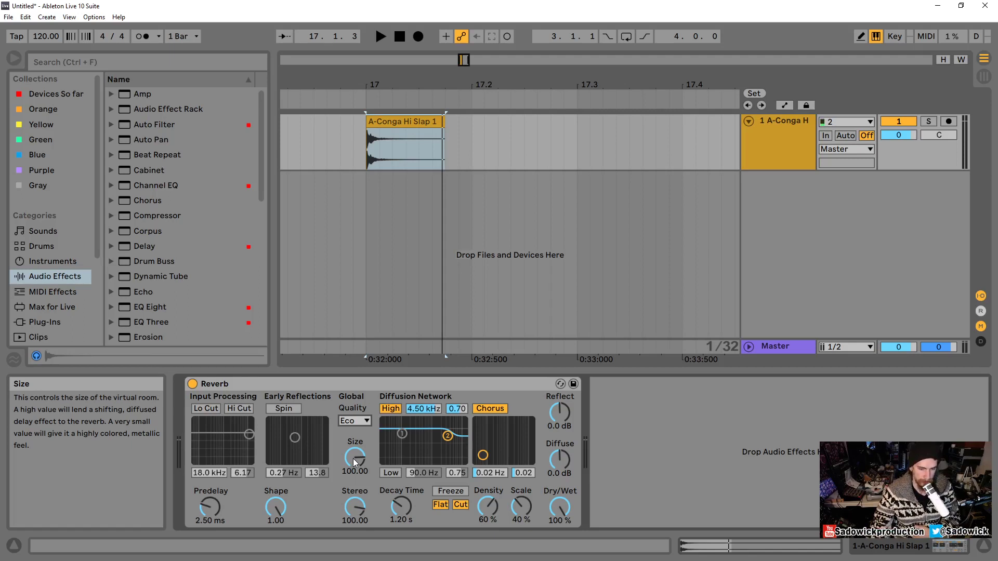
# Lower the Reverb's Size to 0.25 and audition the conga in the smallest virtual room
pyautogui.moveTo(355, 462); pyautogui.dragTo(355, 533)
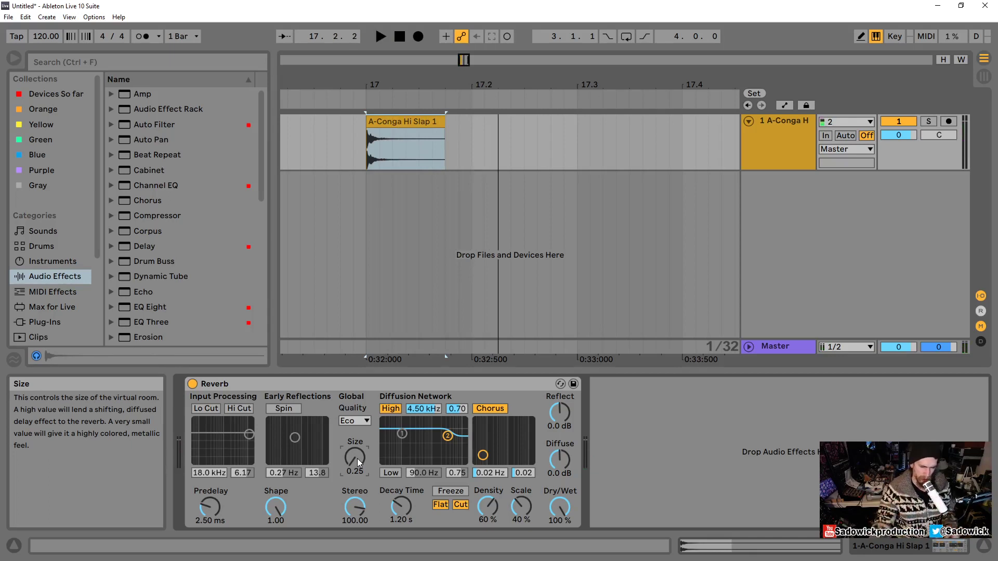
pyautogui.press('space')
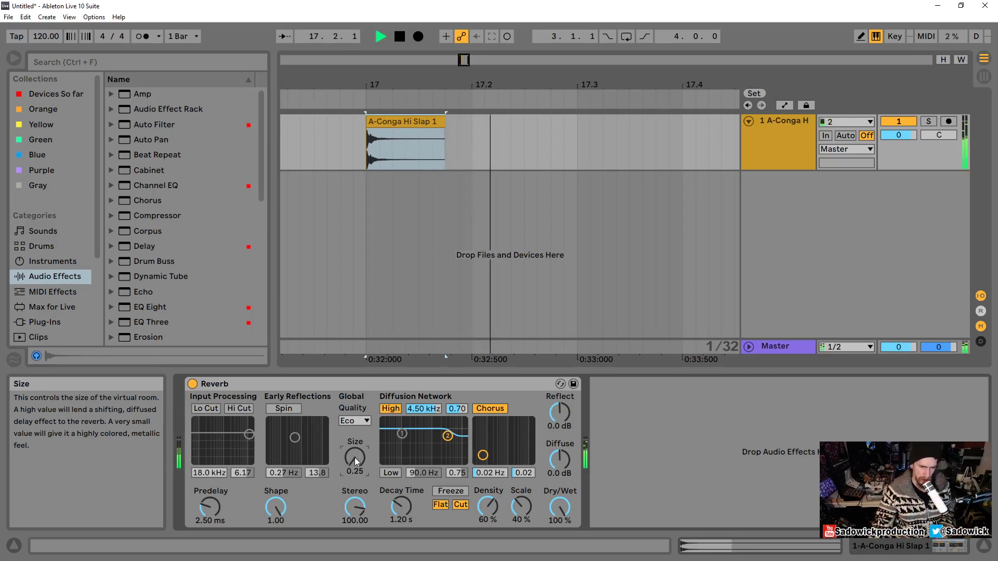
pyautogui.press('space')
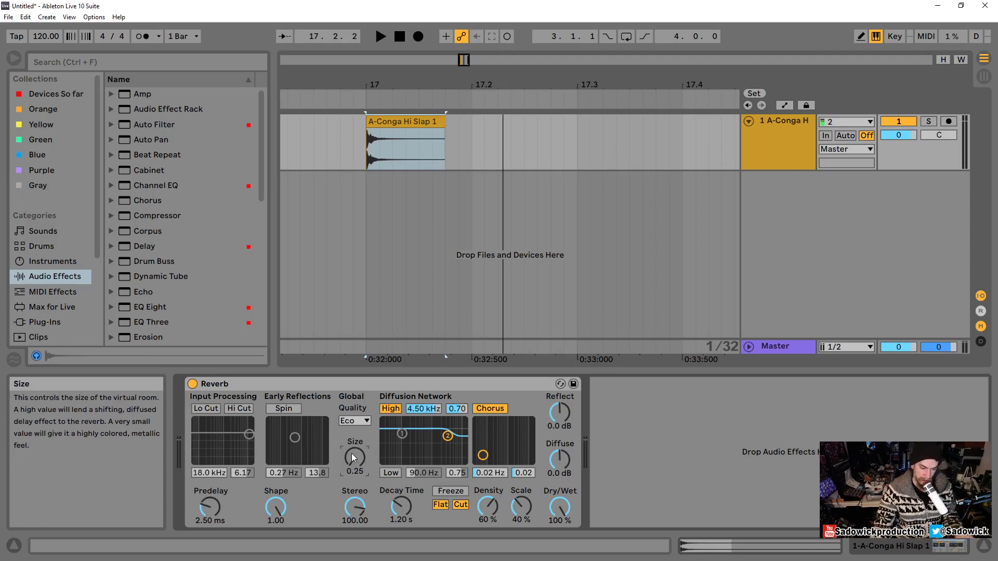
# Audition the conga with the Reverb's Size at 1.09 and 500.00, and reset Size to 100.00
pyautogui.moveTo(353, 440); pyautogui.dragTo(354, 420)
pyautogui.press('space')
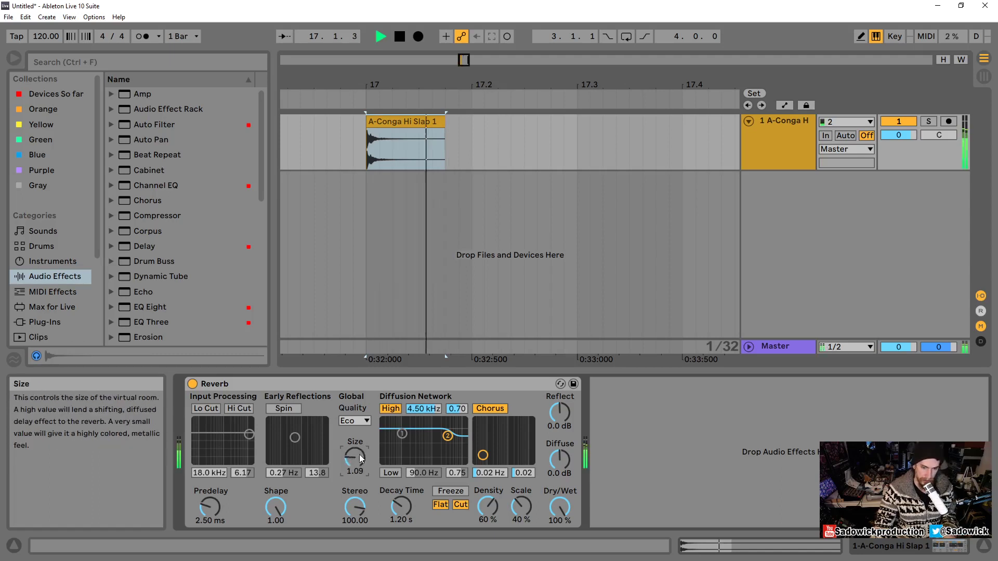
pyautogui.moveTo(360, 455); pyautogui.dragTo(360, 346)
pyautogui.press('space')
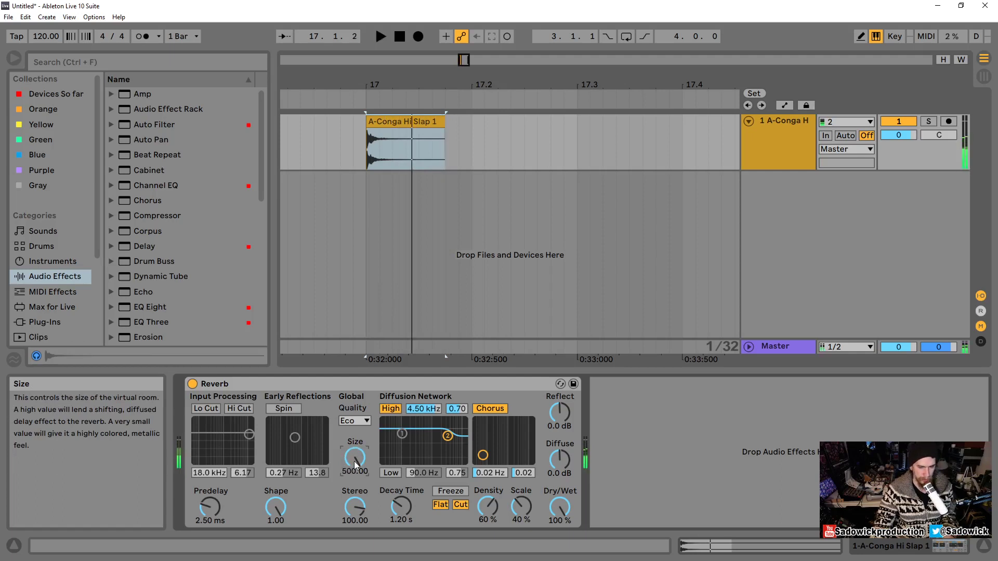
pyautogui.press('space')
pyautogui.doubleClick(355, 461)
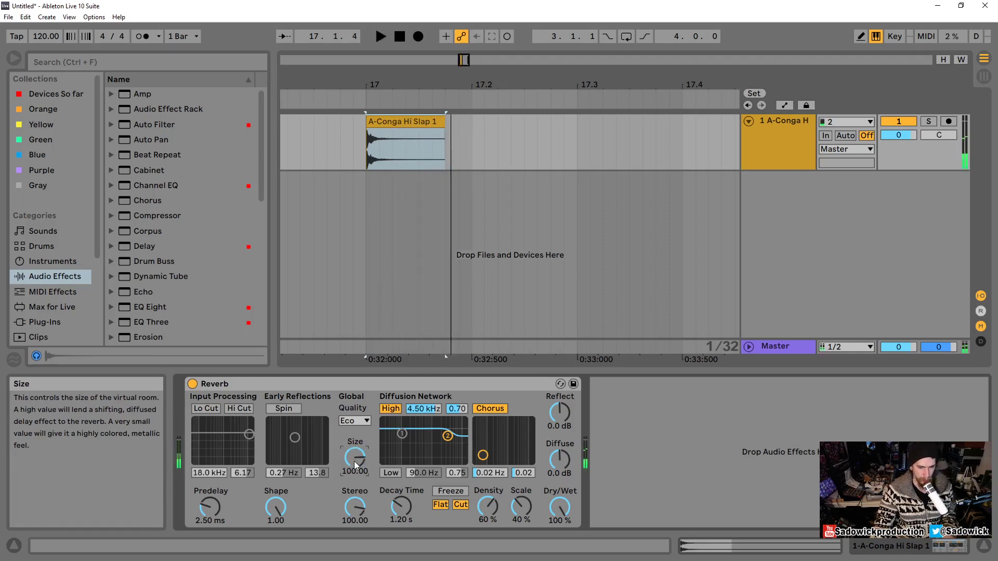
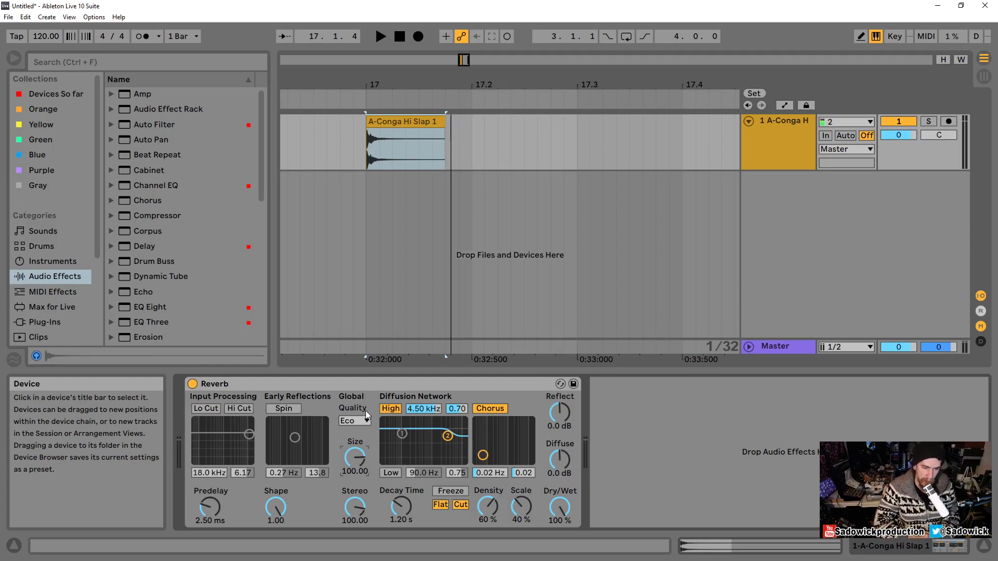
# Fold the Reverb device and load the Delay effect after it on the conga track
pyautogui.doubleClick(327, 383)
pyautogui.click(152, 249)
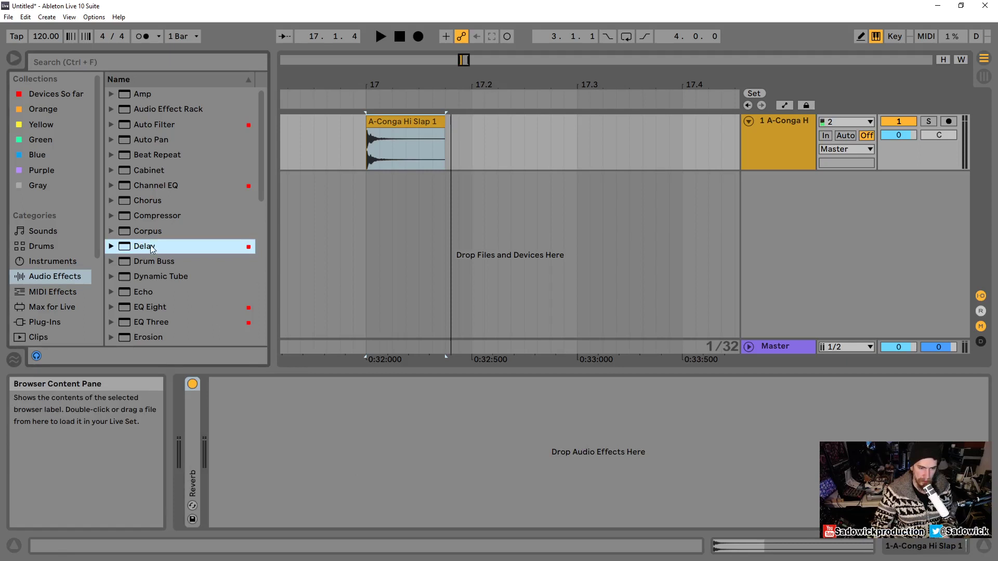
pyautogui.moveTo(150, 246); pyautogui.dragTo(232, 435)
pyautogui.click(410, 149)
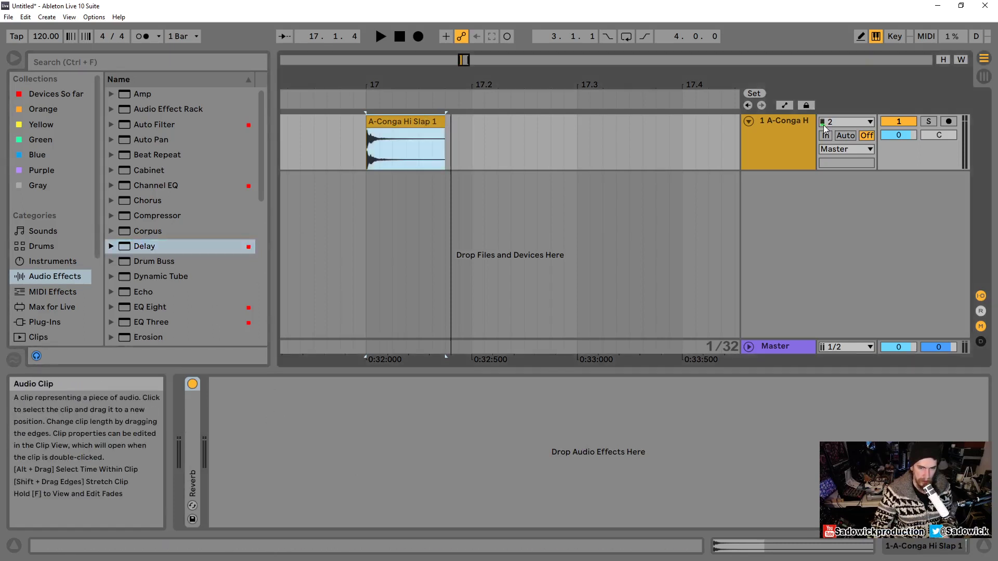
pyautogui.click(798, 124)
pyautogui.doubleClick(153, 249)
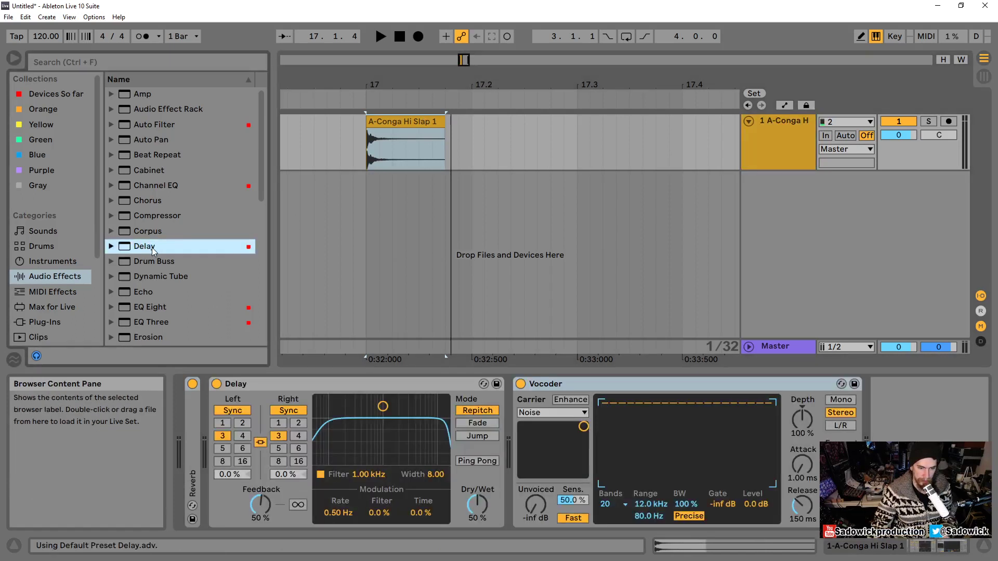
# Delete the Vocoder and deactivate the Reverb so only the Delay processes the conga
pyautogui.click(609, 385)
pyautogui.press('Delete')
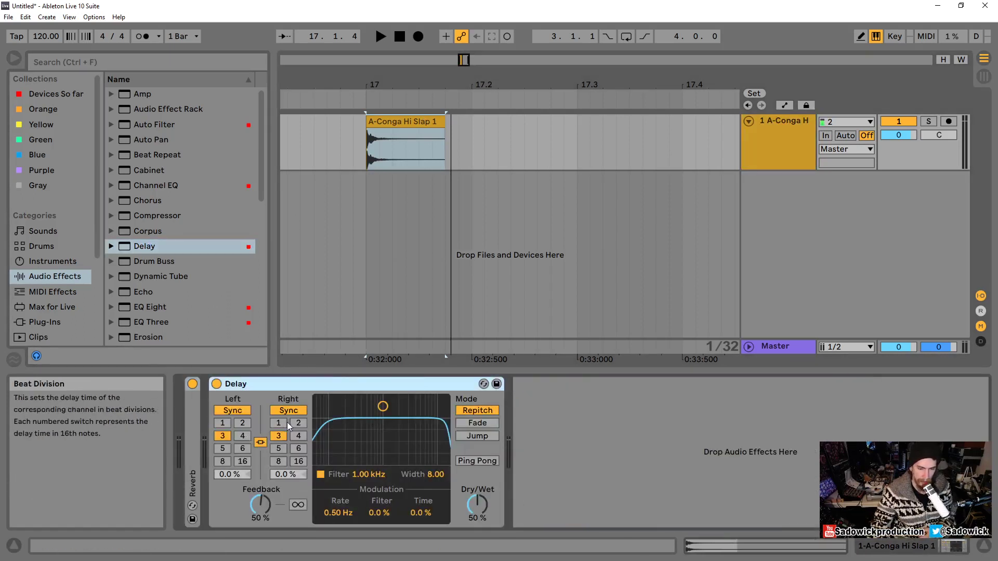
pyautogui.click(192, 385)
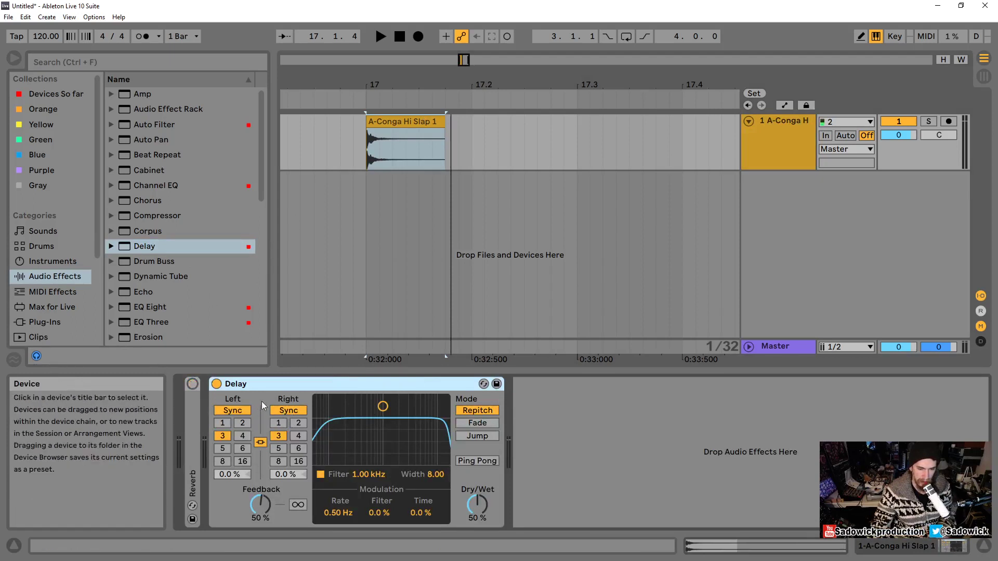
# Set the Delay's Feedback to 37 % and its unlinked right channel to 4 sixteenths, auditioning the conga echoes
pyautogui.press('space')
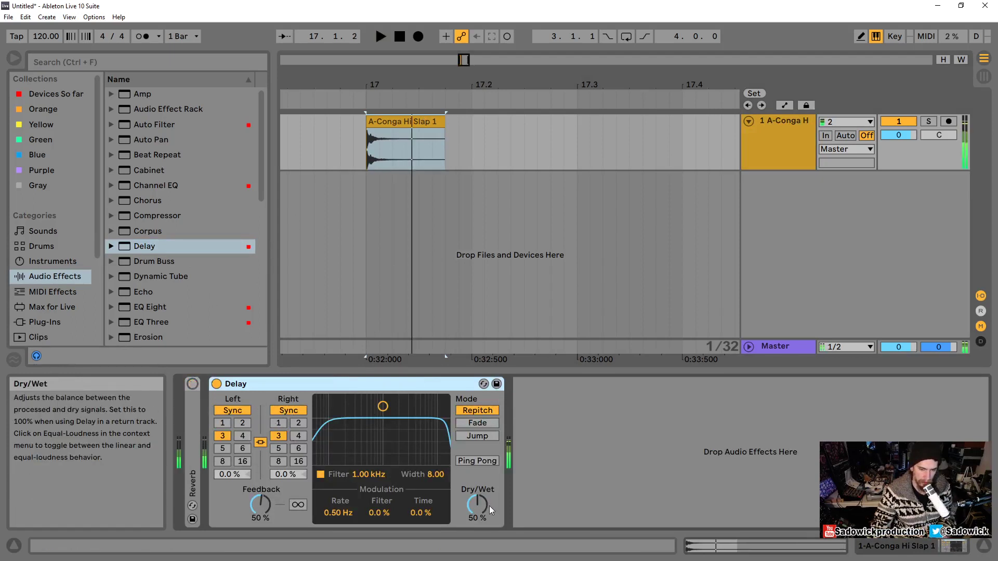
pyautogui.moveTo(243, 492); pyautogui.dragTo(243, 513)
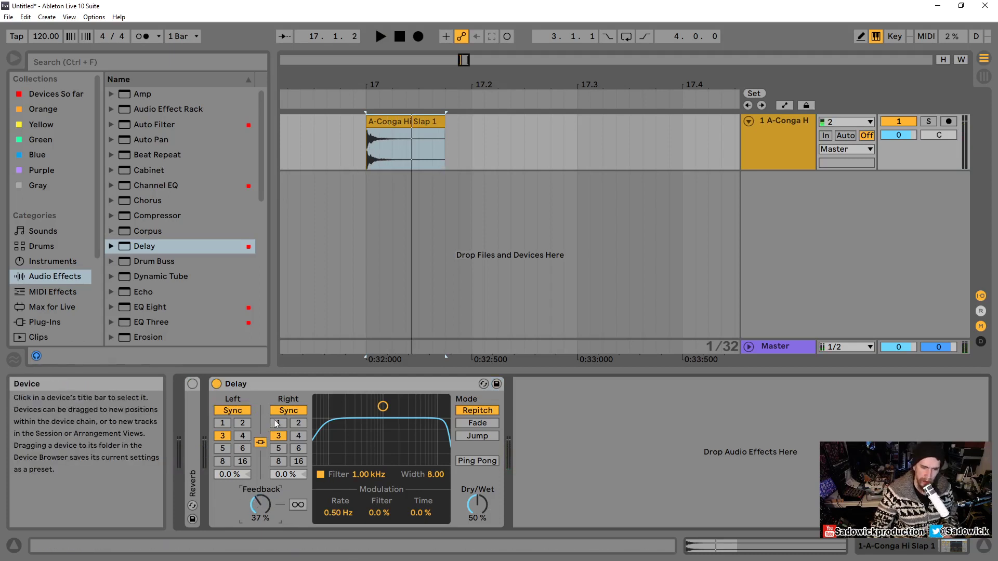
pyautogui.click(262, 443)
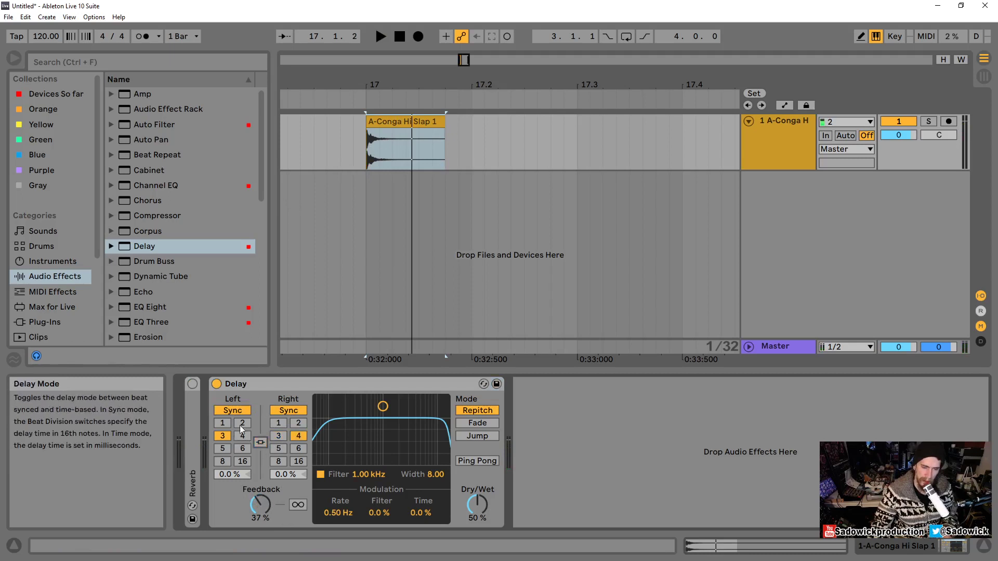
pyautogui.press('space')
pyautogui.press('space')
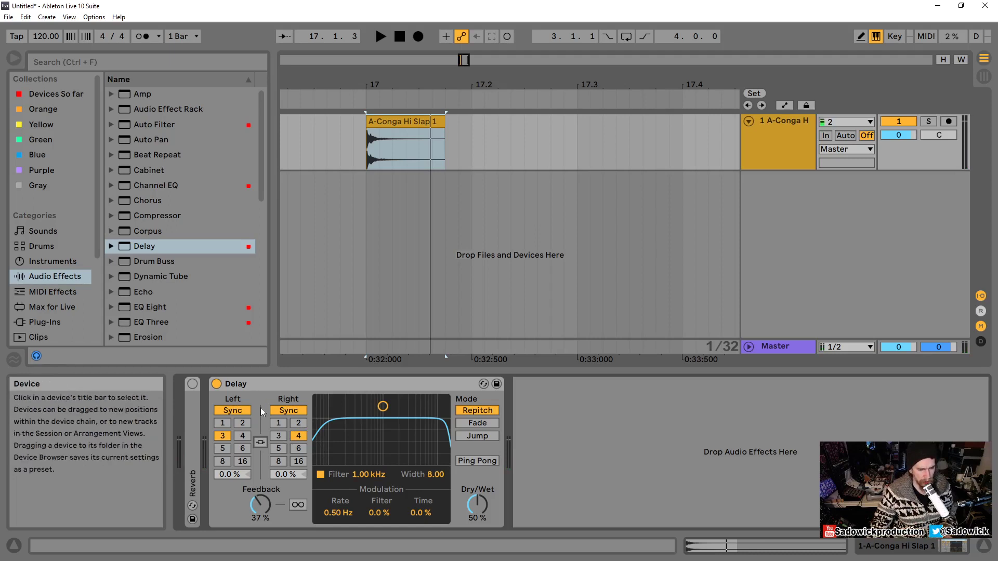
# Cut the Delay device from the conga track
pyautogui.rightClick(302, 384)
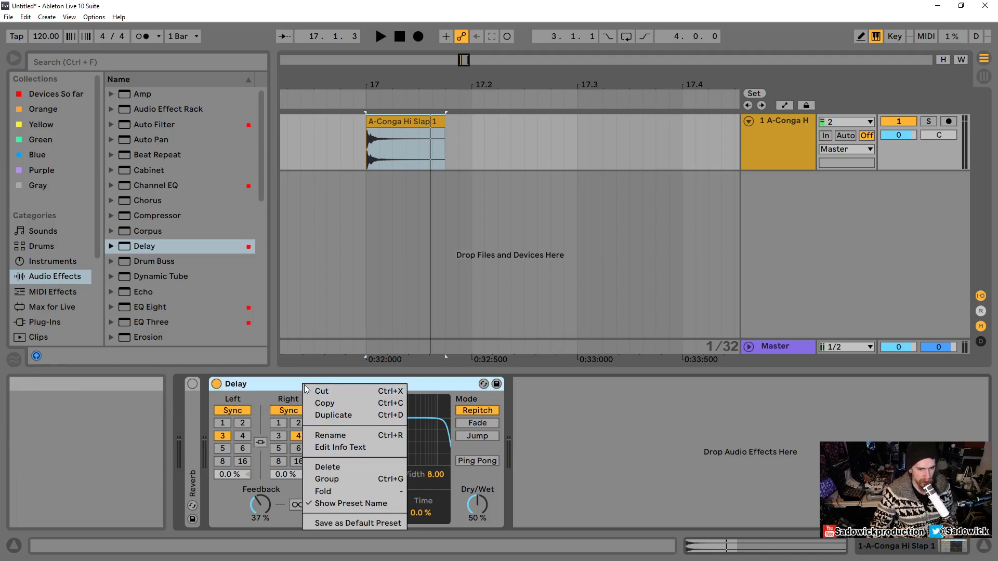
pyautogui.click(323, 392)
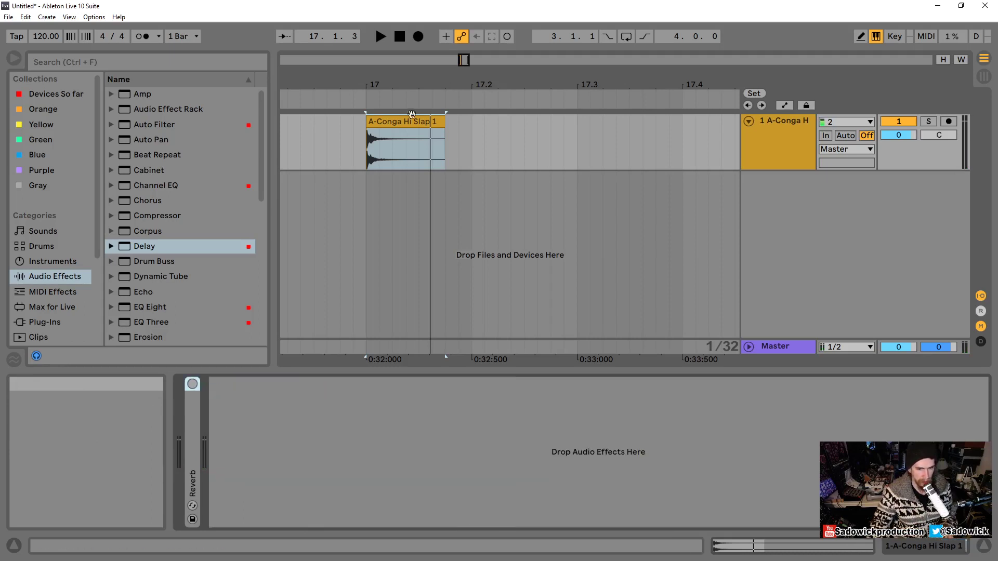
# Examine the start of the conga clip's waveform up close in an enlarged track, and reduce the track height again
pyautogui.moveTo(369, 81); pyautogui.dragTo(369, 156)
pyautogui.moveTo(920, 170); pyautogui.dragTo(920, 279)
pyautogui.moveTo(375, 84); pyautogui.dragTo(312, 84)
pyautogui.moveTo(315, 132); pyautogui.dragTo(278, 134)
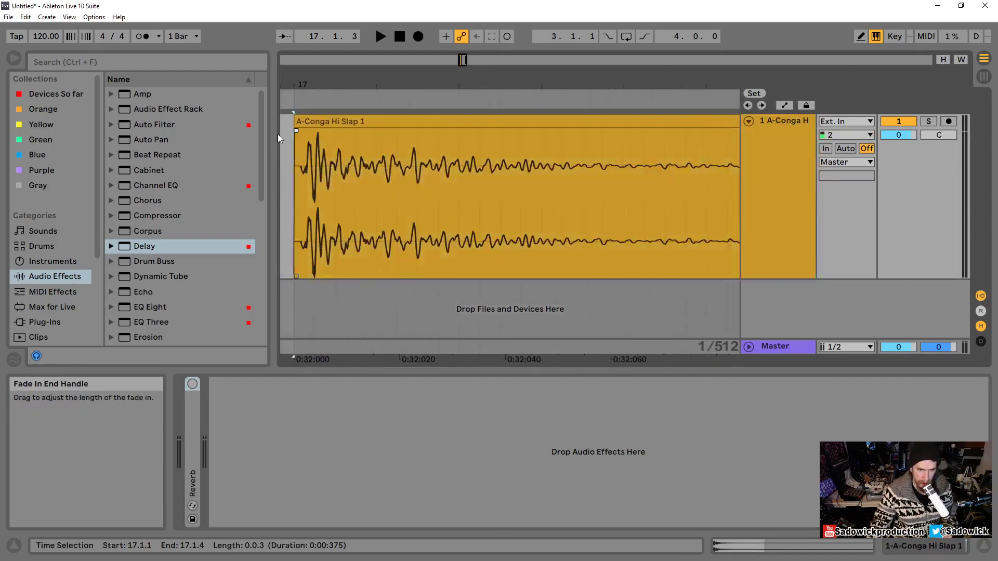
pyautogui.click(349, 124)
pyautogui.moveTo(393, 81); pyautogui.dragTo(410, 98)
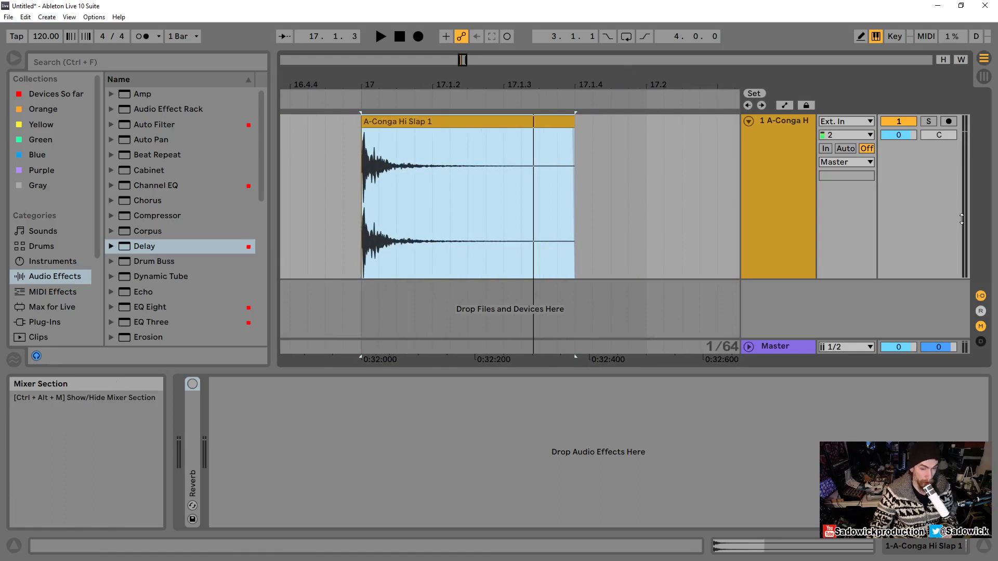
pyautogui.moveTo(958, 220); pyautogui.dragTo(955, 143)
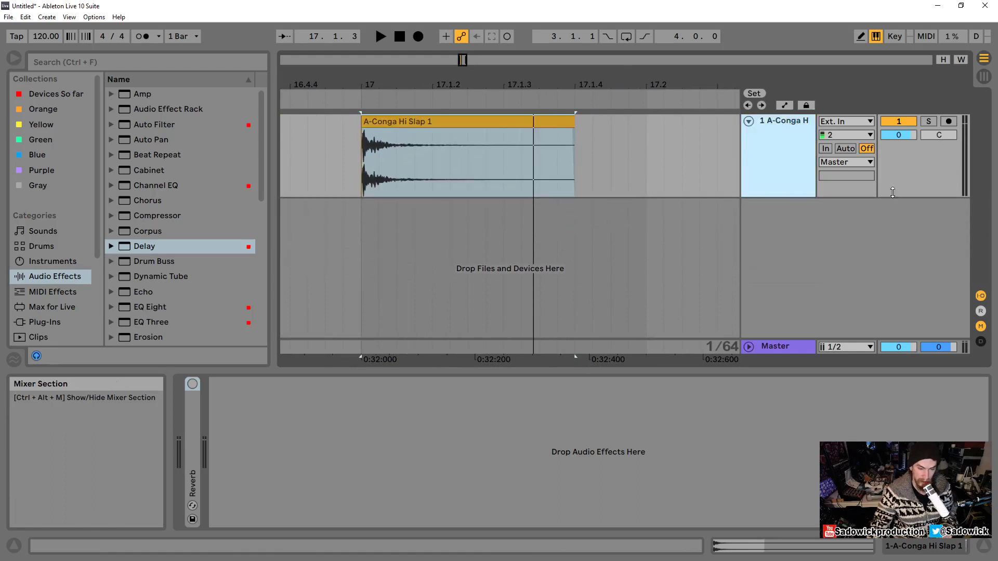
# Unfold the Reverb device and reactivate it
pyautogui.doubleClick(192, 401)
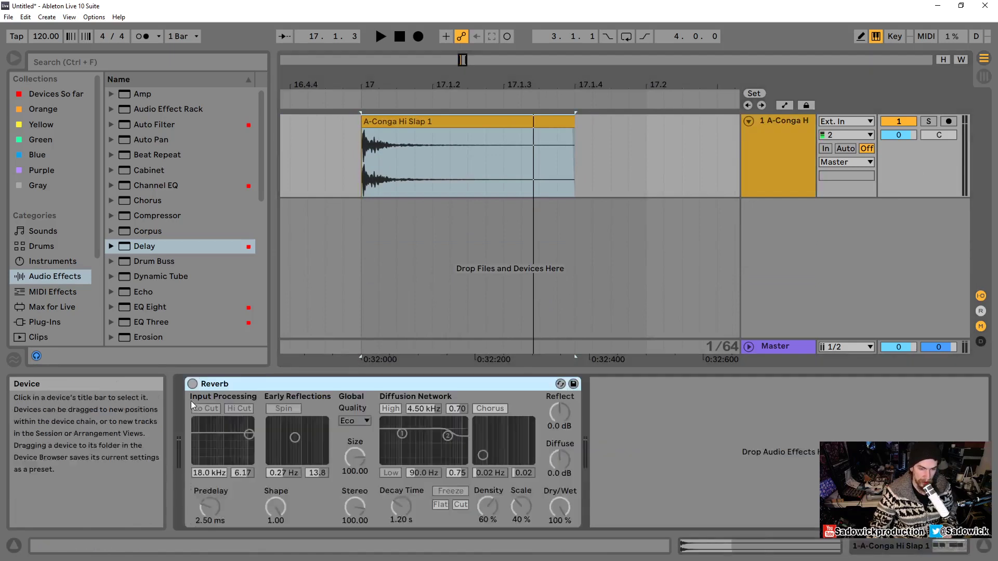
pyautogui.click(192, 384)
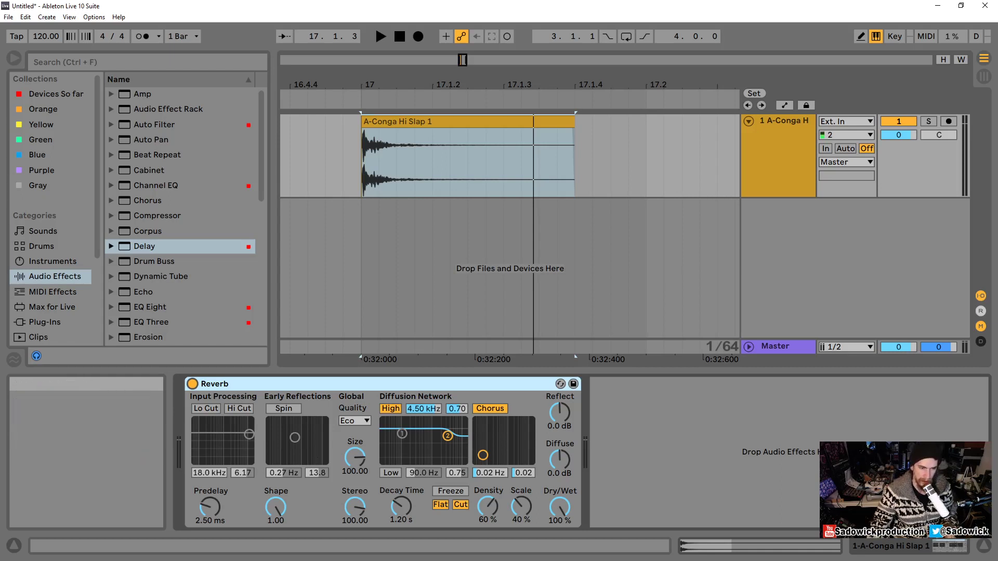
# Raise the Reverb's Stereo width to 120.00 and return it to 100.00
pyautogui.moveTo(338, 484); pyautogui.dragTo(372, 521)
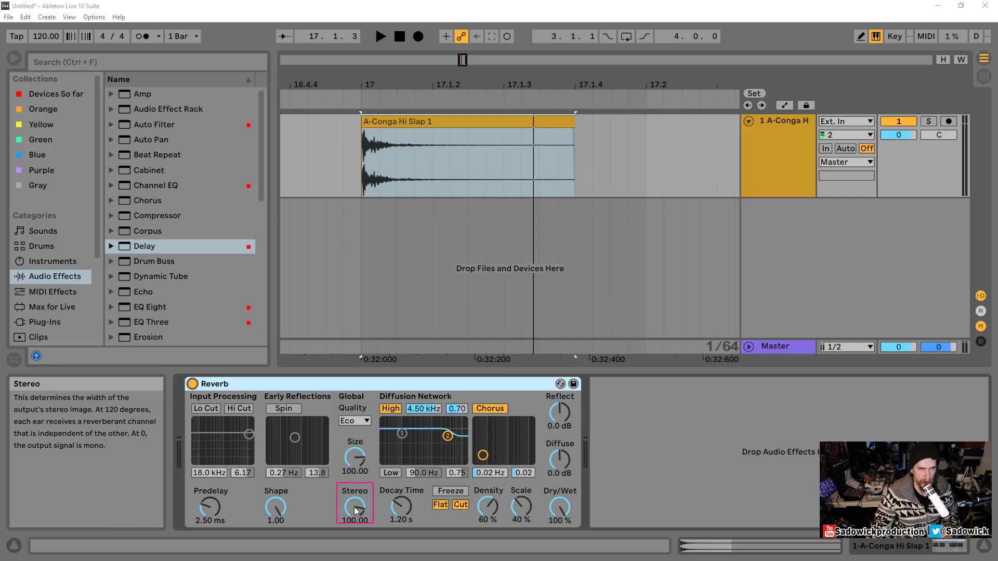
pyautogui.moveTo(354, 507); pyautogui.dragTo(354, 385)
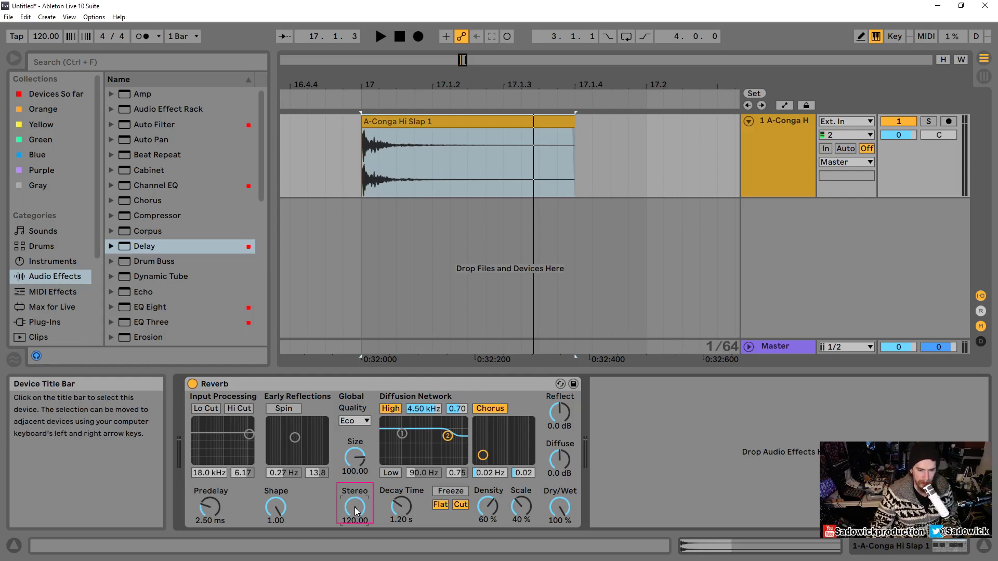
pyautogui.moveTo(356, 511); pyautogui.dragTo(357, 508)
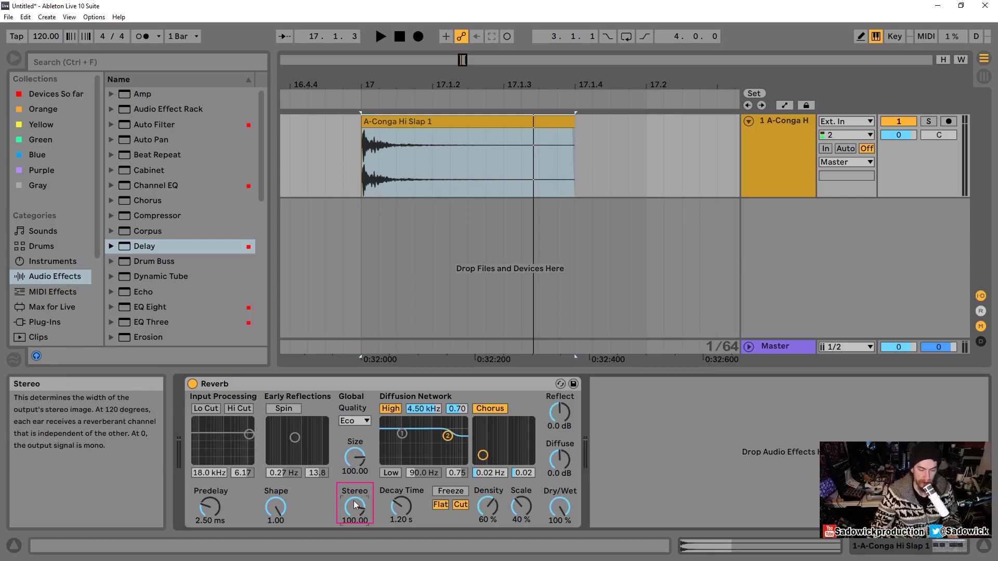
# Set the Reverb's Stereo width to 0.00 and audition the conga clip several times from its start
pyautogui.moveTo(370, 491); pyautogui.dragTo(369, 536)
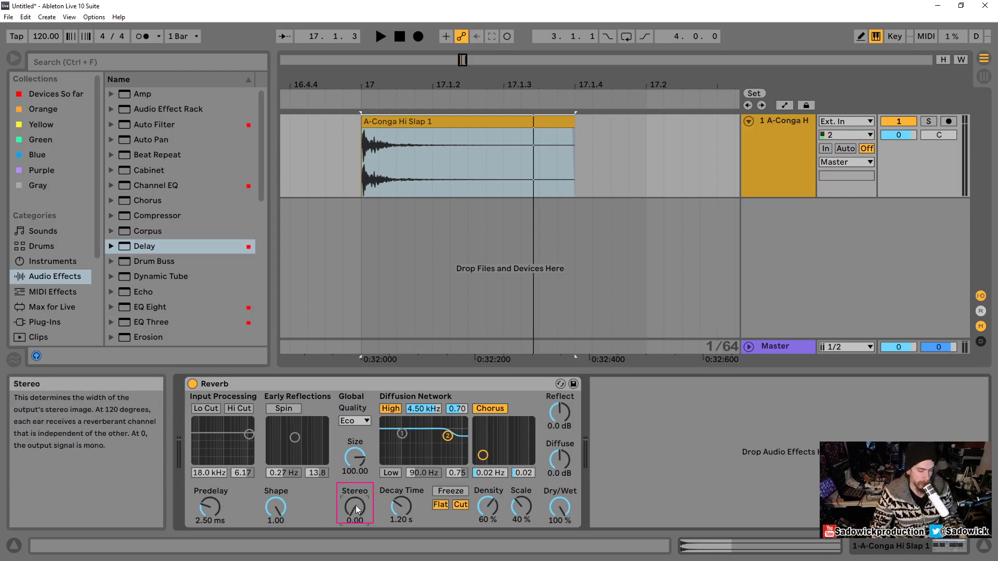
pyautogui.click(404, 115)
pyautogui.press('space')
pyautogui.press('space')
pyautogui.press('space')
pyautogui.press('space')
pyautogui.press('space')
pyautogui.press('space')
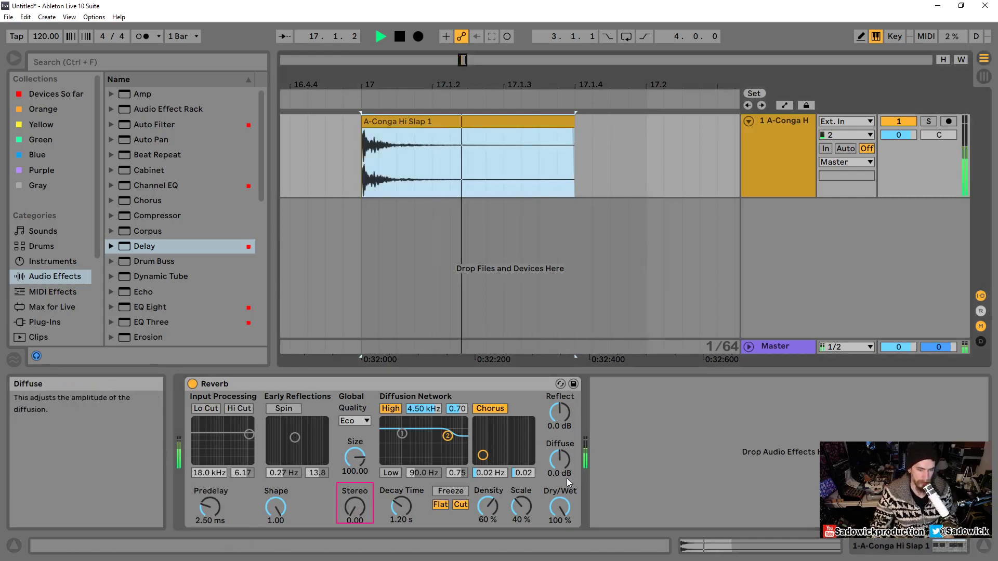
# Lower the Reverb's Dry/Wet to 55% and audition the conga hit repeatedly with the Stereo width kept at 0.00
pyautogui.moveTo(560, 507); pyautogui.dragTo(610, 513)
pyautogui.press('space')
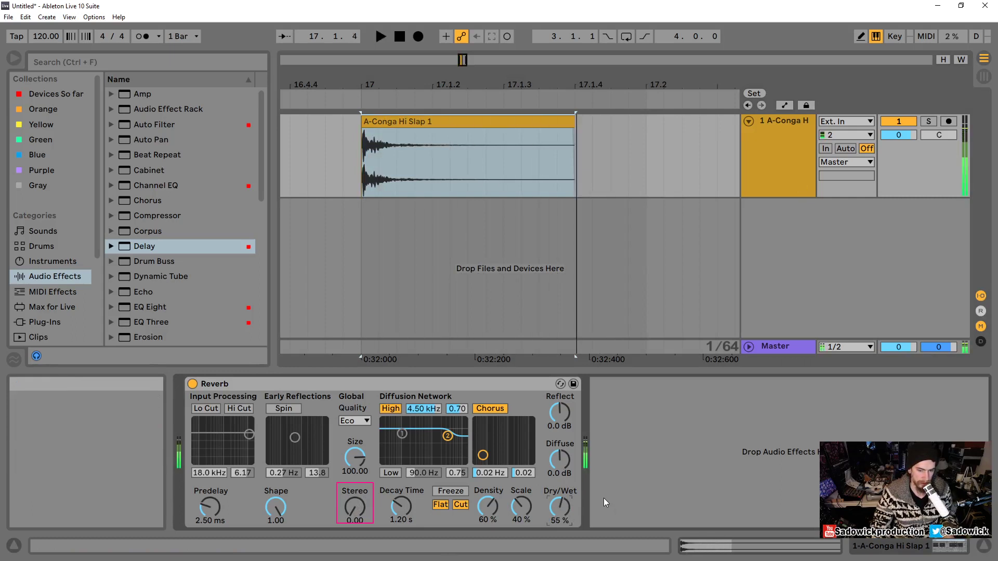
pyautogui.press('space')
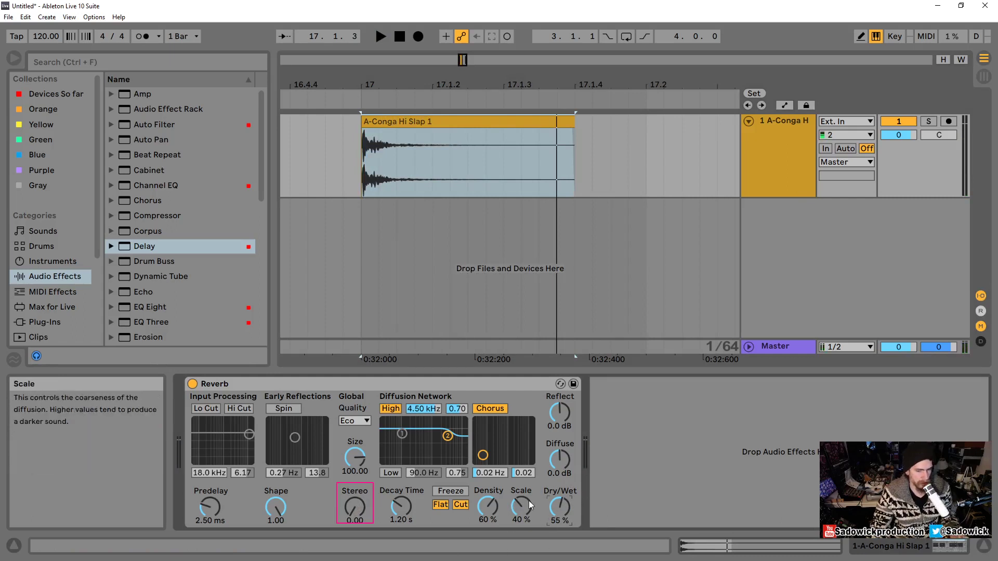
pyautogui.moveTo(355, 508)
pyautogui.mouseDown()
pyautogui.moveTo(355, 419)
pyautogui.moveTo(355, 512)
pyautogui.mouseUp()
pyautogui.press('space')
pyautogui.press('space')
pyautogui.press('space')
pyautogui.press('space')
pyautogui.press('space')
pyautogui.press('space')
pyautogui.press('space')
pyautogui.press('space')
pyautogui.press('space')
pyautogui.press('space')
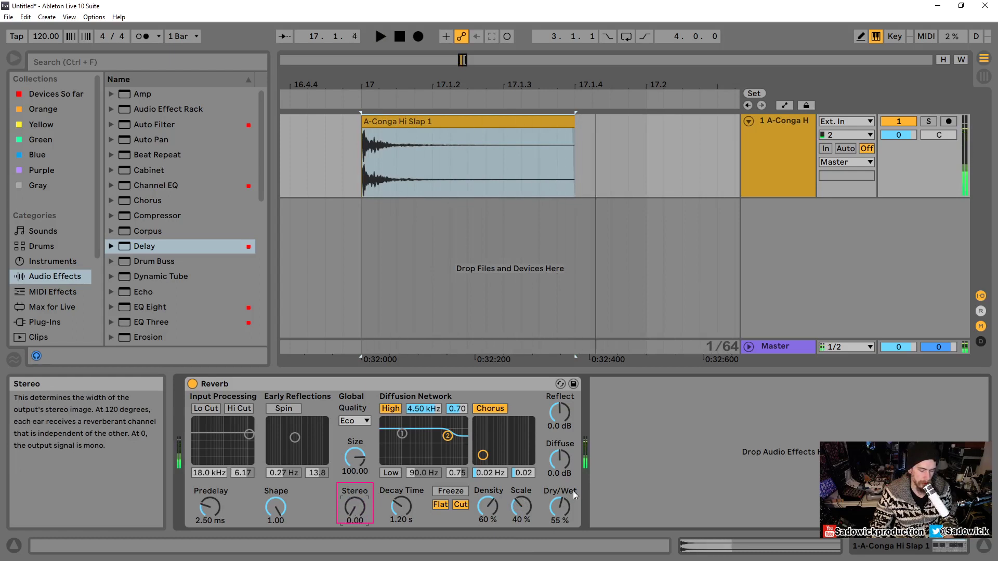
# Return the Reverb's Dry/Wet to 100%, raise Stereo to 120.00 and audition the conga hit
pyautogui.moveTo(564, 504); pyautogui.dragTo(564, 457)
pyautogui.moveTo(355, 503); pyautogui.dragTo(355, 405)
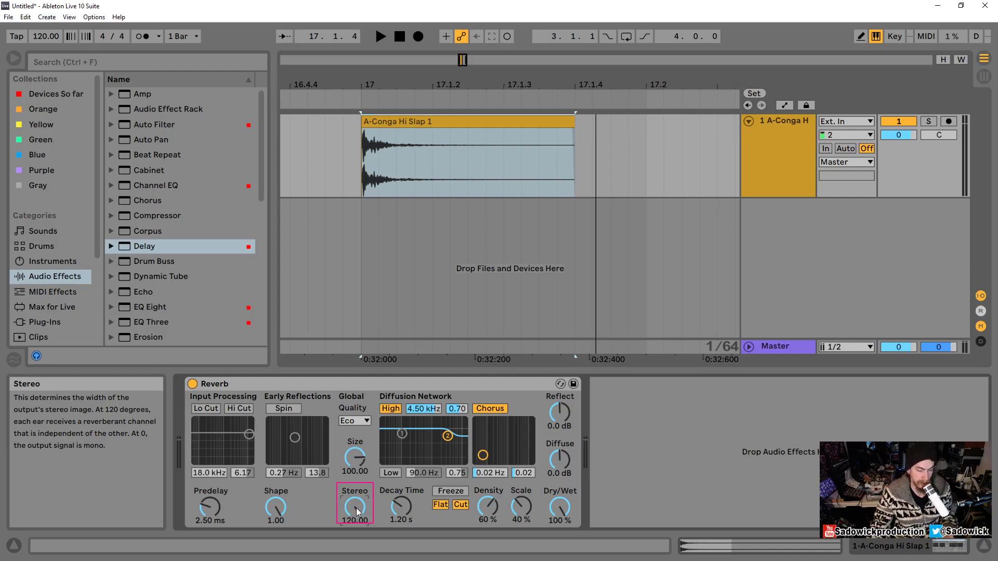
pyautogui.press('space')
pyautogui.press('space')
pyautogui.press('space')
pyautogui.press('space')
# Drop the Reverb's Stereo width back to 0.00 and audition the fully wet conga hit for comparison
pyautogui.moveTo(356, 509); pyautogui.dragTo(356, 556)
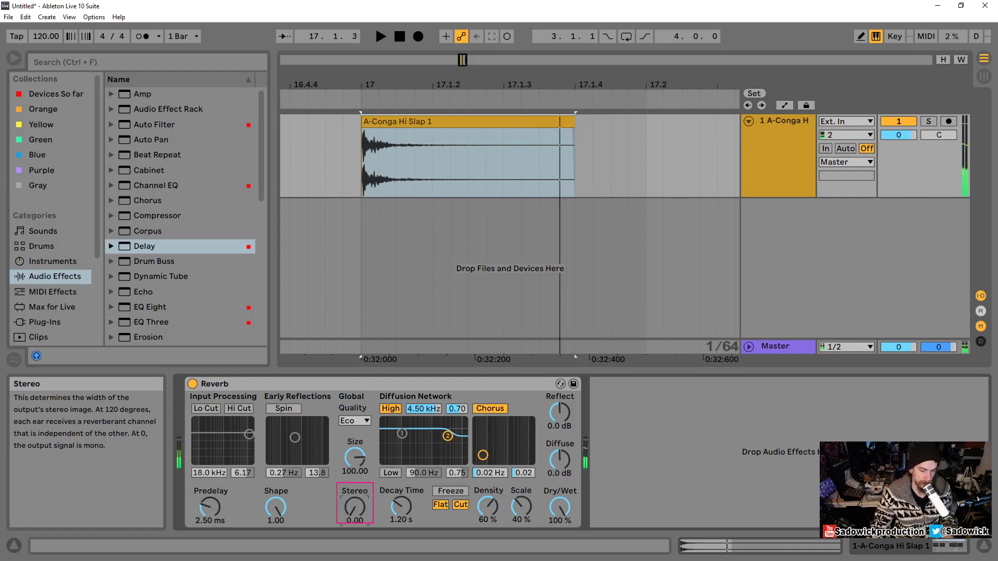
pyautogui.press('space')
pyautogui.press('space')
pyautogui.press('space')
# Widen the Reverb's Stereo setting, audition the conga hit once more, and settle Stereo at 100.00
pyautogui.moveTo(357, 511); pyautogui.dragTo(357, 413)
pyautogui.press('space')
pyautogui.moveTo(358, 509); pyautogui.dragTo(358, 523)
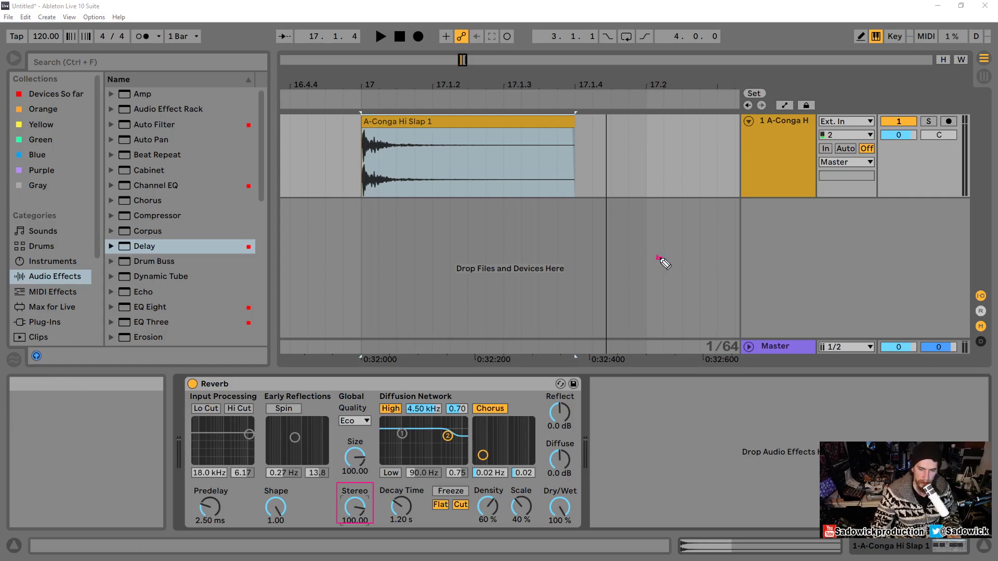
# Reduce the height of the conga track in the arrangement
pyautogui.moveTo(658, 258); pyautogui.dragTo(676, 245)
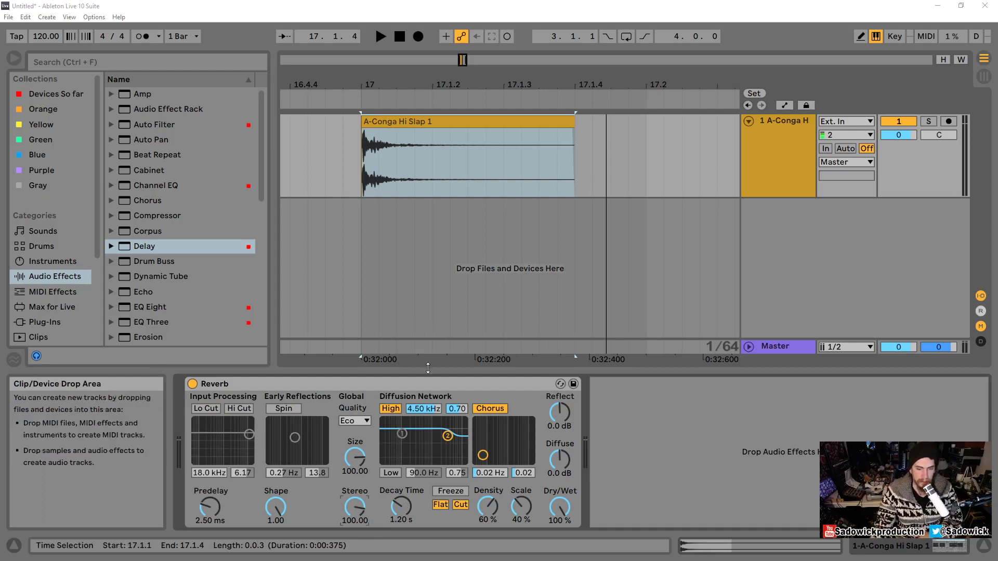
pyautogui.moveTo(931, 197); pyautogui.dragTo(931, 110)
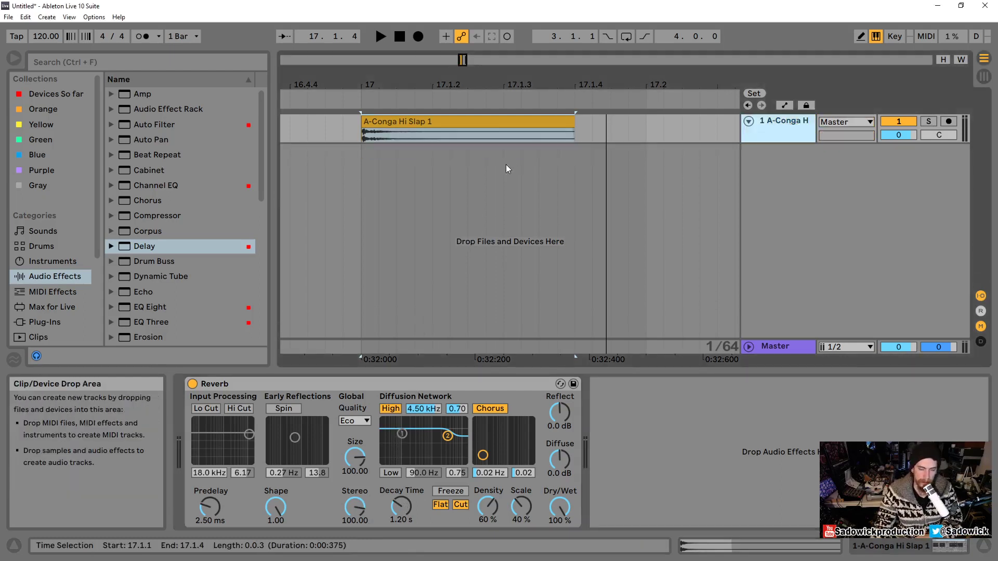
pyautogui.moveTo(570, 85)
pyautogui.mouseDown()
pyautogui.moveTo(480, 79)
pyautogui.moveTo(480, 66)
pyautogui.moveTo(555, 82)
pyautogui.mouseUp()
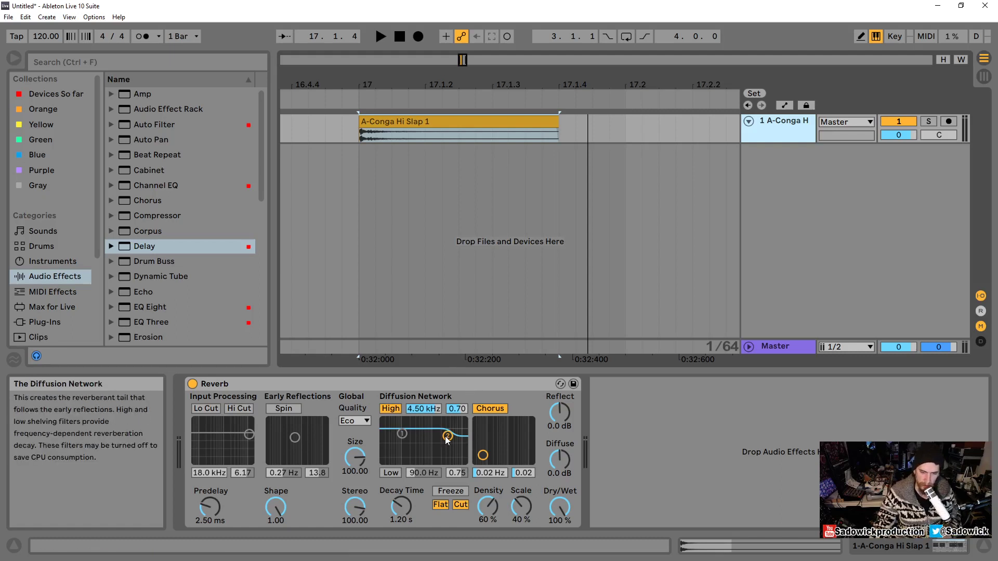
# Shift the Diffusion Network's high shelf filter to 2.72 kHz with a value of 0.58
pyautogui.moveTo(447, 440); pyautogui.dragTo(444, 438)
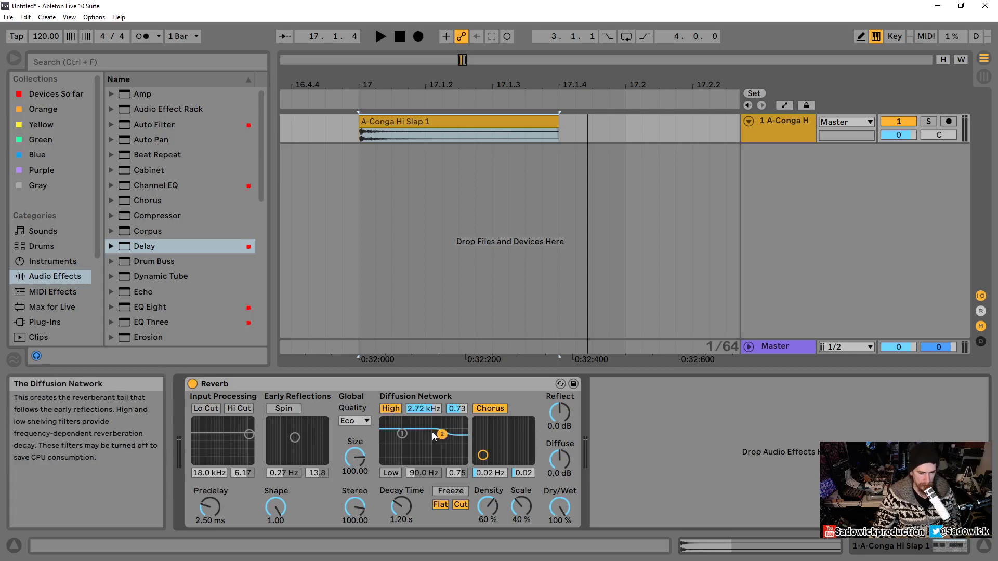
pyautogui.moveTo(442, 434); pyautogui.dragTo(445, 435)
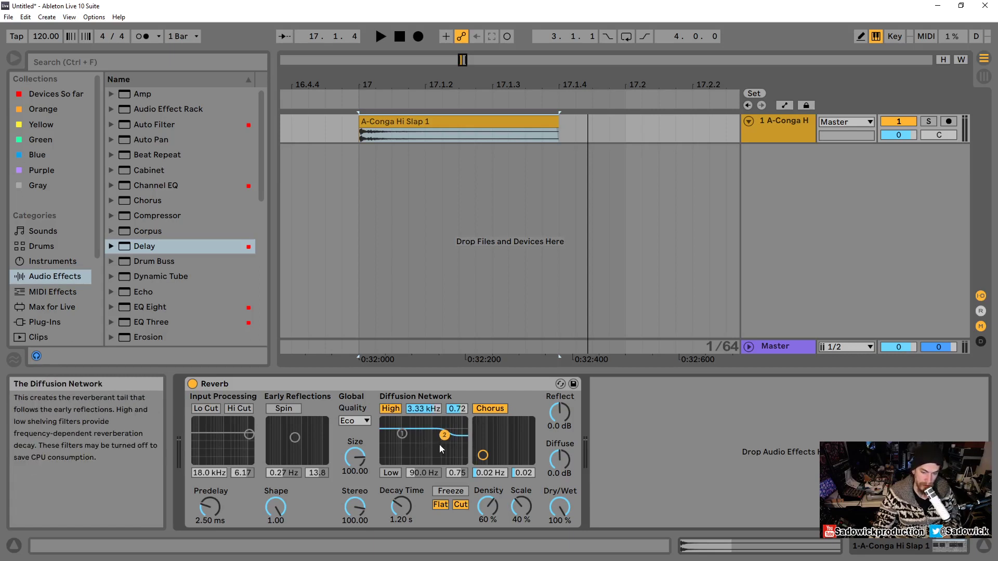
pyautogui.moveTo(444, 435); pyautogui.dragTo(442, 441)
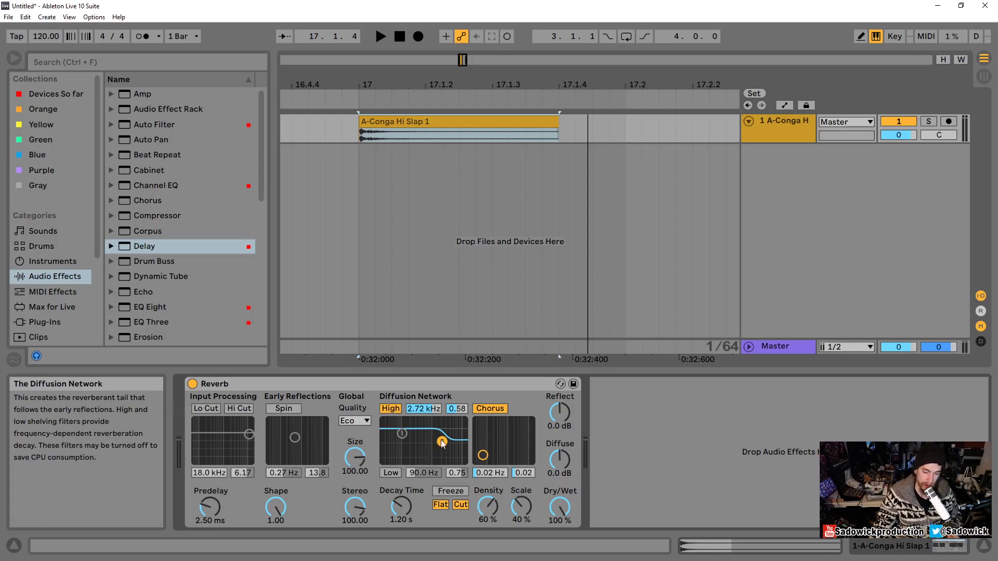
# Enable the Diffusion Network's low shelf filter at 51.5 Hz and 1.00, and move the high shelf to 1.57 kHz and 0.53
pyautogui.moveTo(441, 442); pyautogui.dragTo(396, 423)
pyautogui.click(391, 471)
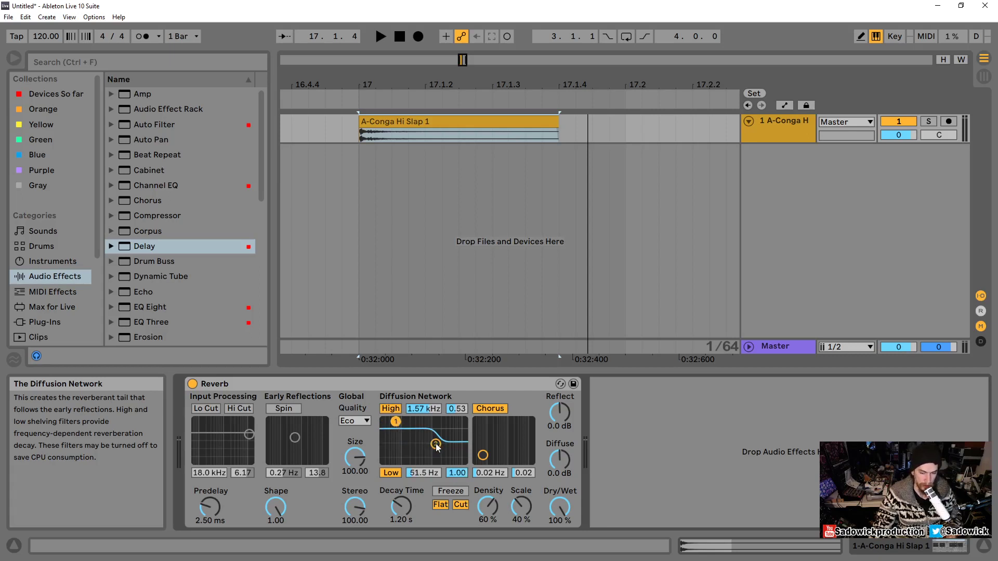
# Audition the conga hit with the high shelf at 1.80 kHz and 0.62, and again at 912 Hz and 0.48
pyautogui.moveTo(433, 445); pyautogui.dragTo(448, 442)
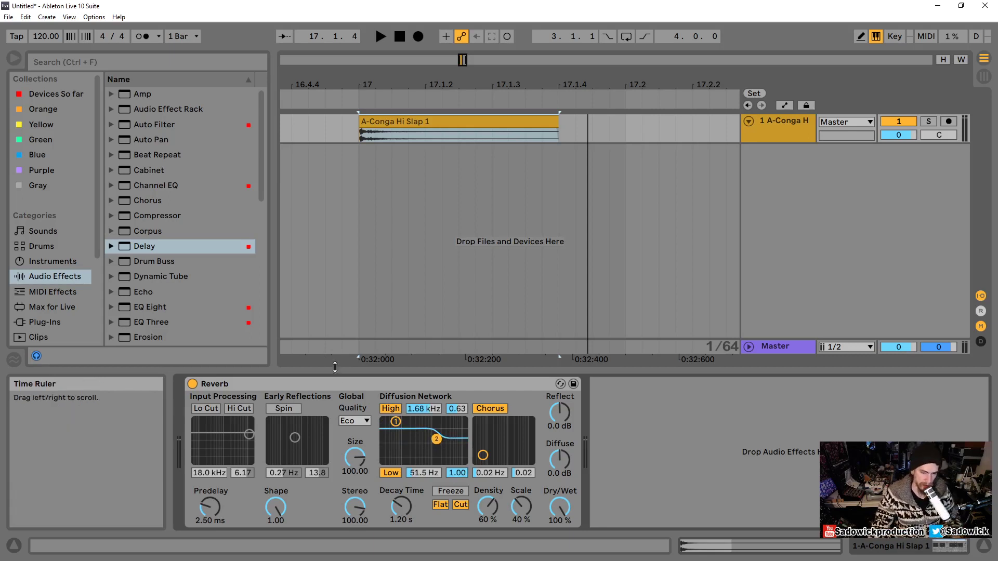
pyautogui.moveTo(440, 440); pyautogui.dragTo(441, 442)
pyautogui.press('space')
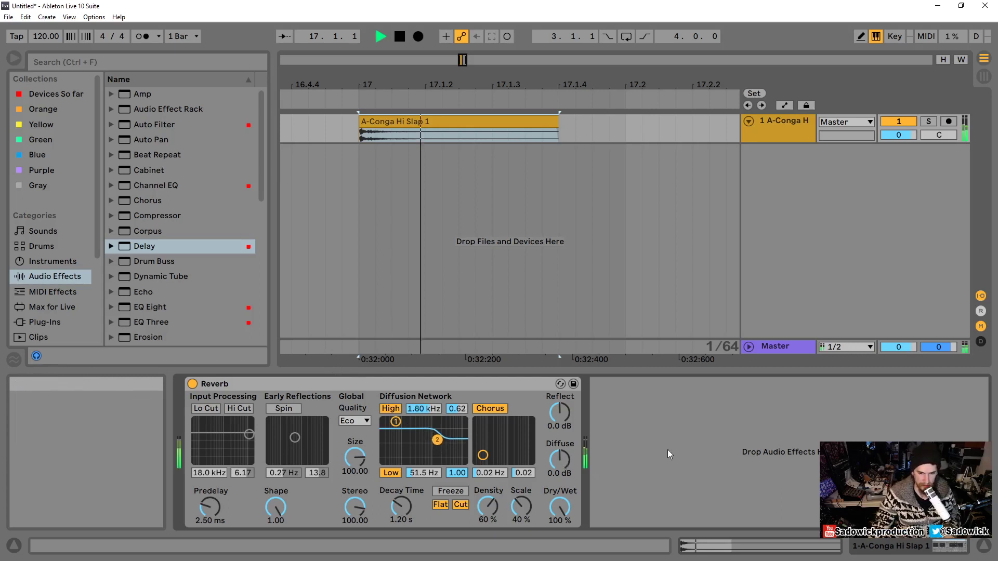
pyautogui.moveTo(438, 440); pyautogui.dragTo(429, 446)
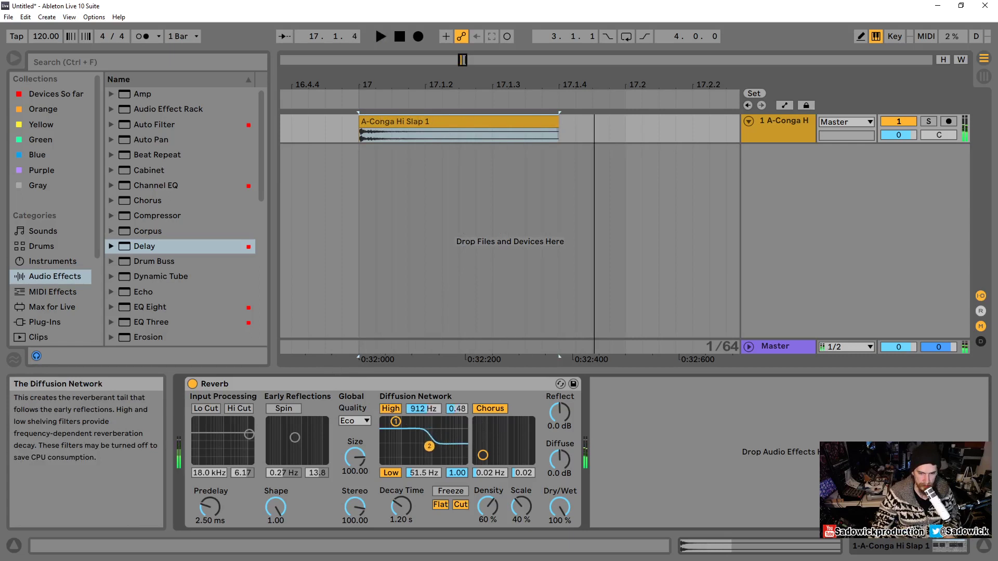
pyautogui.press('space')
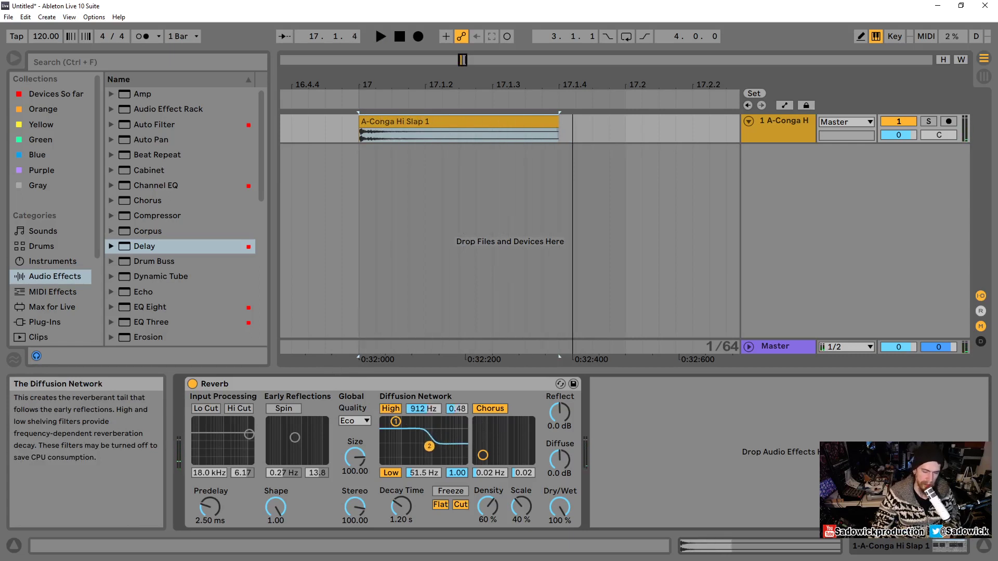
# Flatten the high shelf to 1.00 at 912 Hz, raise Decay Time to 3.97 s and audition the conga hit
pyautogui.moveTo(429, 446); pyautogui.dragTo(428, 421)
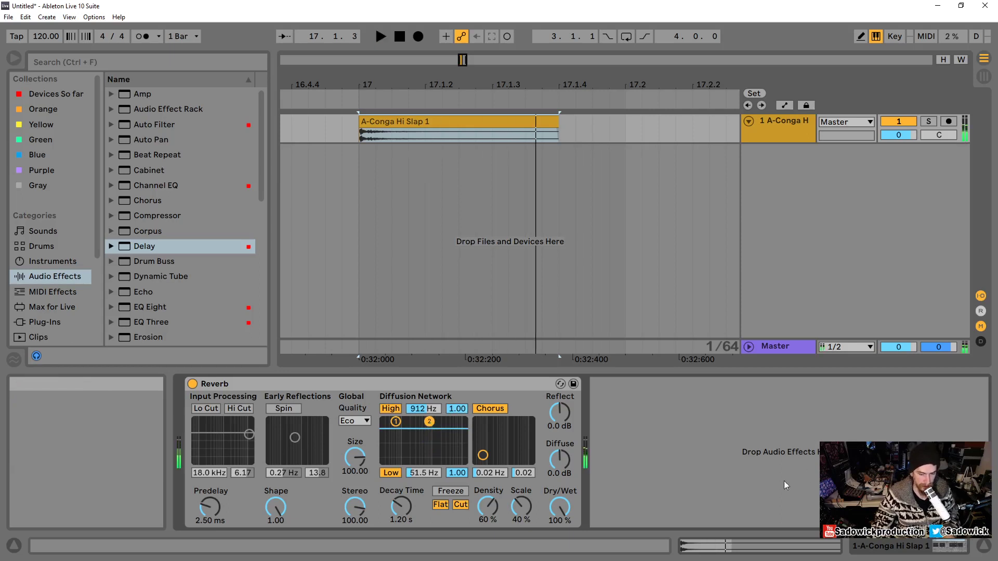
pyautogui.moveTo(401, 507); pyautogui.dragTo(401, 483)
pyautogui.press('space')
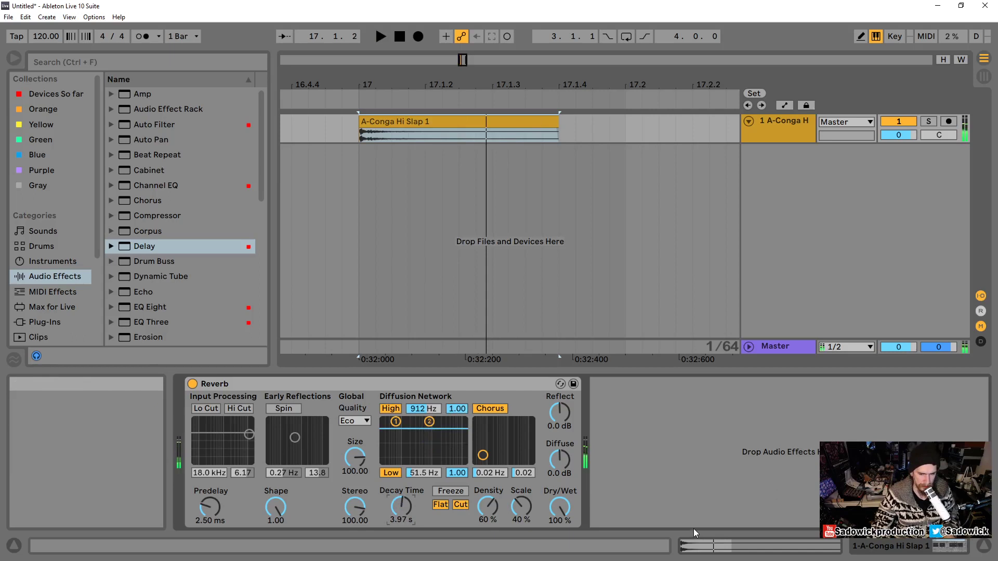
pyautogui.press('space')
pyautogui.press('space')
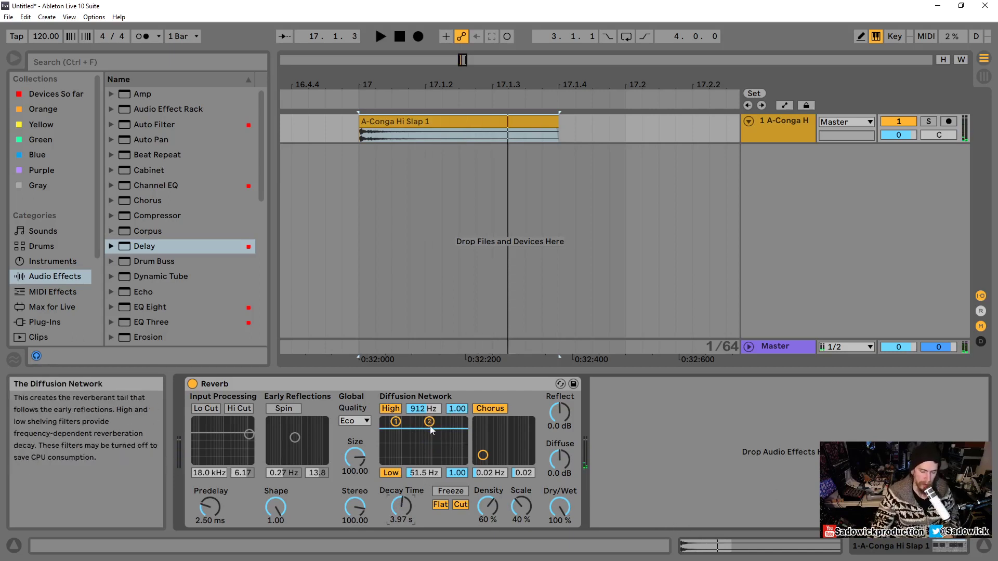
# Pull the Diffusion Network's high shelf down to 0.63 at 852 Hz and audition the shortened high-frequency decay
pyautogui.moveTo(431, 427); pyautogui.dragTo(431, 442)
pyautogui.press('space')
pyautogui.press('space')
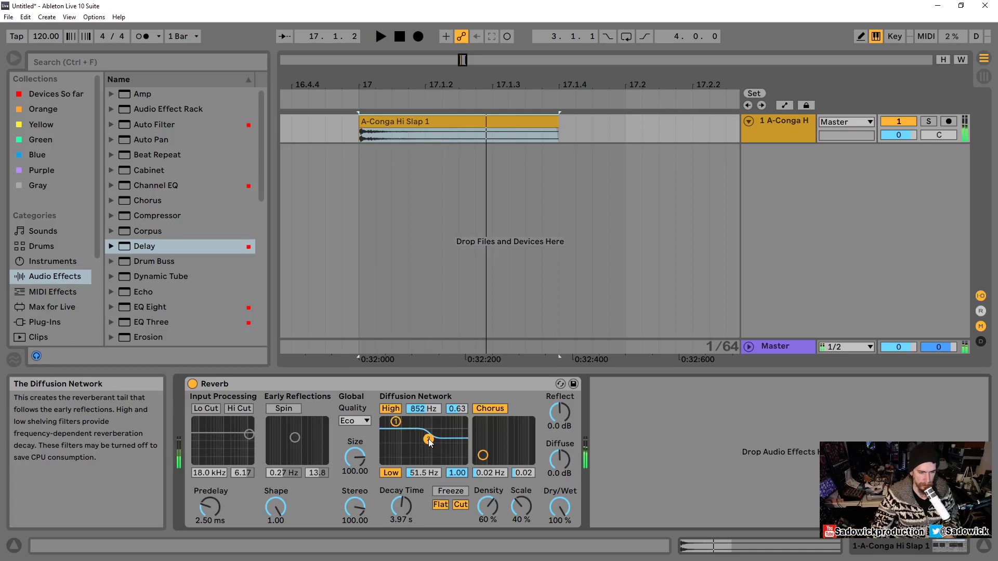
# Switch off the Diffusion Network's high shelf and audition the conga hit without it
pyautogui.click(391, 409)
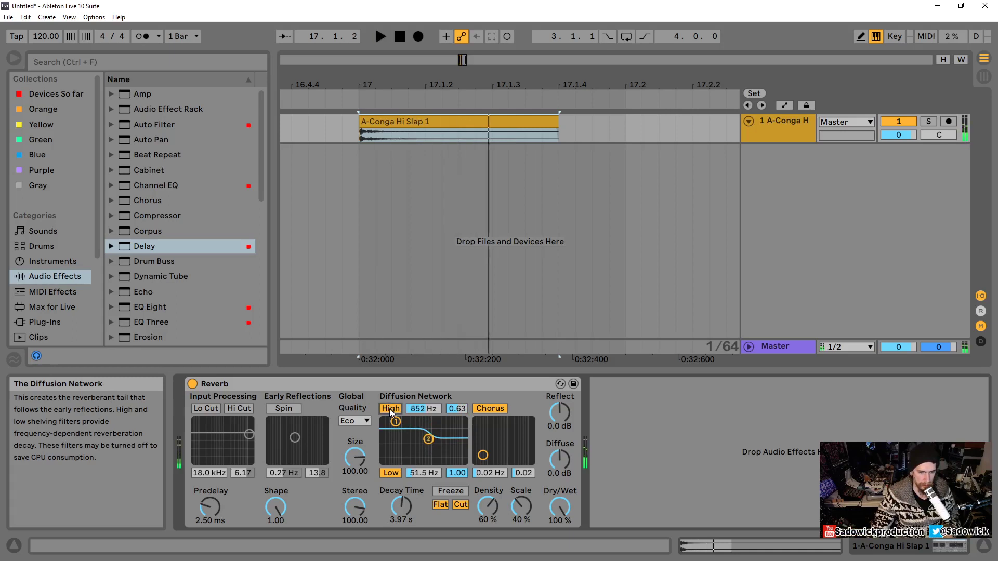
pyautogui.press('space')
pyautogui.press('space')
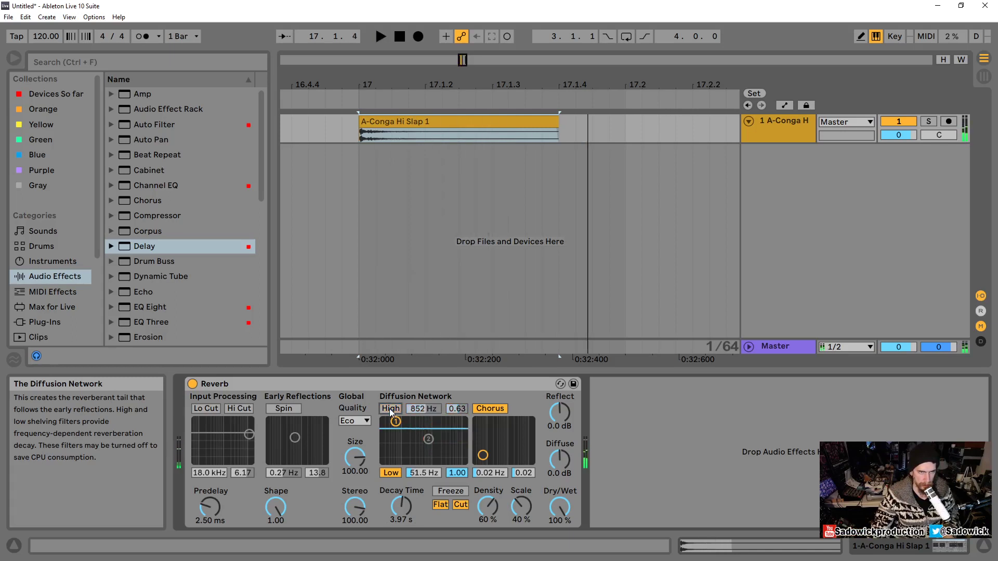
pyautogui.press('space')
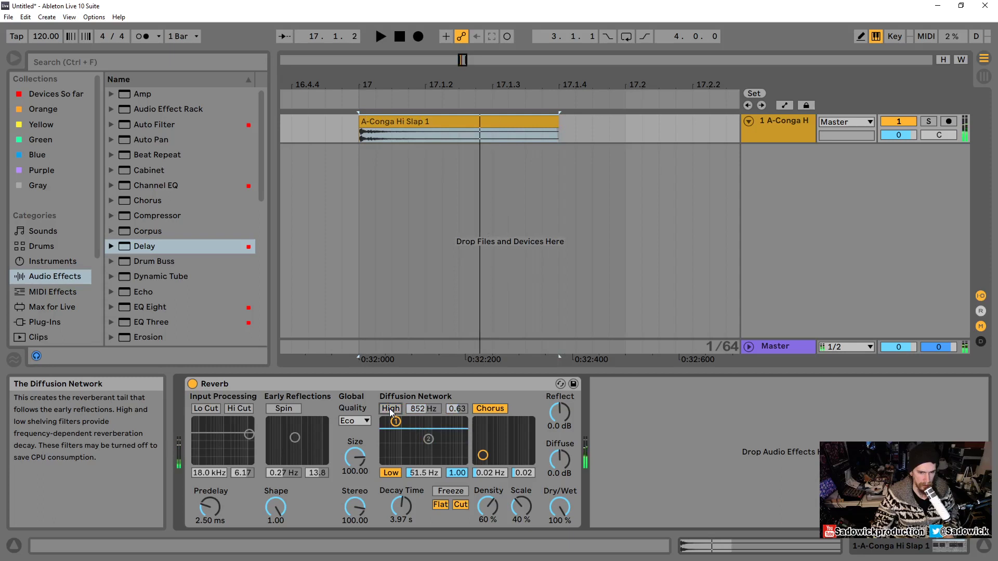
# Reactivate the high shelf, audition the conga hit, and set the shelf to 912 Hz and 1.00
pyautogui.click(390, 409)
pyautogui.press('space')
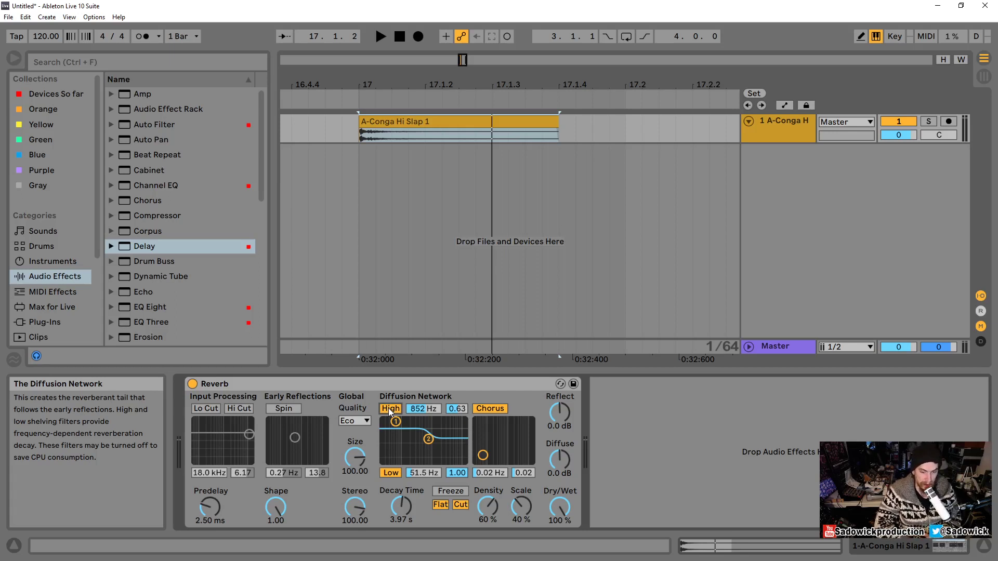
pyautogui.moveTo(428, 439); pyautogui.dragTo(429, 422)
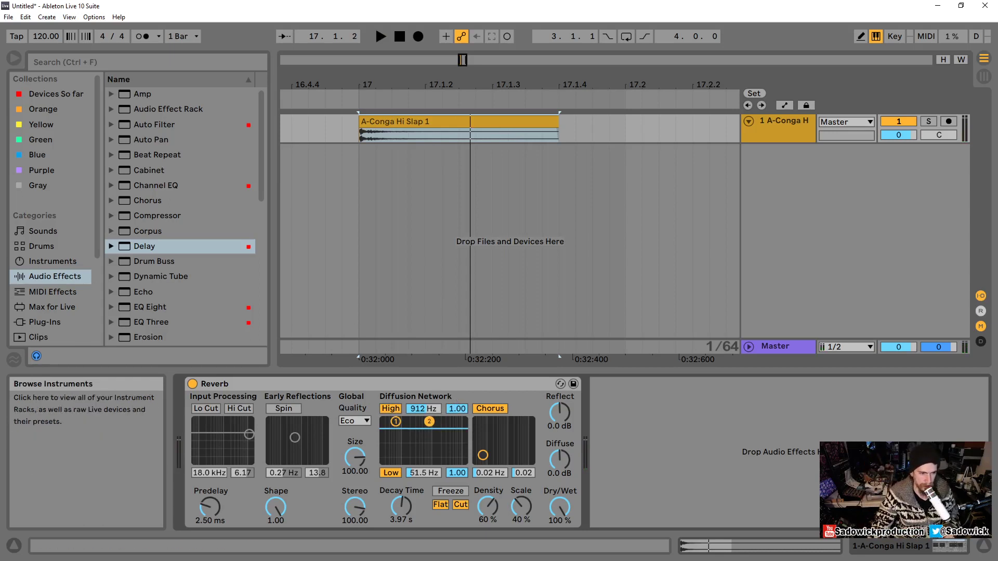
# Draw a straight horizontal black line below the conga clip with the screen annotation pen, replacing the pink attempt
pyautogui.moveTo(357, 213); pyautogui.dragTo(647, 211)
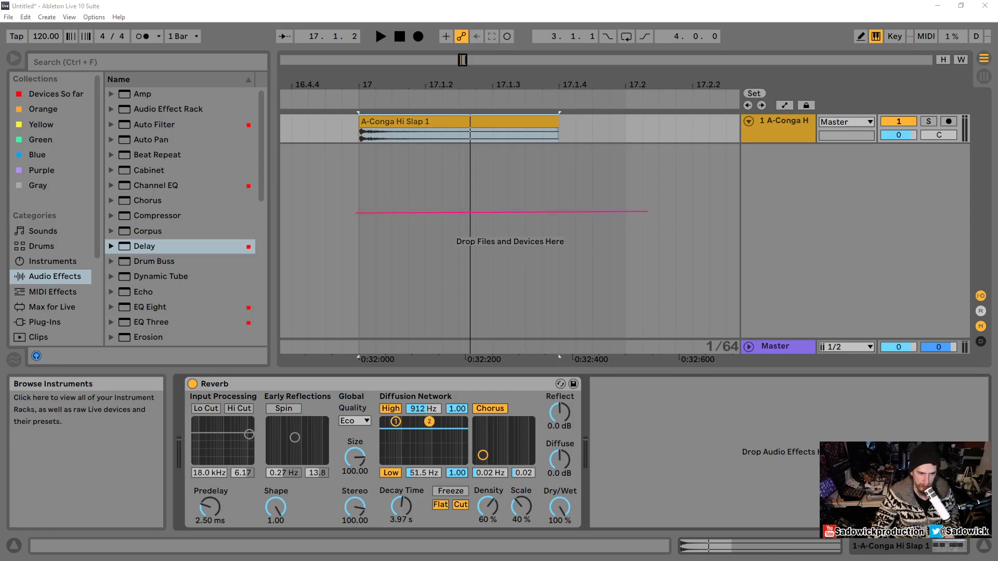
pyautogui.hotkey('ctrl', 'z')
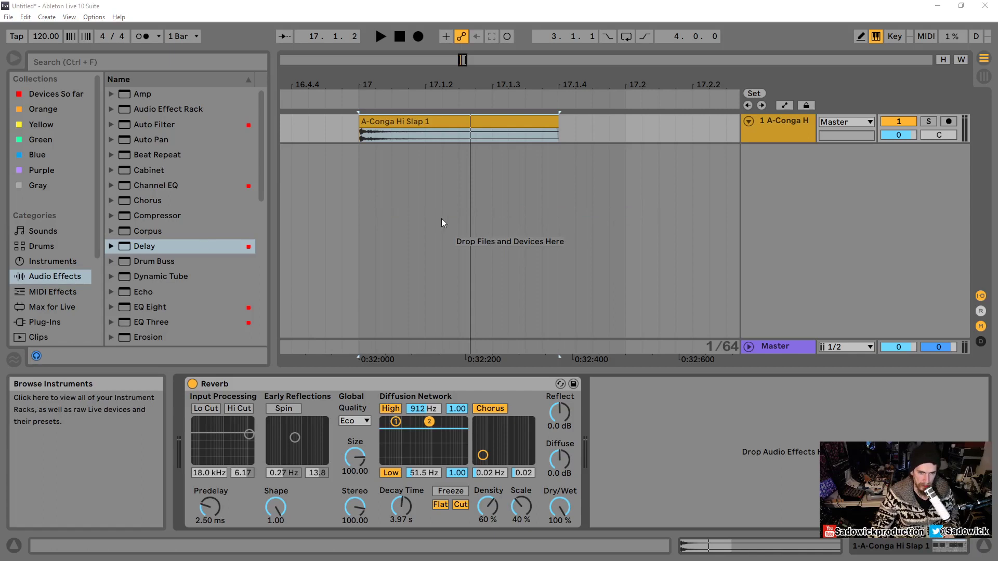
pyautogui.moveTo(360, 216); pyautogui.dragTo(655, 216)
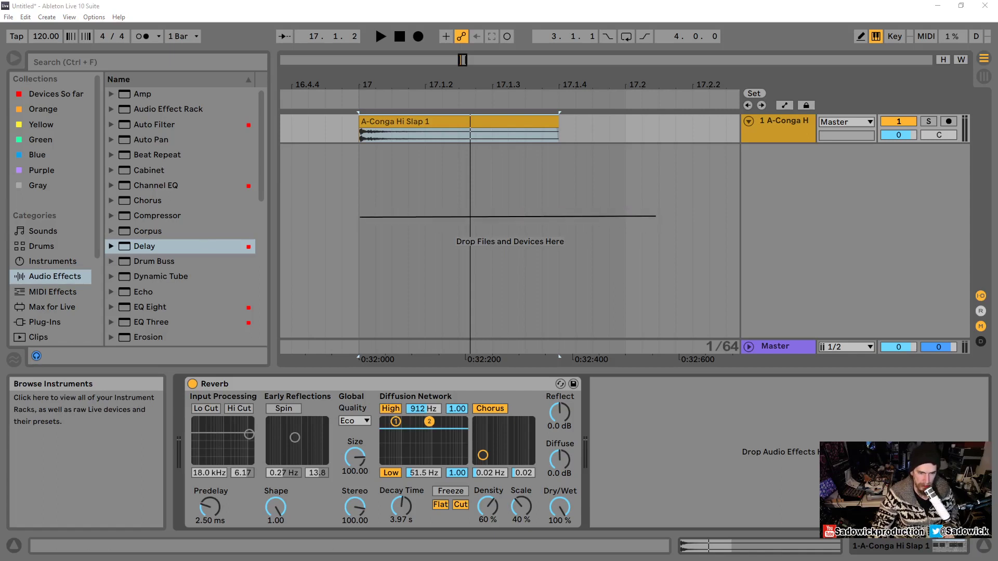
pyautogui.click(730, 135)
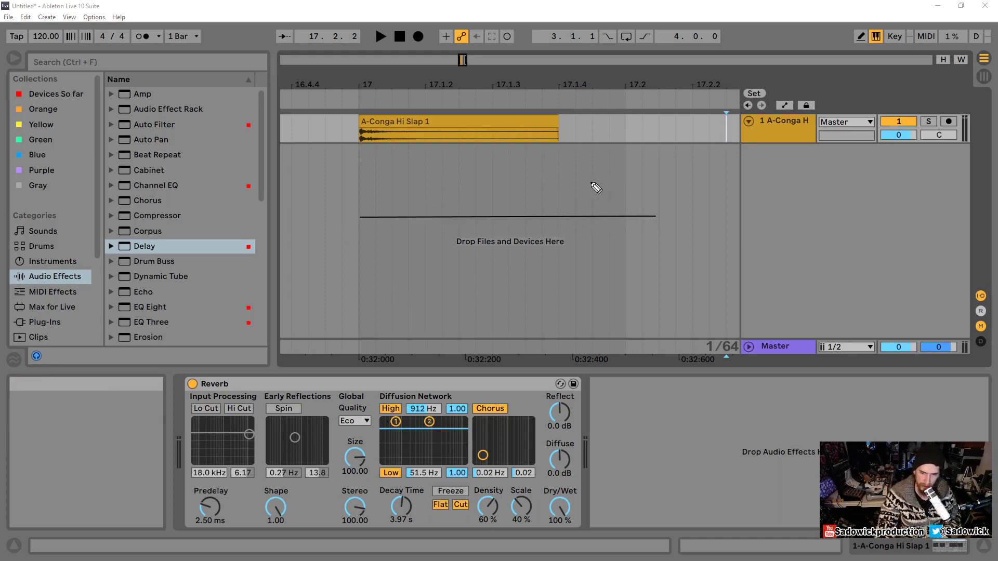
# Sketch a V shape meeting the horizontal line beneath the end of the conga clip and label that spot Marble
pyautogui.moveTo(598, 183); pyautogui.dragTo(561, 214)
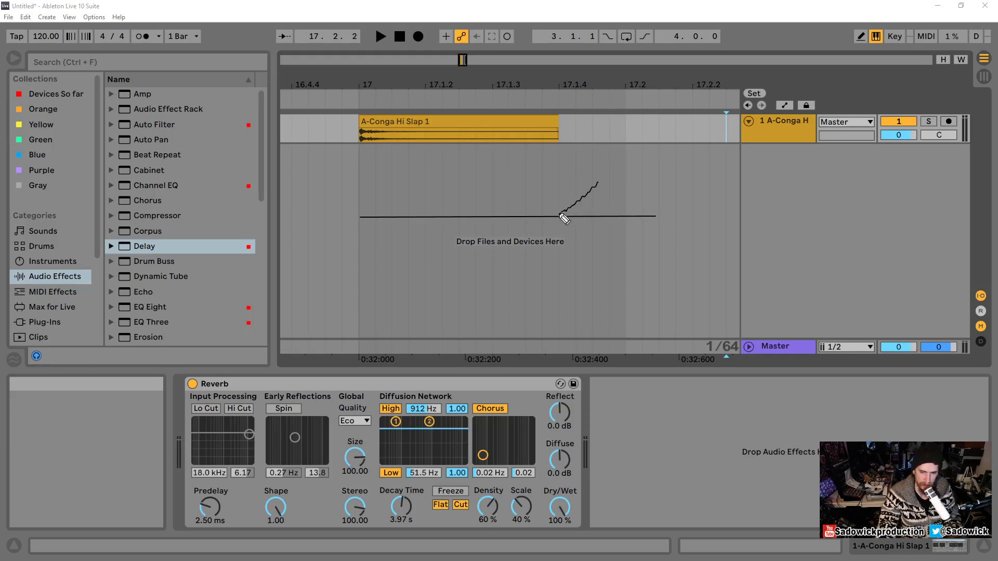
pyautogui.moveTo(559, 213); pyautogui.dragTo(533, 186)
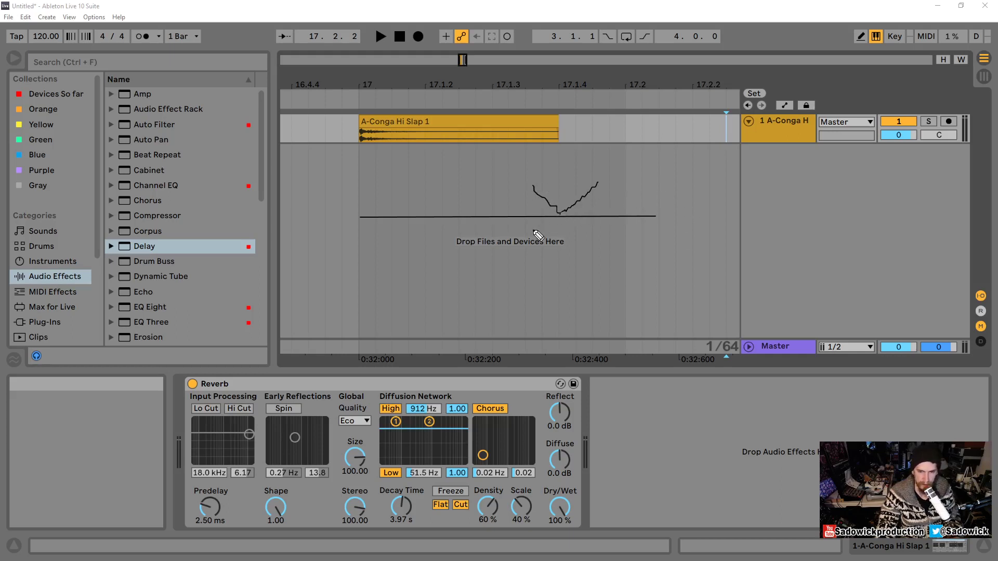
pyautogui.moveTo(542, 221)
pyautogui.mouseDown()
pyautogui.moveTo(535, 232)
pyautogui.moveTo(564, 222)
pyautogui.moveTo(575, 230)
pyautogui.mouseUp()
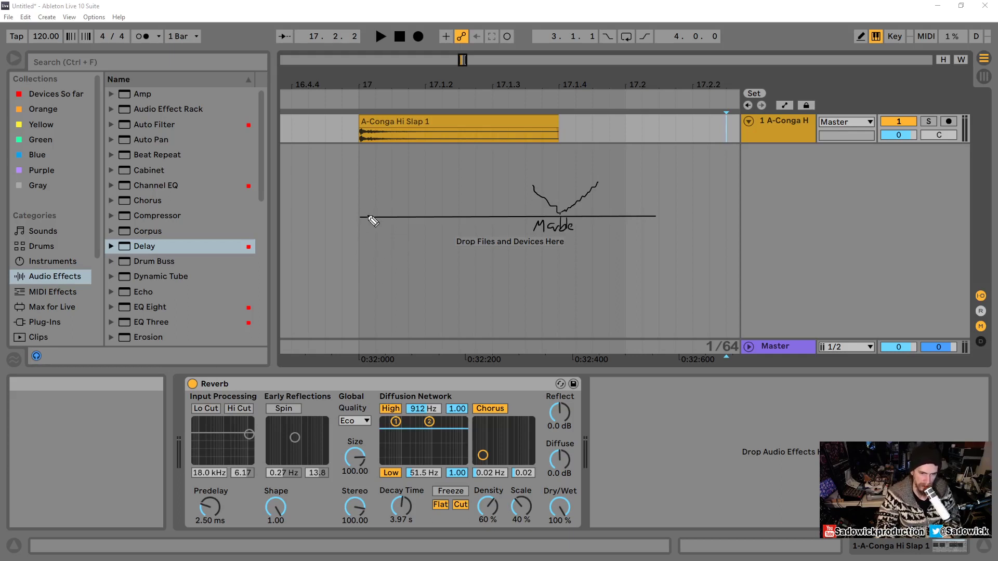
# Scribble a layer labelled Shag on the line, add bouncing wave lines at the Shag and Marble surfaces, and clear all annotations
pyautogui.moveTo(372, 217)
pyautogui.mouseDown()
pyautogui.moveTo(482, 216)
pyautogui.moveTo(361, 218)
pyautogui.moveTo(496, 213)
pyautogui.moveTo(372, 216)
pyautogui.moveTo(394, 224)
pyautogui.moveTo(389, 233)
pyautogui.moveTo(420, 229)
pyautogui.moveTo(417, 243)
pyautogui.mouseUp()
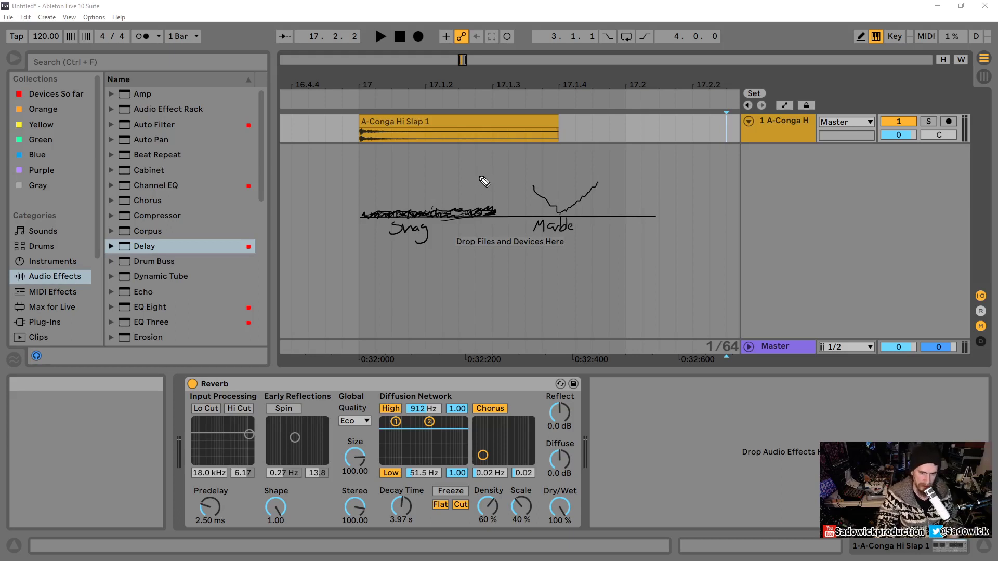
pyautogui.moveTo(482, 180); pyautogui.dragTo(439, 217)
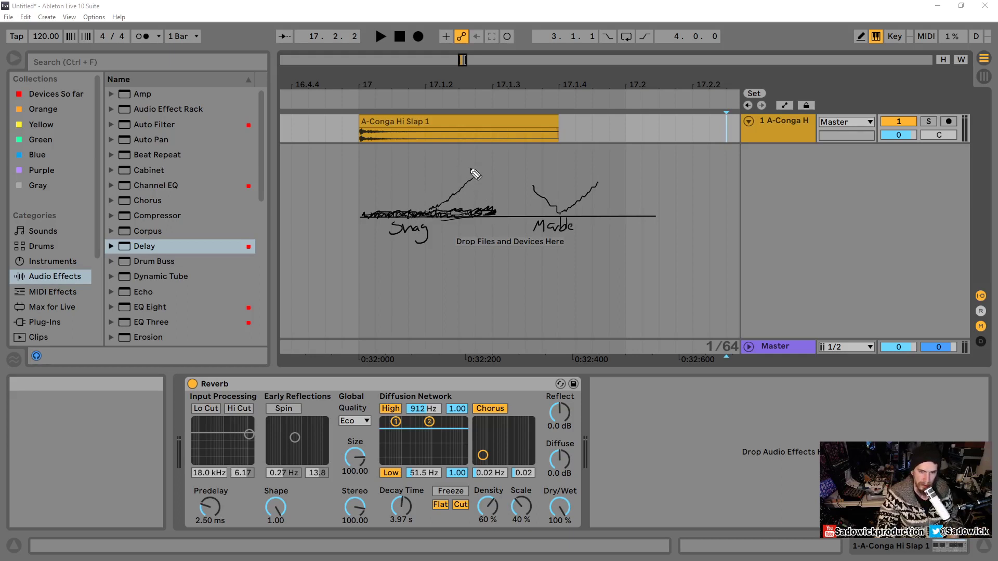
pyautogui.moveTo(474, 174); pyautogui.dragTo(332, 271)
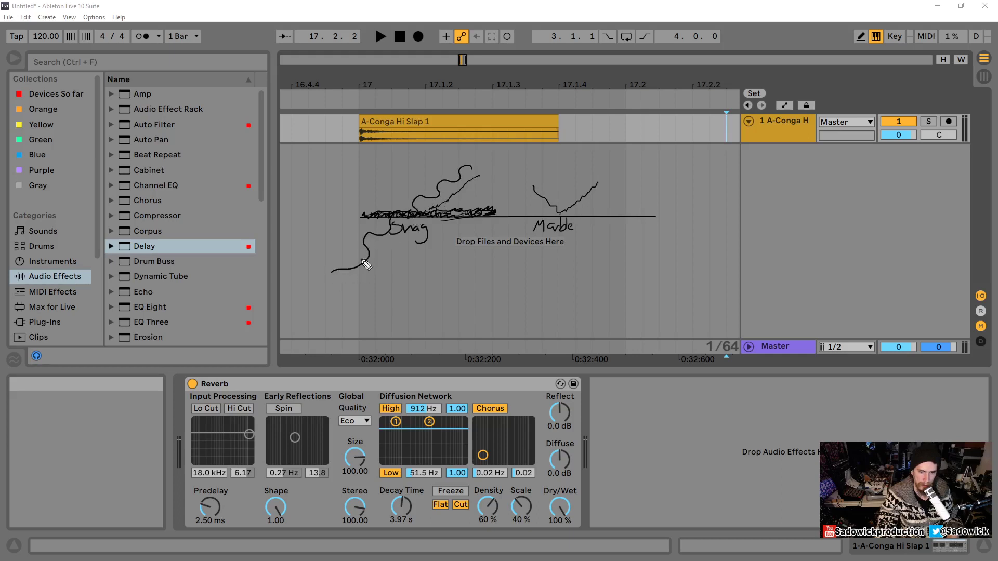
pyautogui.moveTo(614, 183)
pyautogui.mouseDown()
pyautogui.moveTo(609, 174)
pyautogui.moveTo(585, 191)
pyautogui.moveTo(488, 269)
pyautogui.mouseUp()
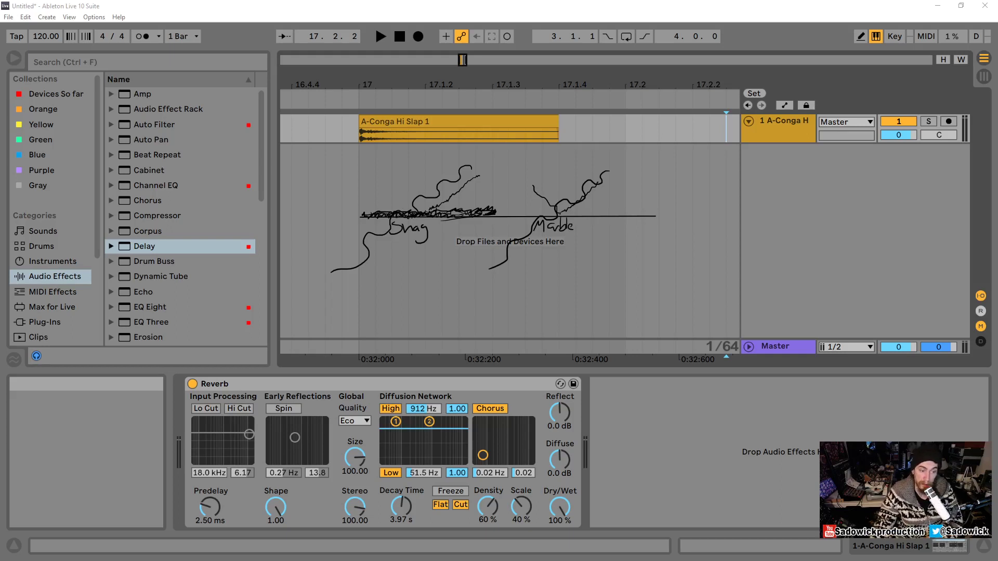
pyautogui.press('Escape')
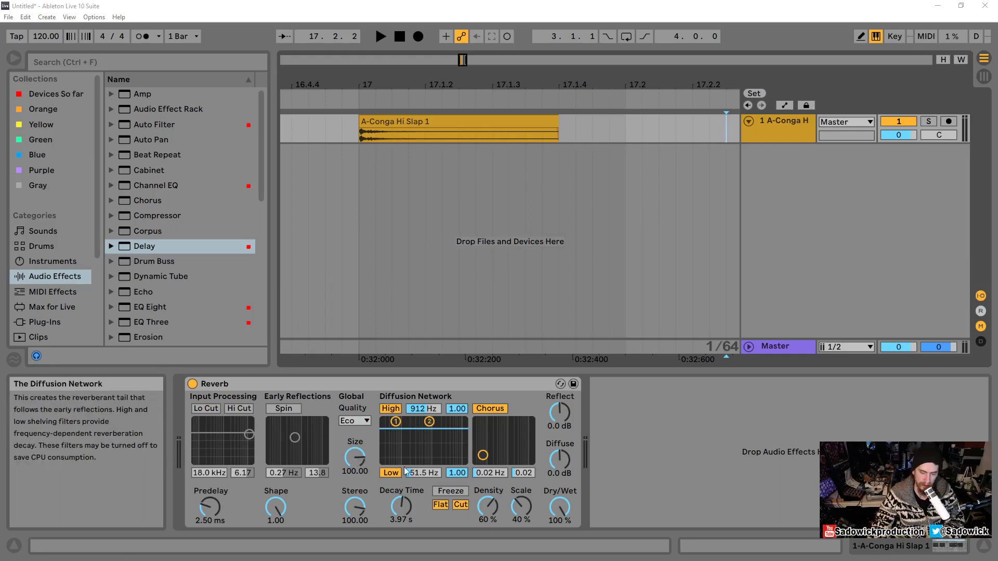
# Set the Diffusion Network's low shelf to 94.6 Hz and 0.45 and its high shelf to 1.12 kHz and 0.40, auditioning the conga hit
pyautogui.moveTo(430, 422); pyautogui.dragTo(428, 432)
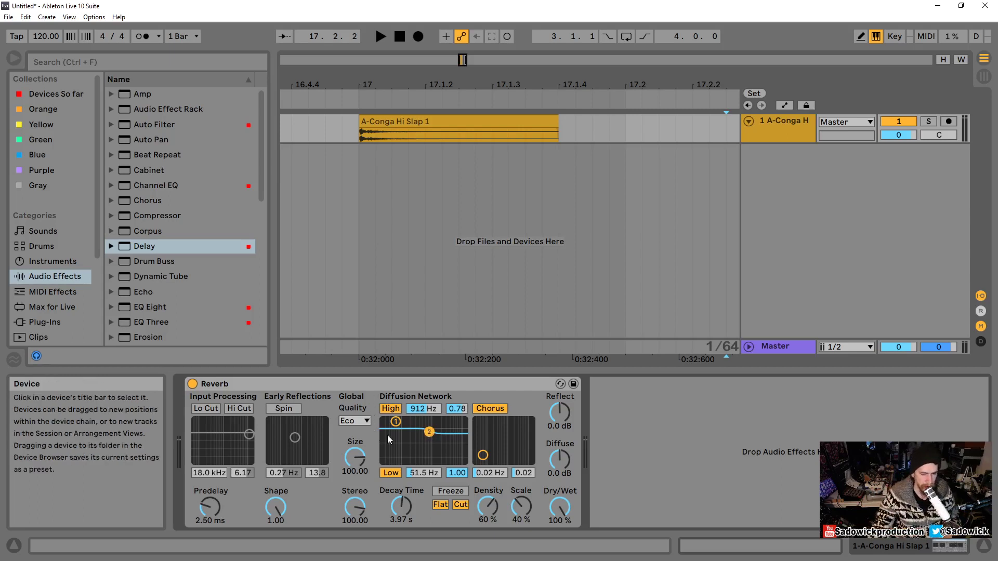
pyautogui.moveTo(430, 432)
pyautogui.mouseDown()
pyautogui.moveTo(398, 442)
pyautogui.moveTo(427, 442)
pyautogui.mouseUp()
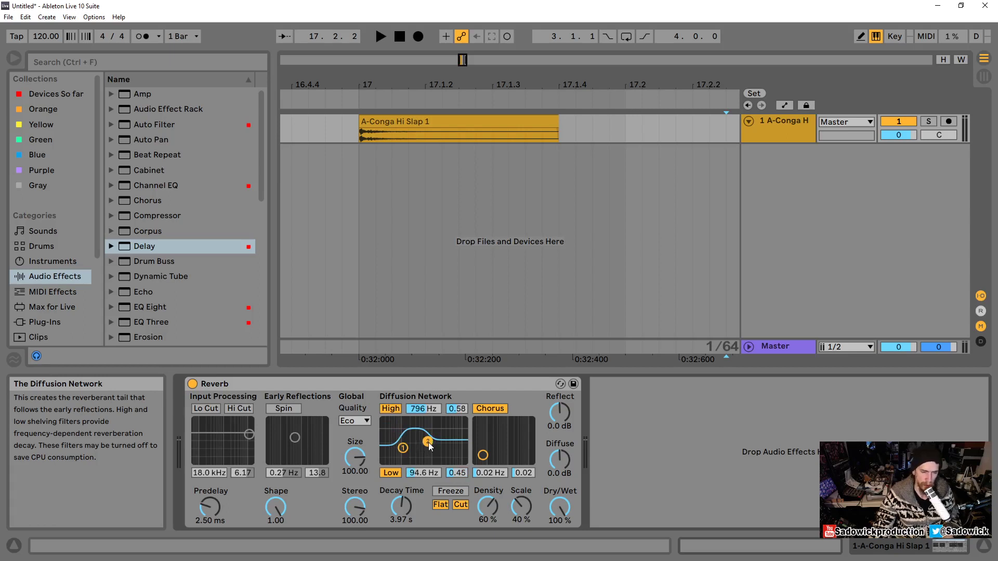
pyautogui.moveTo(430, 446); pyautogui.dragTo(429, 453)
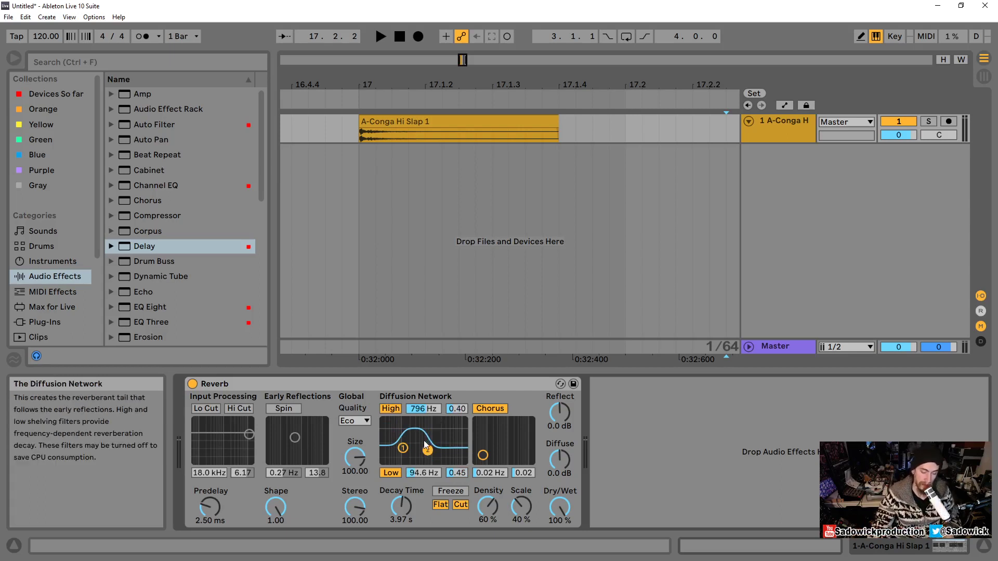
pyautogui.moveTo(428, 450); pyautogui.dragTo(432, 451)
pyautogui.press('space')
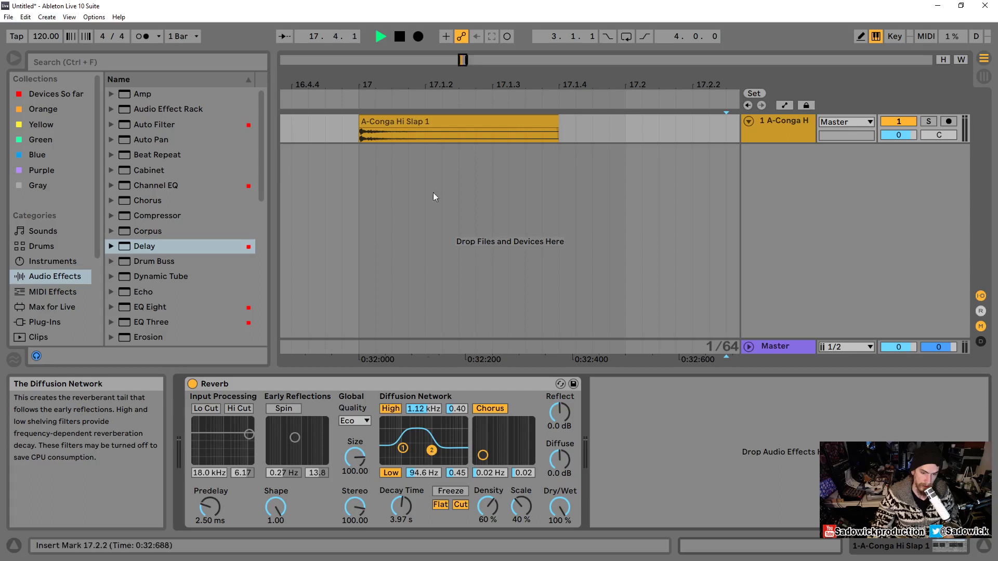
pyautogui.click(400, 122)
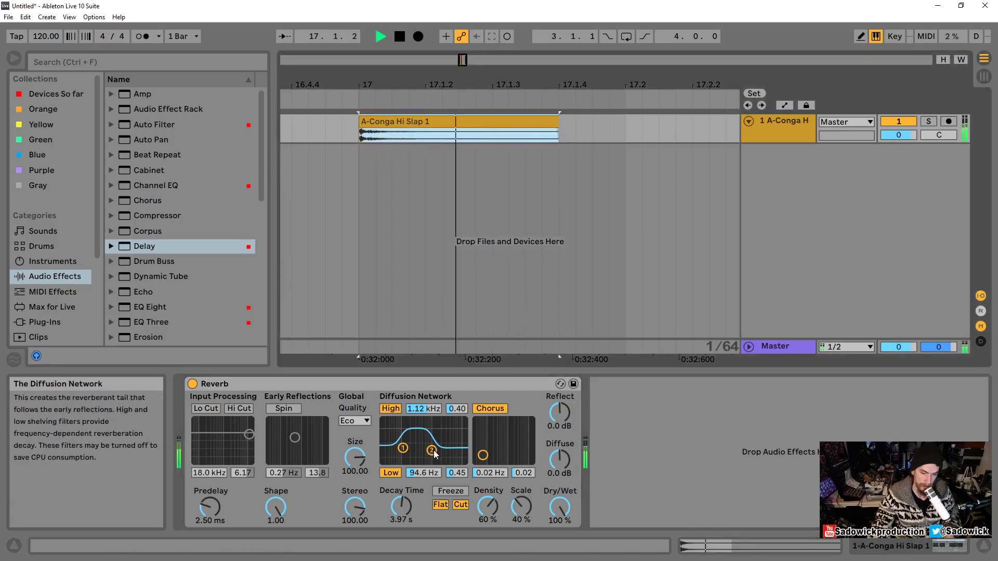
pyautogui.press('space')
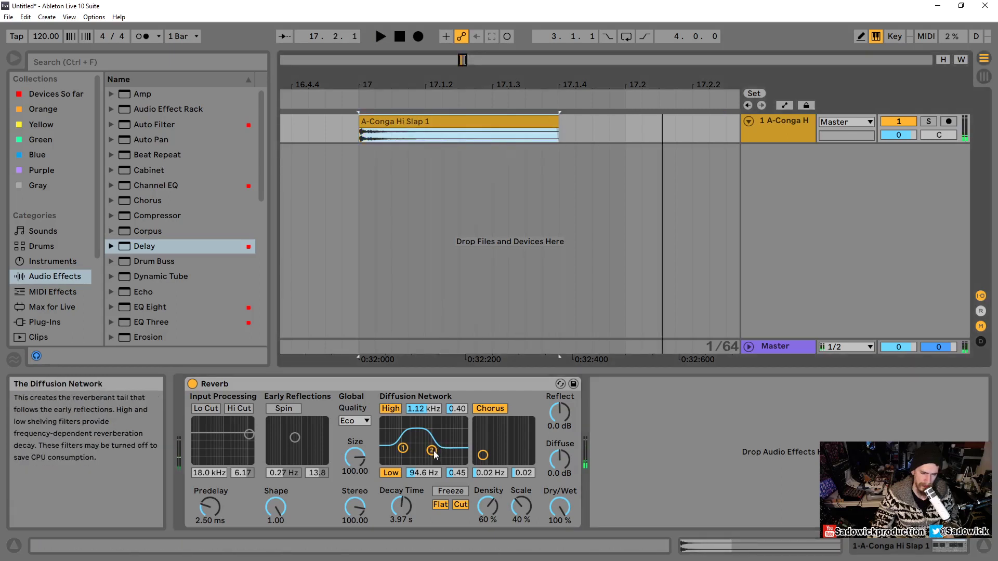
# Set the low shelf to 133 Hz and 0.40, the high shelf to 796 Hz and 0.28, and audition with Dry/Wet at 55%
pyautogui.moveTo(402, 448); pyautogui.dragTo(408, 451)
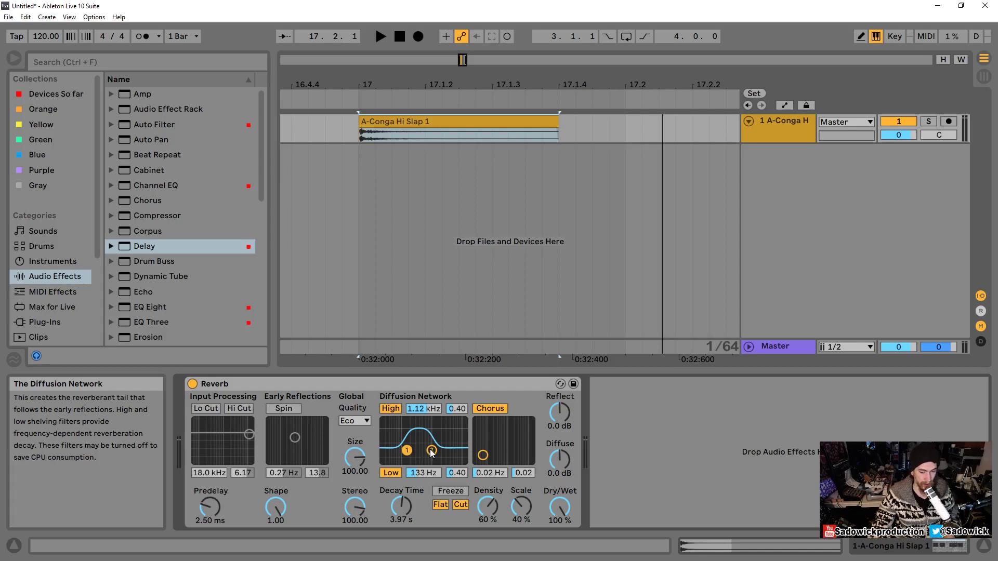
pyautogui.moveTo(431, 453); pyautogui.dragTo(429, 459)
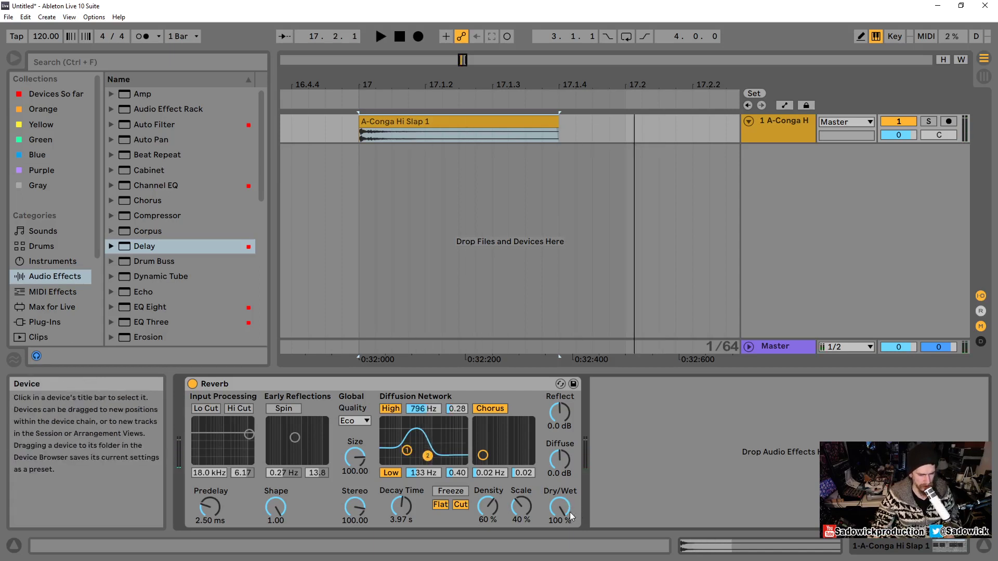
pyautogui.press('space')
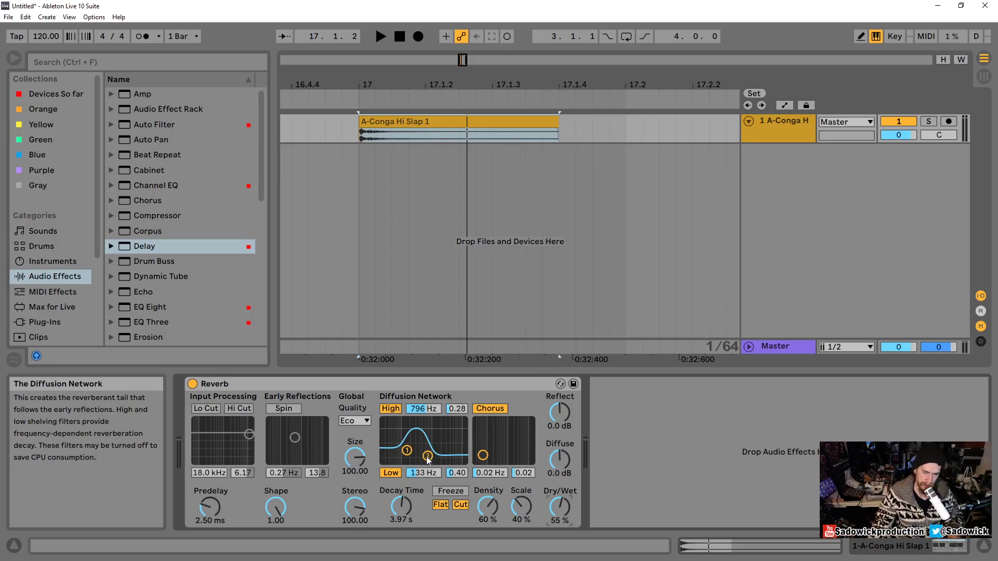
# Set the low shelf to 94.6 Hz and 0.38, toggle the shelves to leave only the high one active, and set it to 1.57 kHz and 0.55
pyautogui.moveTo(428, 455); pyautogui.dragTo(403, 452)
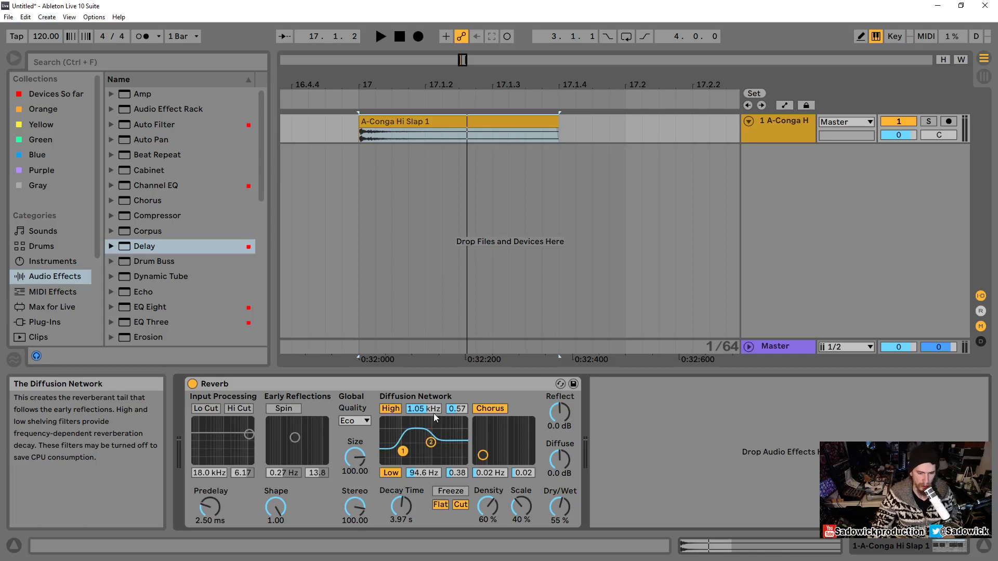
pyautogui.click(390, 409)
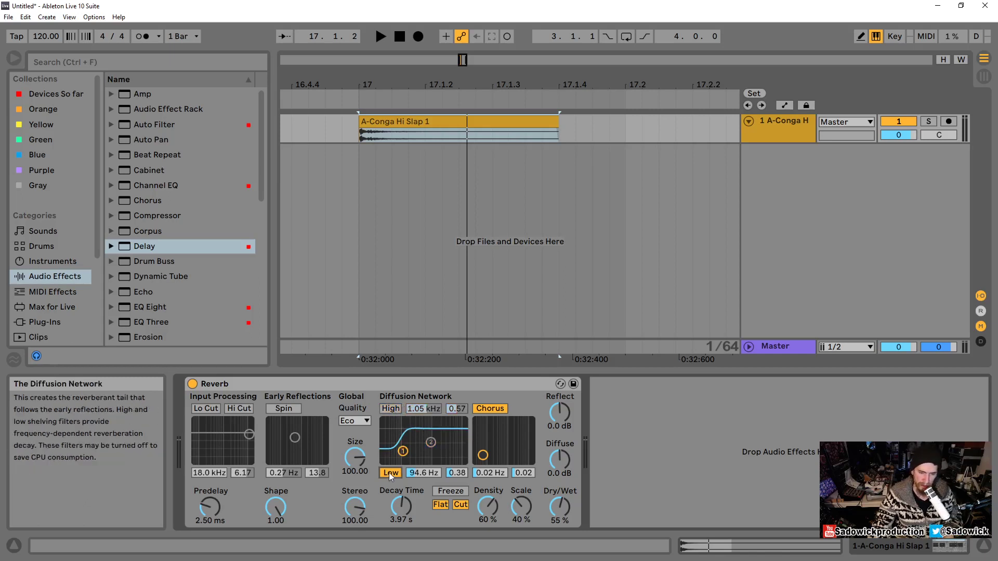
pyautogui.click(390, 473)
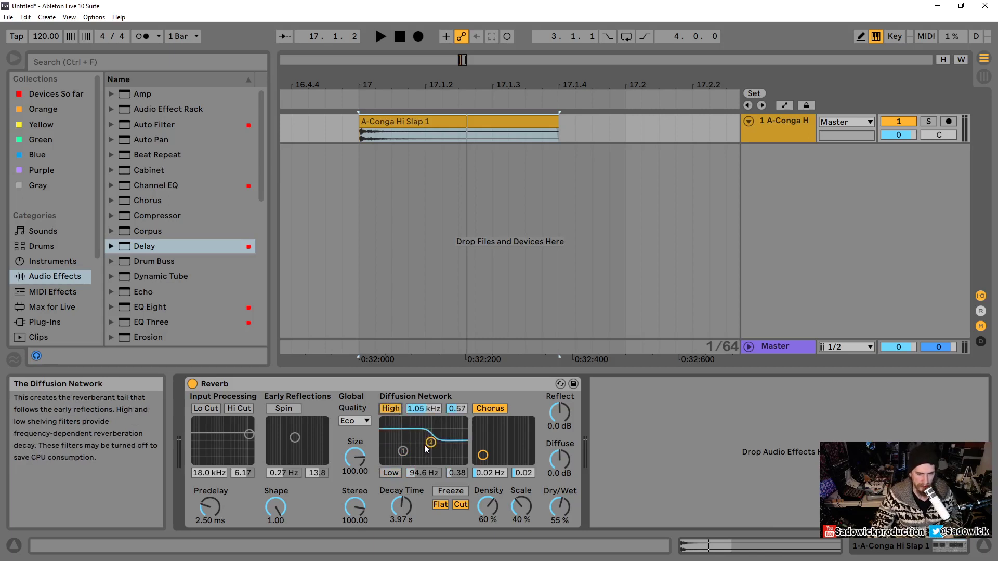
pyautogui.moveTo(430, 443); pyautogui.dragTo(436, 446)
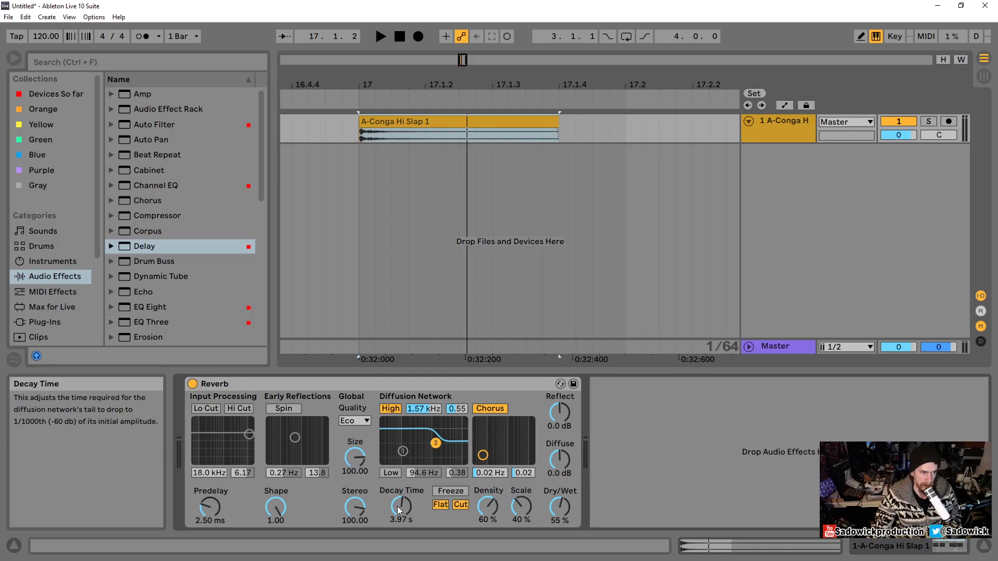
# Try Decay Times of 2.52 s, 5.21 s and 9.38 s on the Reverb, finishing at 1.20 s
pyautogui.moveTo(397, 506); pyautogui.dragTo(397, 526)
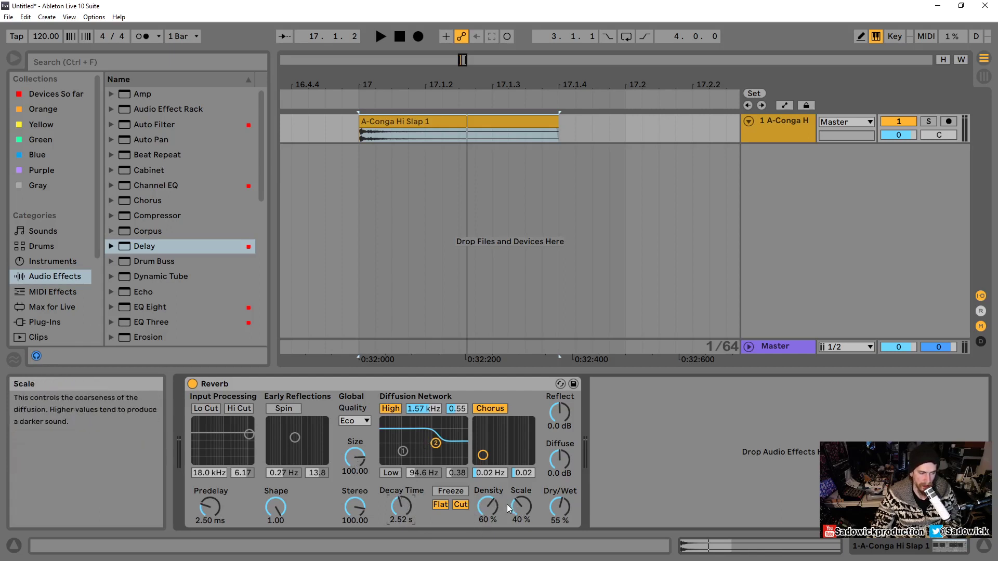
pyautogui.moveTo(401, 505); pyautogui.dragTo(402, 482)
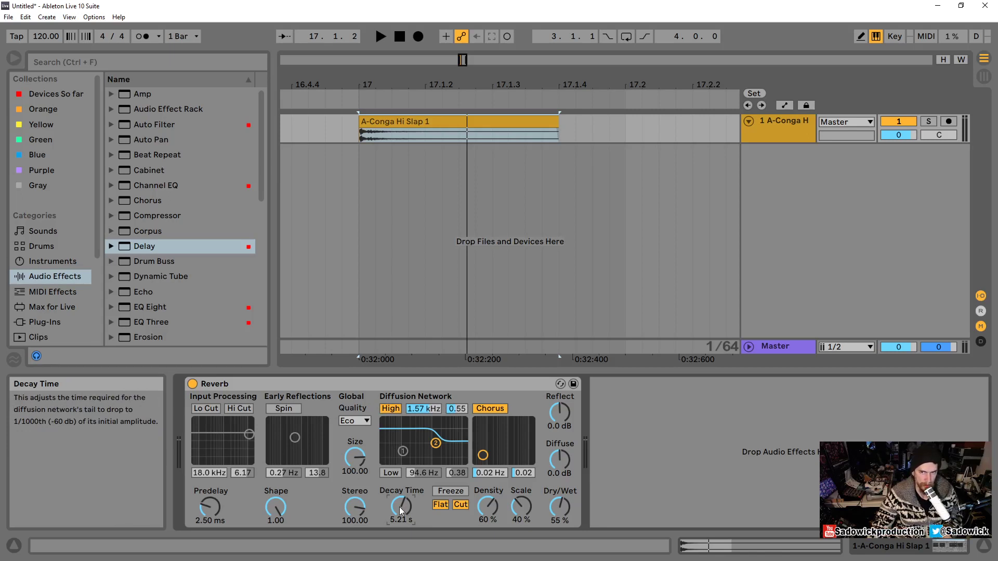
pyautogui.moveTo(401, 512)
pyautogui.mouseDown()
pyautogui.moveTo(401, 492)
pyautogui.moveTo(401, 512)
pyautogui.mouseUp()
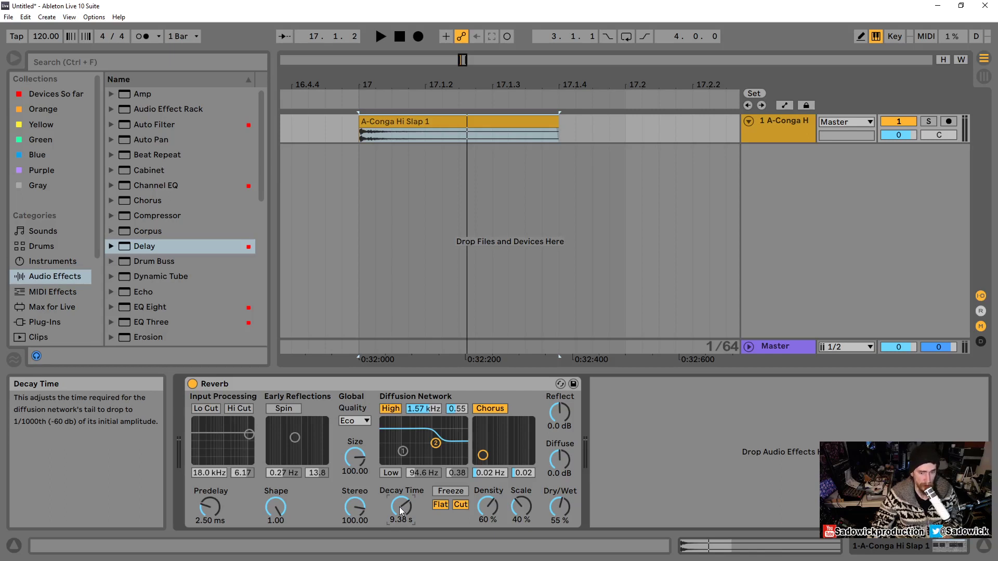
pyautogui.moveTo(401, 511); pyautogui.dragTo(401, 538)
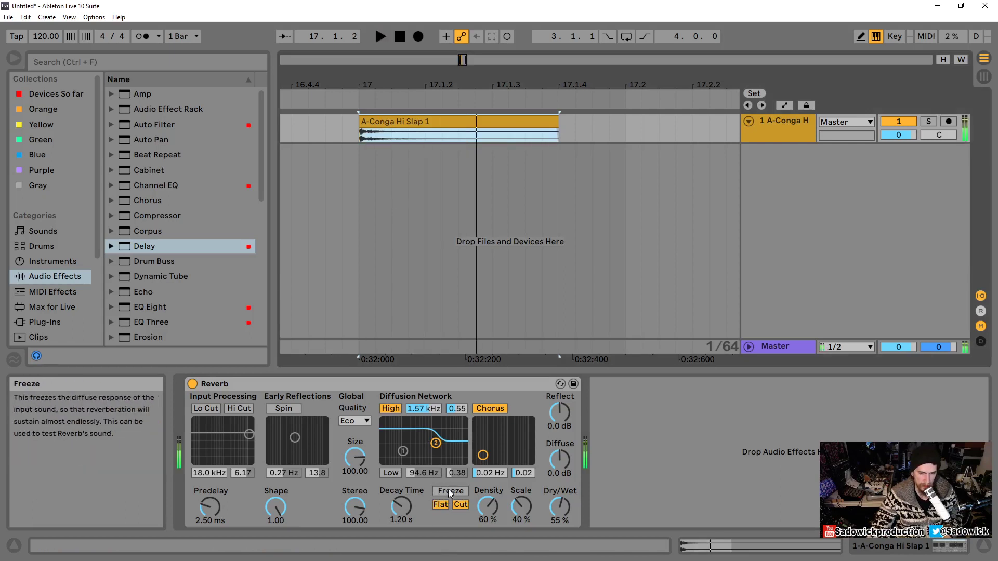
# Activate Freeze while auditioning the conga hit, and toggle the conga track off and on again
pyautogui.click(449, 490)
pyautogui.press('space')
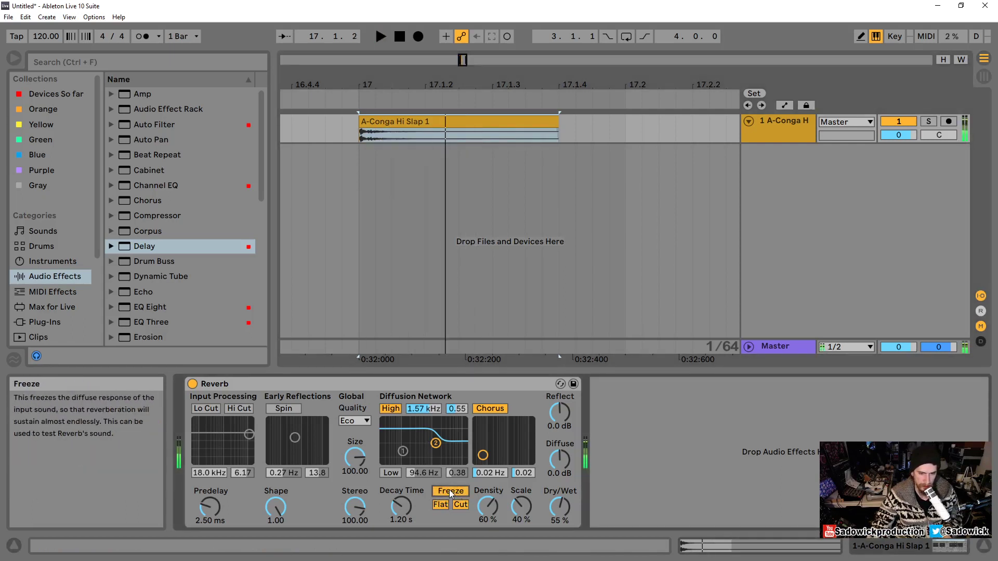
pyautogui.press('space')
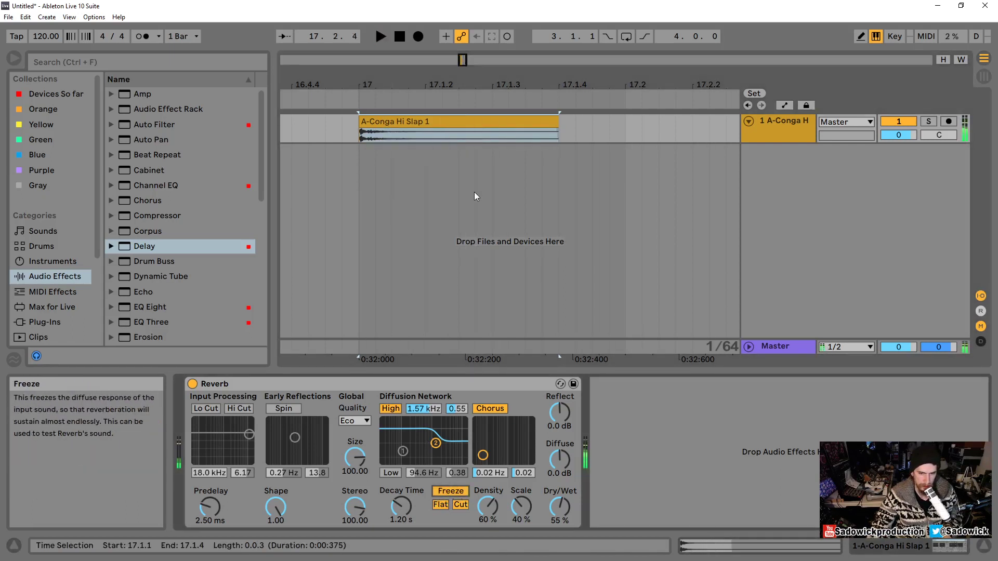
pyautogui.click(899, 122)
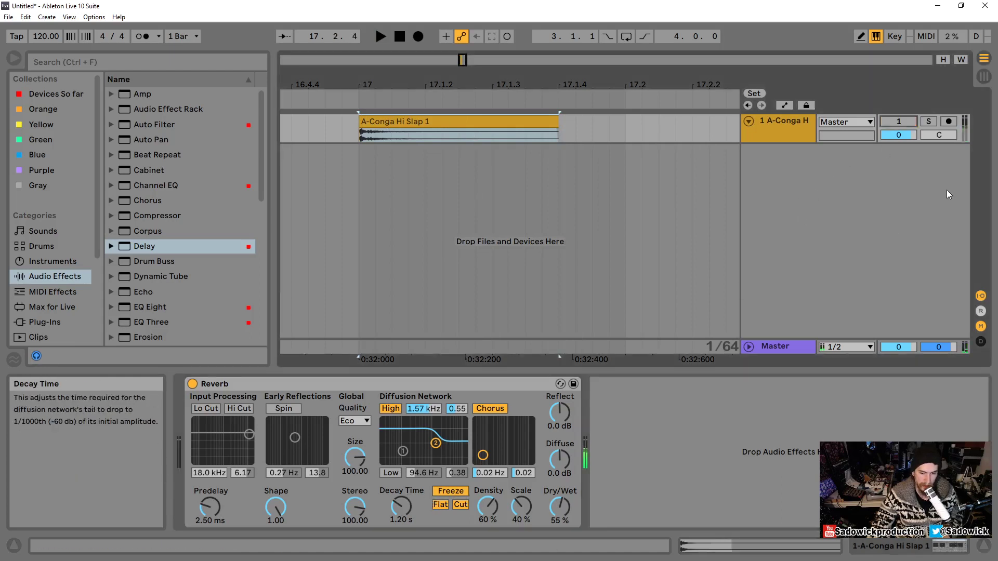
pyautogui.click(897, 121)
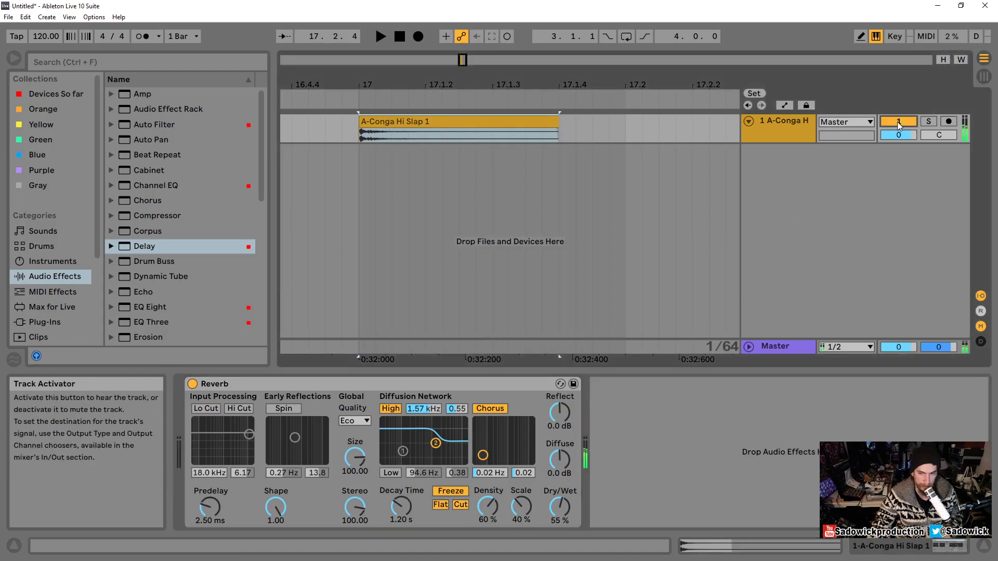
# Switch off Freeze and Cut on the Reverb and audition the conga clip from its start
pyautogui.click(449, 493)
pyautogui.press('space')
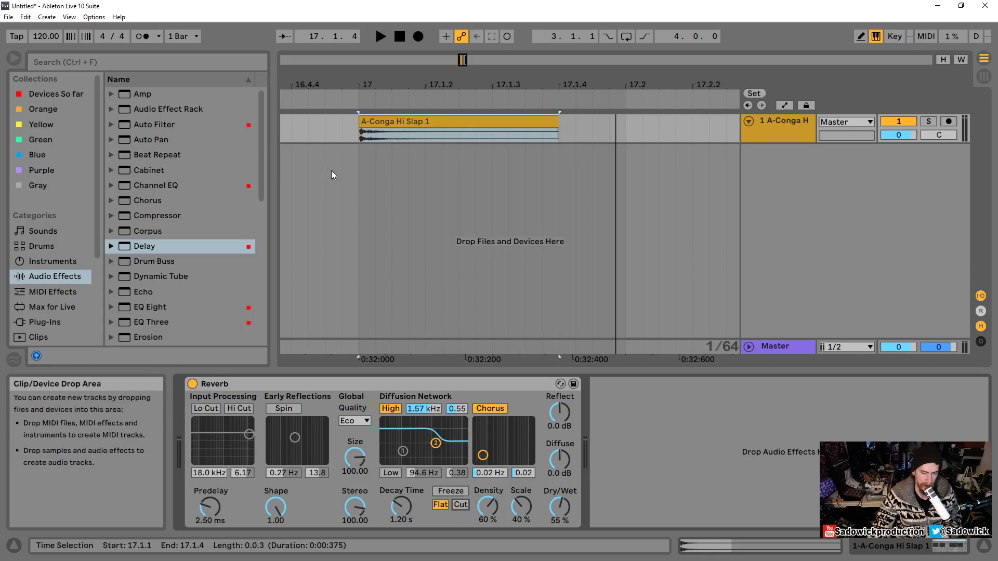
pyautogui.click(369, 125)
pyautogui.press('space')
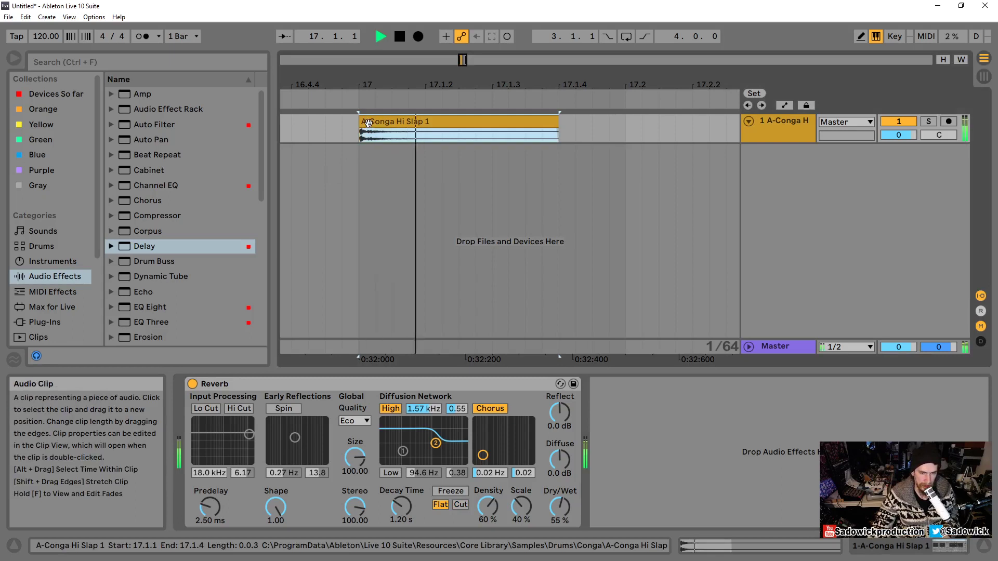
pyautogui.press('space')
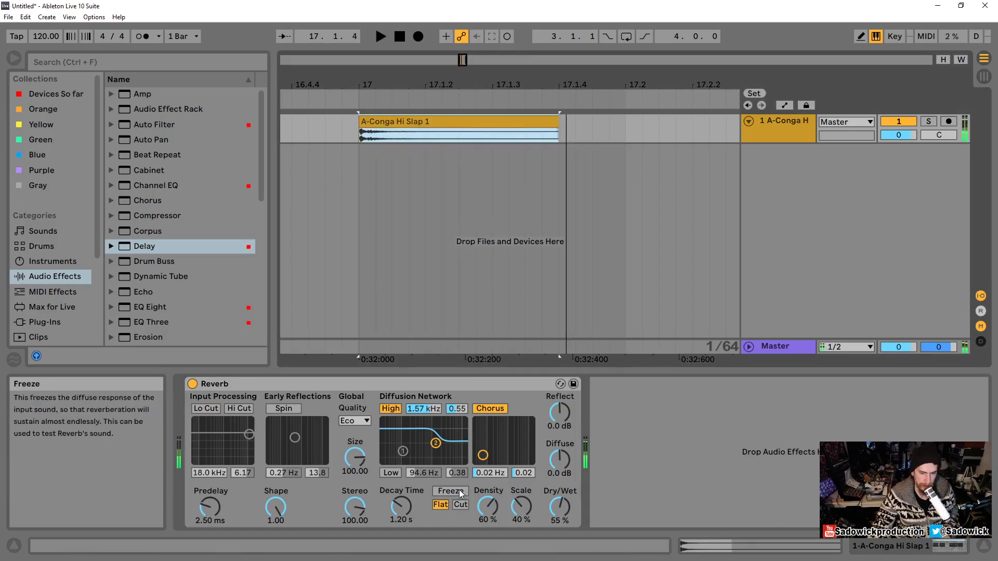
# Freeze the reverb tail with Cut off and retrigger the conga hit repeatedly to layer it into the frozen sound
pyautogui.click(459, 490)
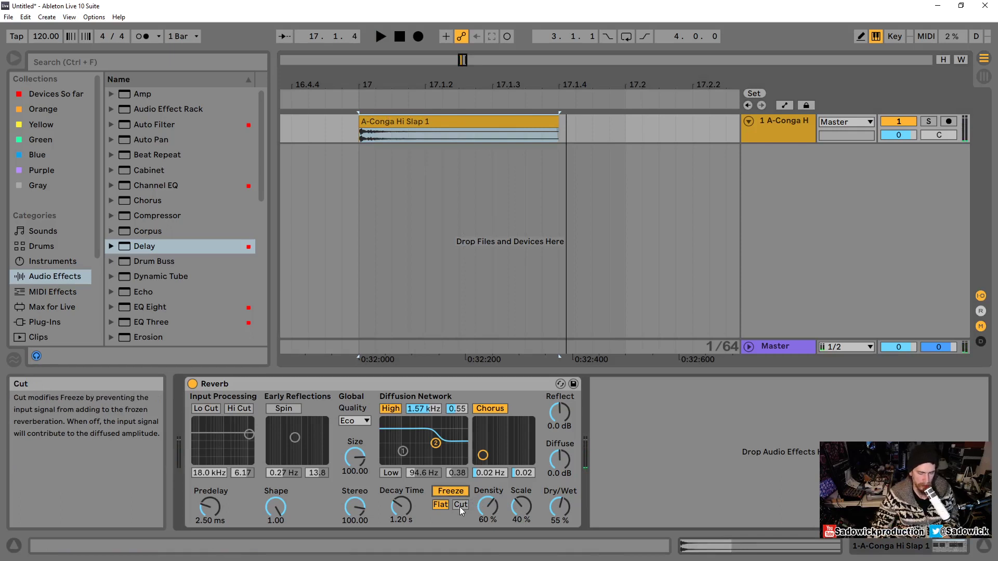
pyautogui.press('space')
pyautogui.press('space')
pyautogui.press('space')
pyautogui.press('space')
pyautogui.press('space')
pyautogui.press('space')
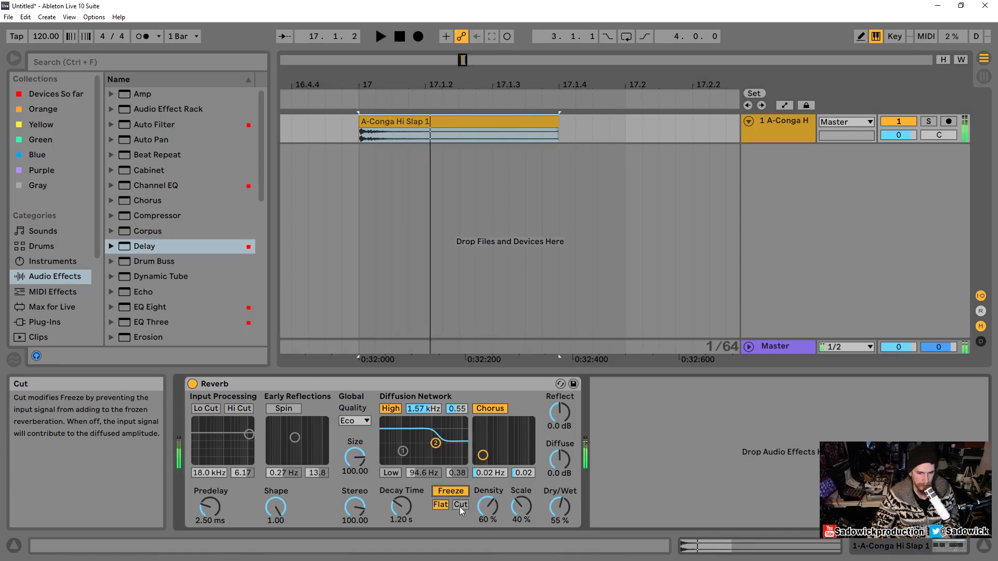
# Reactivate Cut, switch off Freeze, and audition the conga hit
pyautogui.click(459, 505)
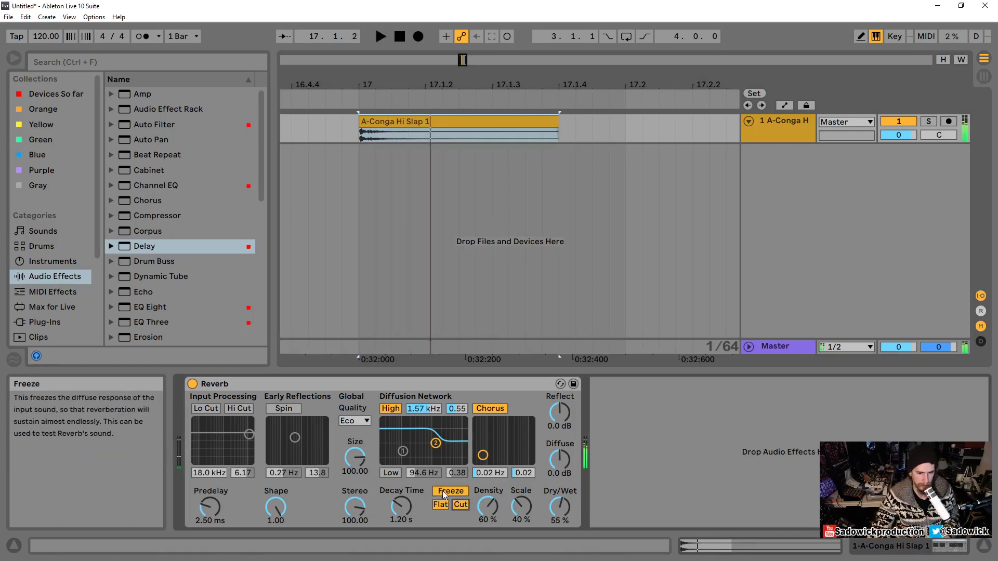
pyautogui.click(442, 491)
pyautogui.press('space')
pyautogui.press('space')
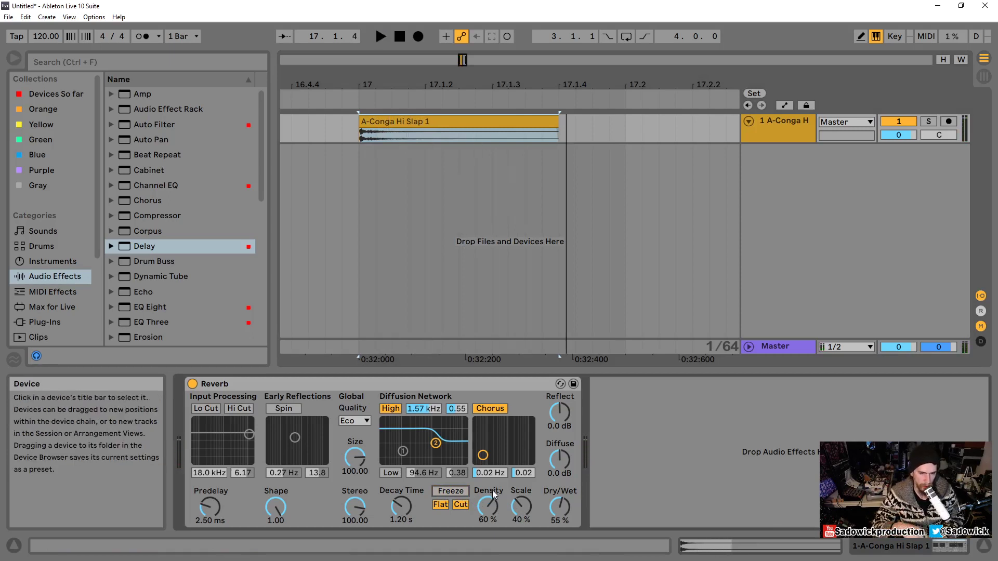
# Activate Freeze with Cut on and audition the conga clip through the Reverb
pyautogui.click(451, 491)
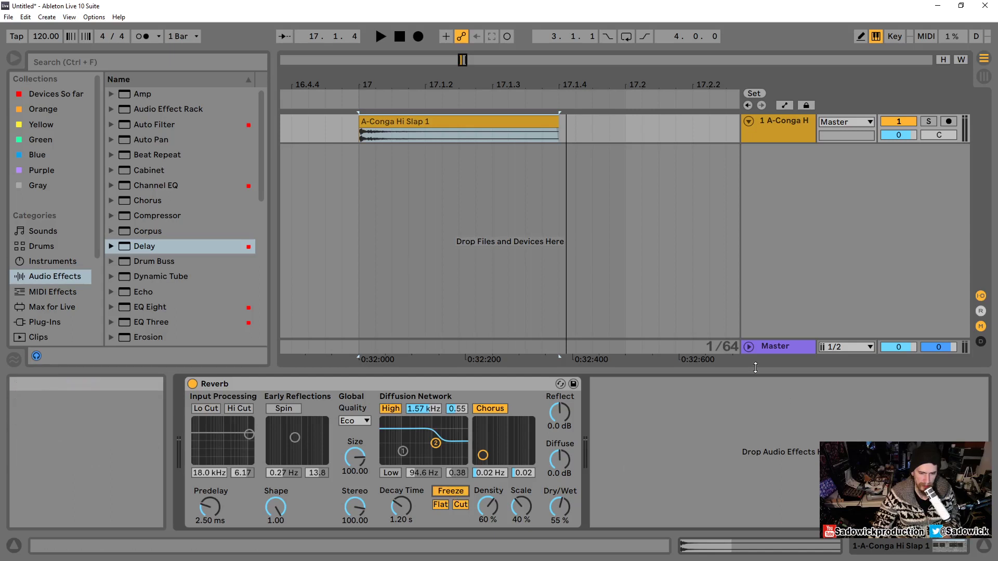
pyautogui.click(419, 119)
pyautogui.press('space')
pyautogui.press('space')
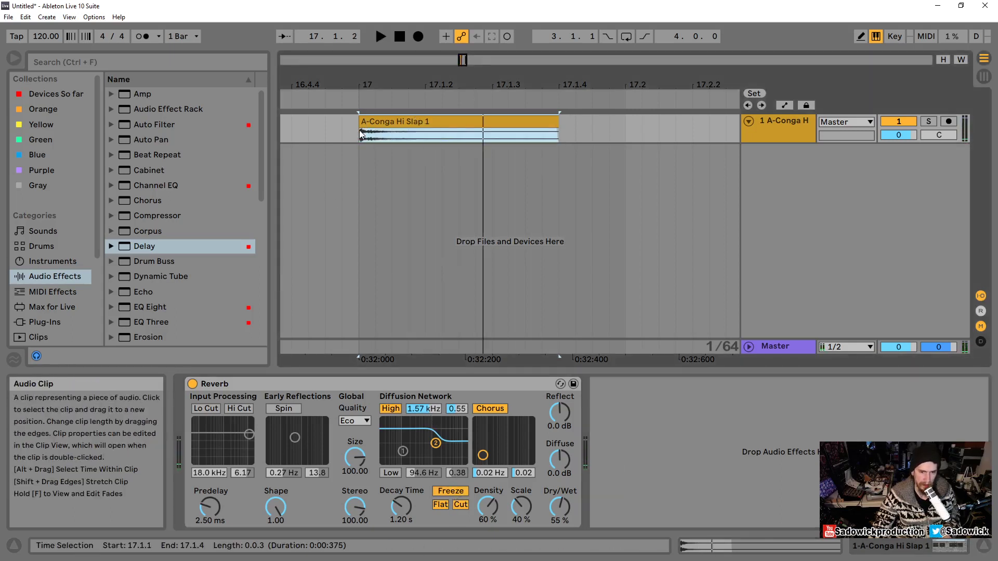
# Place the playback start inside the conga clip, just past its initial hit
pyautogui.click(448, 492)
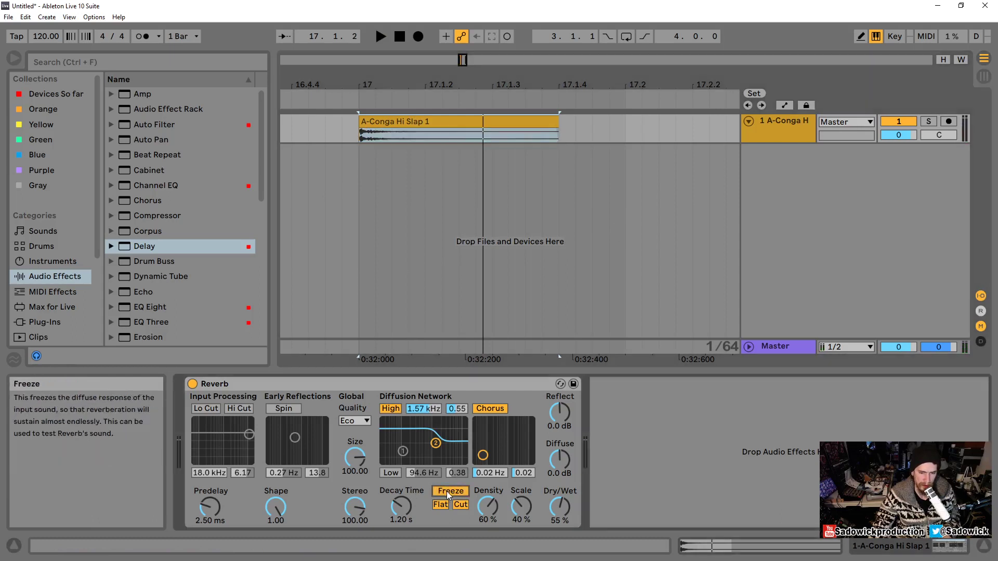
pyautogui.click(375, 141)
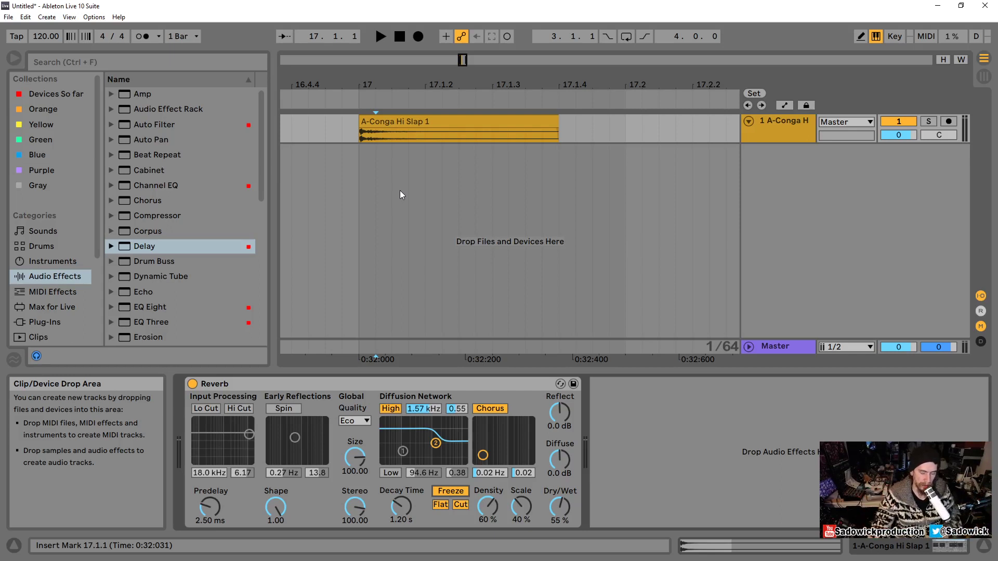
pyautogui.click(384, 139)
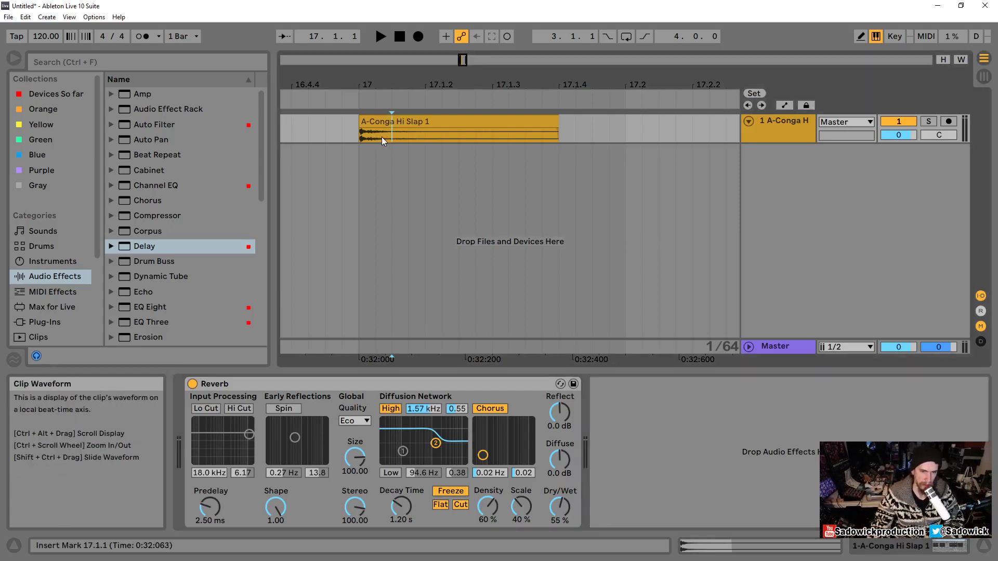
pyautogui.click(381, 136)
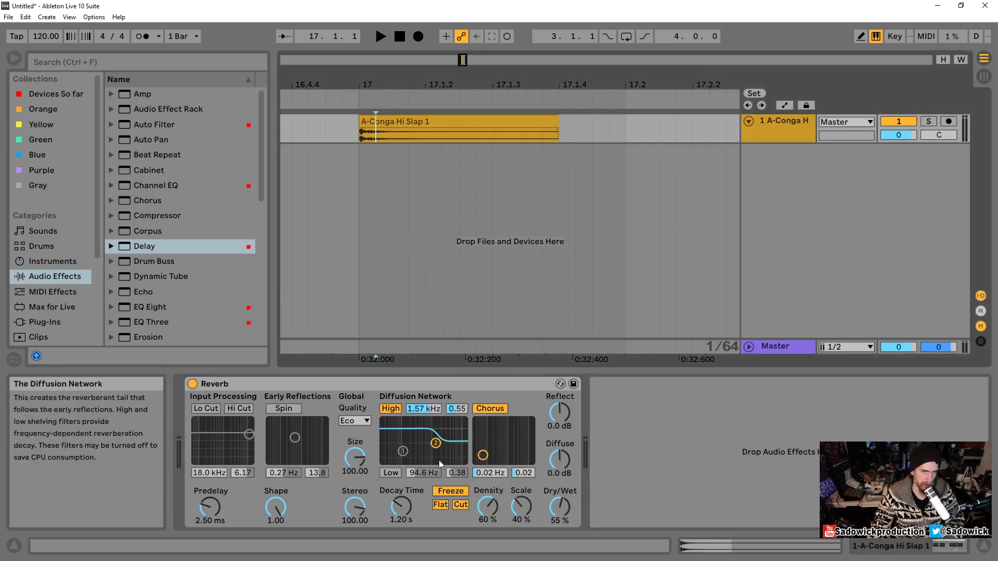
# Check the automation and mapping options for the Reverb's Freeze control, and switch Freeze off
pyautogui.click(457, 493)
pyautogui.rightClick(456, 493)
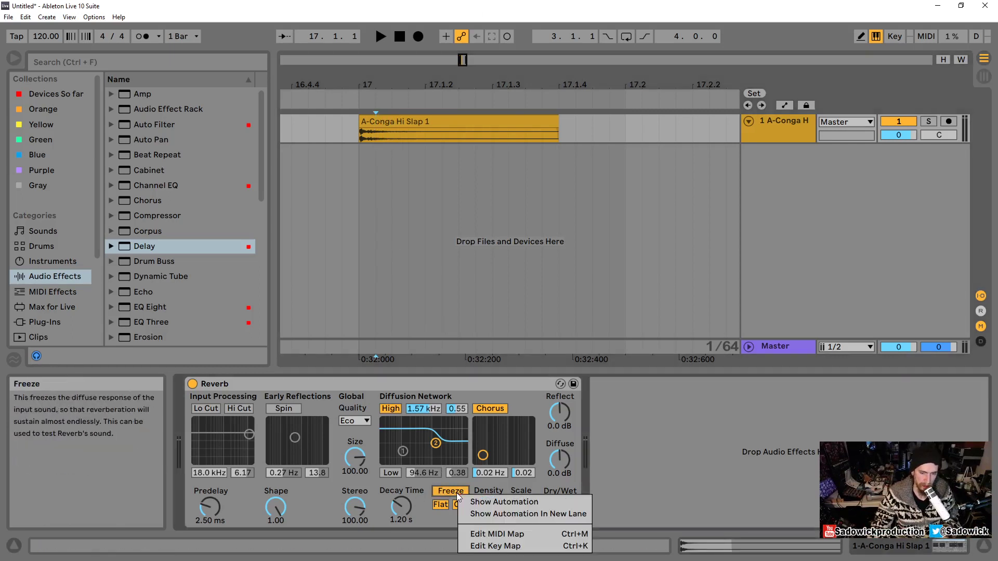
pyautogui.click(416, 381)
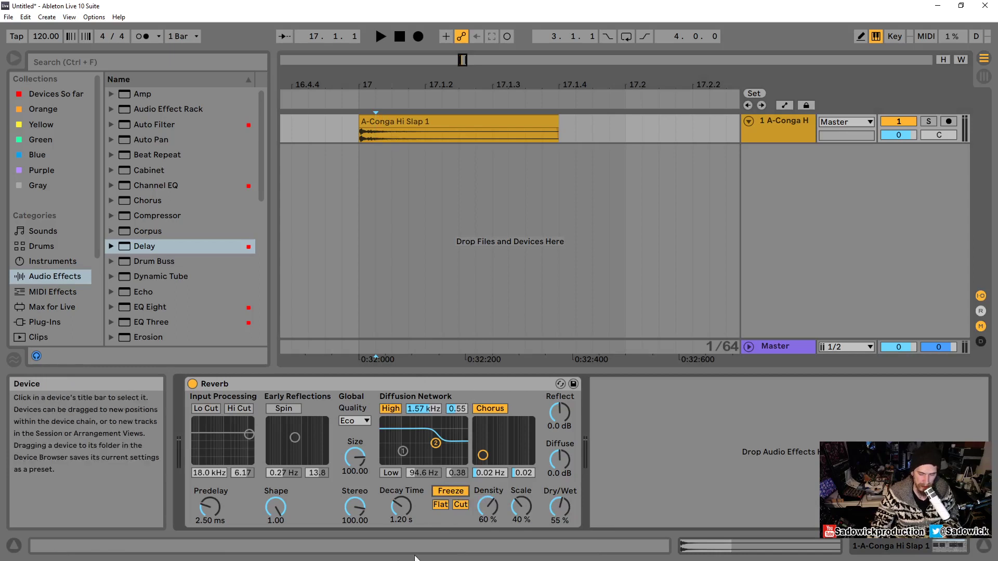
pyautogui.click(453, 490)
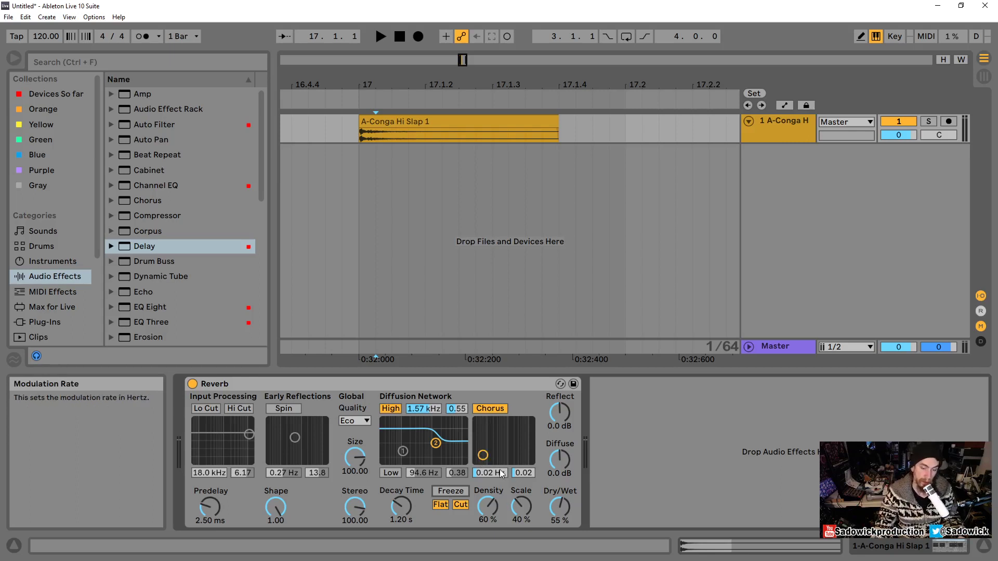
# Set the Reverb's Chorus to a rate of 0.16 Hz and an amount of 0.30 while auditioning the conga clip
pyautogui.moveTo(486, 473)
pyautogui.mouseDown()
pyautogui.moveTo(486, 395)
pyautogui.moveTo(488, 481)
pyautogui.moveTo(487, 463)
pyautogui.moveTo(488, 477)
pyautogui.moveTo(520, 450)
pyautogui.moveTo(520, 474)
pyautogui.moveTo(484, 457)
pyautogui.moveTo(485, 472)
pyautogui.mouseUp()
pyautogui.press('space')
pyautogui.press('space')
pyautogui.press('space')
pyautogui.press('space')
pyautogui.press('space')
pyautogui.press('space')
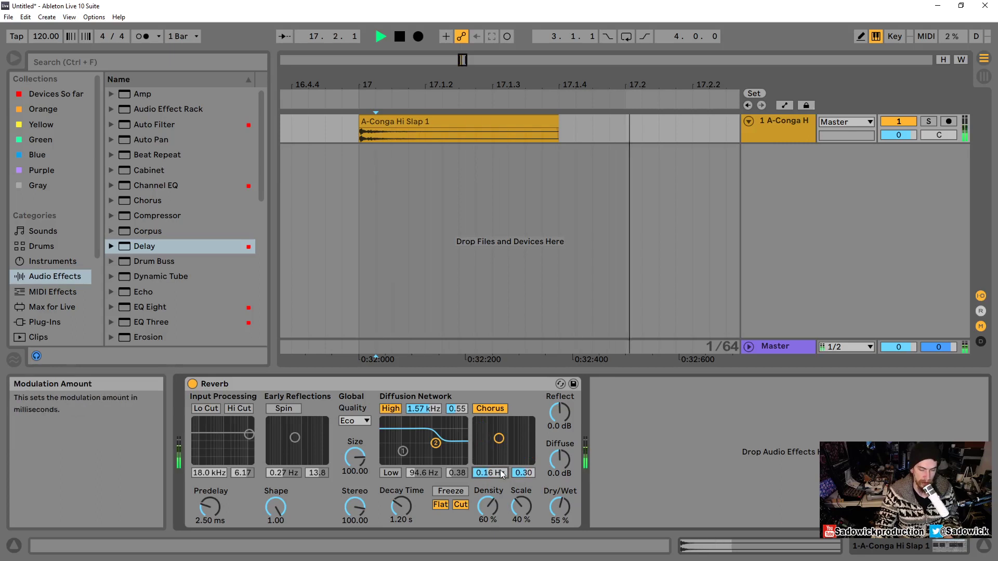
# Switch off the Diffusion Network's High shelf, raise the Chorus to 3.94 Hz with an amount of 4.00, and audition the conga clip
pyautogui.click(391, 409)
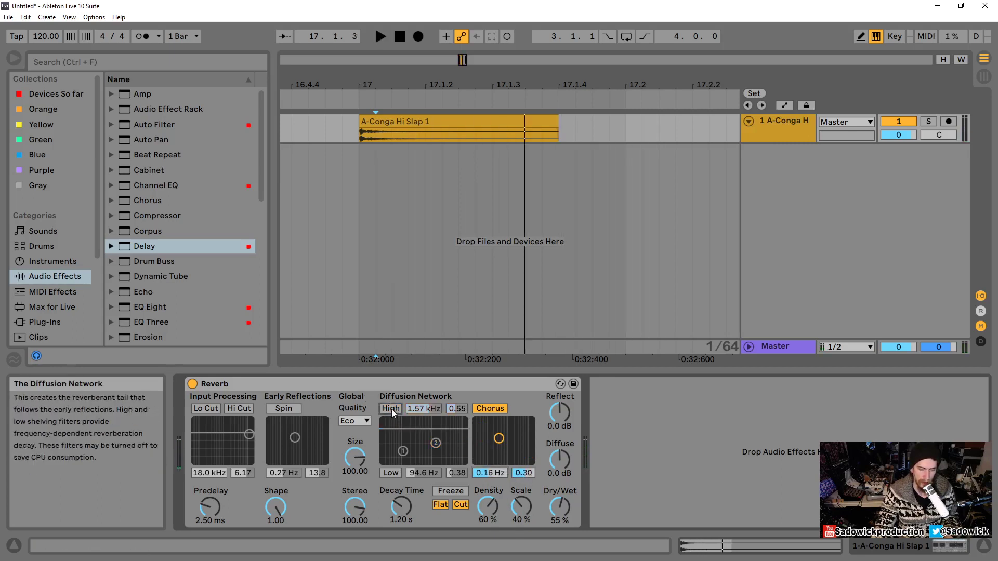
pyautogui.press('space')
pyautogui.press('space')
pyautogui.moveTo(501, 442); pyautogui.dragTo(525, 422)
pyautogui.press('space')
pyautogui.press('space')
pyautogui.press('space')
pyautogui.press('space')
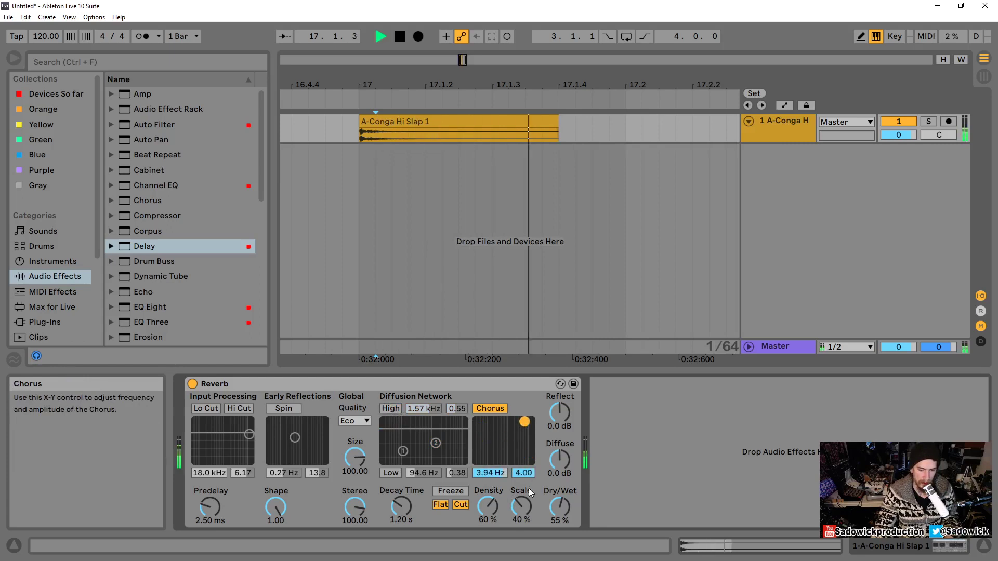
# Raise the Reverb's Dry/Wet to 100 %, Reflect to 4.0 dB and Diffuse to 4.4 dB
pyautogui.press('space')
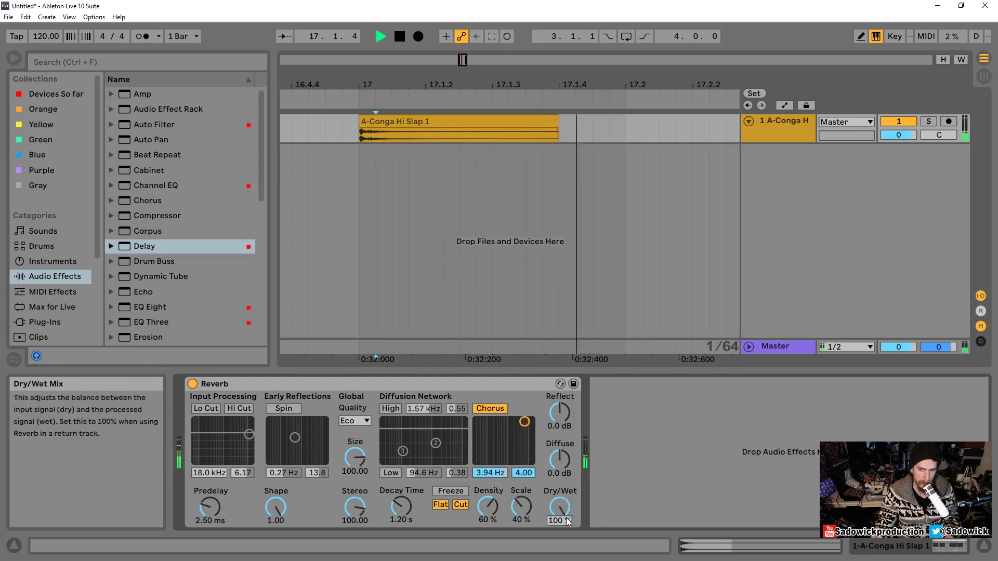
pyautogui.press('space')
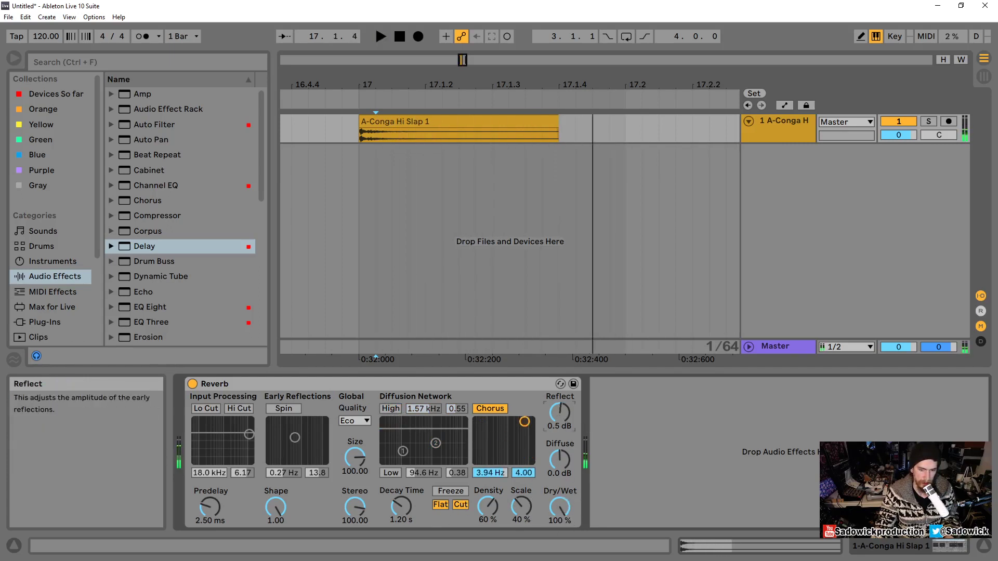
pyautogui.moveTo(560, 414); pyautogui.dragTo(560, 398)
pyautogui.moveTo(560, 460); pyautogui.dragTo(496, 436)
# Audition the conga clip with the Chorus at 0.10 Hz and an amount of 0.37, and switch the Chorus off
pyautogui.press('space')
pyautogui.press('space')
pyautogui.press('space')
pyautogui.press('space')
pyautogui.click(498, 411)
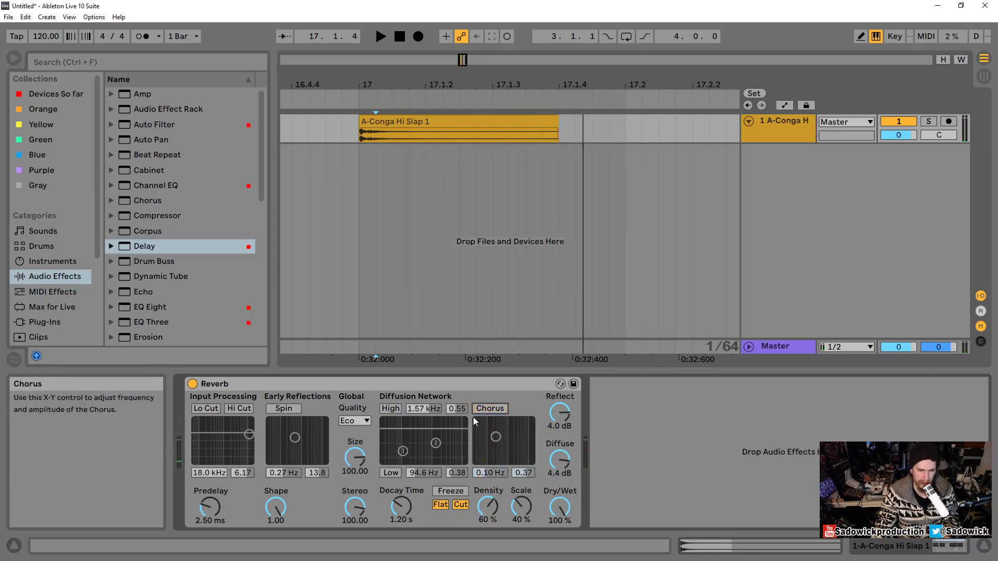
# Reset Dry/Wet to 55 %, switch the Chorus back on, and audition the conga clip
pyautogui.doubleClick(568, 514)
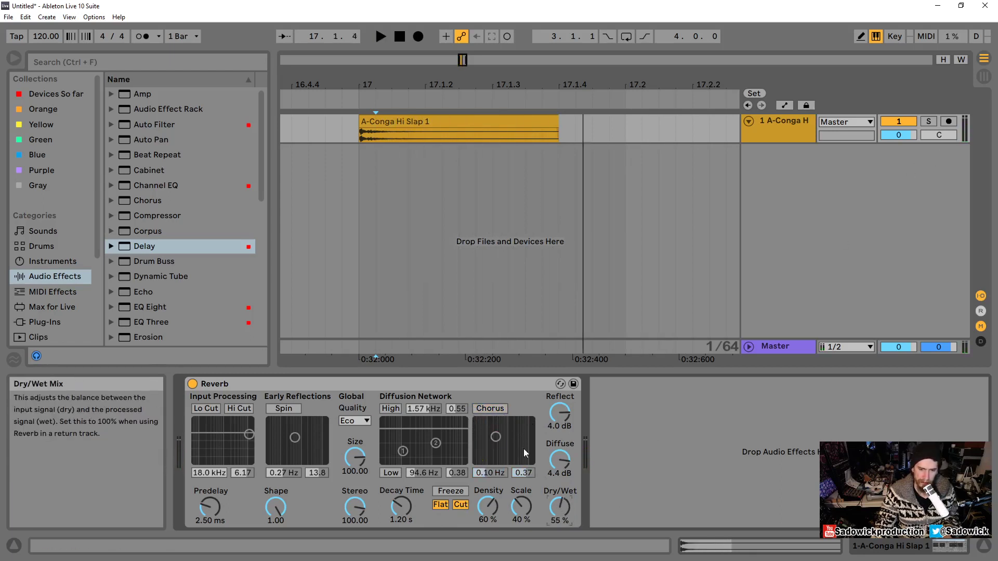
pyautogui.click(489, 408)
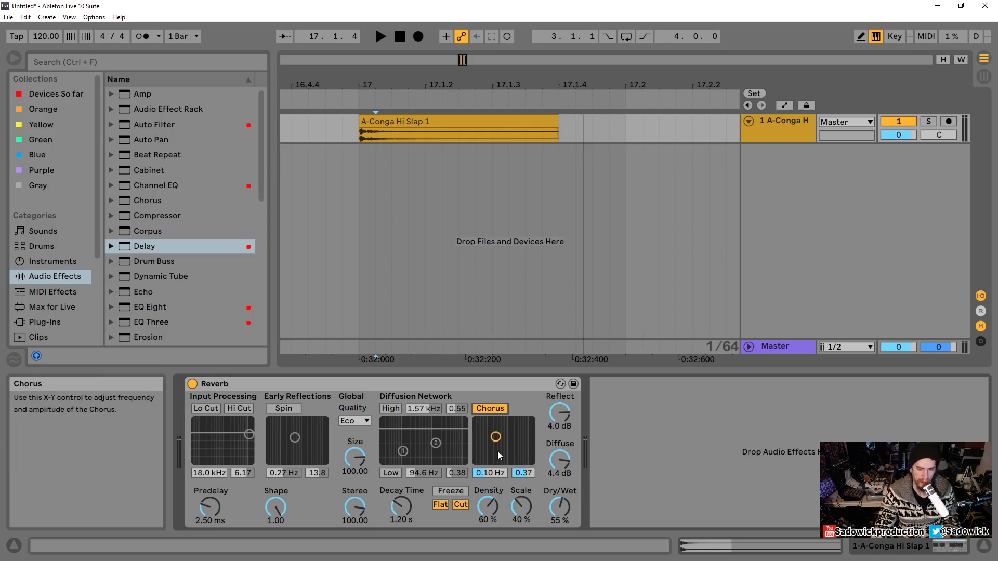
pyautogui.press('space')
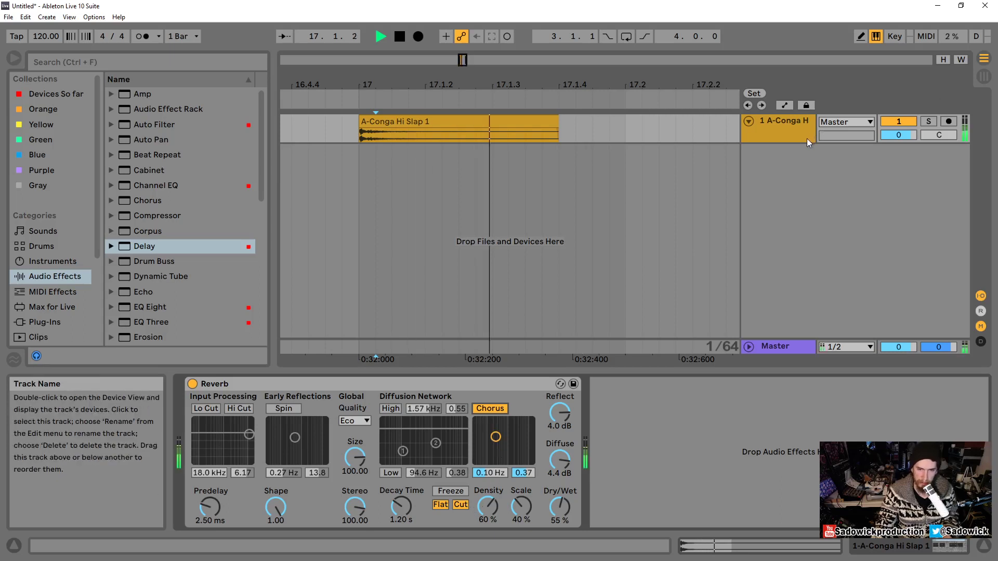
pyautogui.press('space')
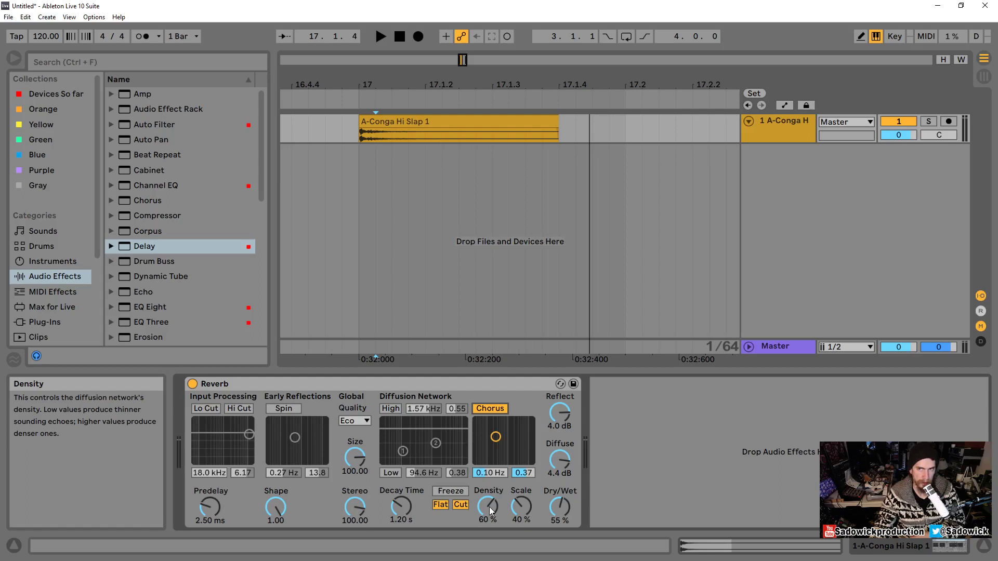
# Compare the conga clip at Density 0.1 % and 60 % with Dry/Wet at 100 %, and return Dry/Wet to 55 %
pyautogui.moveTo(490, 511); pyautogui.dragTo(491, 533)
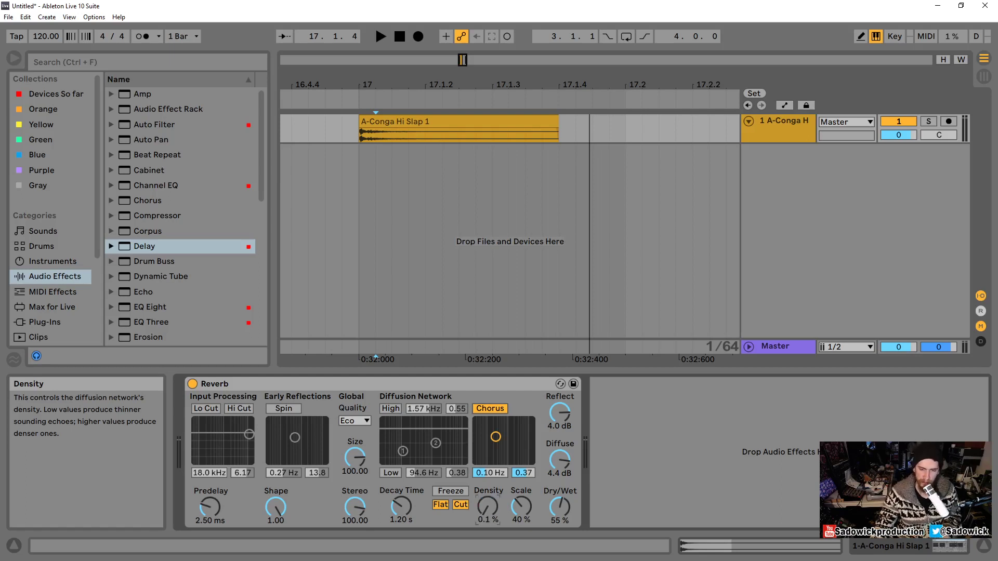
pyautogui.moveTo(560, 507); pyautogui.dragTo(560, 492)
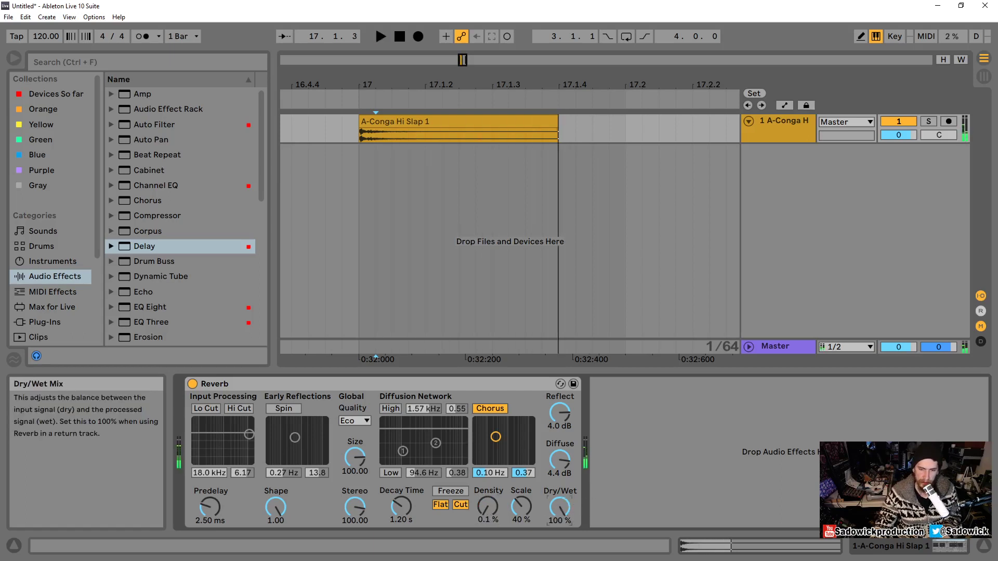
pyautogui.moveTo(488, 506)
pyautogui.mouseDown()
pyautogui.moveTo(487, 490)
pyautogui.moveTo(488, 531)
pyautogui.moveTo(487, 496)
pyautogui.mouseUp()
pyautogui.press('space')
pyautogui.press('space')
pyautogui.press('space')
pyautogui.press('space')
pyautogui.press('space')
pyautogui.press('space')
pyautogui.moveTo(560, 507); pyautogui.dragTo(560, 518)
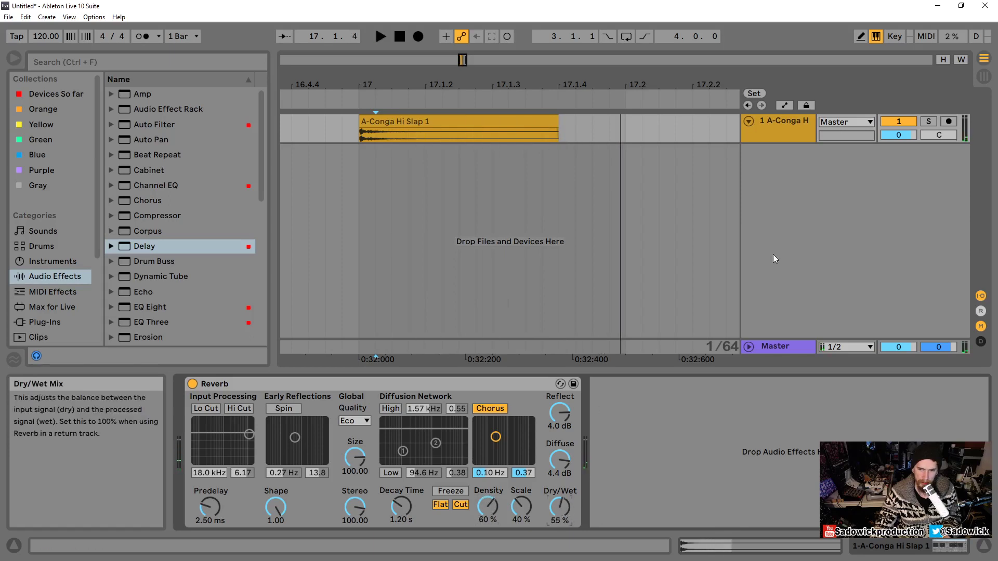
# Raise the conga clip's gain to about 3.25 dB, audition it through the Reverb, and lower the track volume to -4.2 dB
pyautogui.click(784, 106)
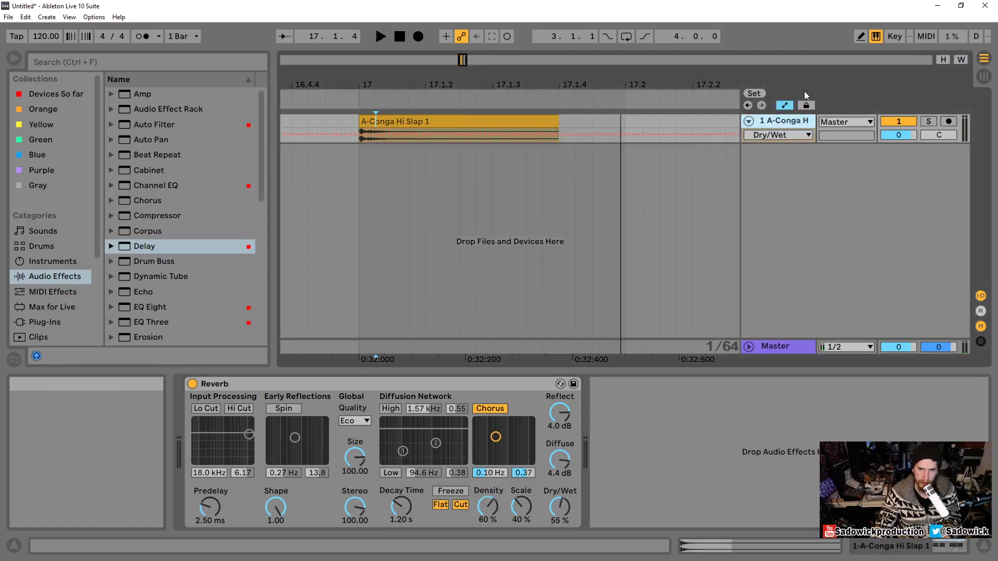
pyautogui.click(785, 106)
pyautogui.doubleClick(402, 130)
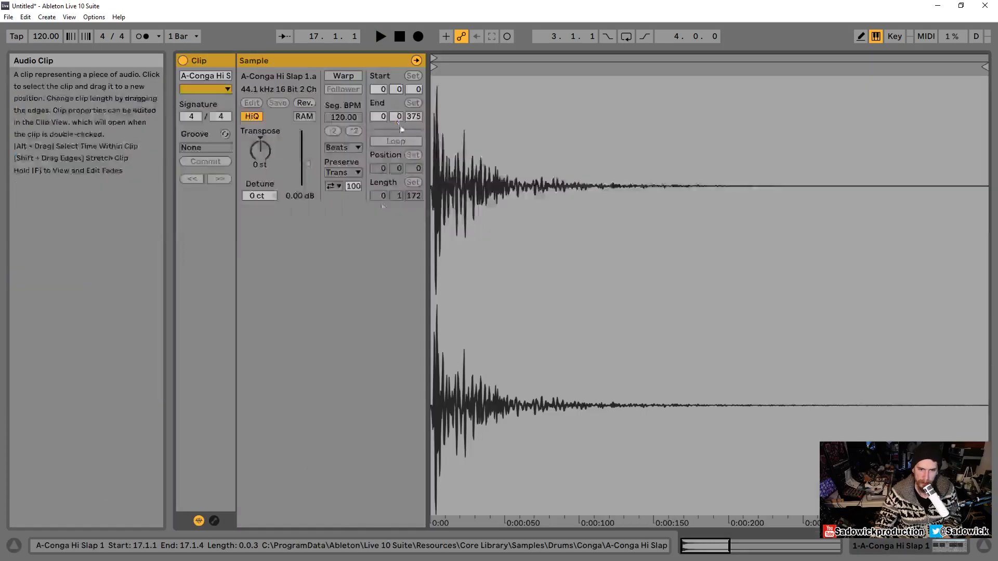
pyautogui.moveTo(307, 164); pyautogui.dragTo(307, 162)
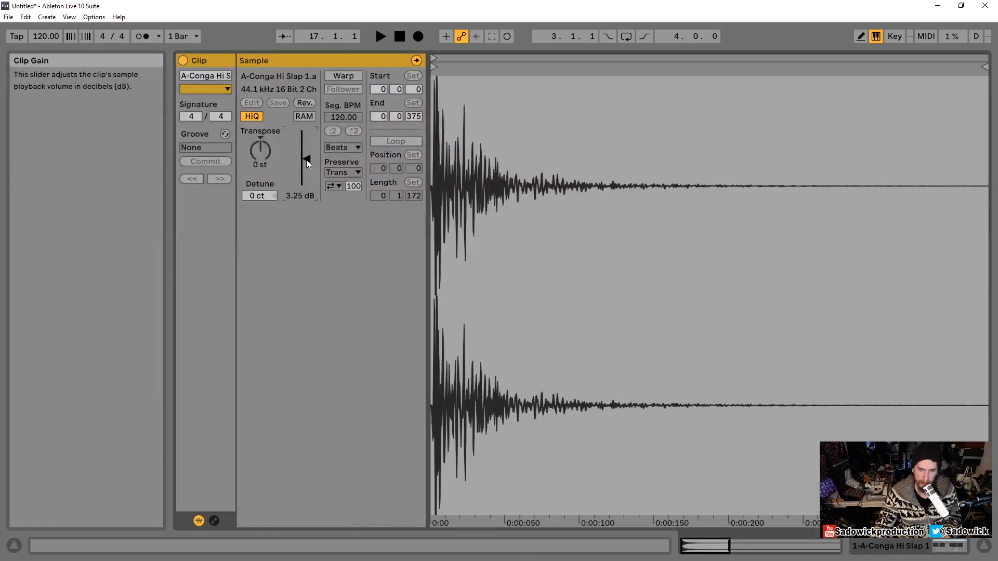
pyautogui.click(940, 549)
pyautogui.press('space')
pyautogui.press('space')
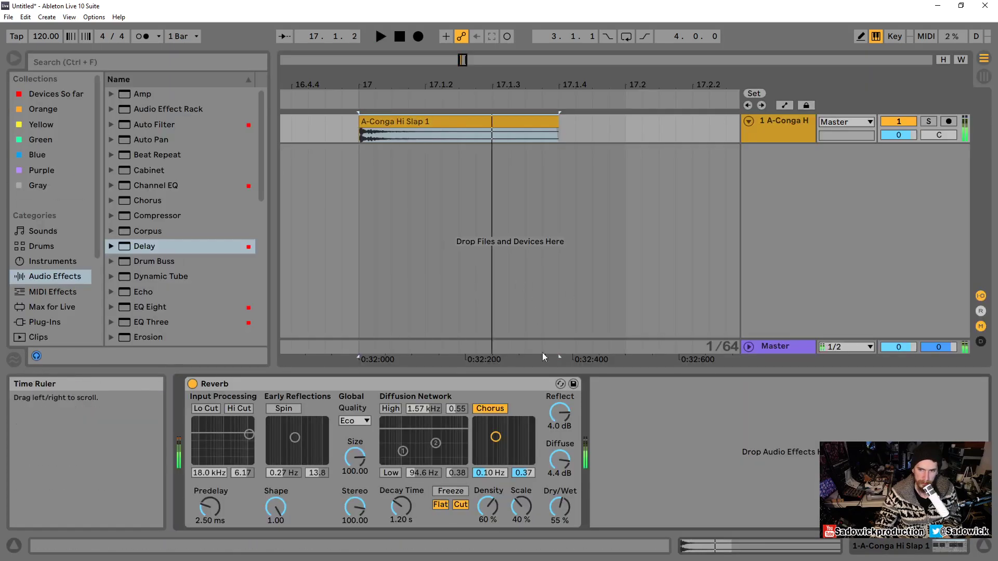
pyautogui.moveTo(899, 135); pyautogui.dragTo(900, 141)
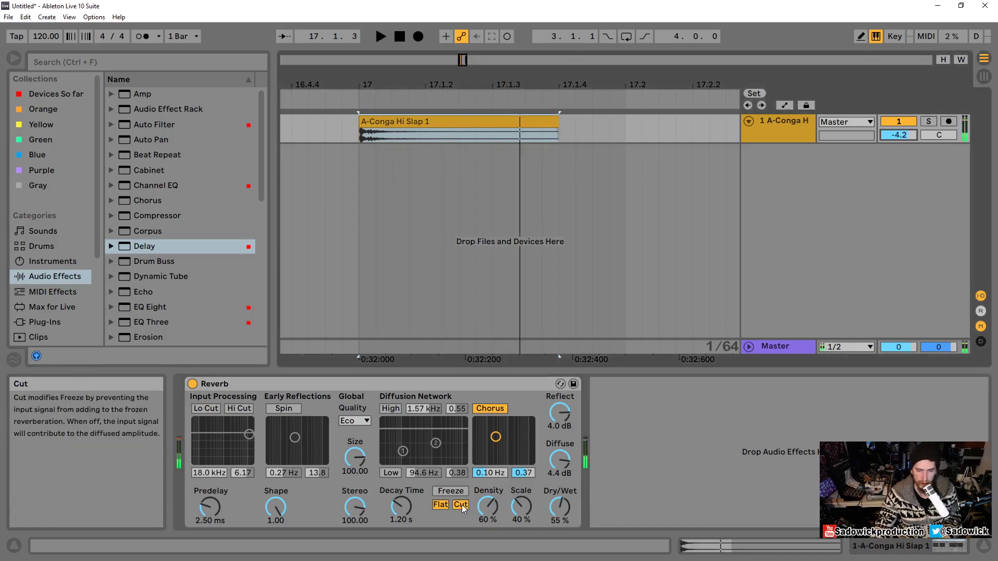
# Set the Reverb's Density to 77 % and Decay Time to 5.45 s, and audition the conga clip
pyautogui.moveTo(488, 507); pyautogui.dragTo(488, 497)
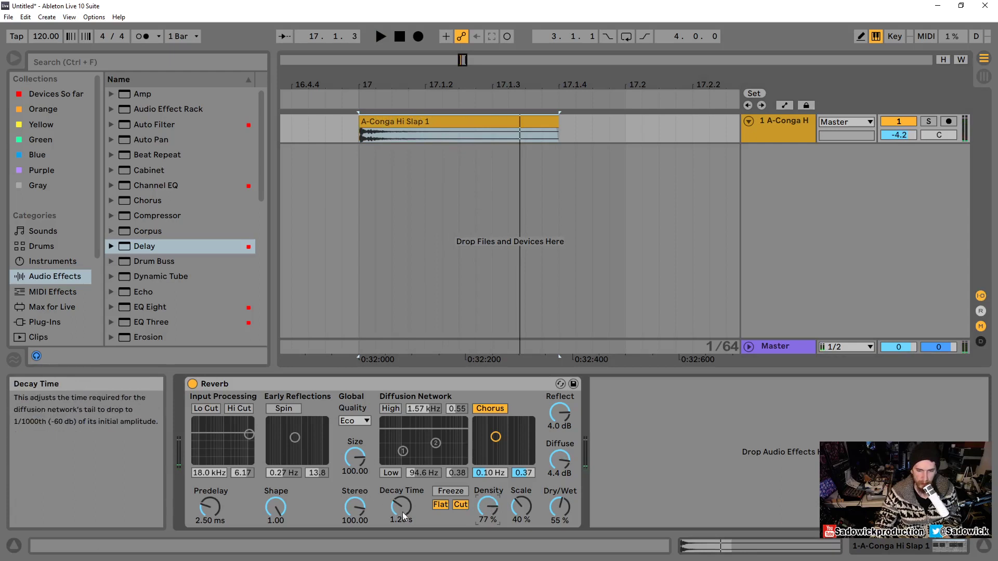
pyautogui.moveTo(404, 516); pyautogui.dragTo(402, 515)
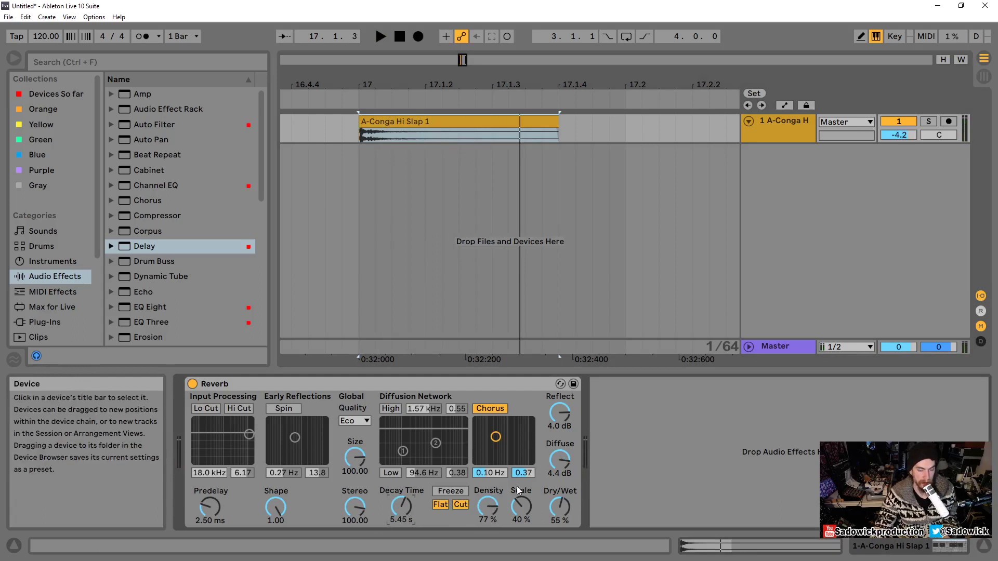
pyautogui.press('space')
pyautogui.press('space')
# Lower the Density to 0.1 % while auditioning the conga clip, and bring Density back up to 60 %
pyautogui.moveTo(487, 516); pyautogui.dragTo(489, 515)
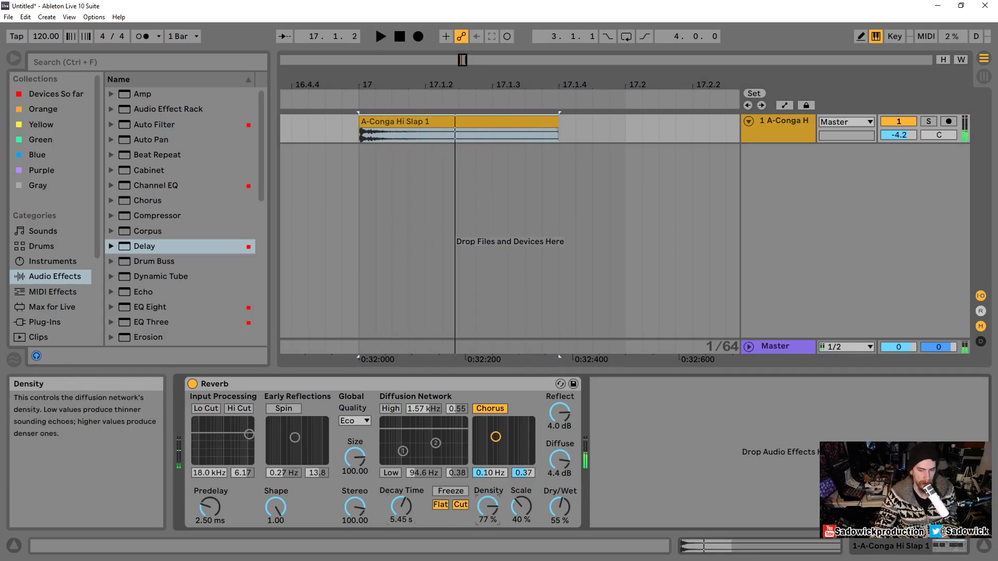
pyautogui.press('space')
pyautogui.press('space')
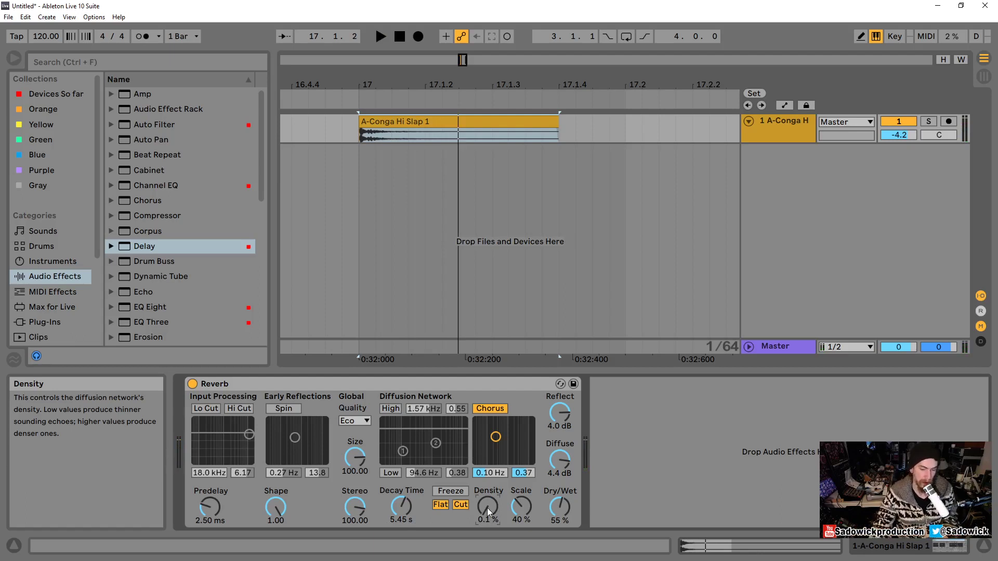
pyautogui.moveTo(485, 507); pyautogui.dragTo(483, 491)
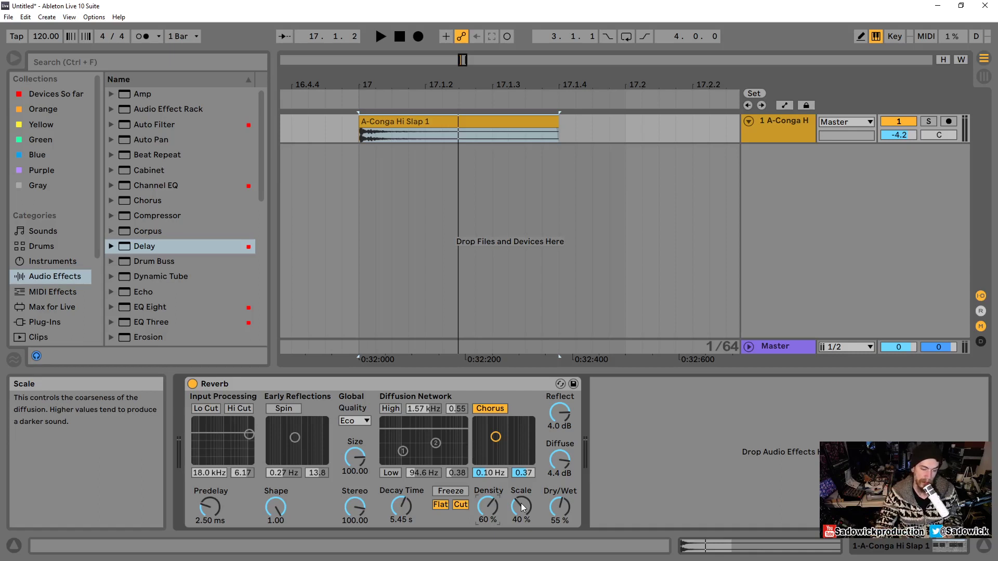
# Audition the conga clip with the Reverb's Scale at 100 %, and set Scale to 57 %
pyautogui.moveTo(521, 503)
pyautogui.mouseDown()
pyautogui.moveTo(521, 489)
pyautogui.moveTo(521, 504)
pyautogui.mouseUp()
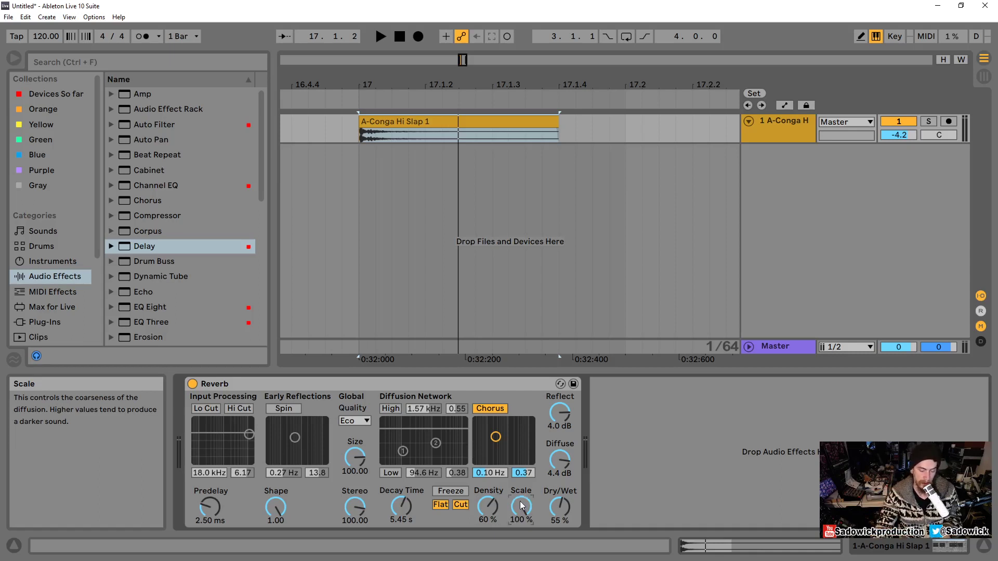
pyautogui.press('space')
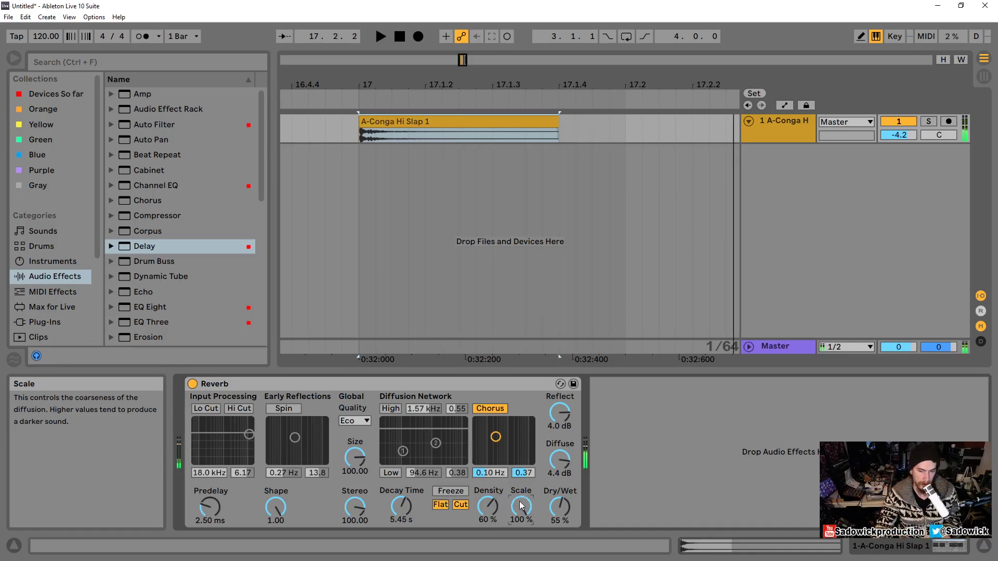
pyautogui.moveTo(521, 506)
pyautogui.mouseDown()
pyautogui.moveTo(521, 530)
pyautogui.moveTo(522, 478)
pyautogui.moveTo(526, 515)
pyautogui.mouseUp()
pyautogui.press('space')
pyautogui.press('space')
pyautogui.press('space')
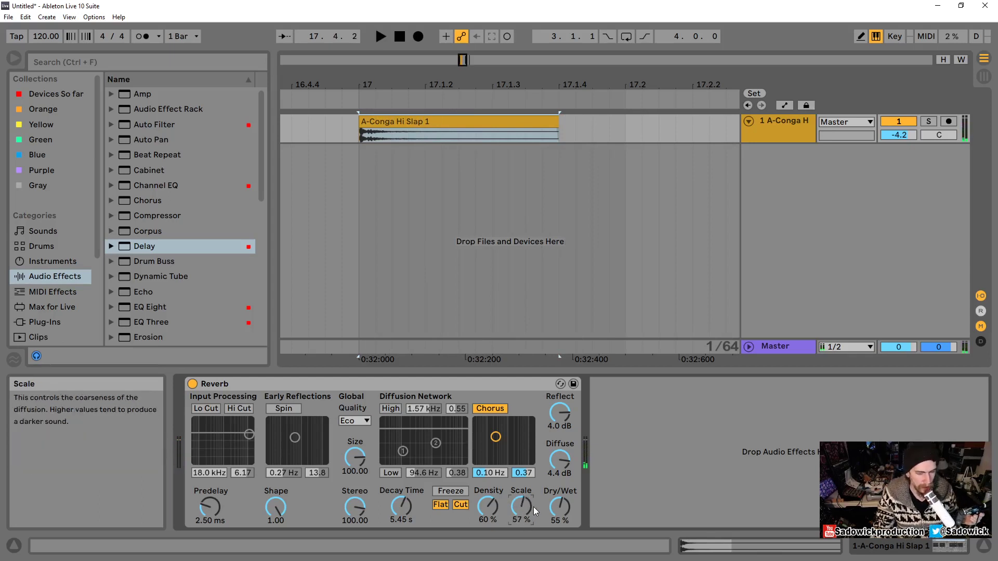
# Switch the Diffusion Network's High shelf back on and set it to 912 Hz with a value of 0.62
pyautogui.click(394, 409)
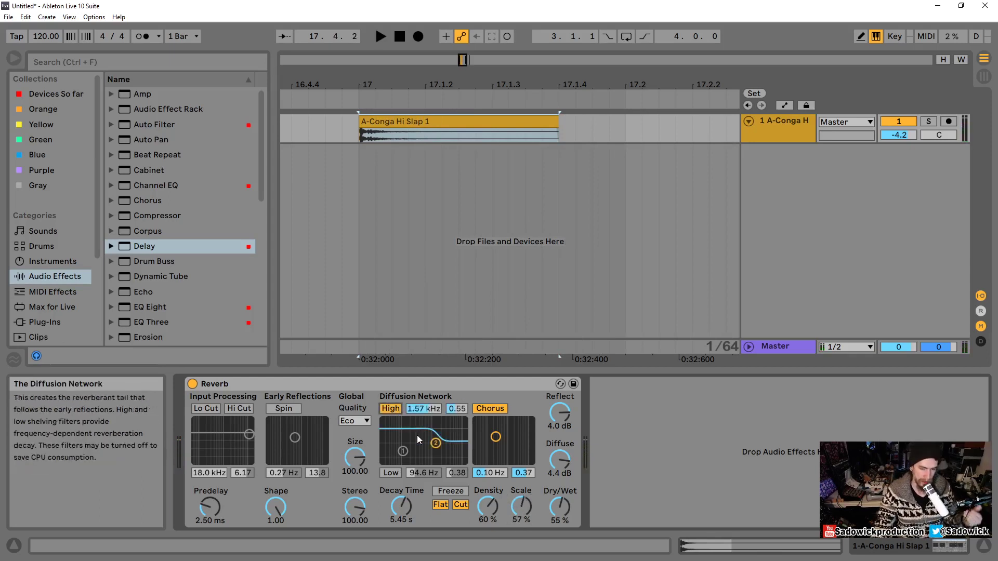
pyautogui.moveTo(436, 445); pyautogui.dragTo(429, 441)
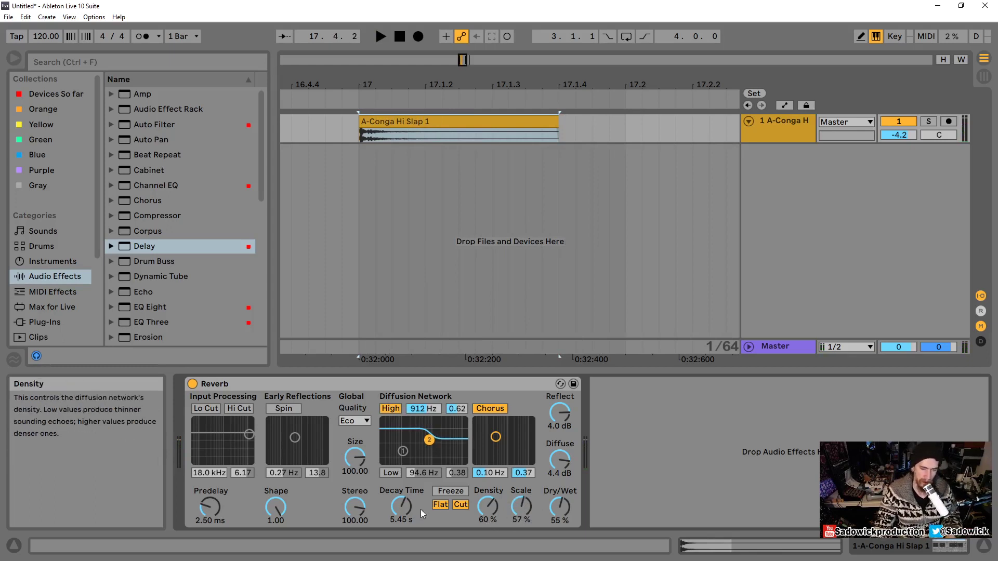
# Audition the conga clip, lower the Reverb's Density to 40 % and Scale to 5.0 %, and audition it again
pyautogui.press('space')
pyautogui.press('space')
pyautogui.moveTo(489, 509); pyautogui.dragTo(522, 559)
pyautogui.press('space')
pyautogui.press('space')
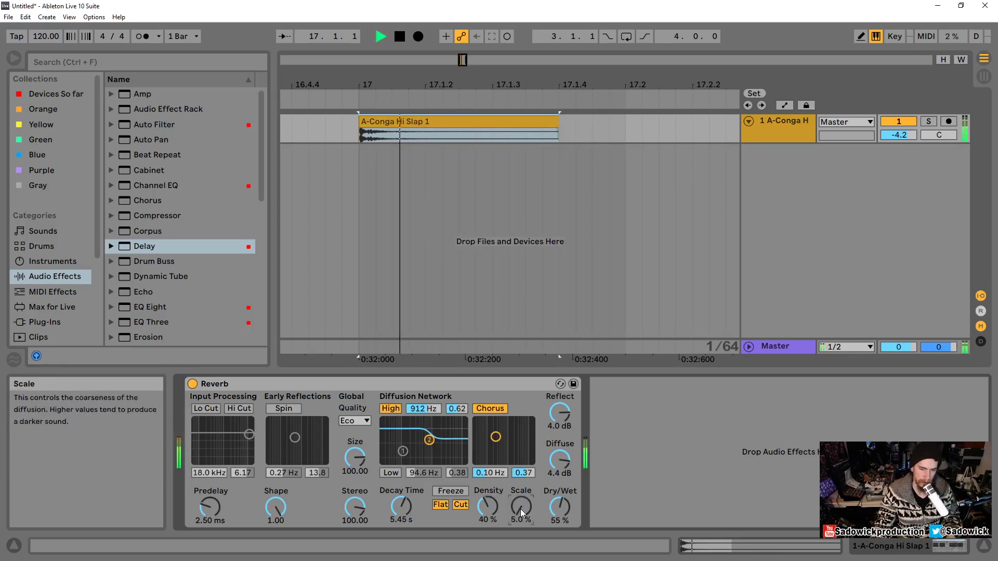
pyautogui.press('space')
pyautogui.press('space')
# Set the Reverb's Density to 59 % and its Global Quality to High, and audition the conga clip
pyautogui.moveTo(487, 510); pyautogui.dragTo(487, 496)
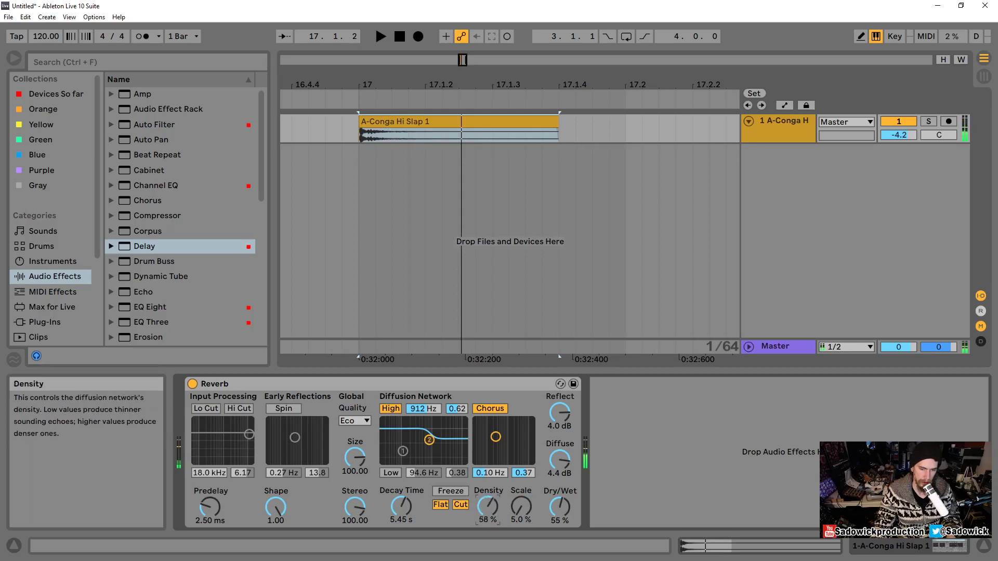
pyautogui.click(351, 421)
pyautogui.click(356, 459)
pyautogui.press('space')
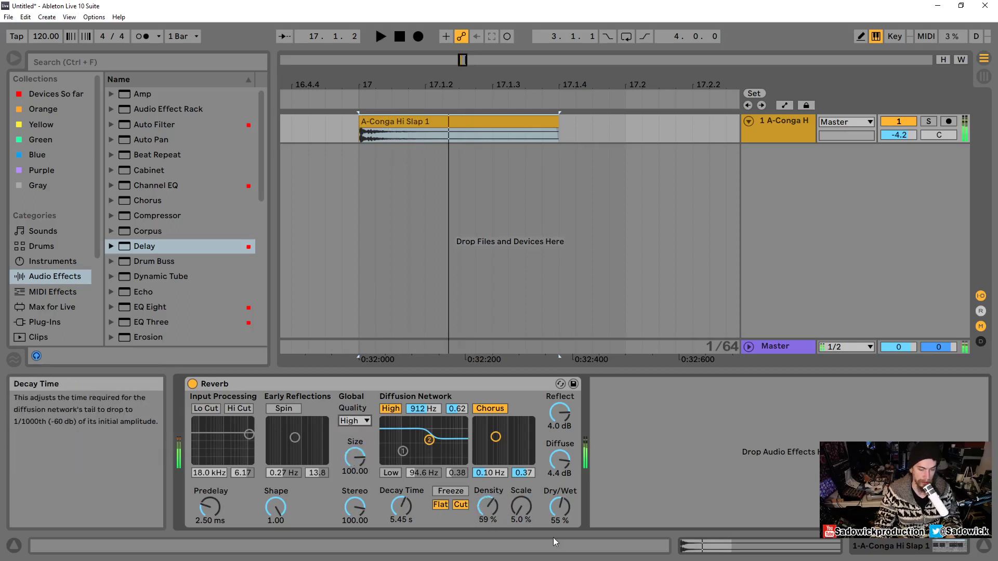
# Raise the Reverb's Scale to 100 % and audition the conga clip
pyautogui.moveTo(519, 514); pyautogui.dragTo(519, 467)
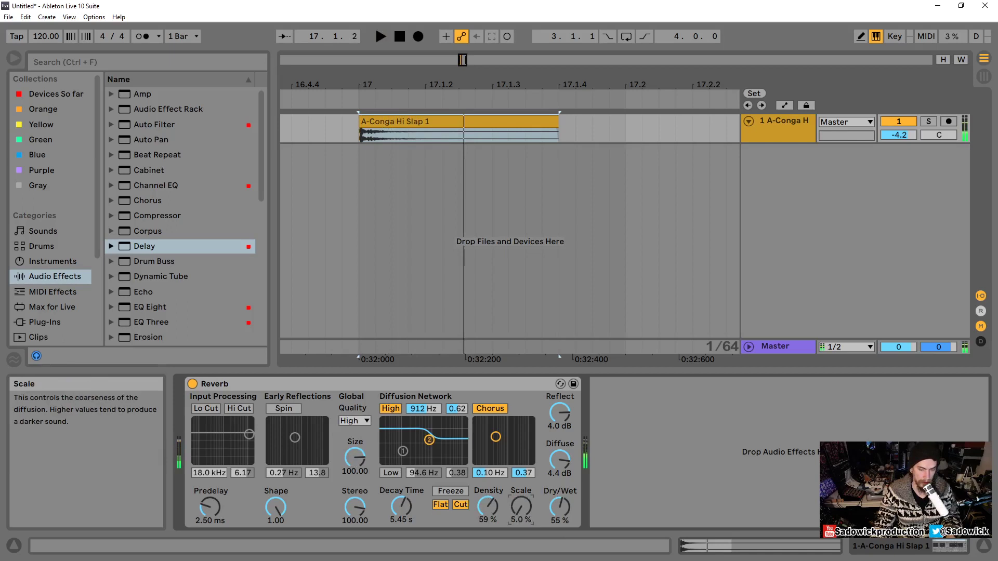
pyautogui.press('space')
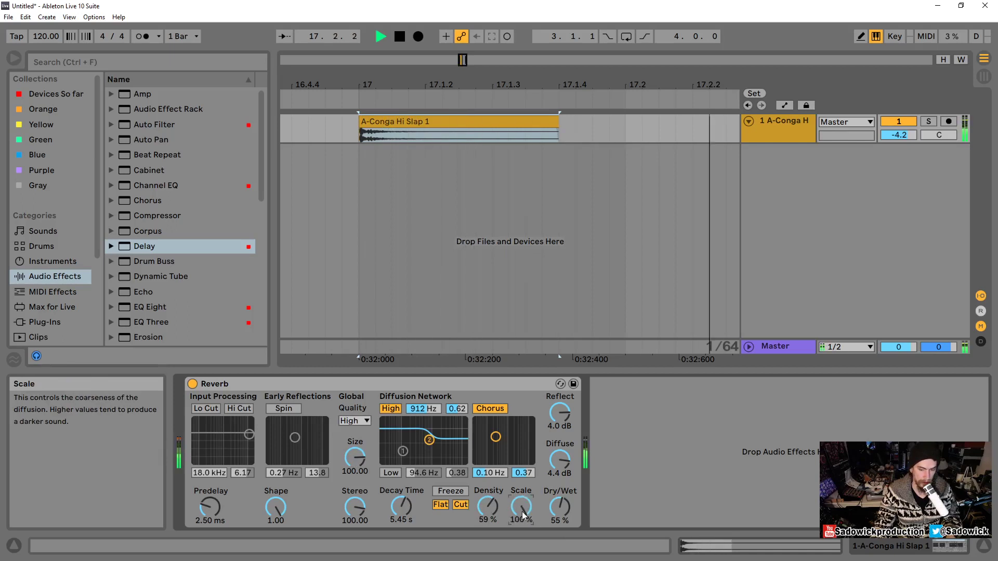
pyautogui.press('space')
# Set the Diffusion Network's High shelf to 1.05 kHz at 0.80, then audition the clip with Density 96 % and Scale 5.0 %
pyautogui.moveTo(428, 441); pyautogui.dragTo(431, 431)
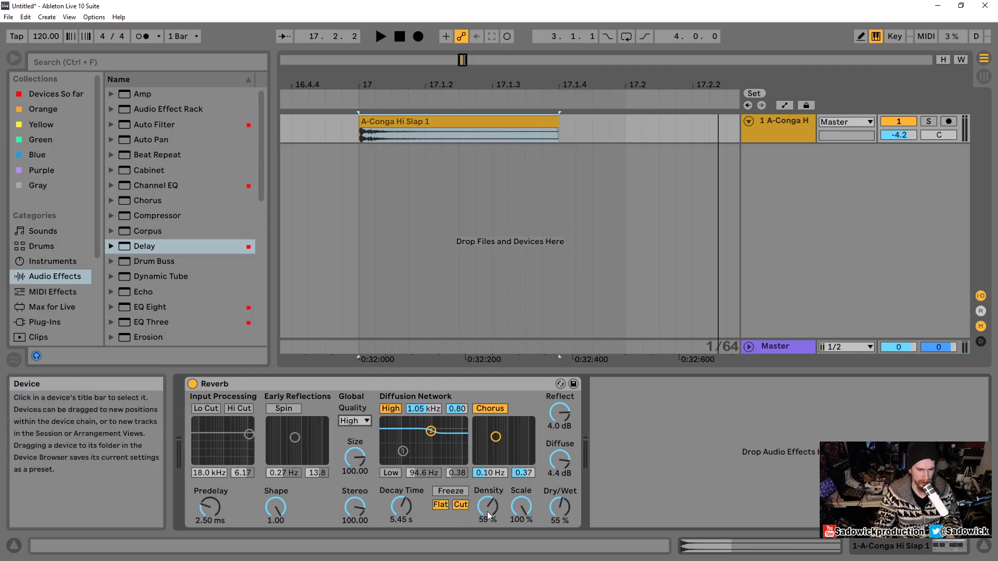
pyautogui.moveTo(487, 507); pyautogui.dragTo(487, 491)
pyautogui.press('space')
pyautogui.moveTo(525, 523)
pyautogui.mouseDown()
pyautogui.moveTo(526, 541)
pyautogui.moveTo(528, 520)
pyautogui.mouseUp()
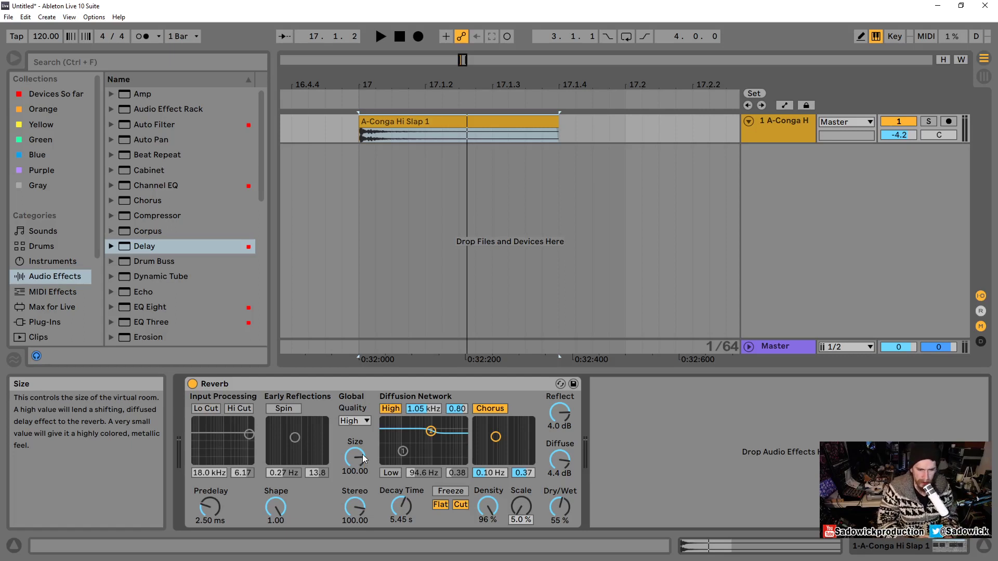
# Create a new Live Set without saving the current one, and delete its temporary project files
pyautogui.click(10, 17)
pyautogui.click(31, 29)
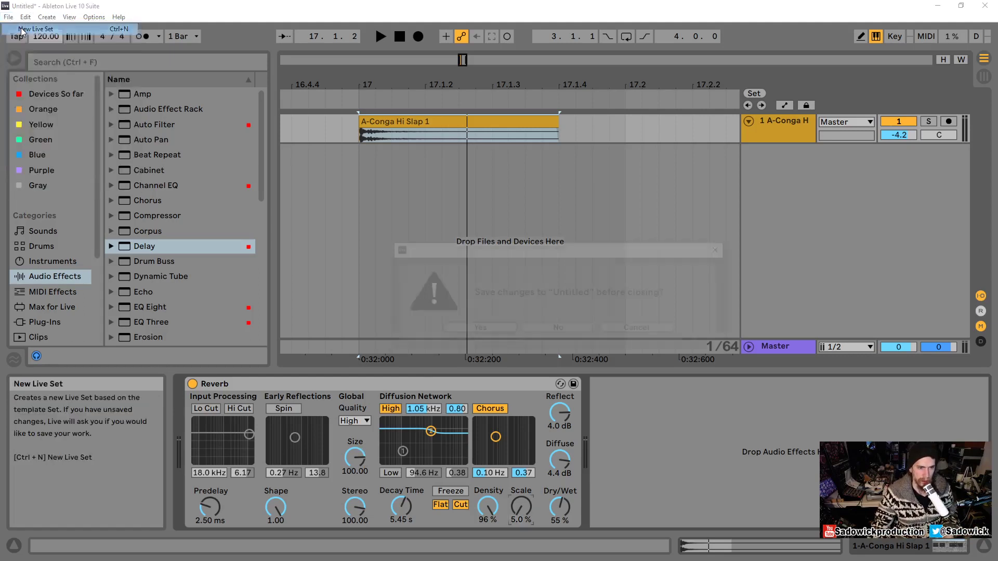
pyautogui.click(558, 329)
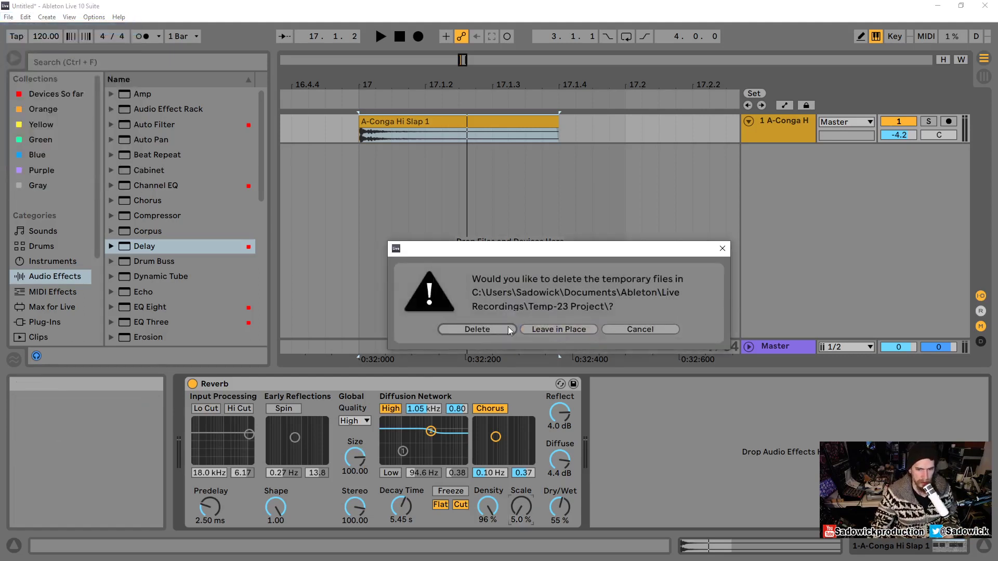
pyautogui.click(494, 330)
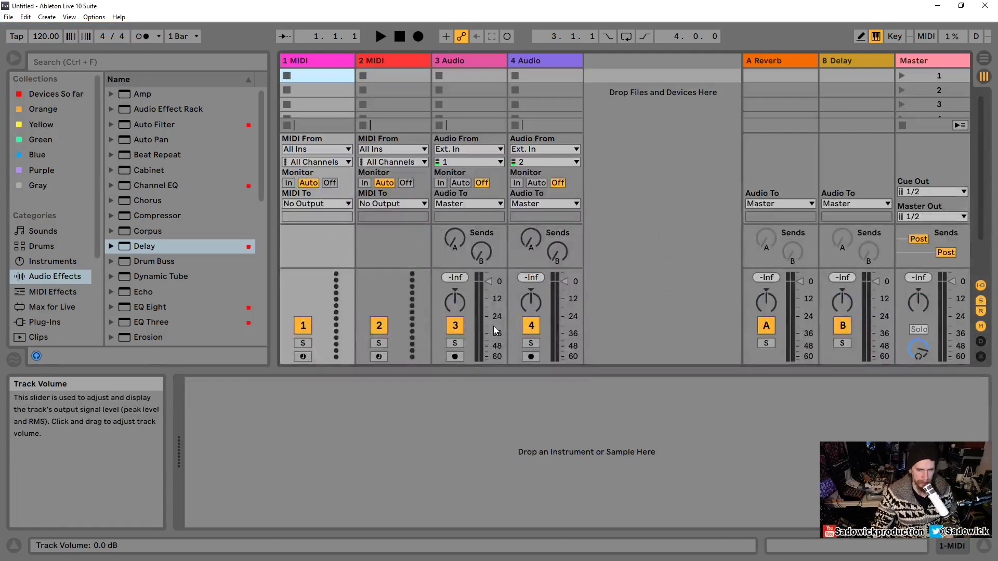
# Reset the Zoom Display preference to its default and close the Preferences
pyautogui.click(94, 17)
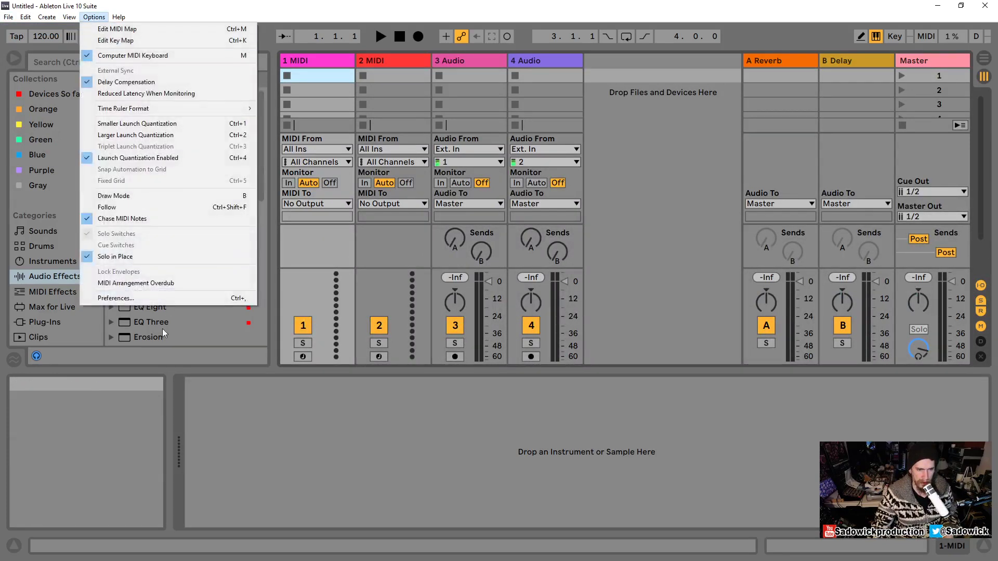
pyautogui.click(146, 299)
pyautogui.doubleClick(538, 248)
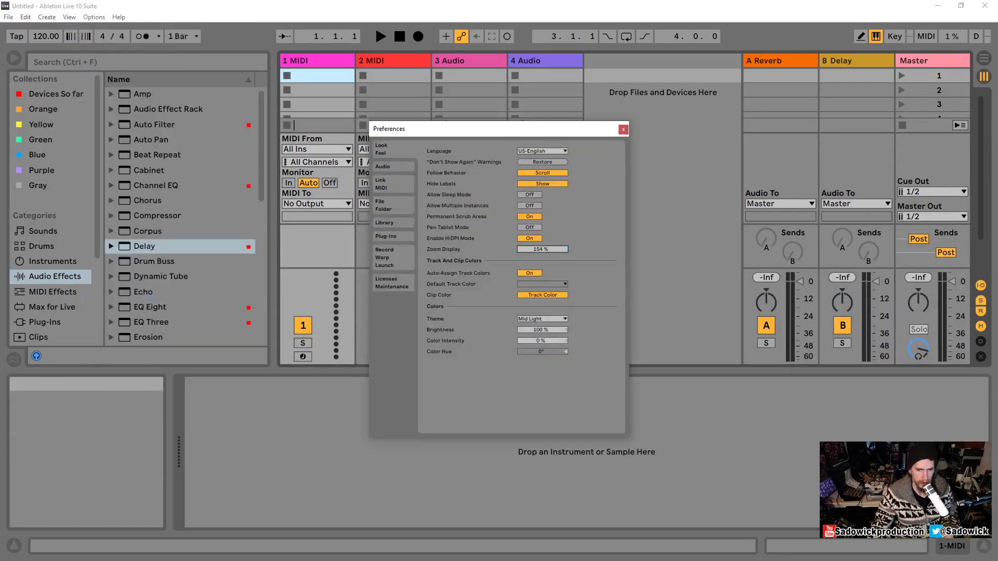
pyautogui.click(623, 129)
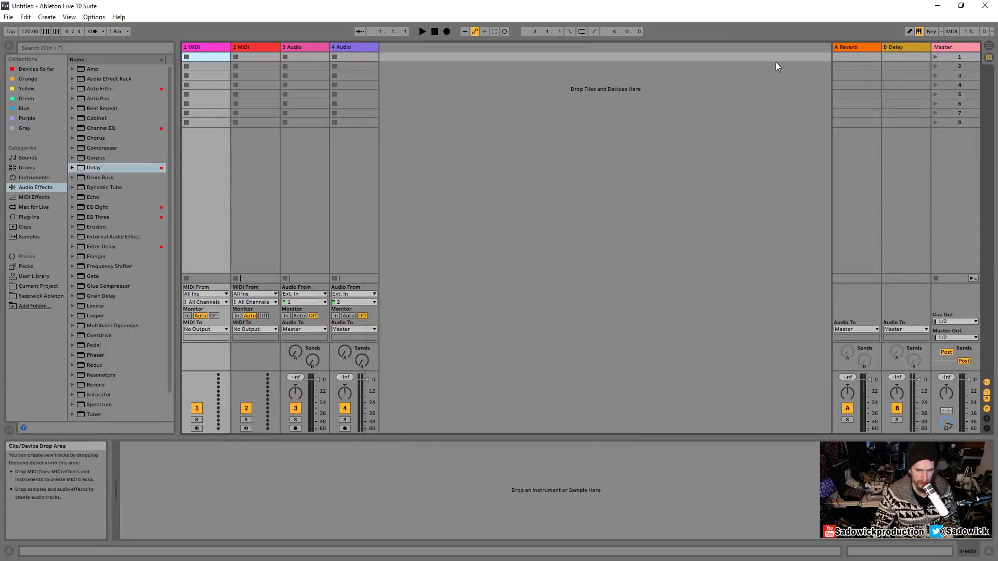
# Show the Reverb on return track A, and raise Send A on 3 Audio to -30.0 dB and on 4 Audio
pyautogui.click(845, 46)
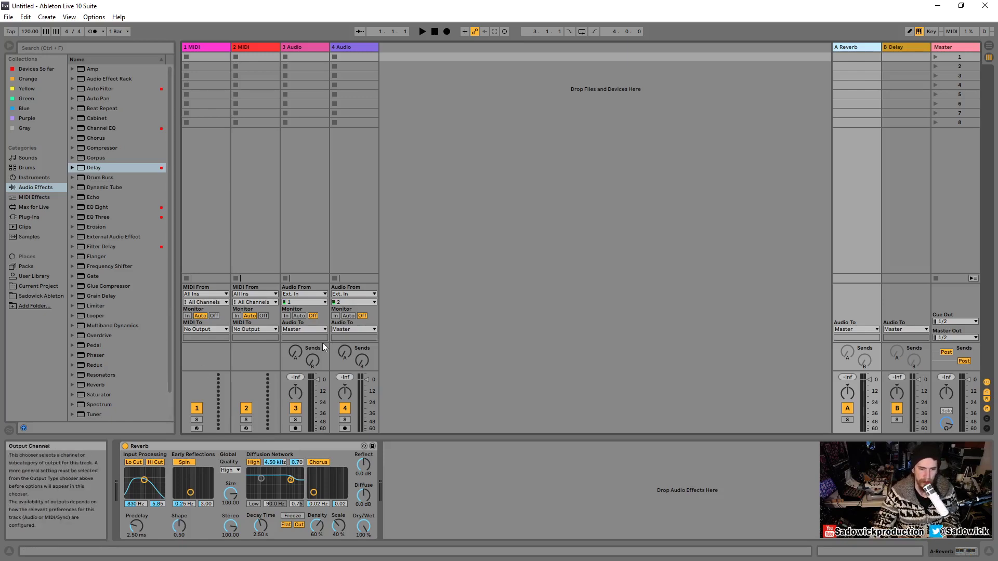
pyautogui.moveTo(295, 353); pyautogui.dragTo(294, 349)
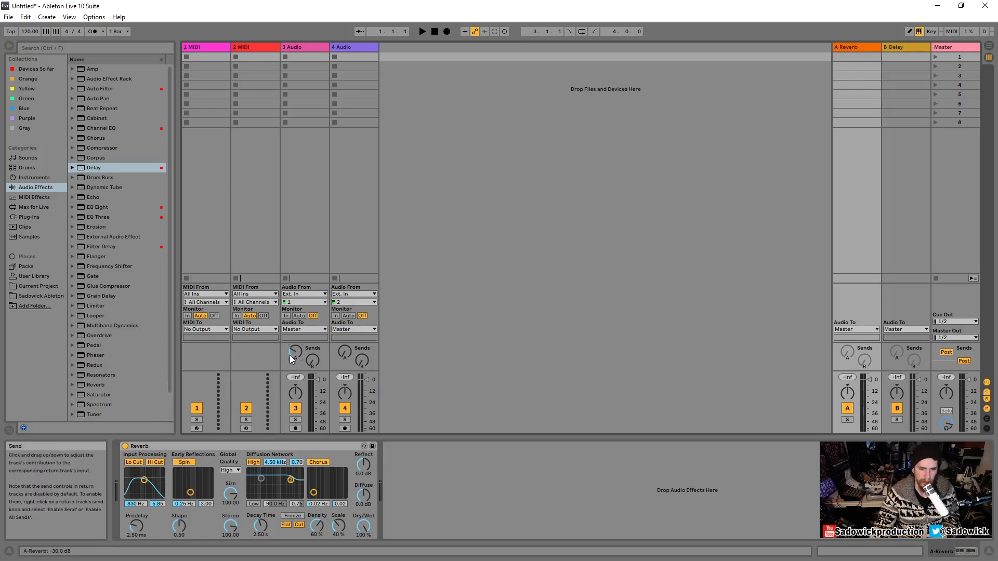
pyautogui.moveTo(344, 349); pyautogui.dragTo(345, 347)
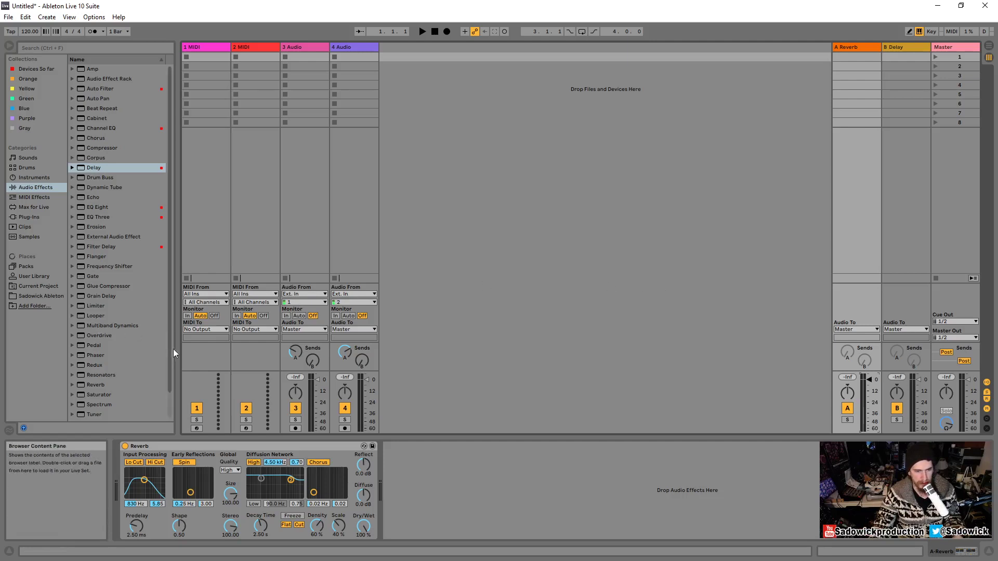
# Load the Ballad Reverb preset from the Reverb's Hall presets onto return track A
pyautogui.click(93, 386)
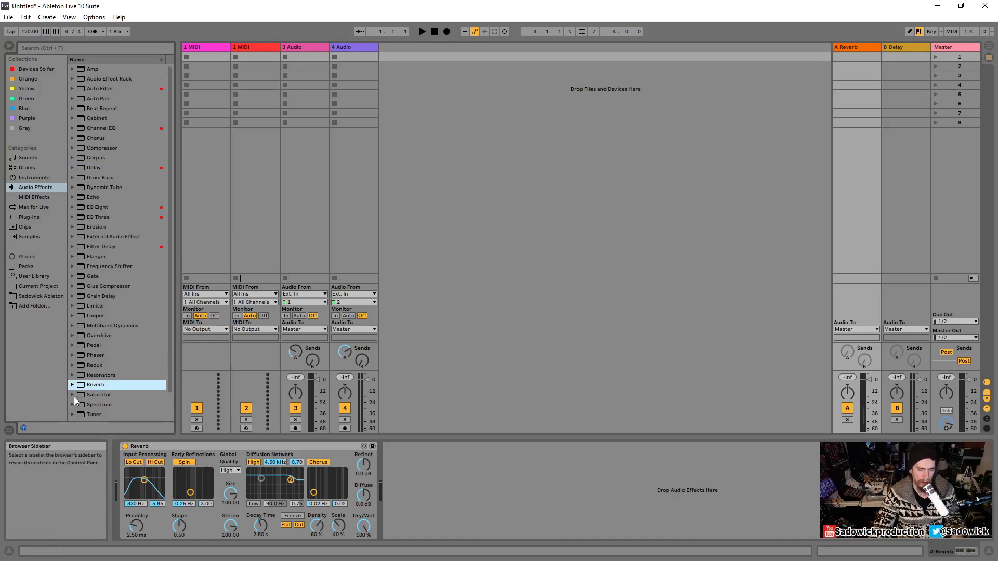
pyautogui.scroll(-1, 85, 396)
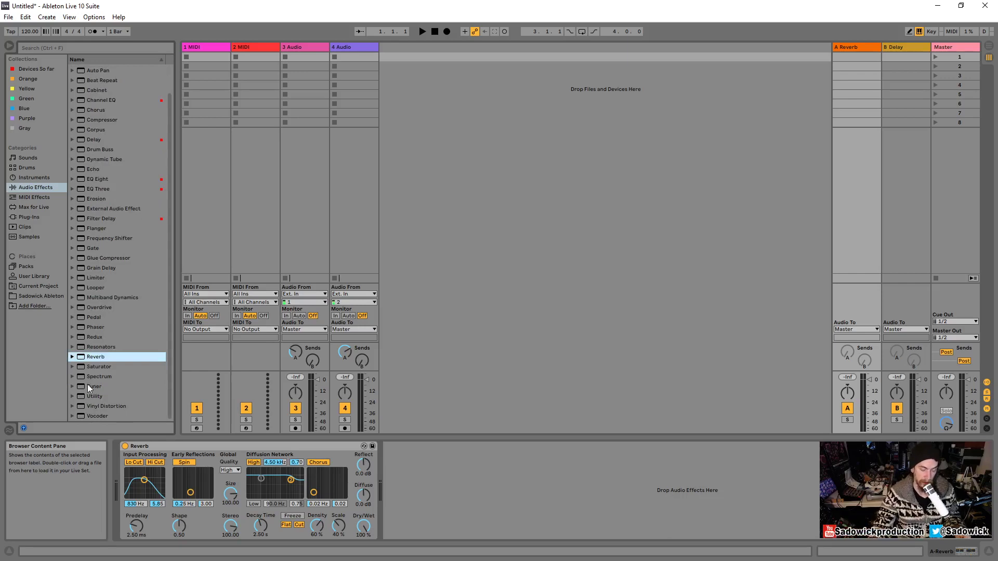
pyautogui.click(71, 357)
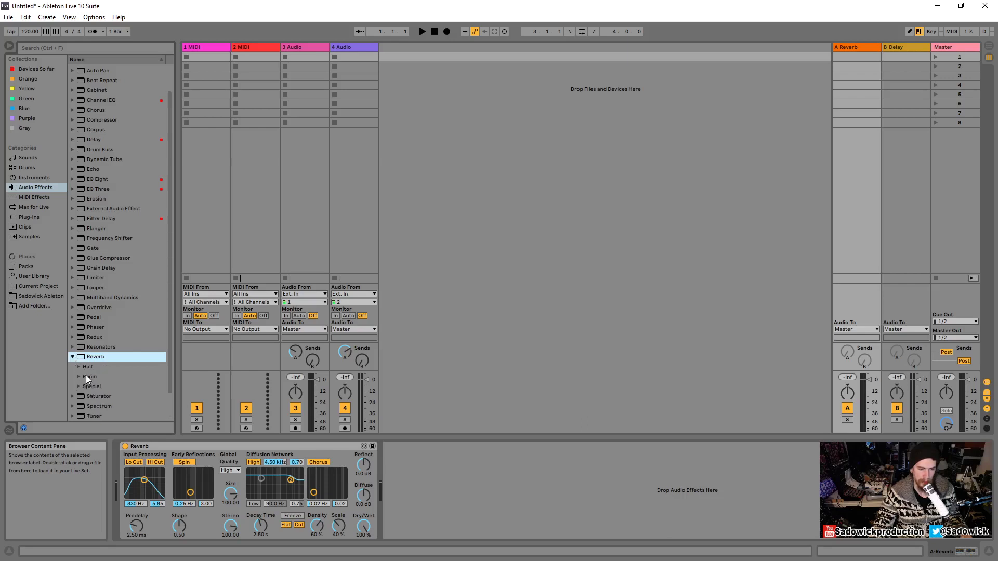
pyautogui.click(86, 366)
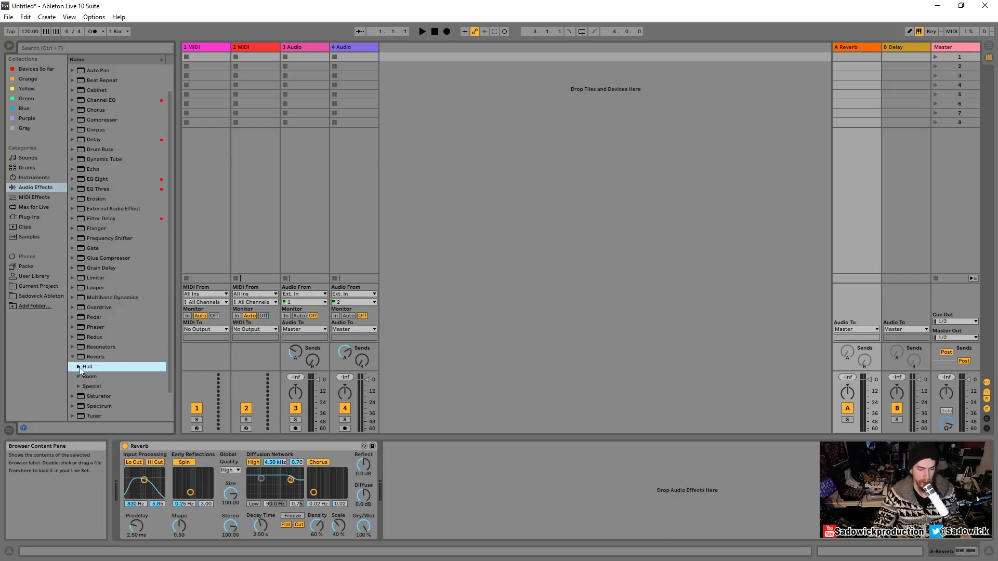
pyautogui.click(77, 366)
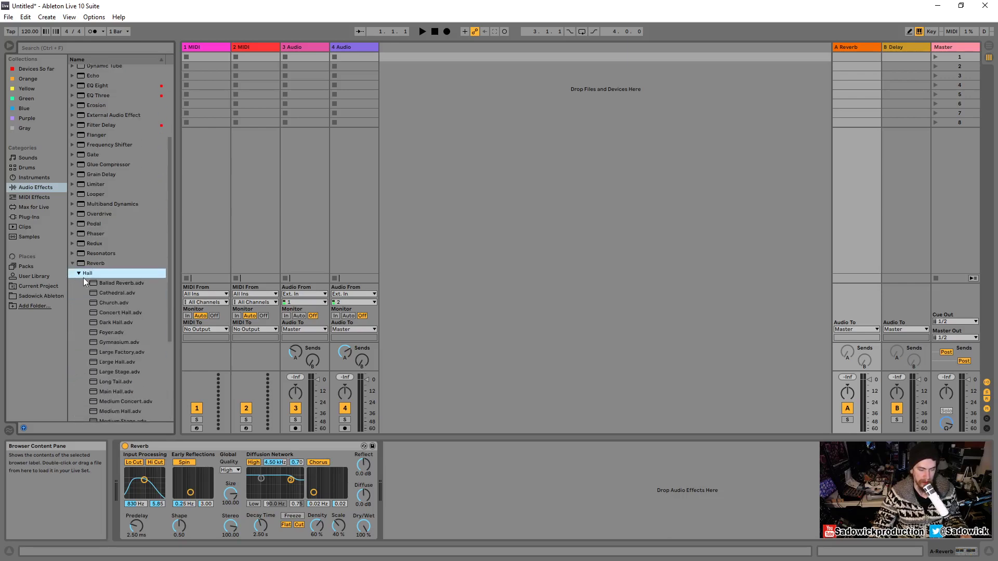
pyautogui.click(78, 273)
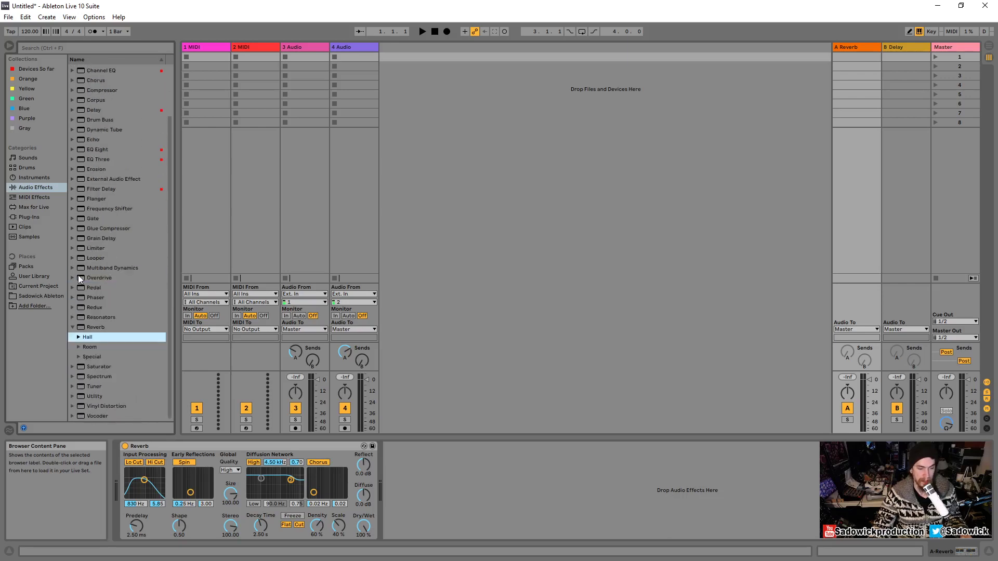
pyautogui.click(78, 338)
pyautogui.moveTo(107, 345); pyautogui.dragTo(157, 448)
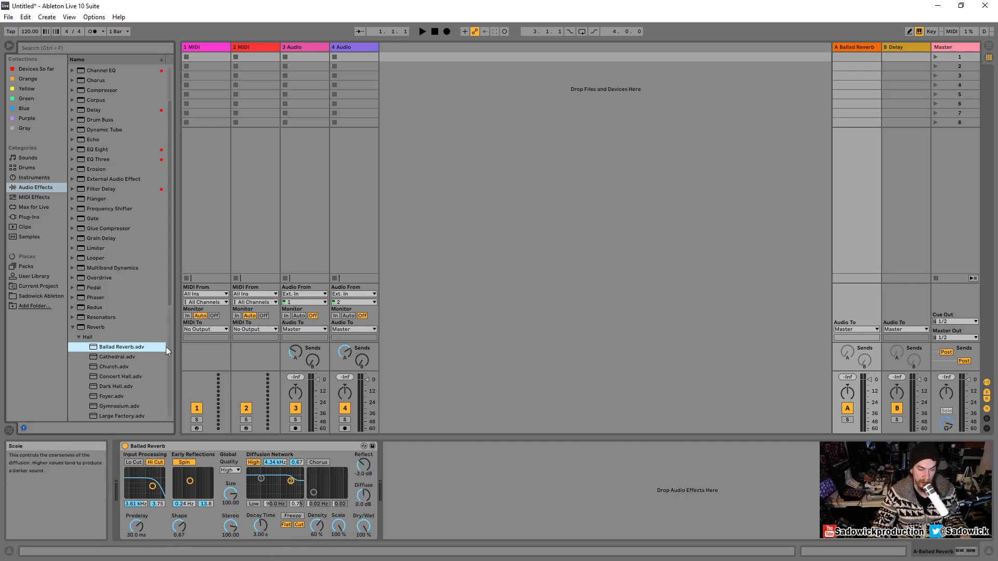
# Replace the reverb on return track A with the Ambience Medium preset from the Room presets, and collapse that folder
pyautogui.click(79, 337)
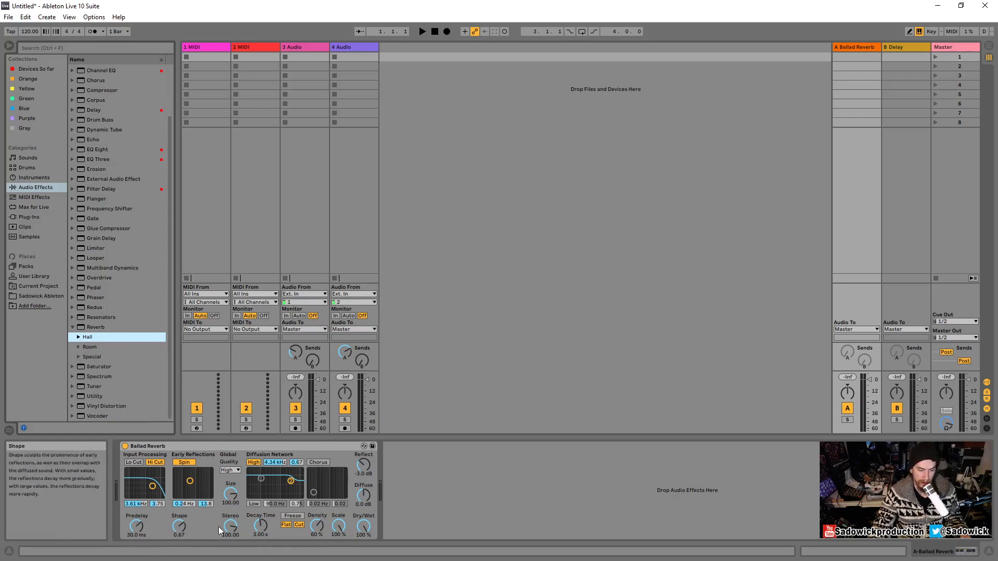
pyautogui.click(81, 347)
pyautogui.click(78, 347)
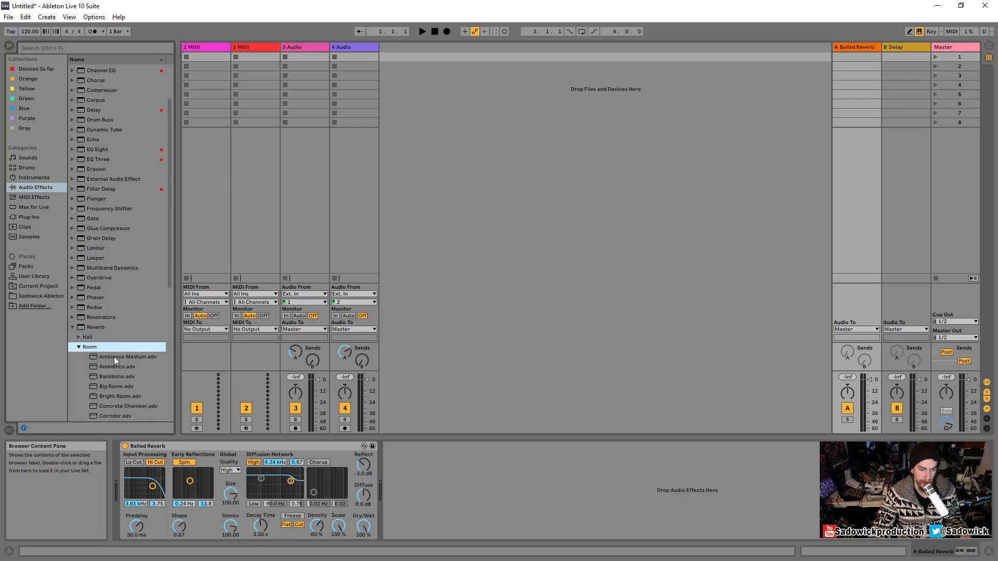
pyautogui.moveTo(117, 357); pyautogui.dragTo(207, 447)
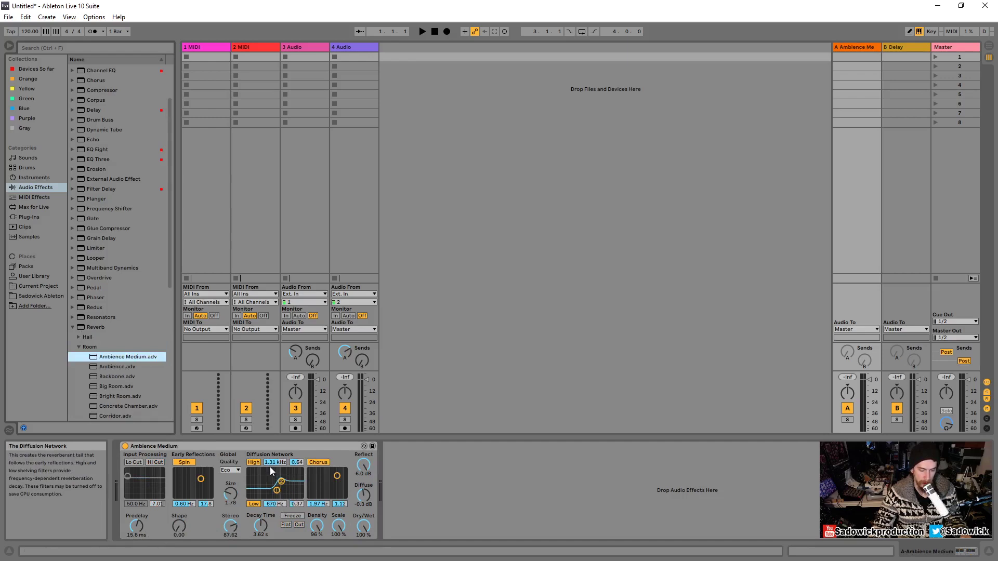
pyautogui.click(79, 348)
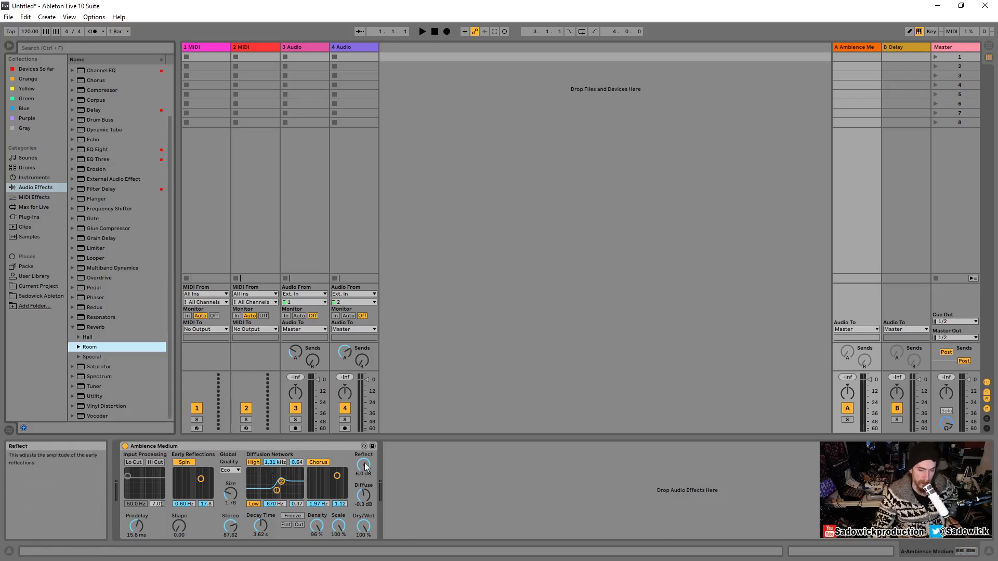
# Set the Ambience Medium reverb's Reflect level to -0.3 dB and its Diffuse level to 1.6 dB
pyautogui.moveTo(366, 466); pyautogui.dragTo(364, 498)
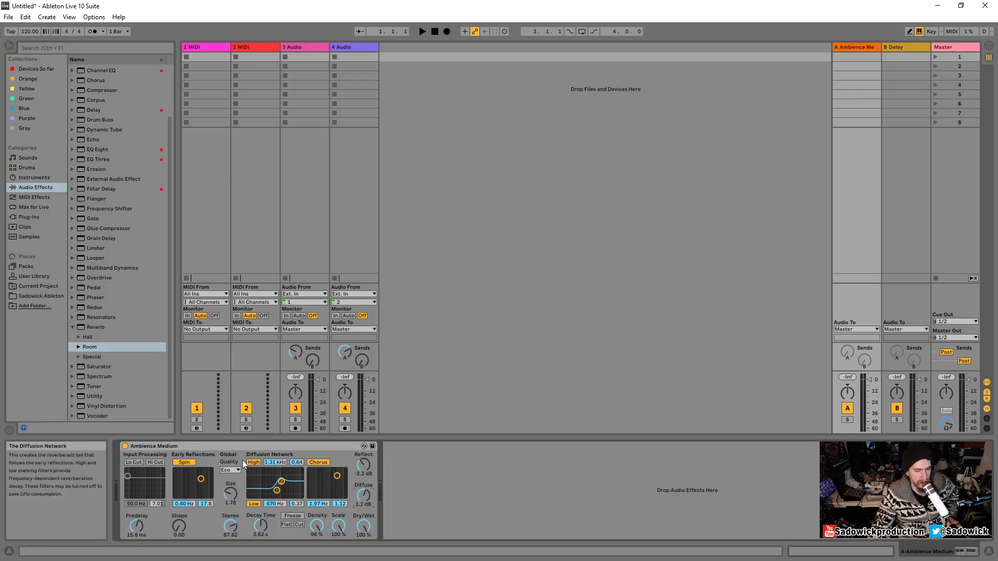
pyautogui.moveTo(360, 499); pyautogui.dragTo(364, 458)
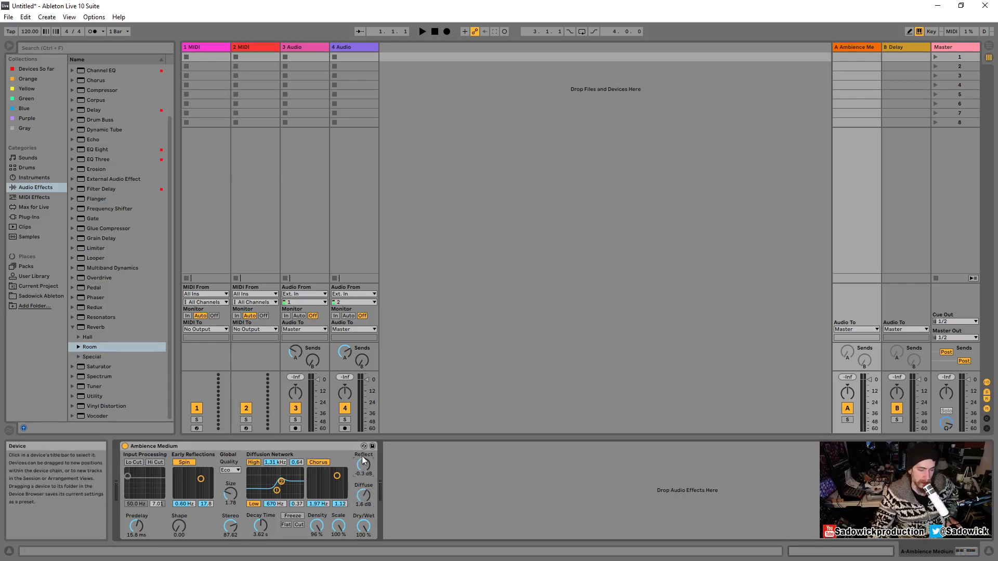